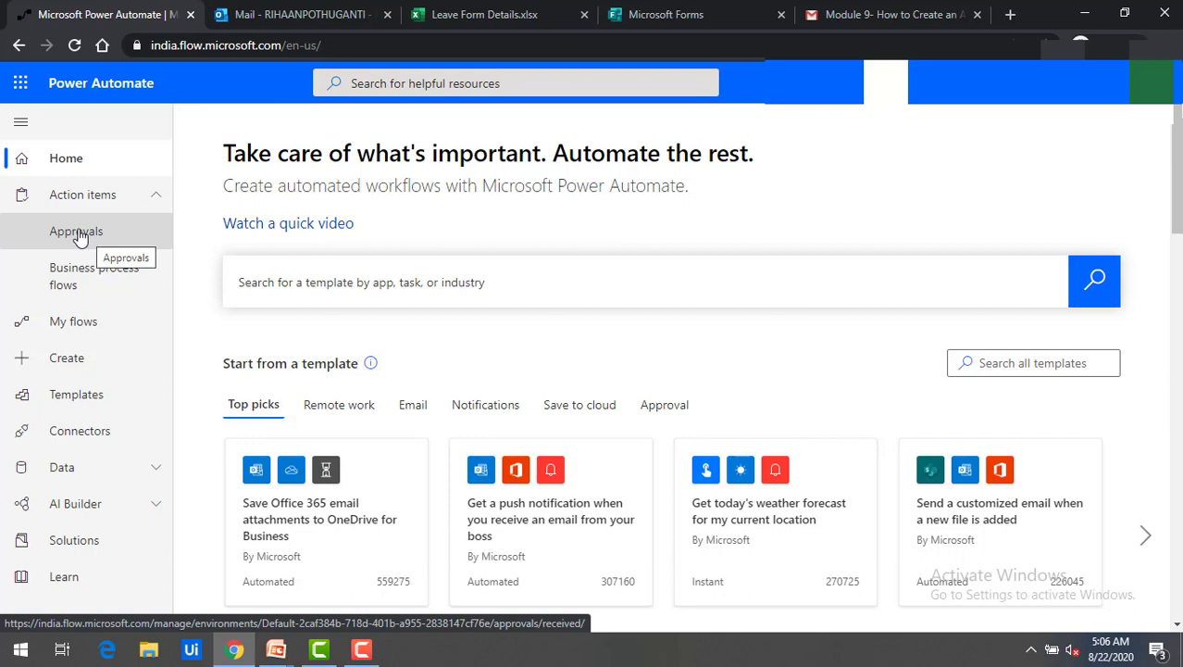
# Open Power Automate's Create page, then move over to Microsoft Forms.
pyautogui.click(67, 356)
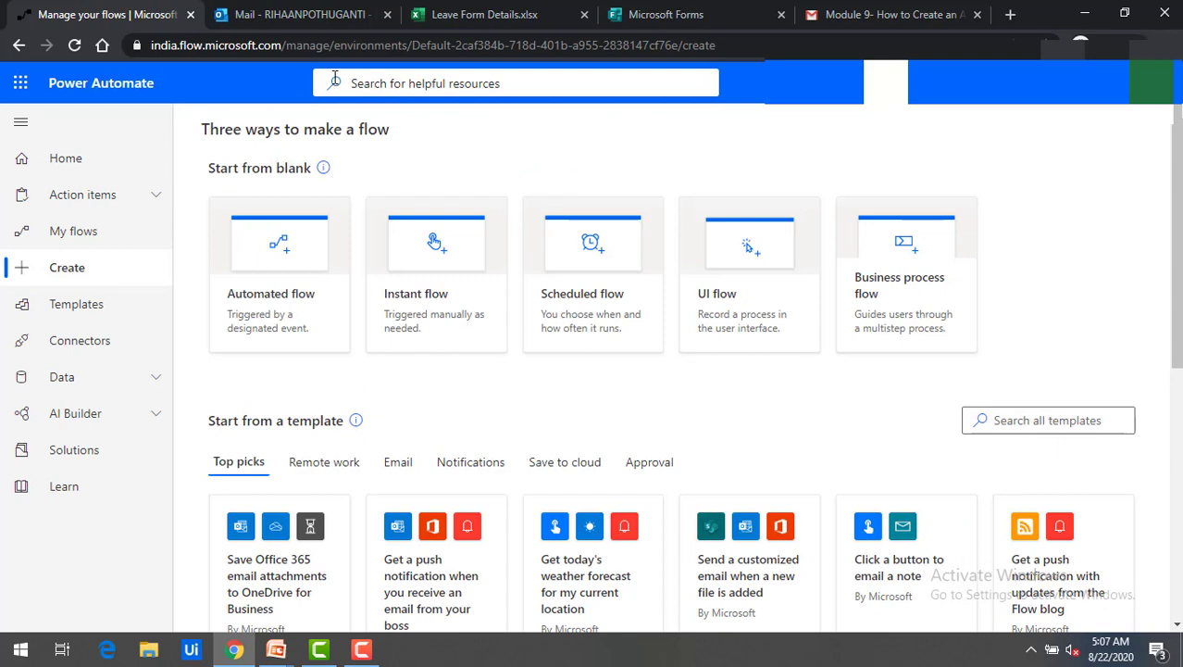
pyautogui.click(697, 15)
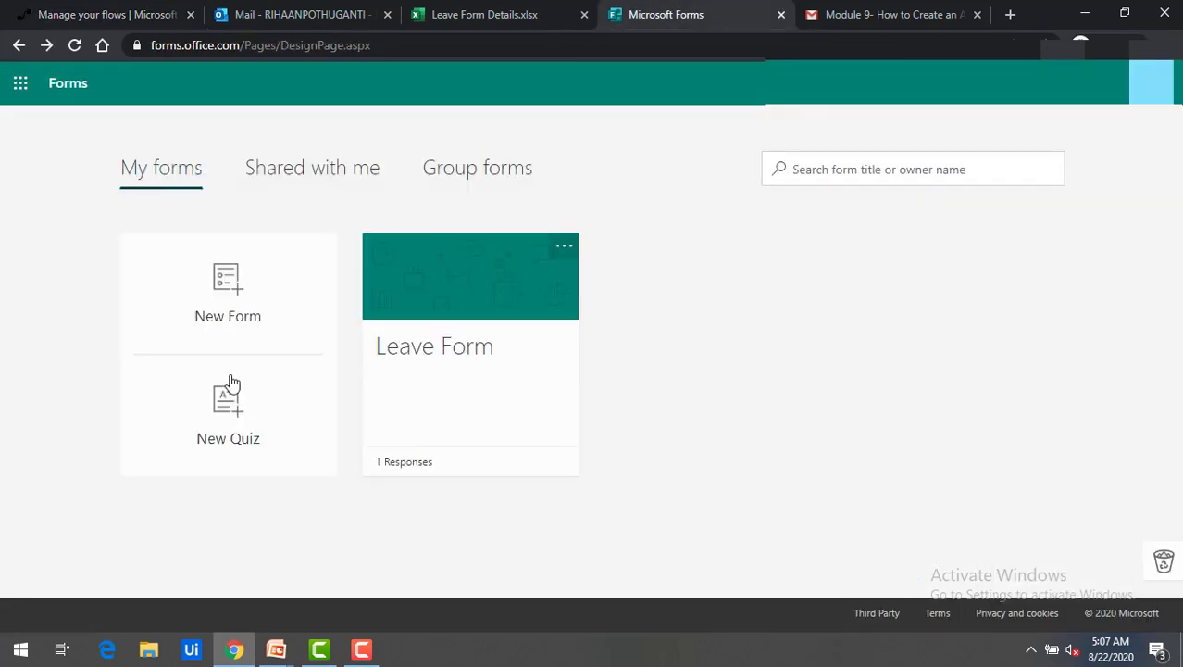
# Open Leave Form and scroll through its five questions.
pyautogui.click(436, 309)
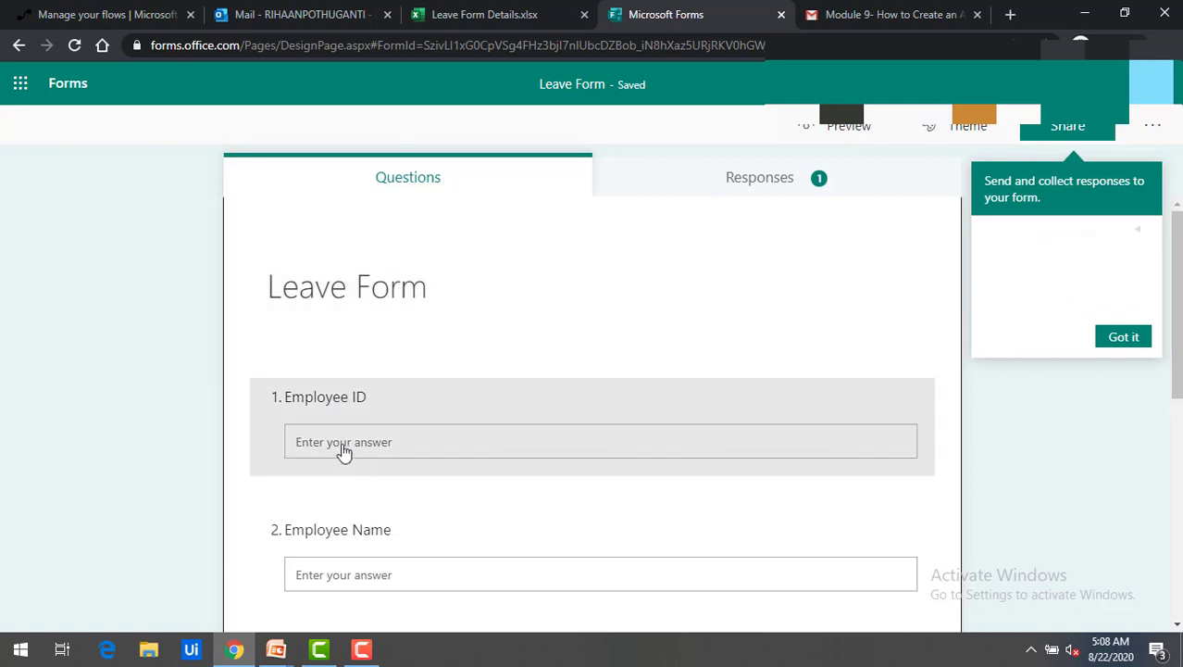
pyautogui.scroll(-1, 311, 421)
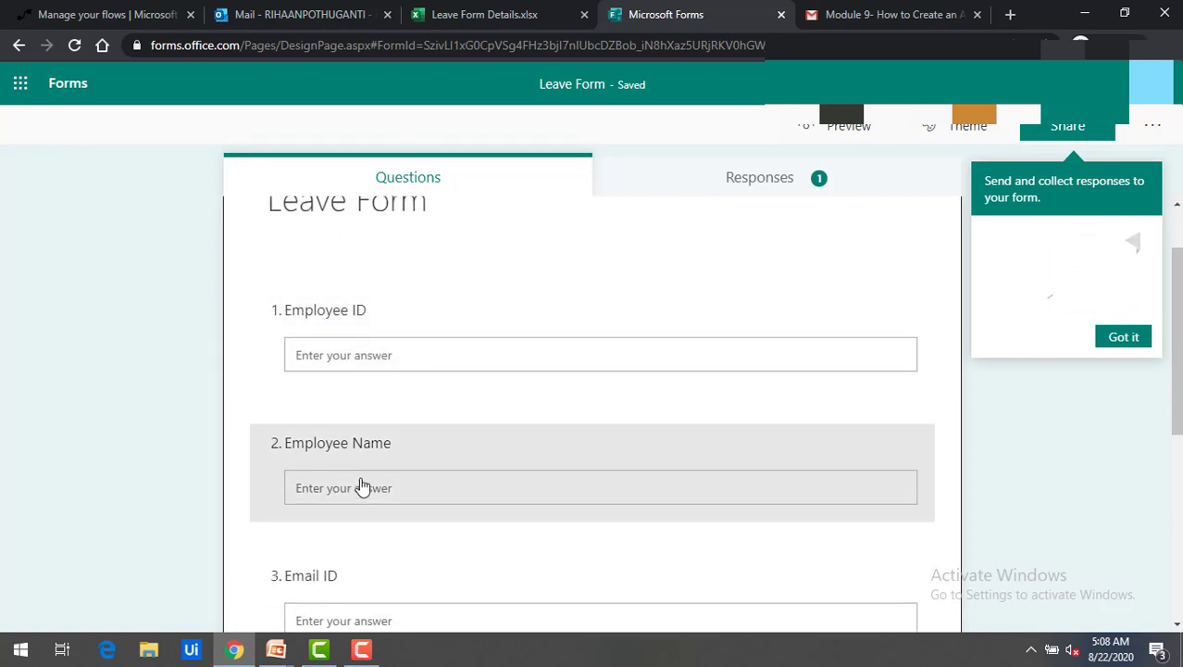
pyautogui.scroll(-2, 356, 481)
pyautogui.scroll(-1, 363, 511)
pyautogui.scroll(-1, 378, 561)
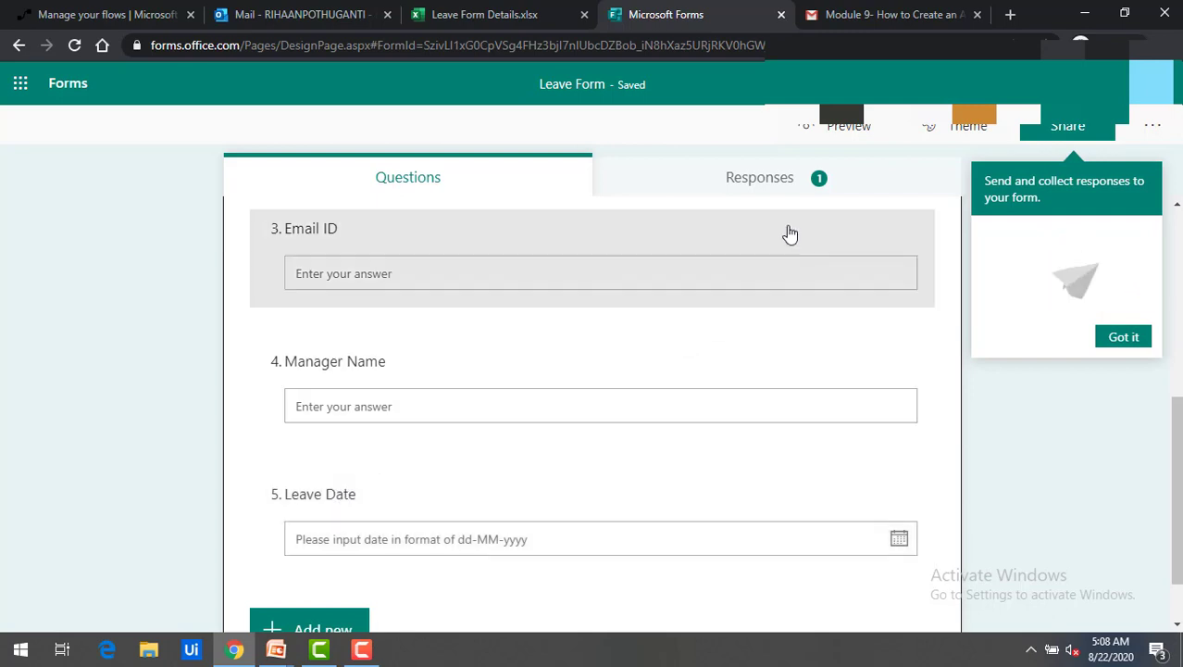
# Preview Leave Form as a respondent, then view the empty Leave Form Details workbook.
pyautogui.click(851, 134)
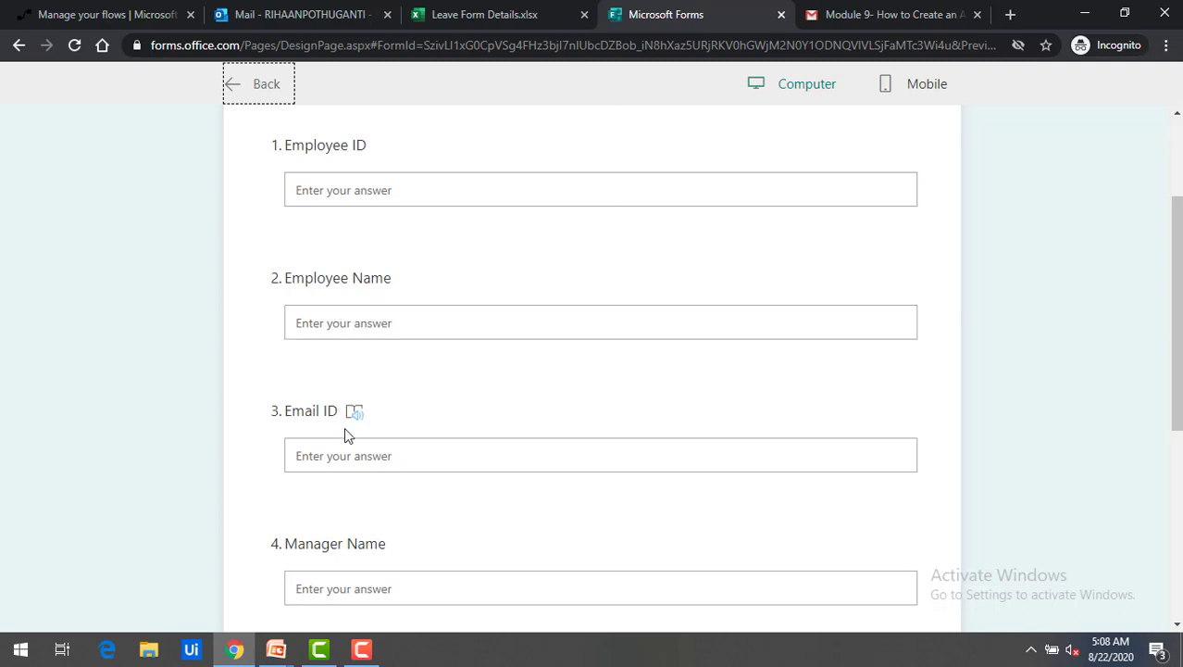
pyautogui.scroll(-2, 343, 427)
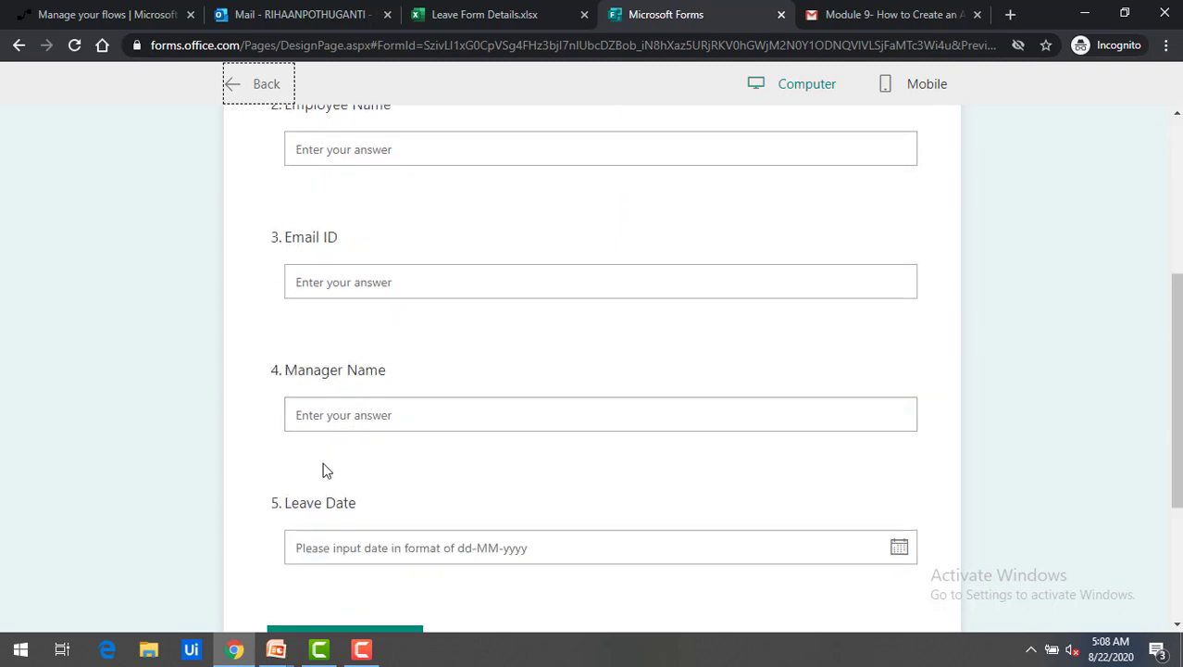
pyautogui.scroll(-1, 334, 598)
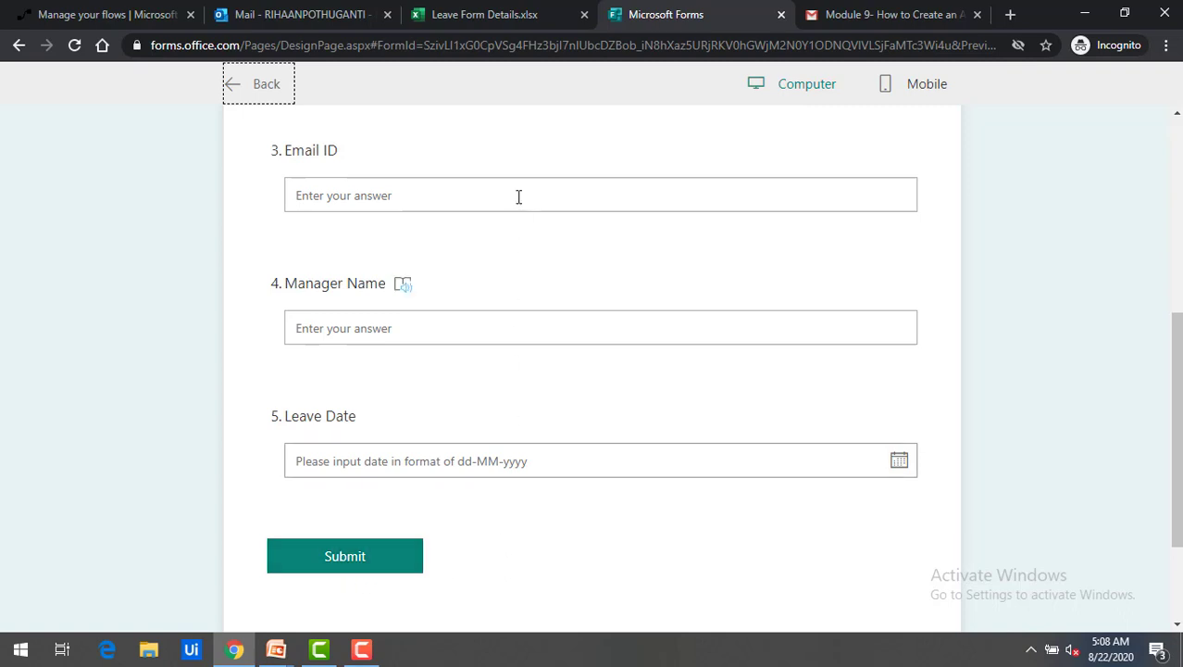
pyautogui.click(508, 19)
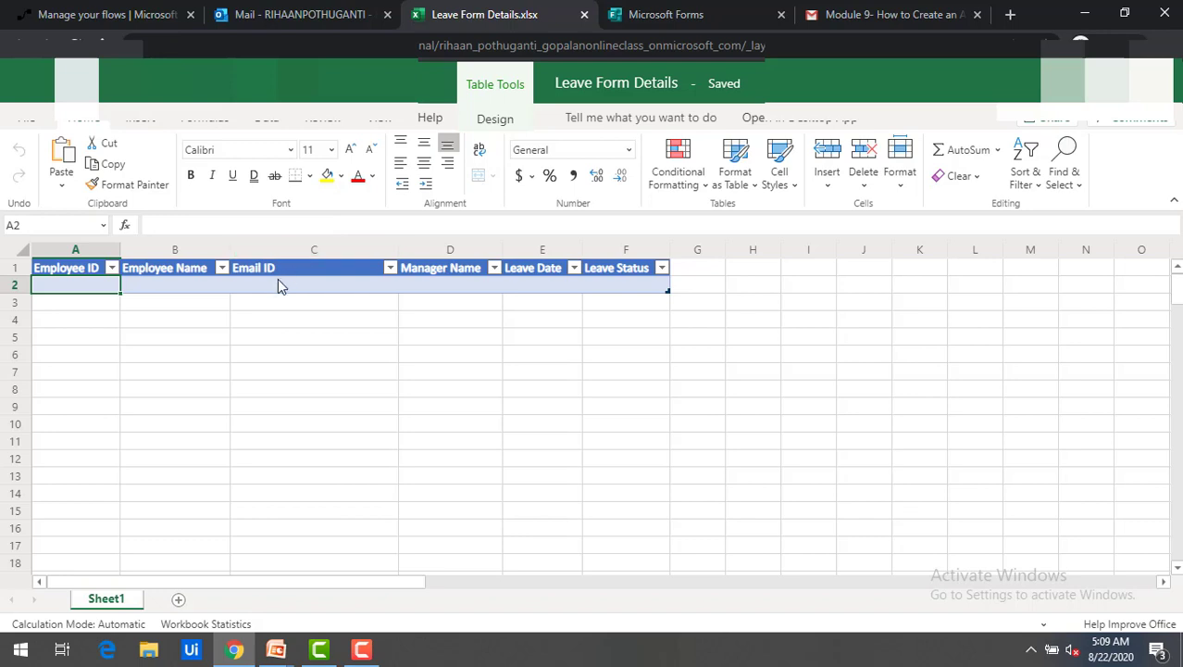
# Look over the approvals flow options, the mail inbox and the Leave Form Details workbook, then return to Create.
pyautogui.click(135, 17)
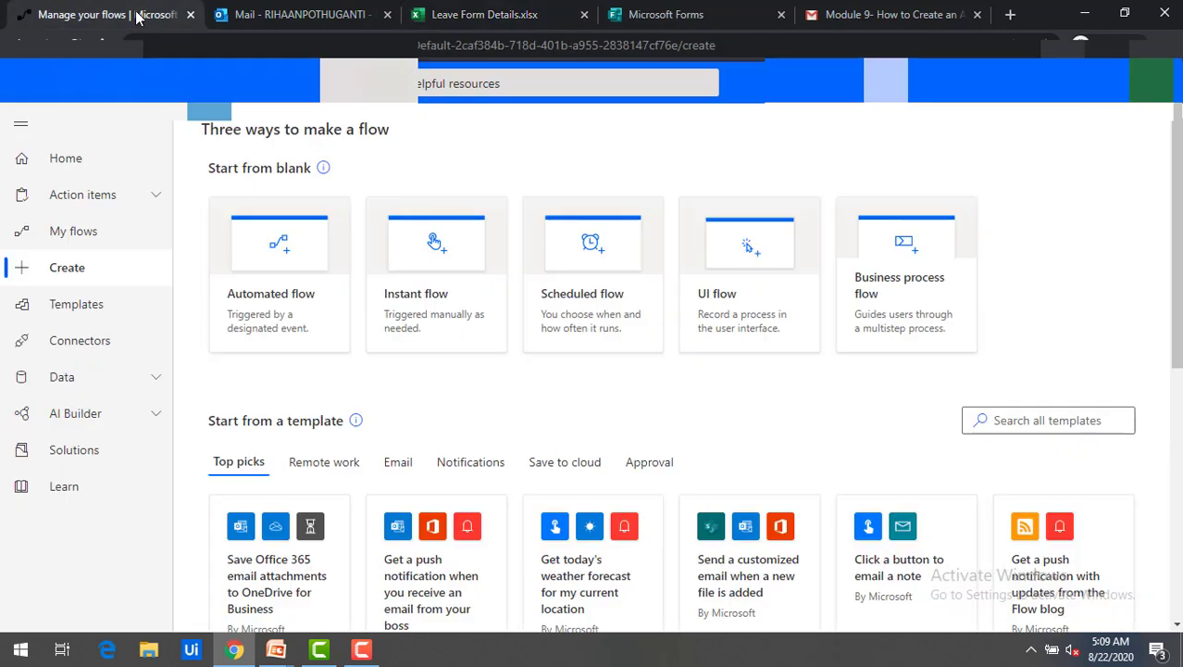
pyautogui.click(133, 202)
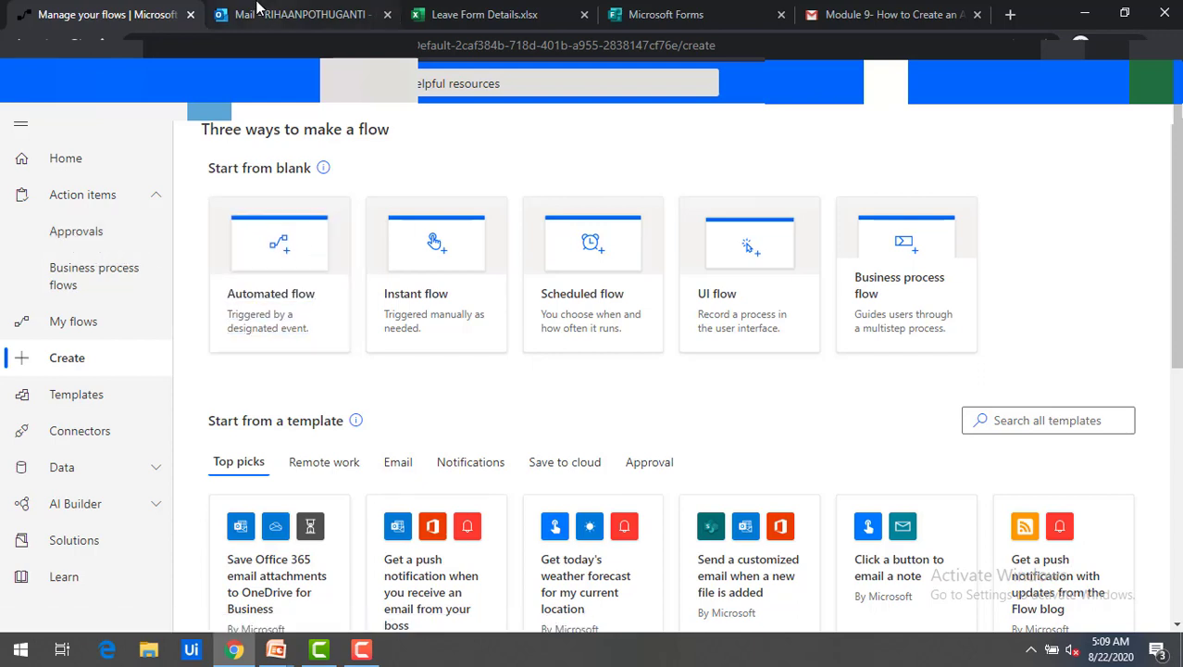
pyautogui.click(289, 14)
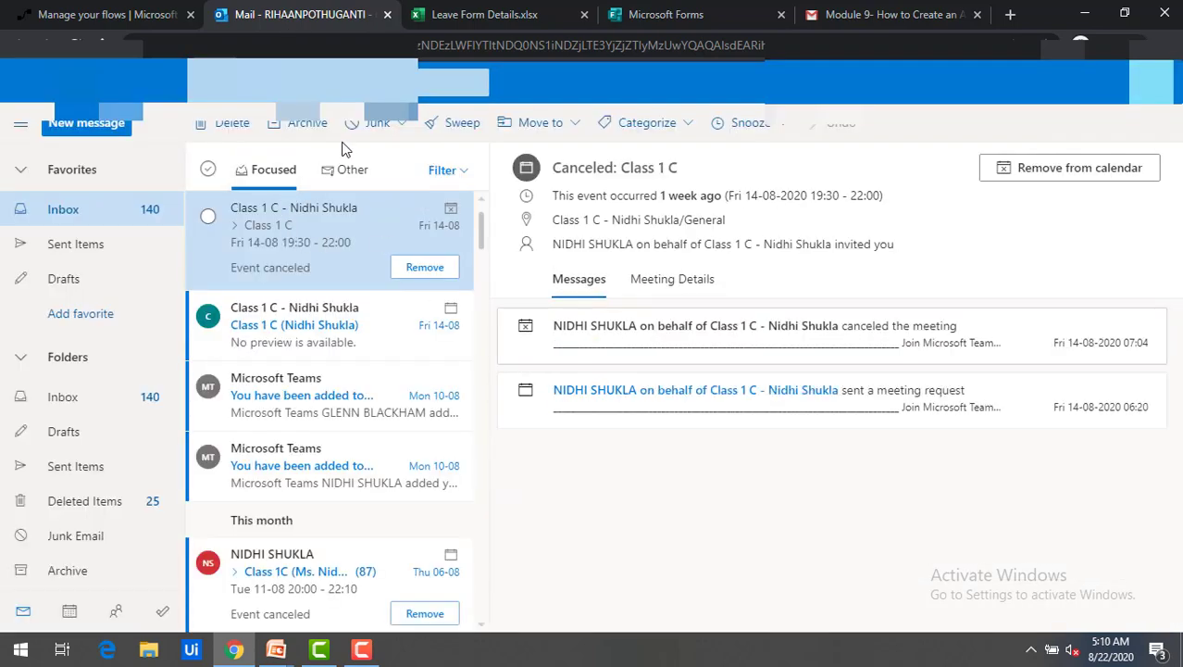
pyautogui.hotkey('ctrl', 'Tab')
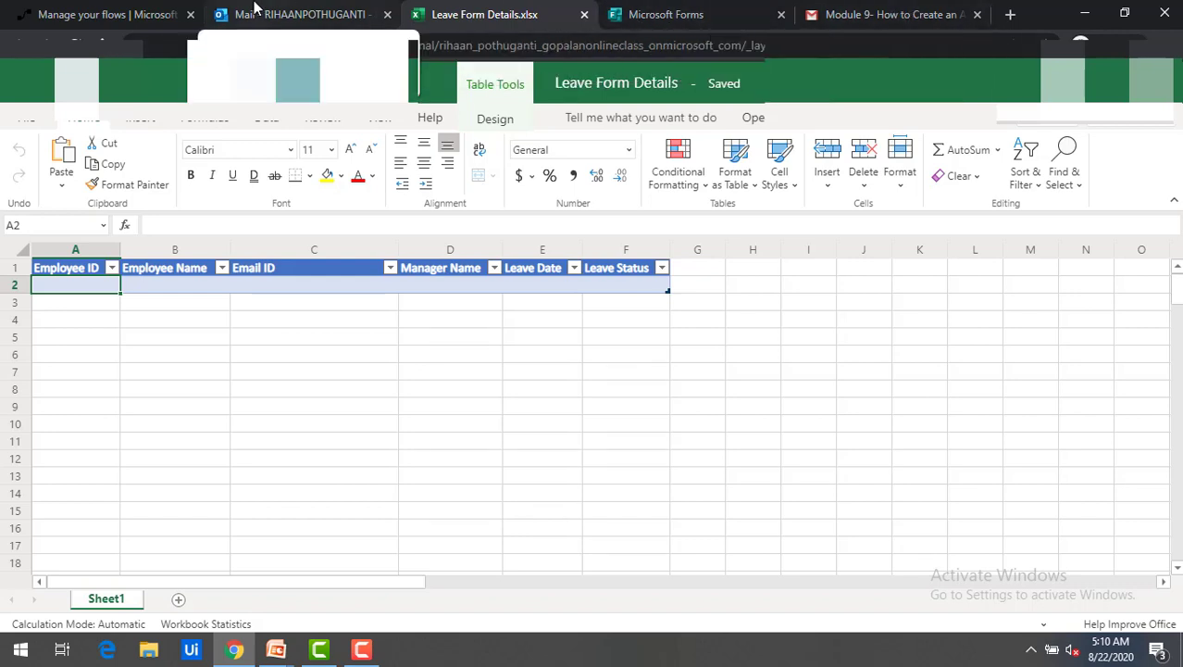
pyautogui.click(150, 22)
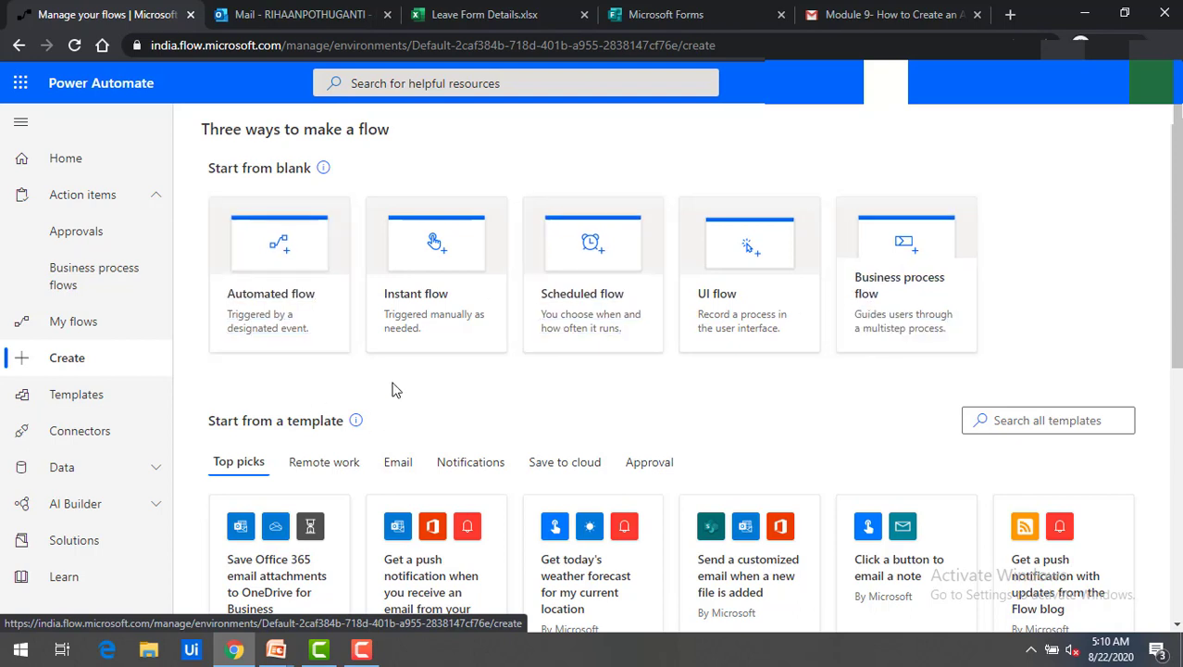
# Create automated flow 'Leave Approval Flow' with the Forms 'When a new response is submitted' trigger.
pyautogui.click(279, 305)
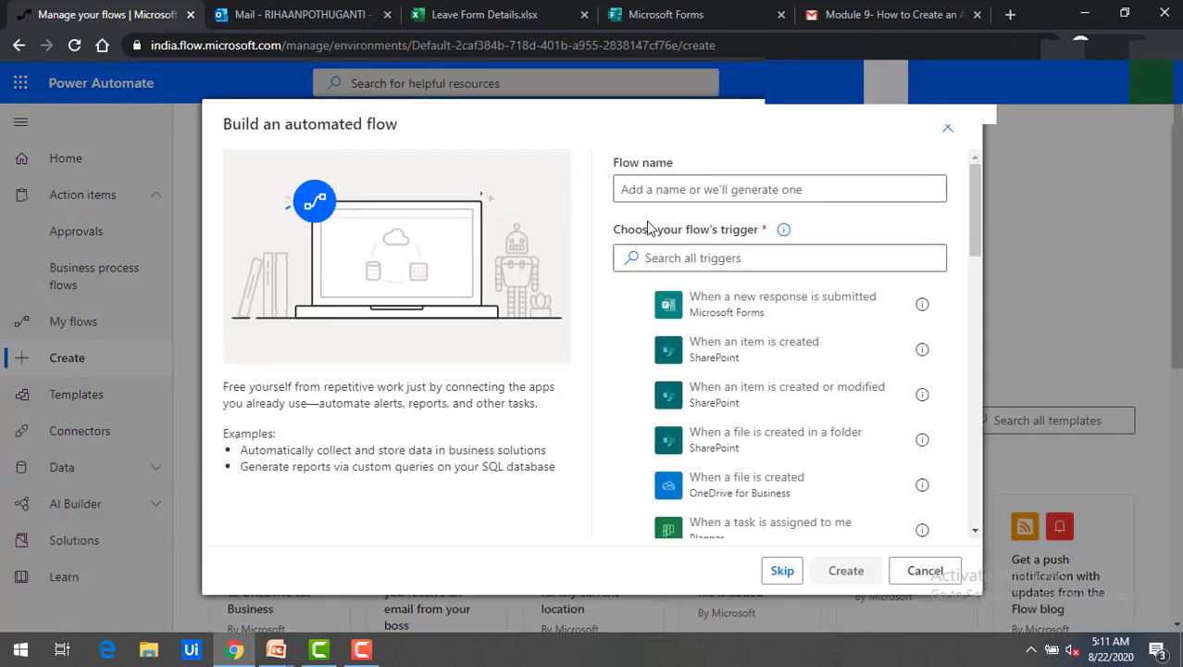
pyautogui.click(662, 190)
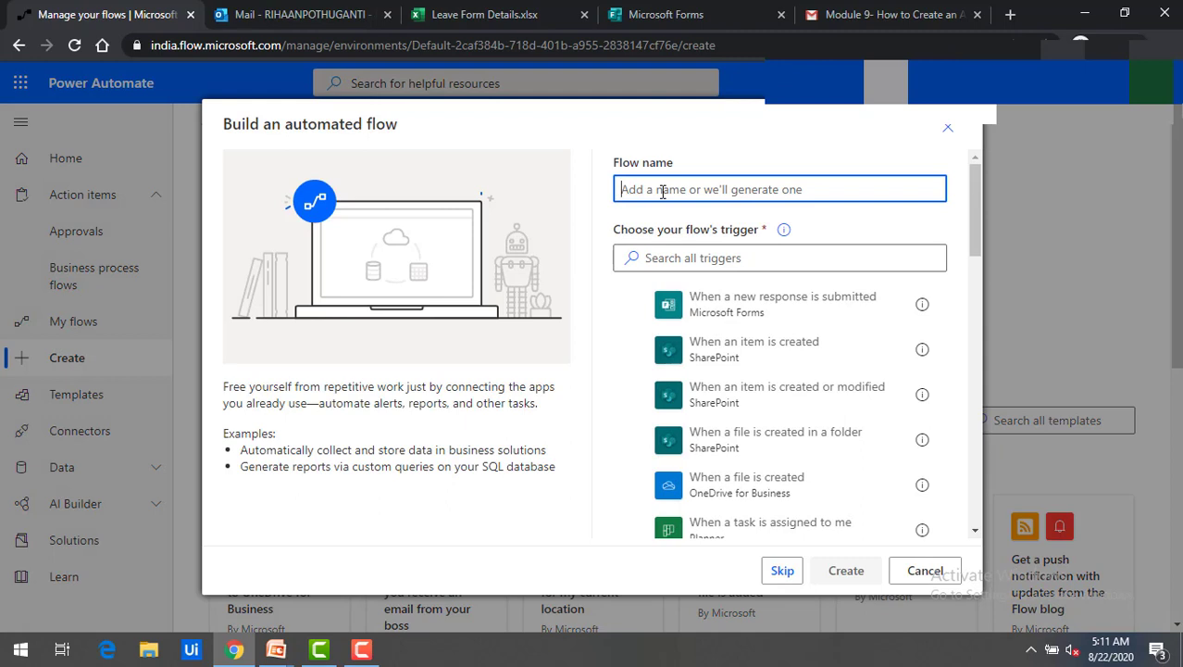
pyautogui.write('L')
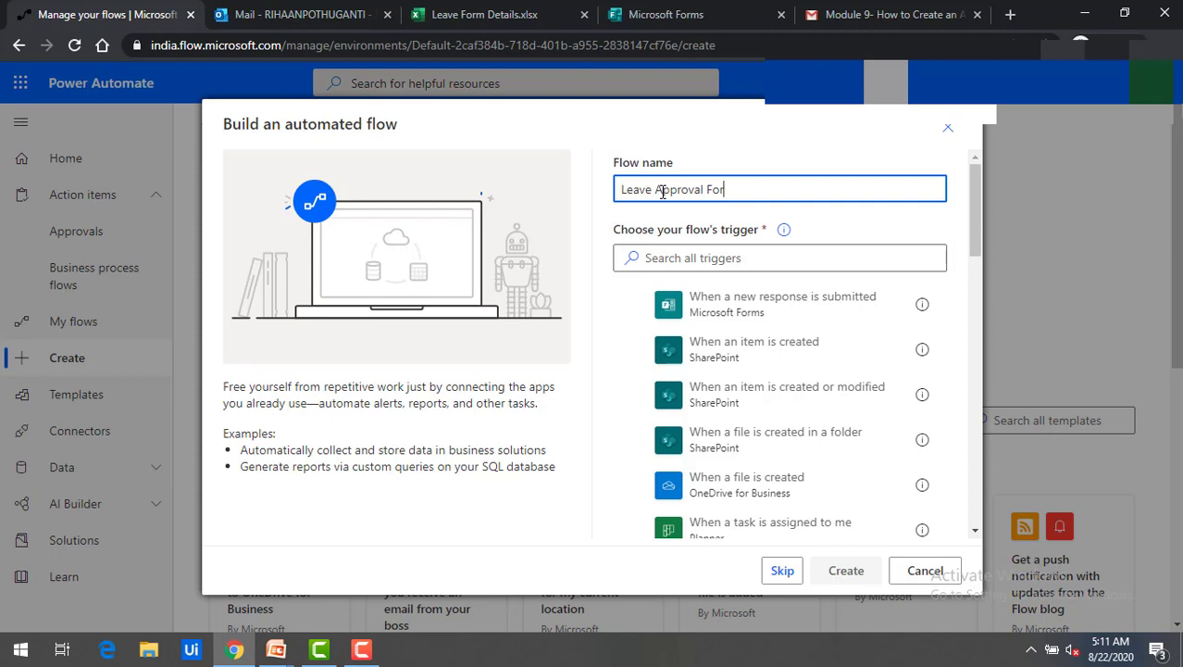
pyautogui.write('eave Approval Flow')
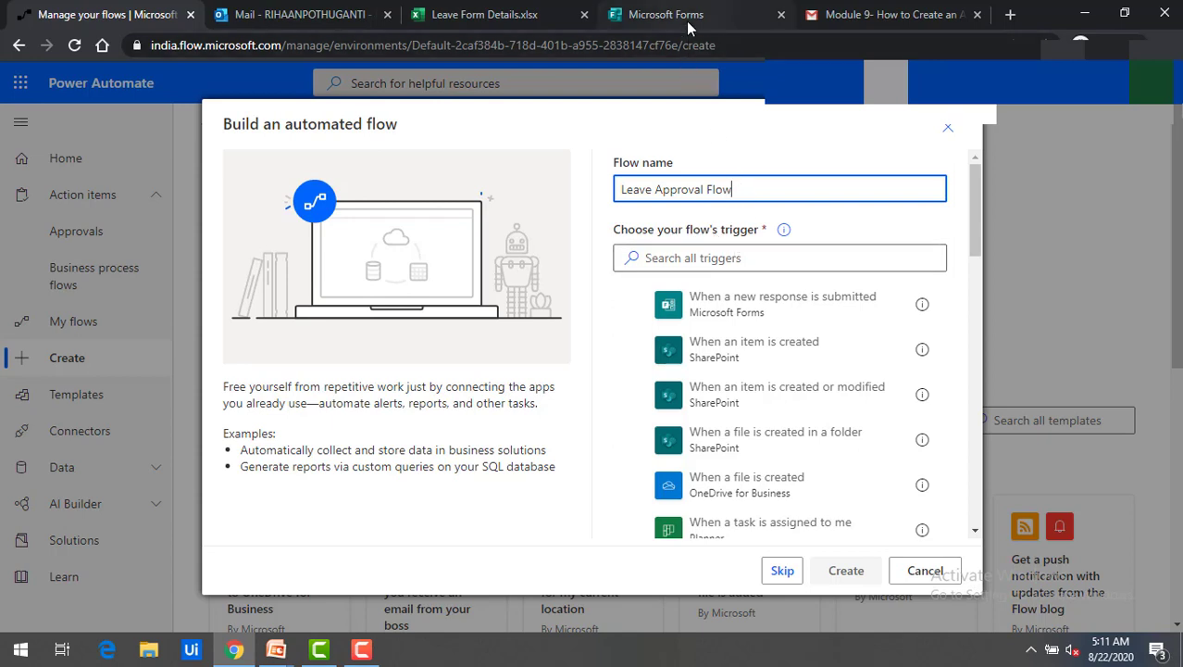
pyautogui.click(678, 261)
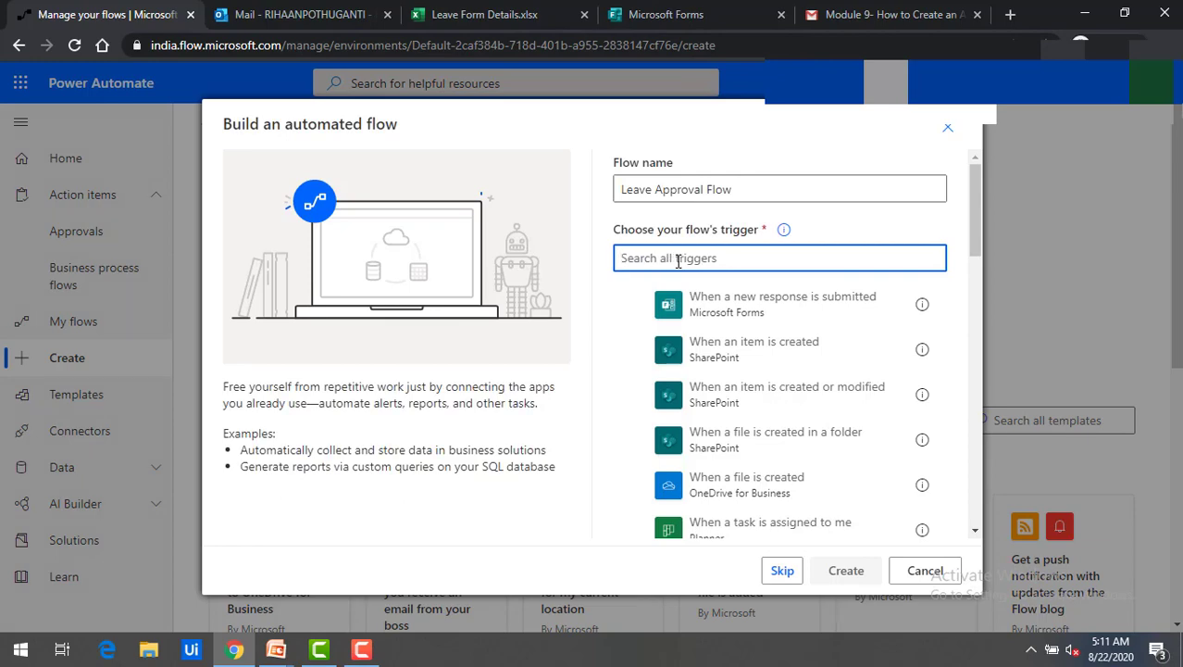
pyautogui.write('forms')
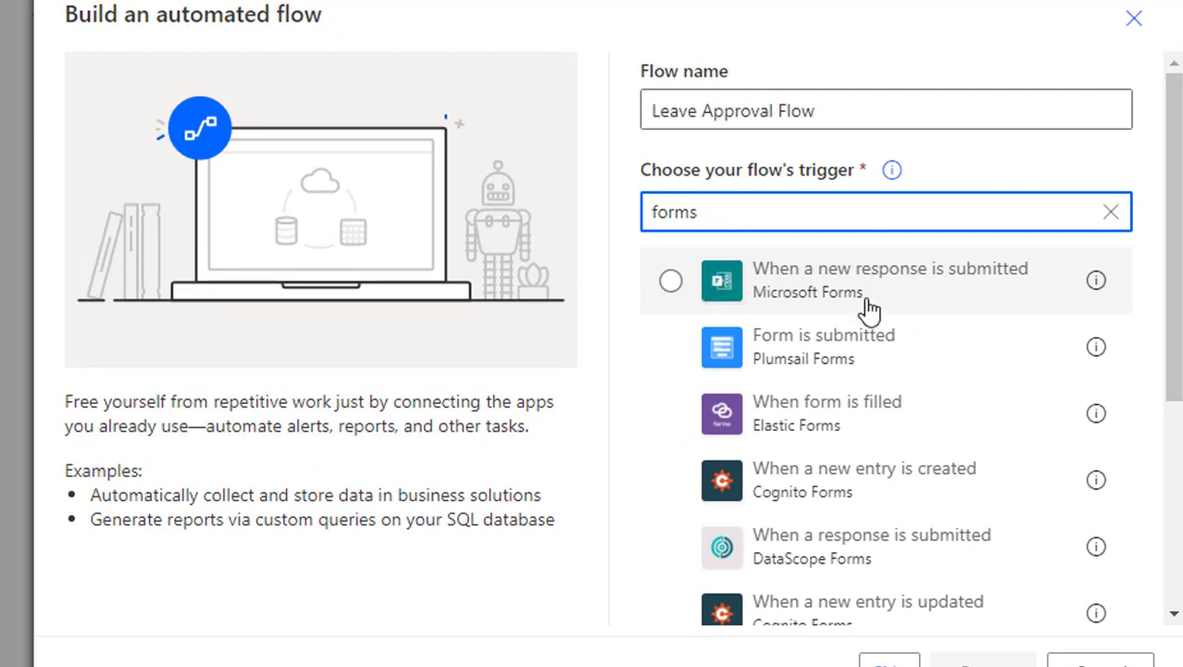
pyautogui.click(671, 282)
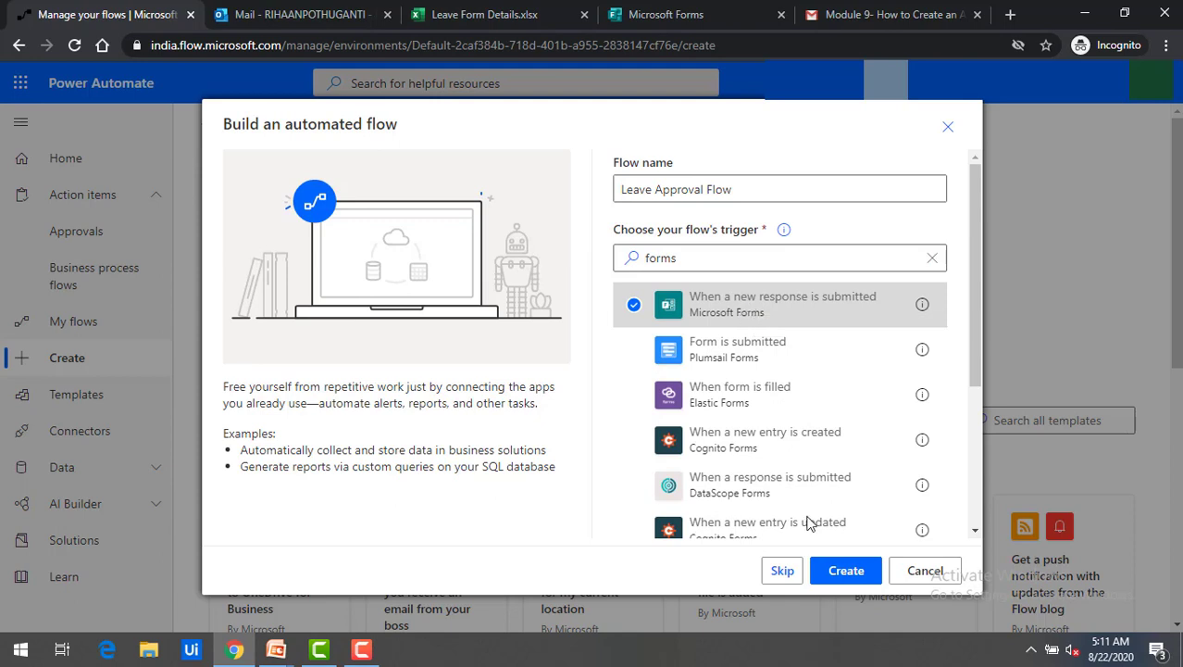
pyautogui.click(843, 575)
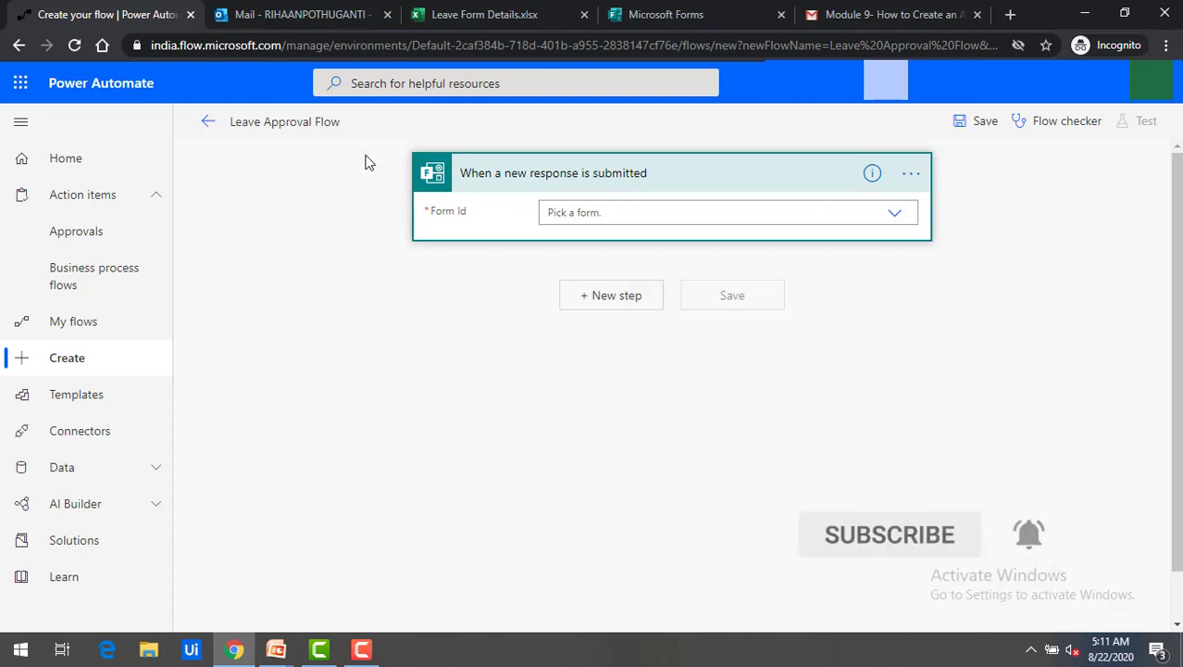
# Point the trigger at Leave Form and add the Forms Get response details action.
pyautogui.click(896, 215)
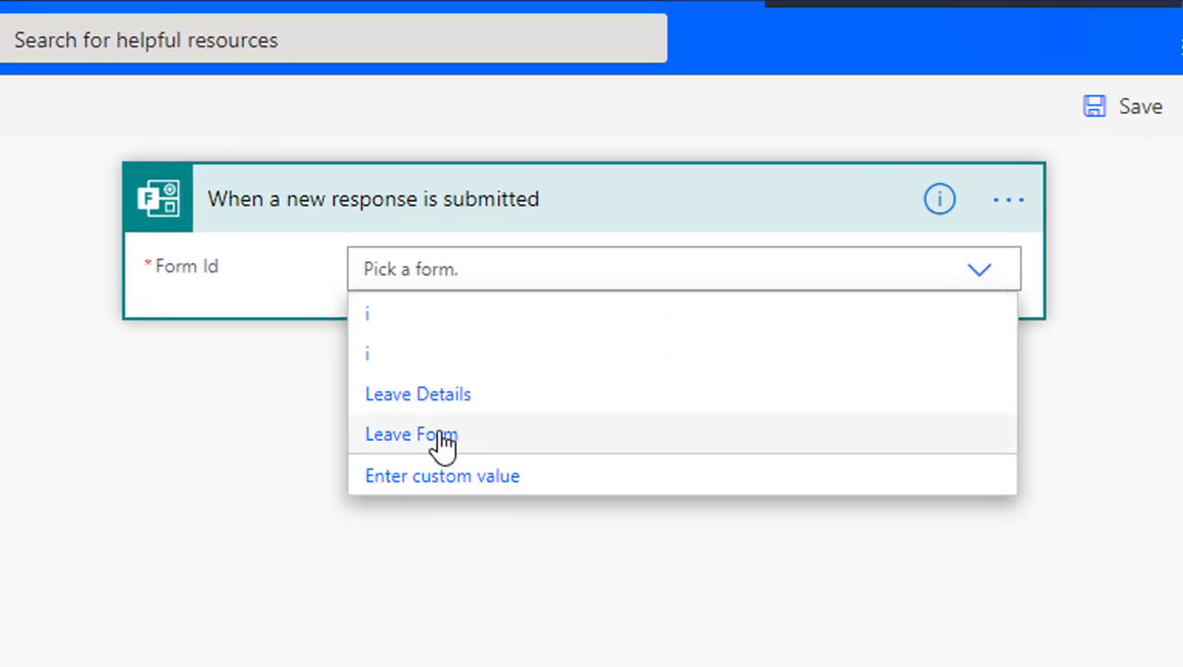
pyautogui.click(444, 443)
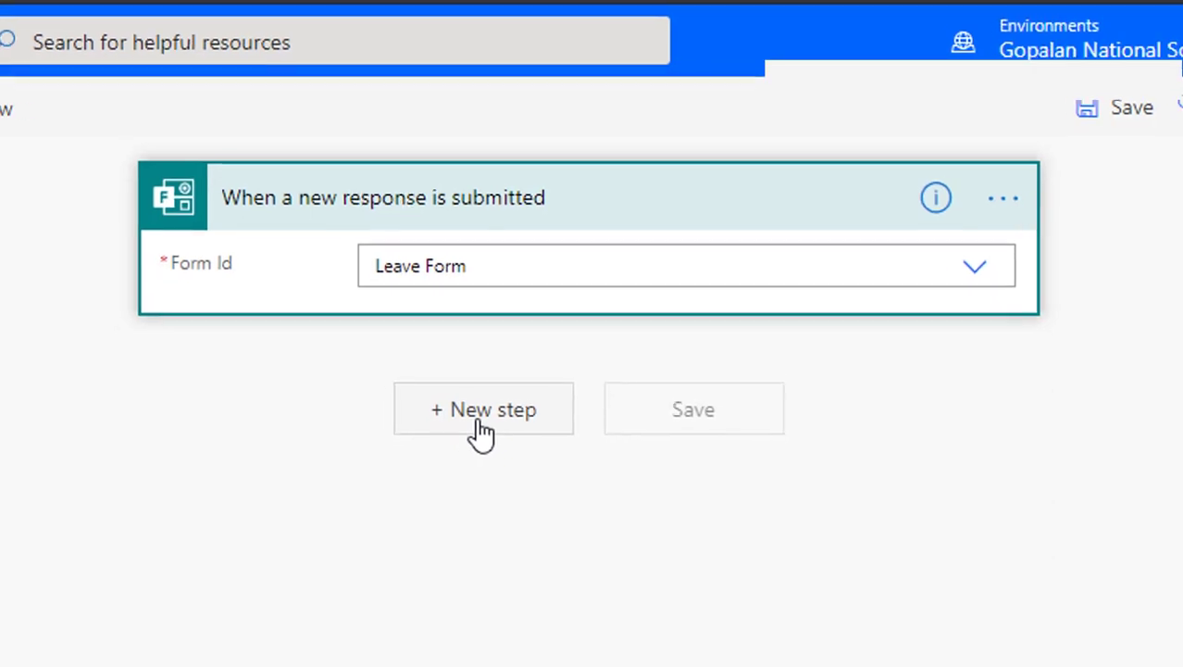
pyautogui.click(475, 421)
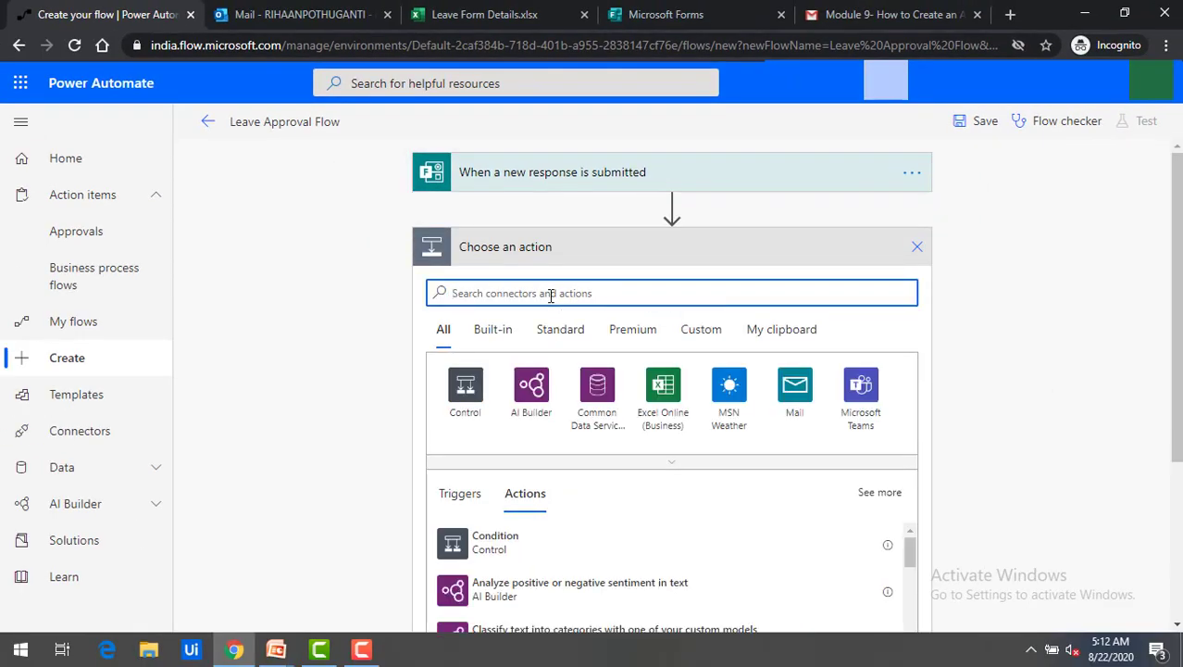
pyautogui.write('forms')
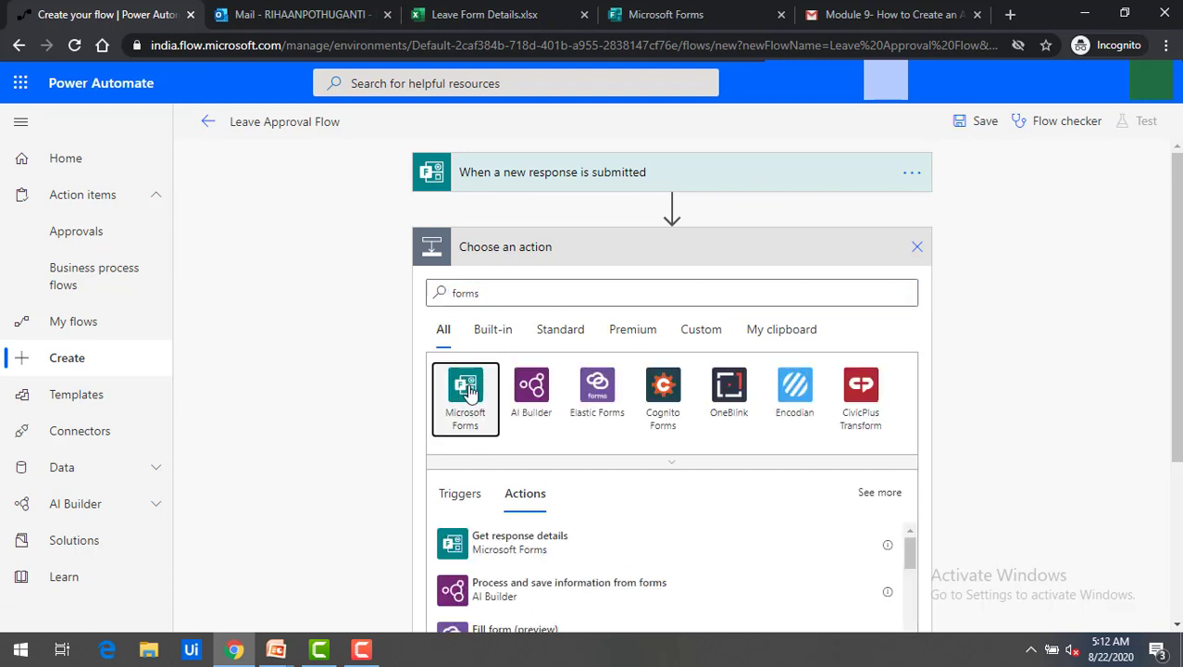
pyautogui.click(467, 389)
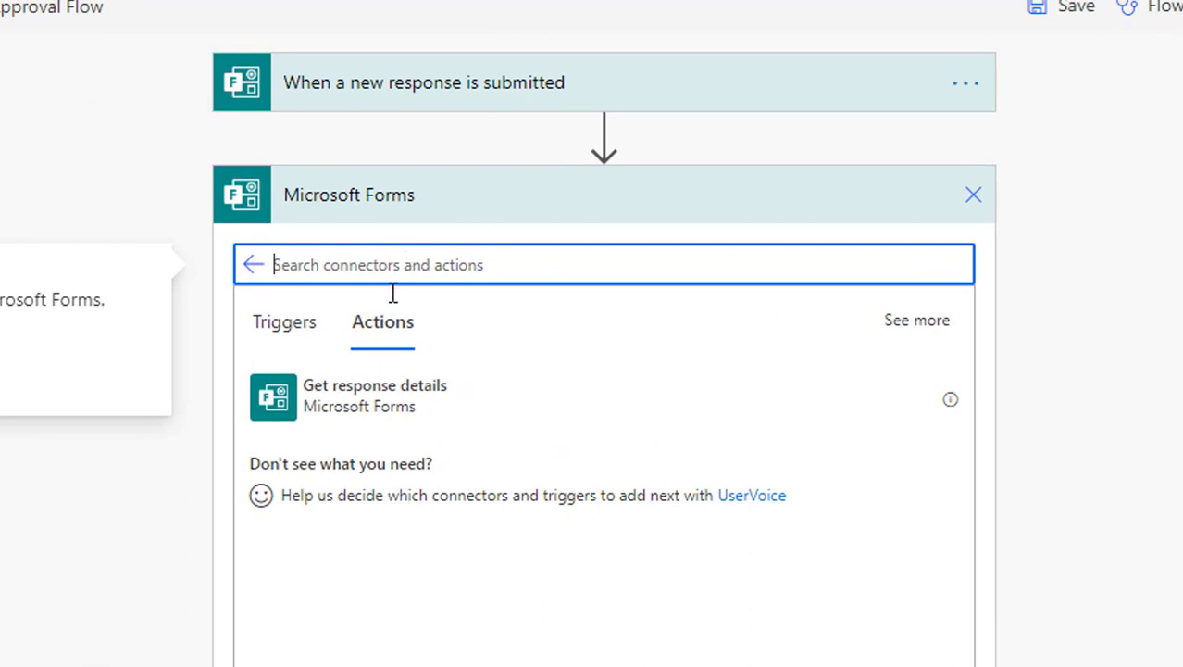
pyautogui.click(370, 411)
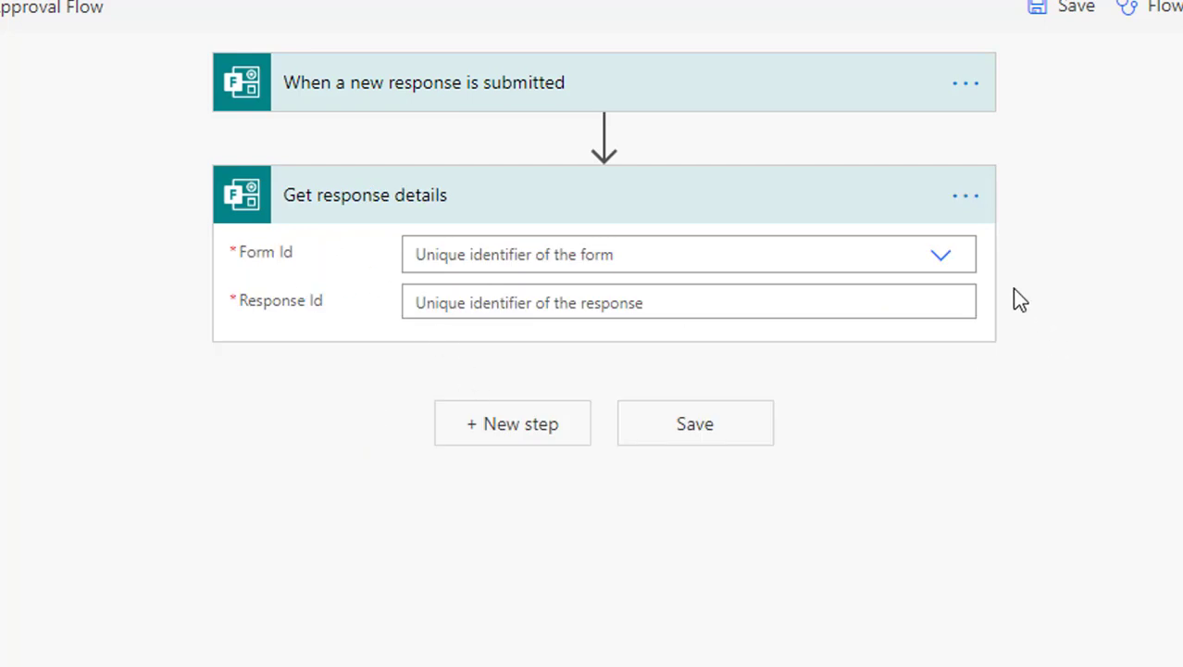
# Set Get response details to Leave Form with the trigger's Response Id, and save the flow.
pyautogui.click(941, 257)
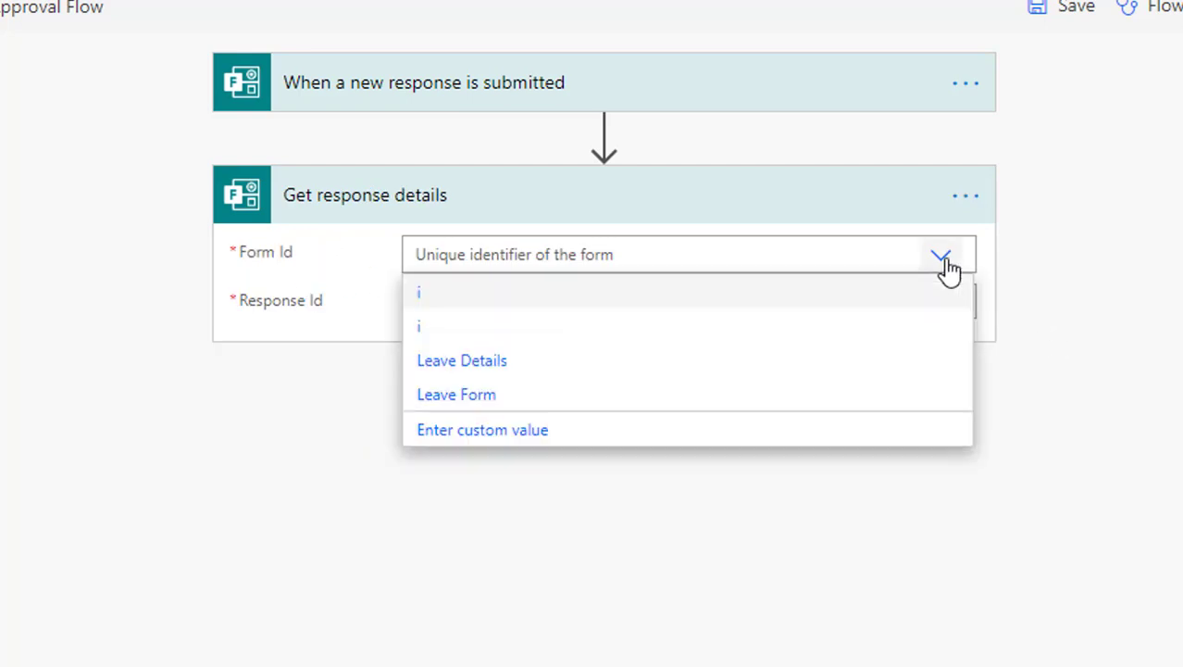
pyautogui.click(456, 394)
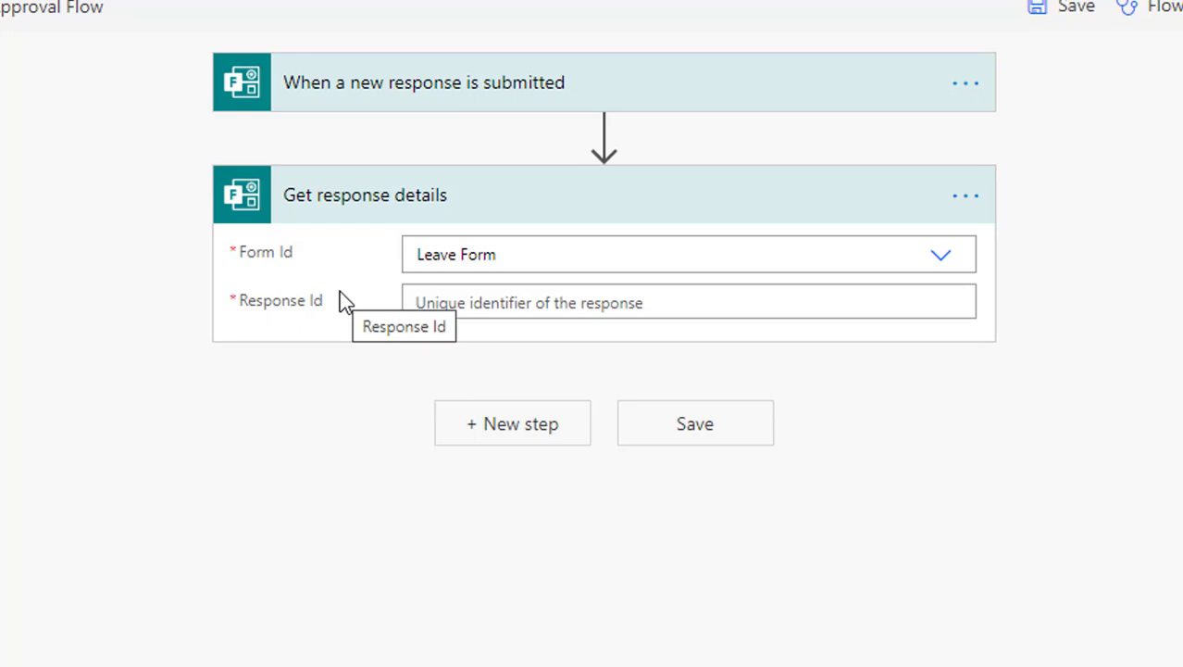
pyautogui.click(905, 311)
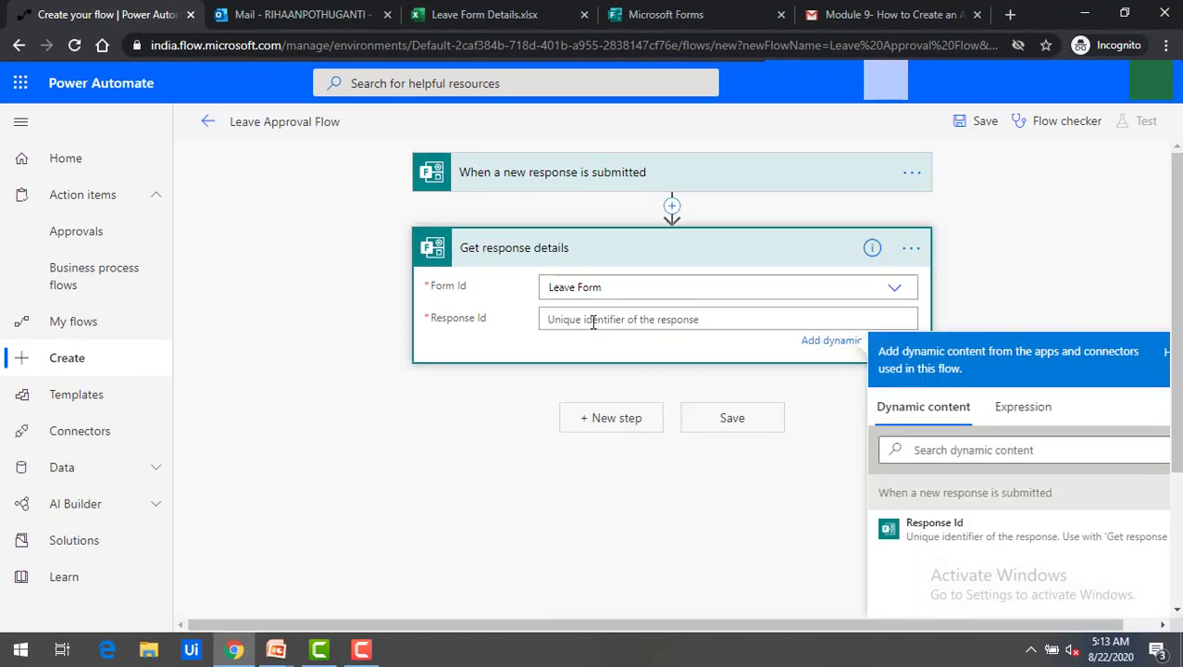
pyautogui.click(940, 535)
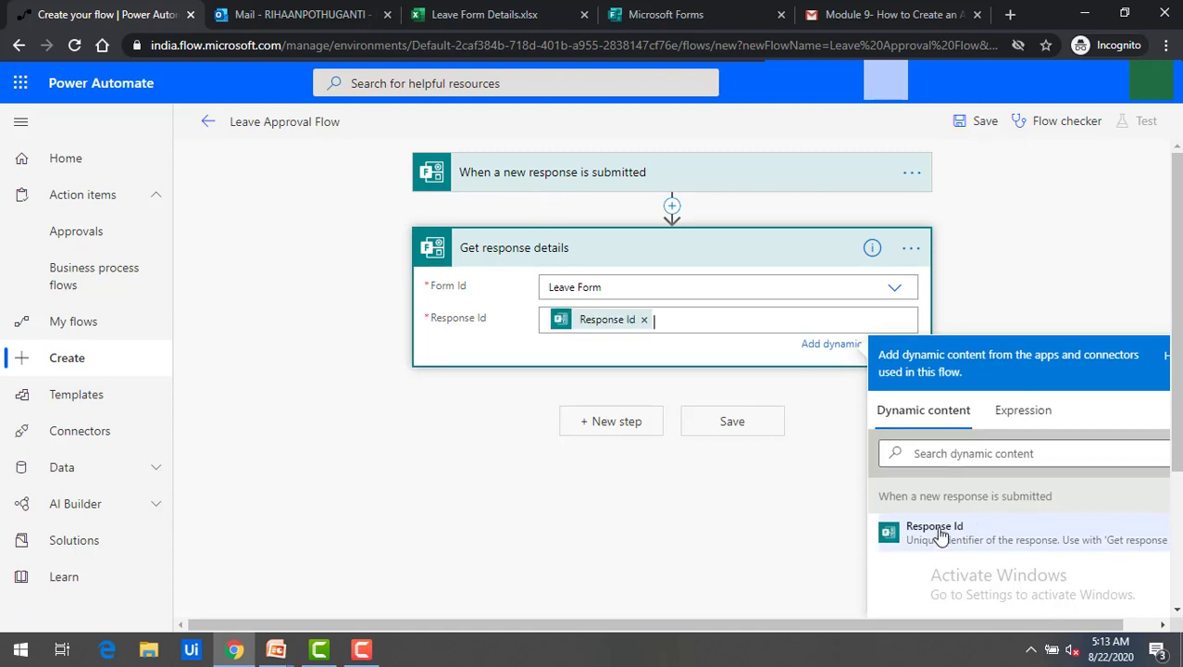
pyautogui.click(595, 357)
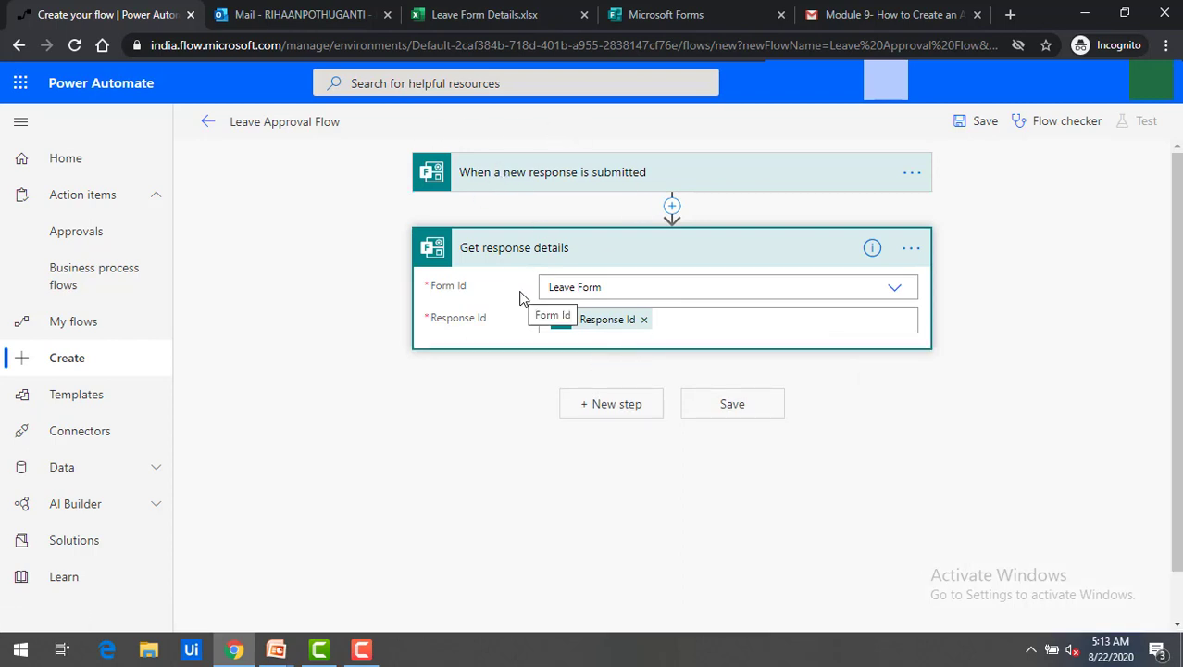
pyautogui.click(738, 408)
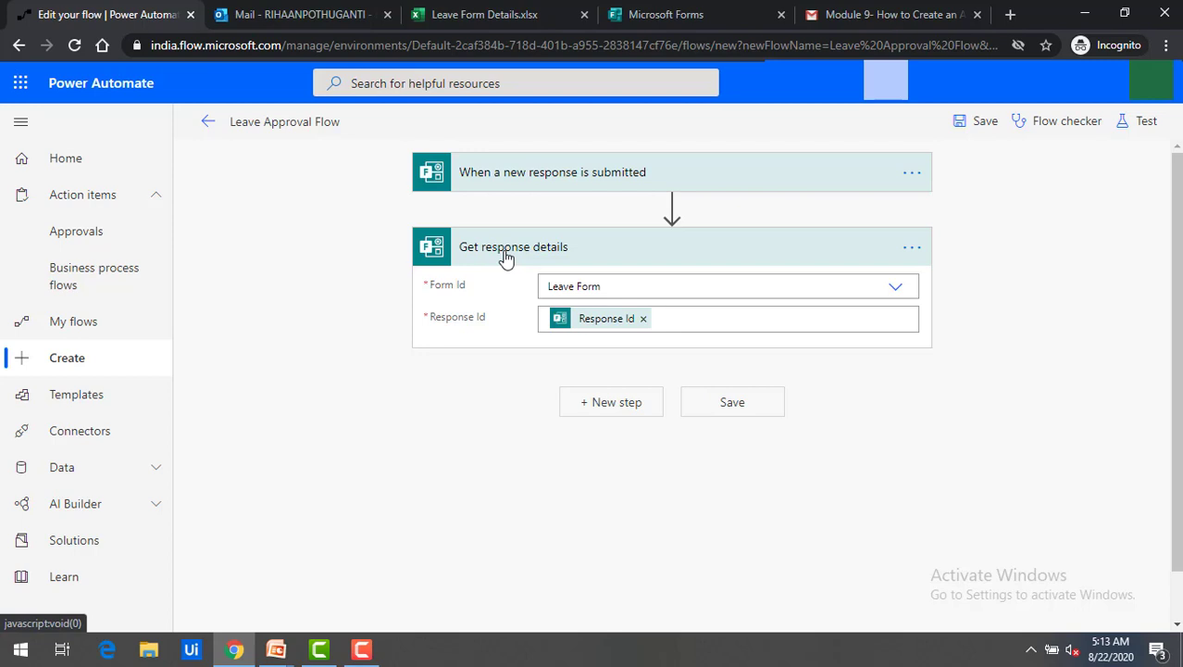
# Check the workbook's columns, then add an Excel Online (Business) Add a row into a table step.
pyautogui.click(491, 16)
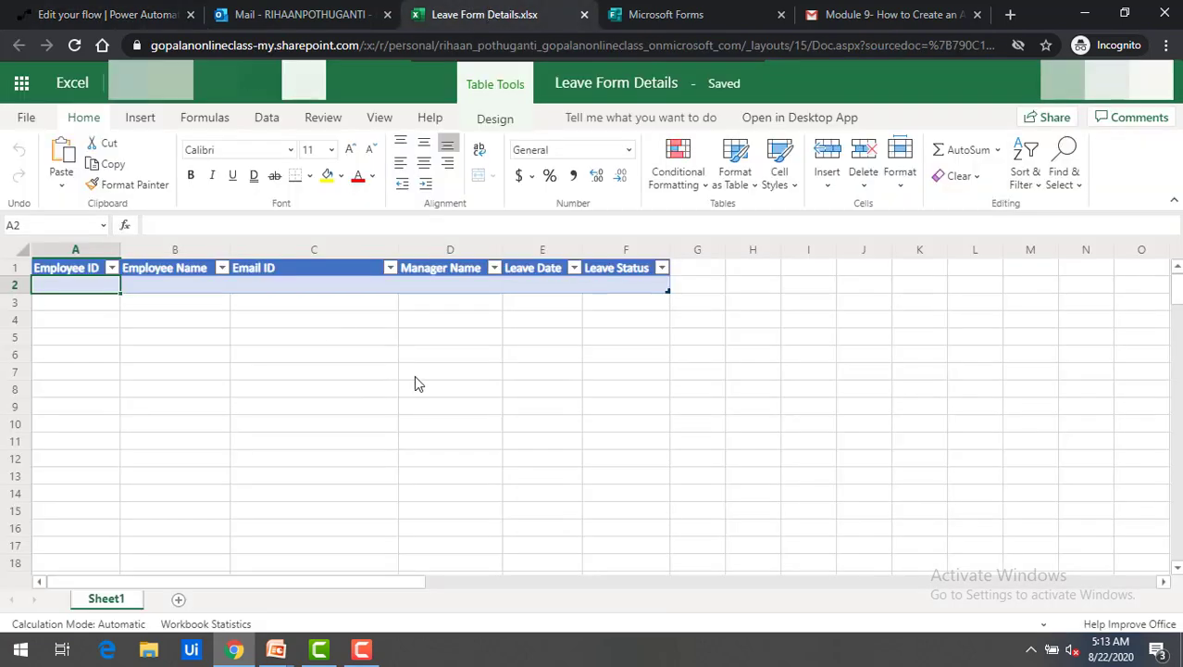
pyautogui.click(349, 361)
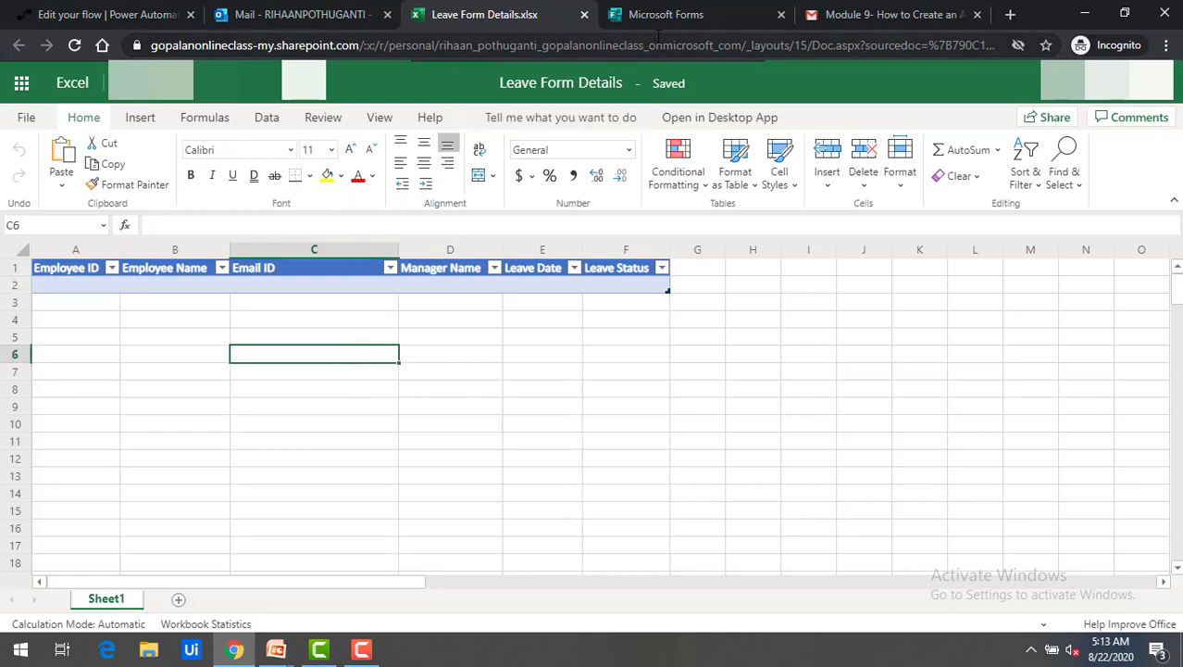
pyautogui.click(156, 15)
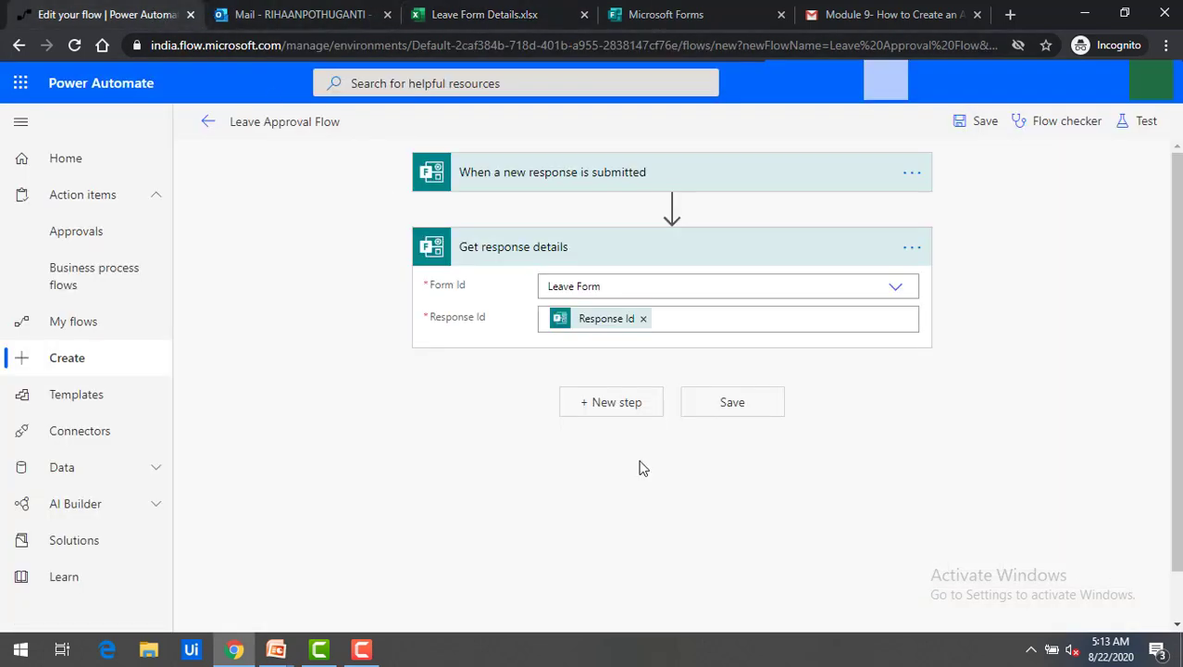
pyautogui.click(614, 402)
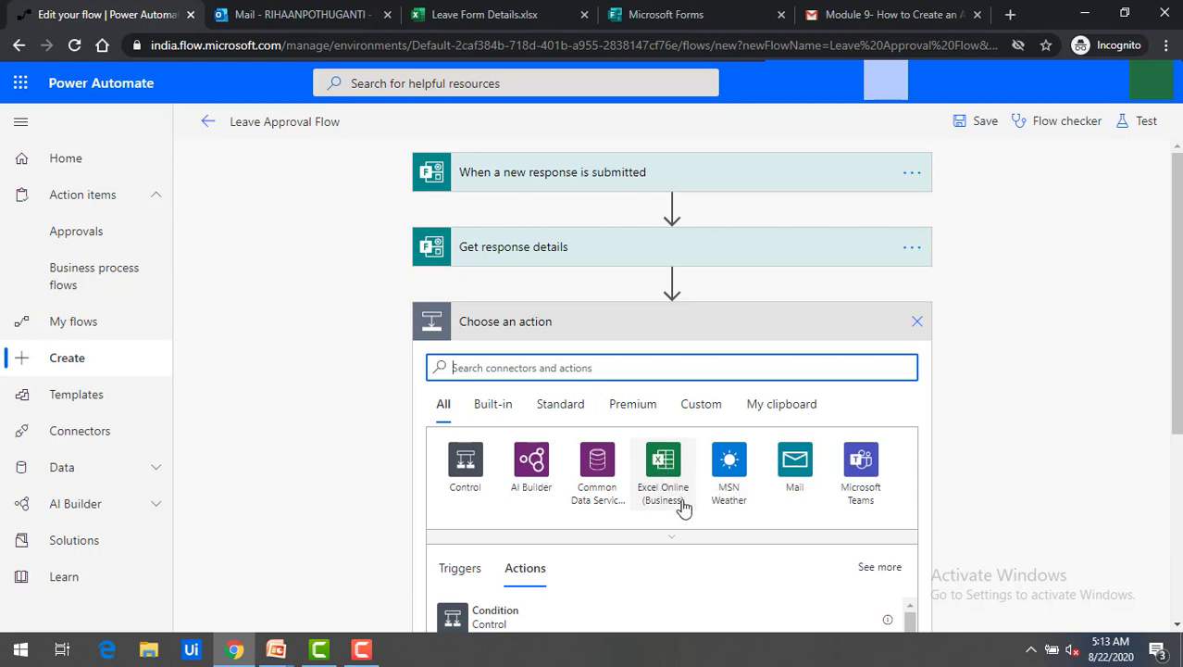
pyautogui.click(667, 476)
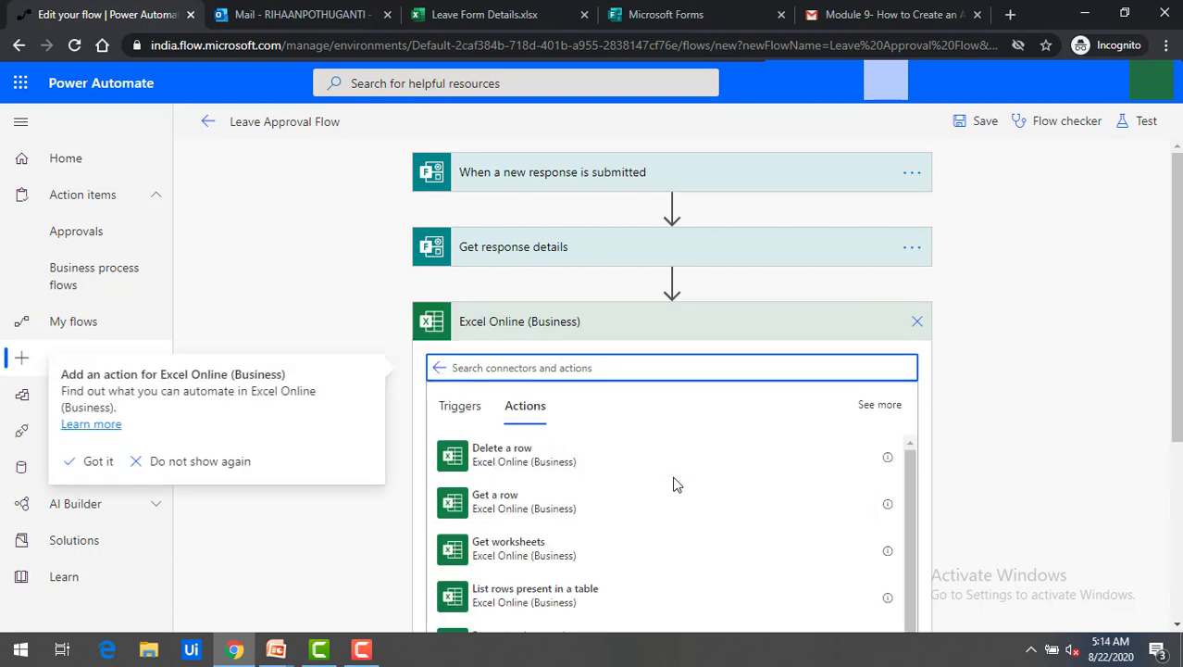
pyautogui.scroll(-2, 675, 481)
pyautogui.scroll(2, 782, 539)
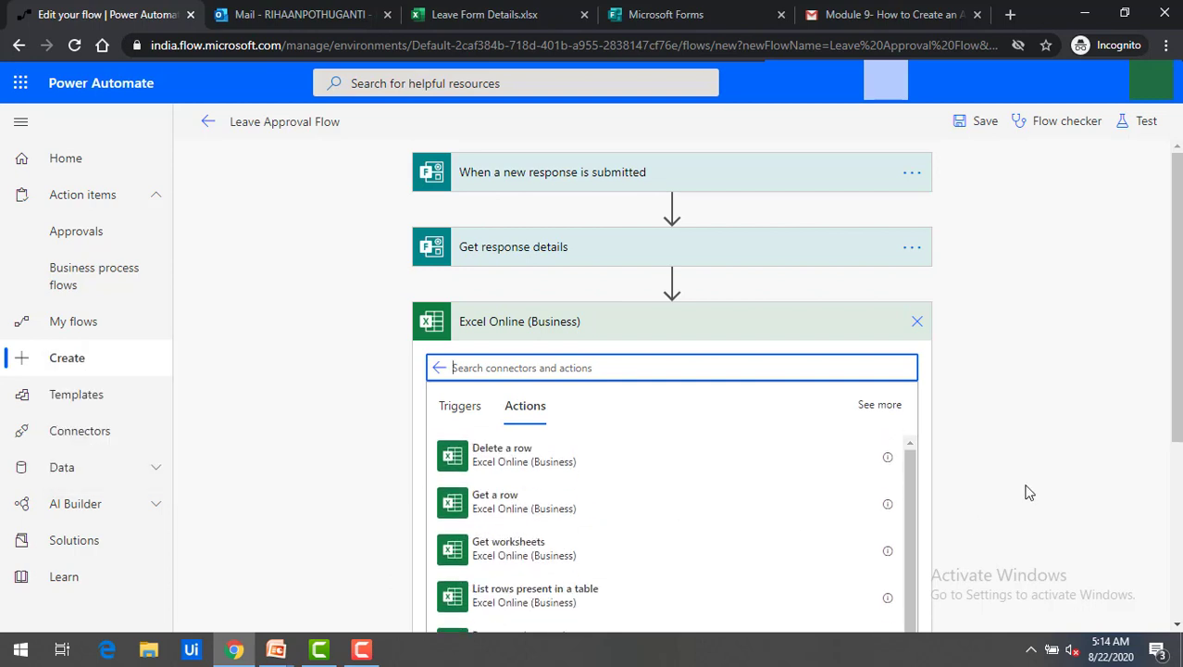
pyautogui.scroll(-1, 1026, 493)
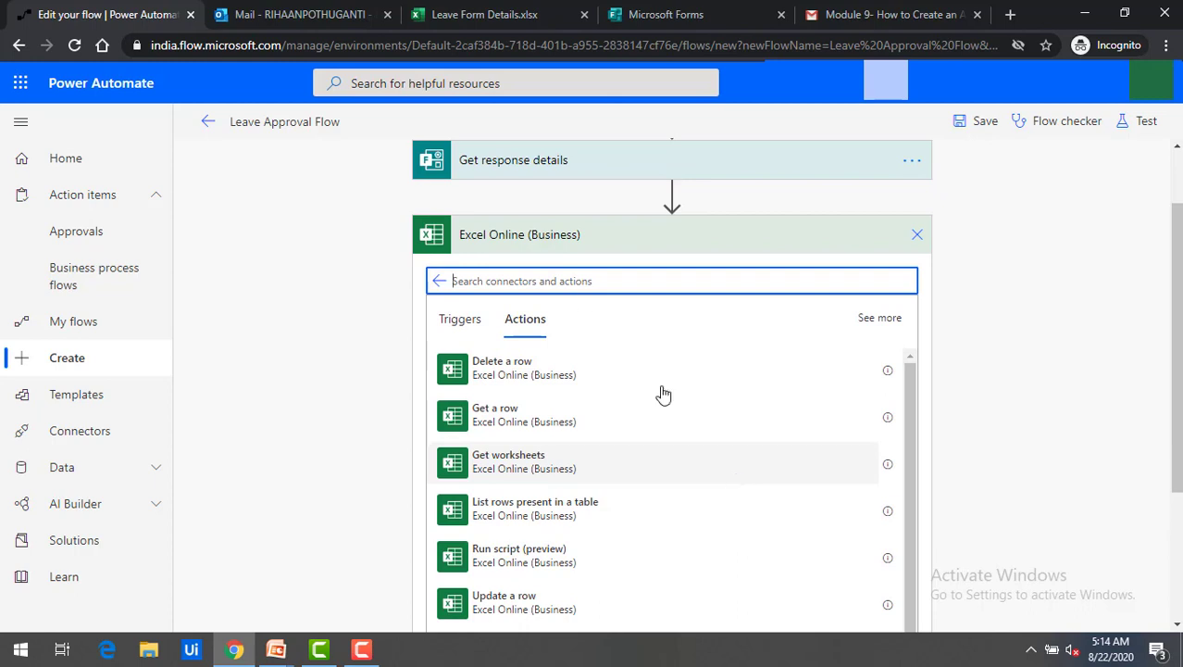
pyautogui.scroll(-3, 578, 459)
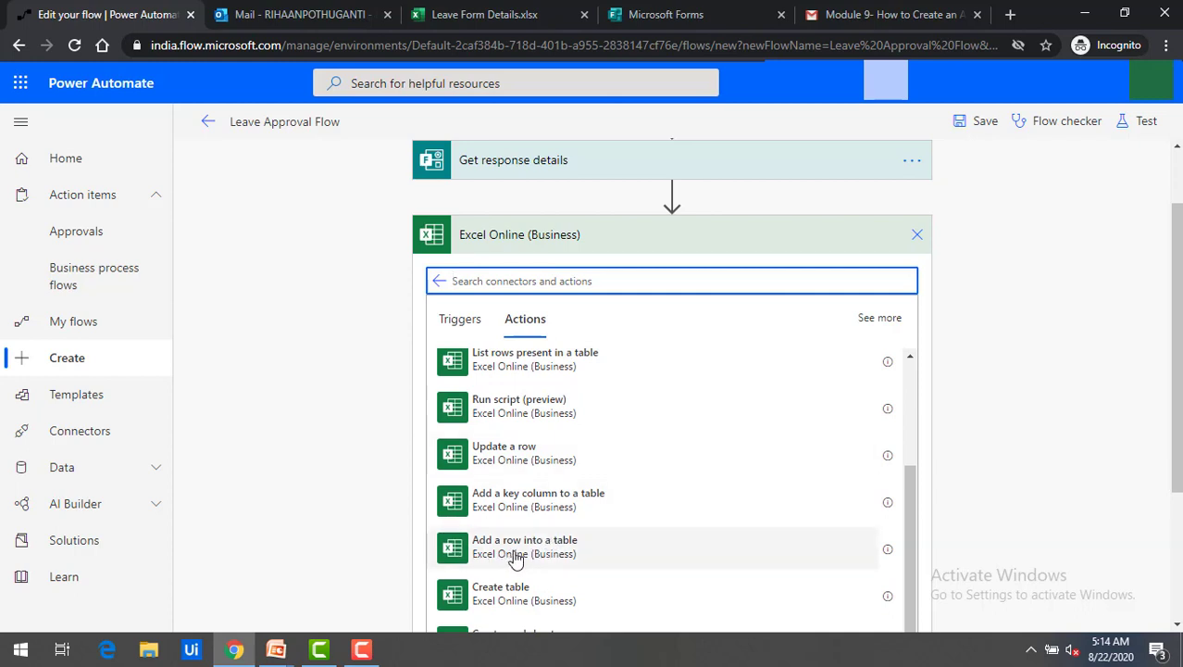
pyautogui.click(516, 558)
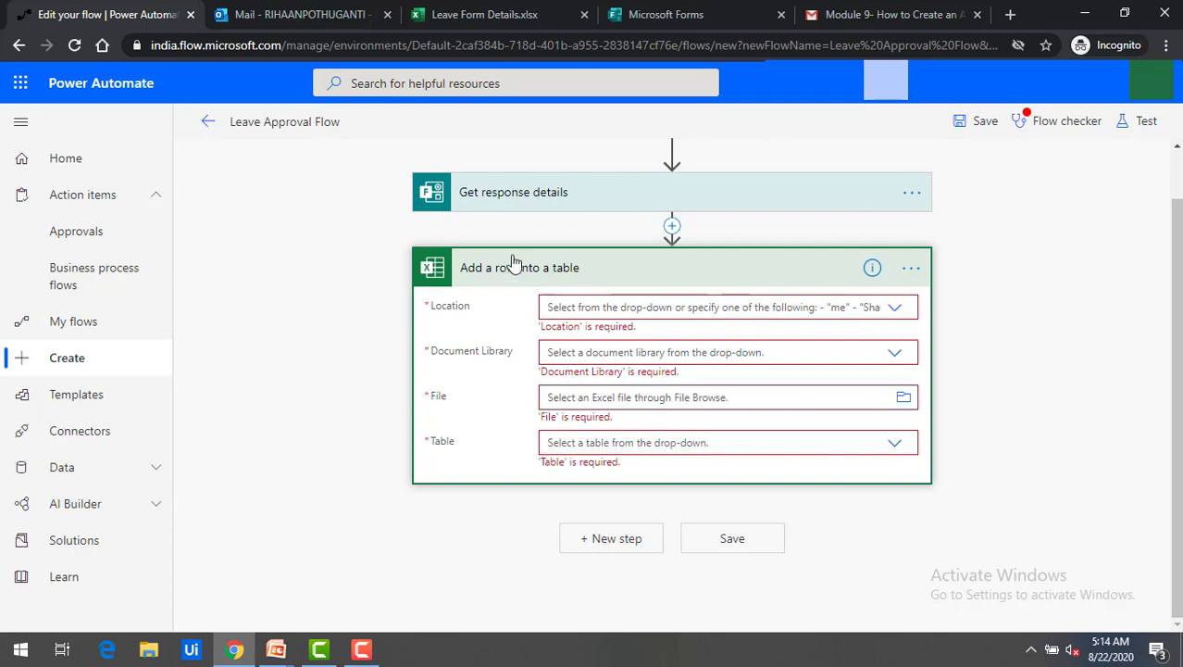
# Set the row step to OneDrive for Business, library OneDrive, file /Leave Form Details.xlsx.
pyautogui.click(894, 312)
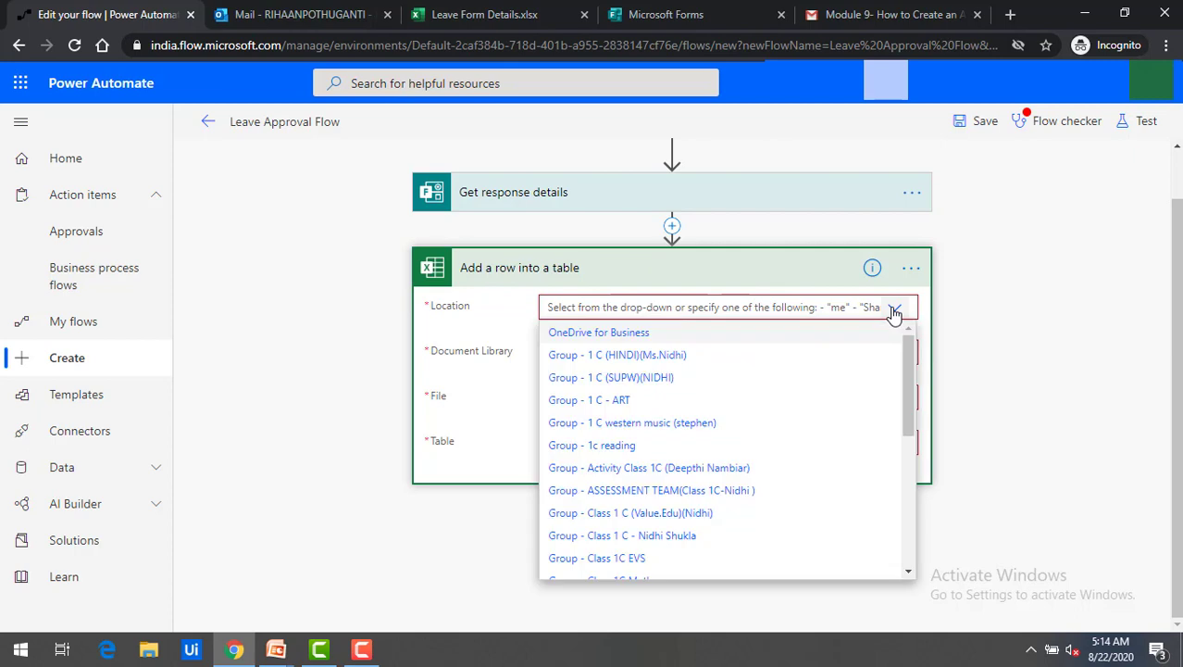
pyautogui.click(587, 330)
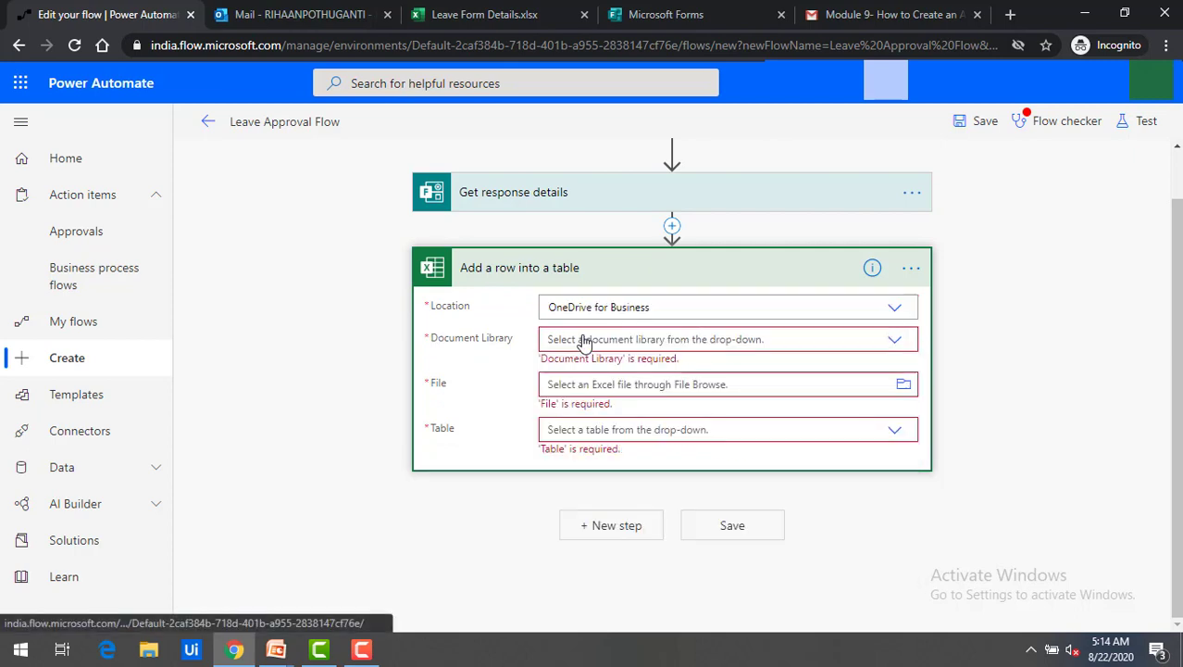
pyautogui.click(896, 340)
pyautogui.click(600, 370)
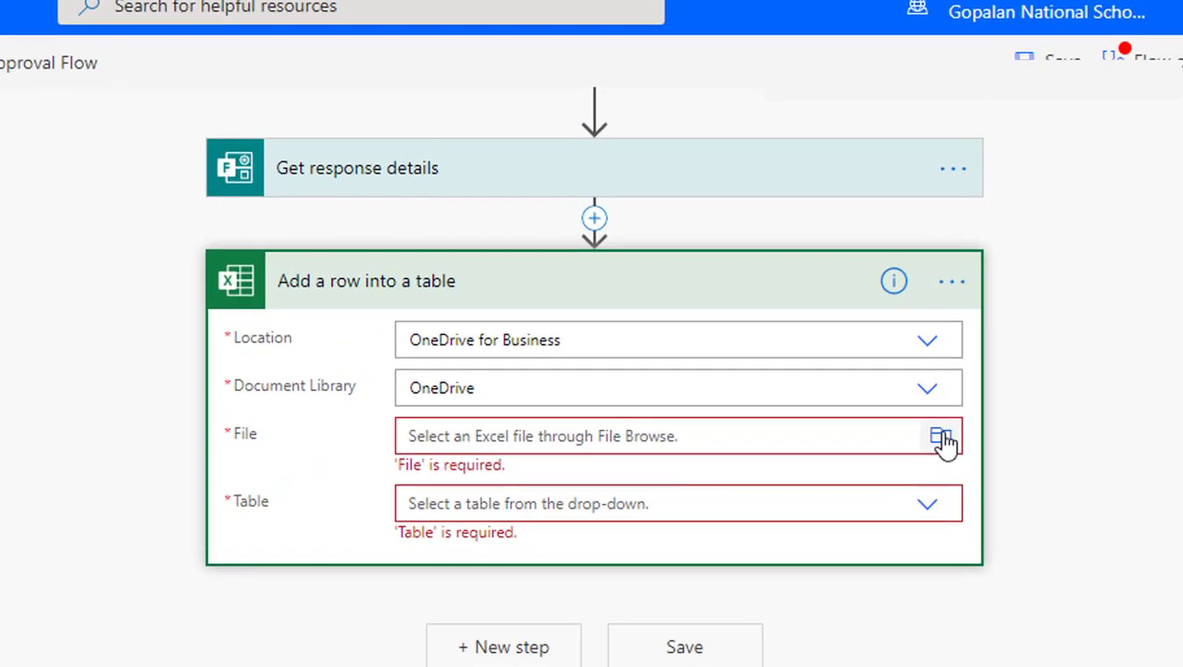
pyautogui.click(942, 439)
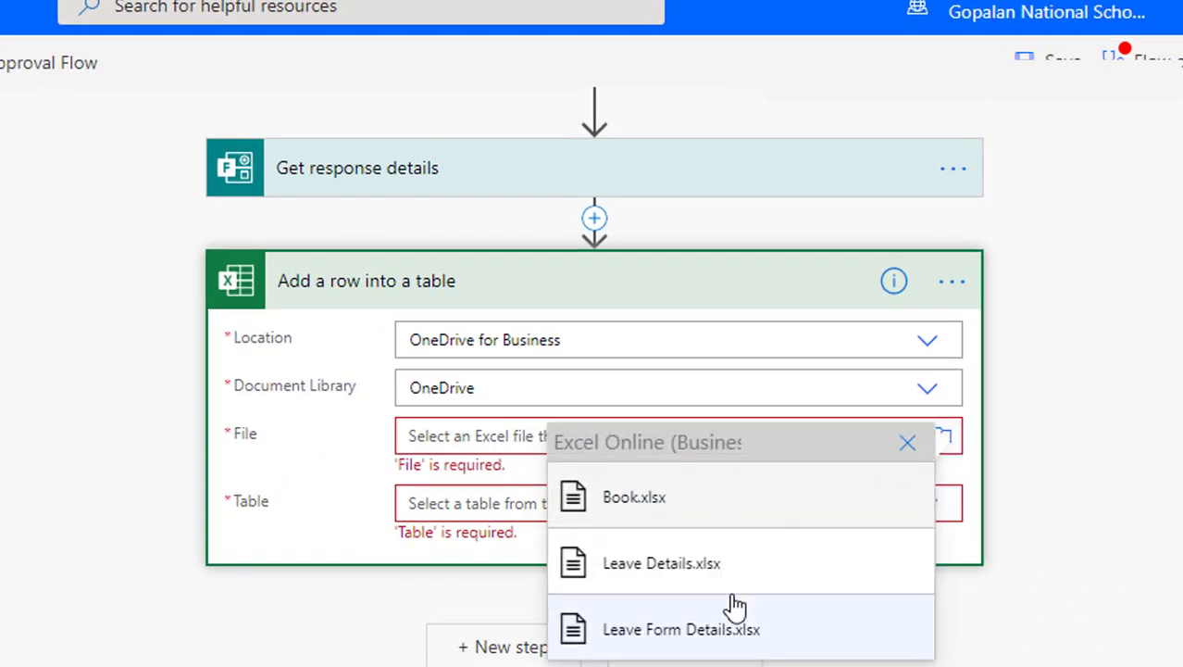
pyautogui.click(673, 638)
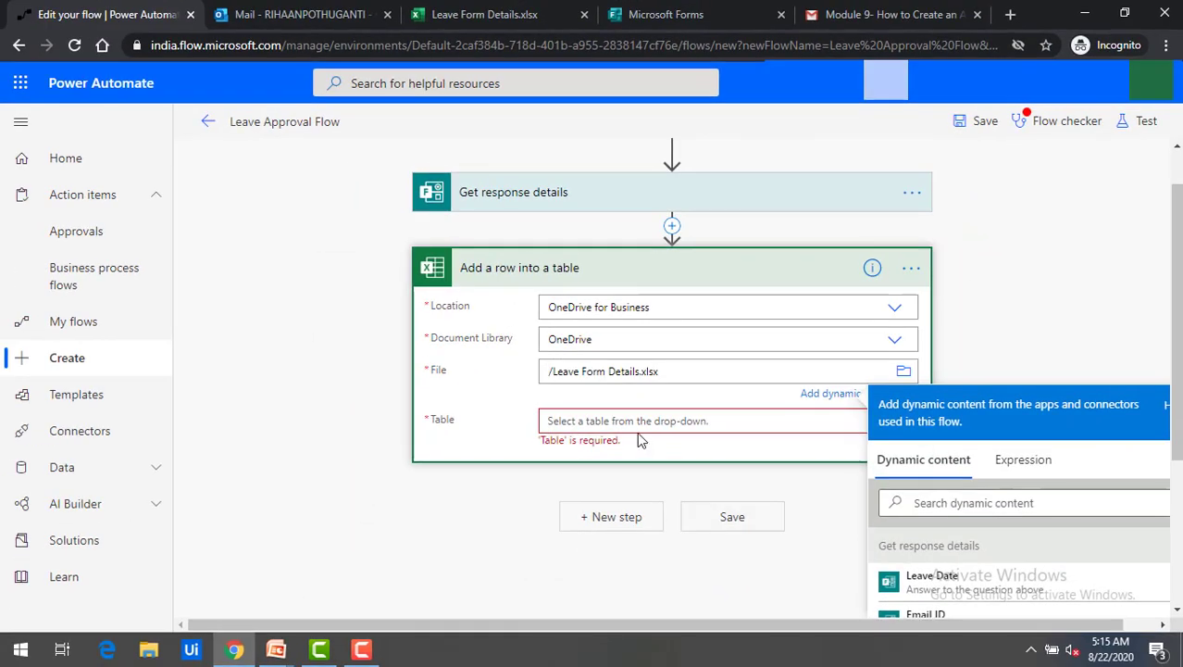
pyautogui.click(633, 423)
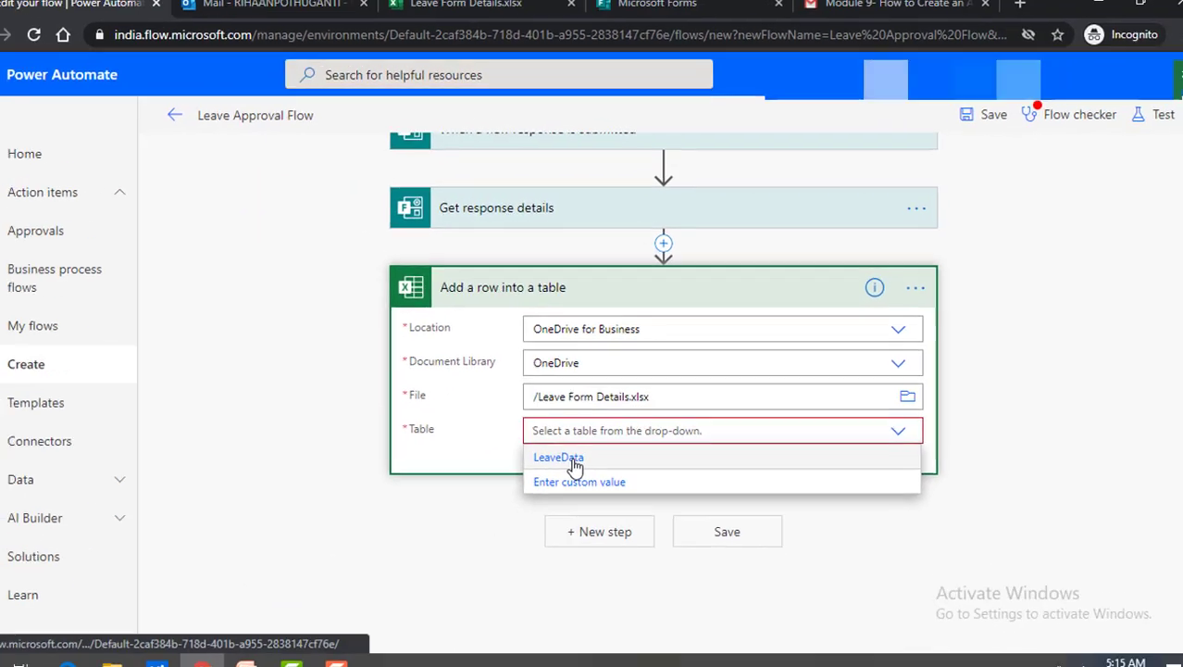
# Target the LeaveData table and compare its columns with the workbook before mapping Employee ID.
pyautogui.click(467, 555)
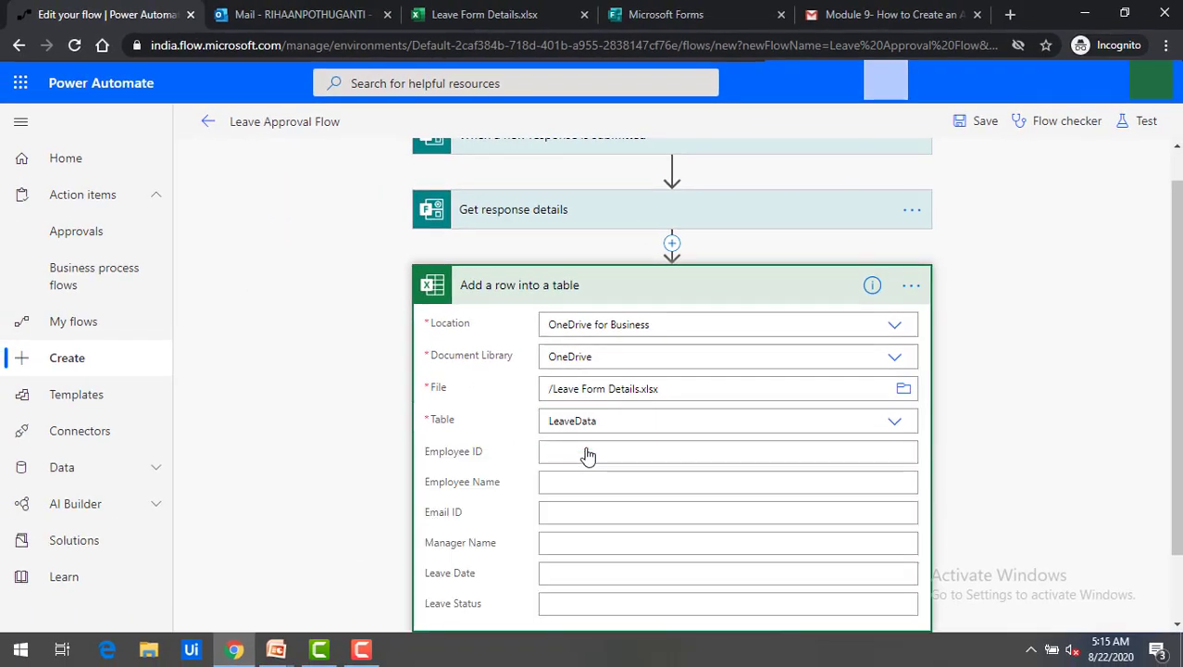
pyautogui.scroll(-1, 542, 356)
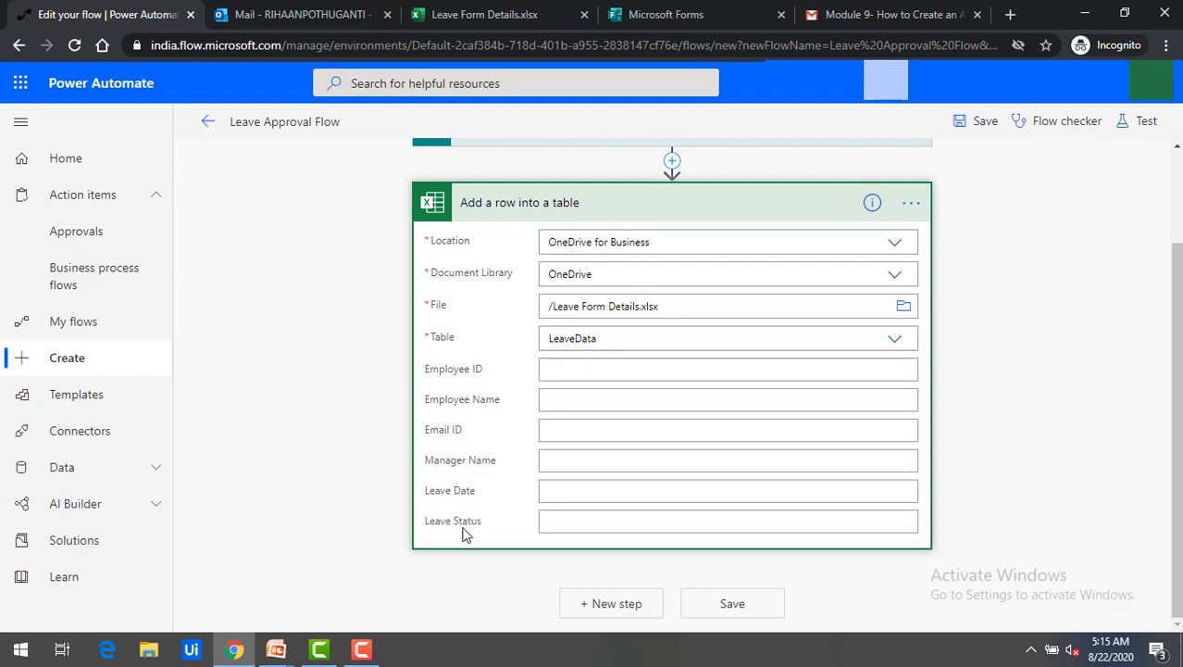
pyautogui.click(475, 11)
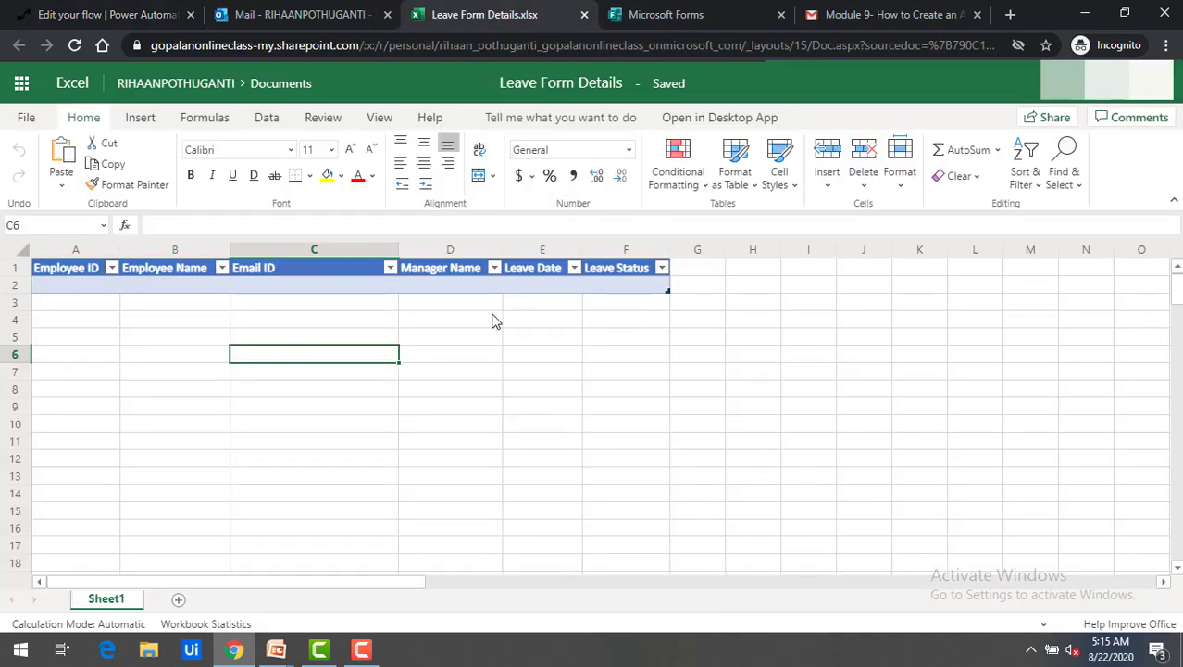
pyautogui.click(86, 13)
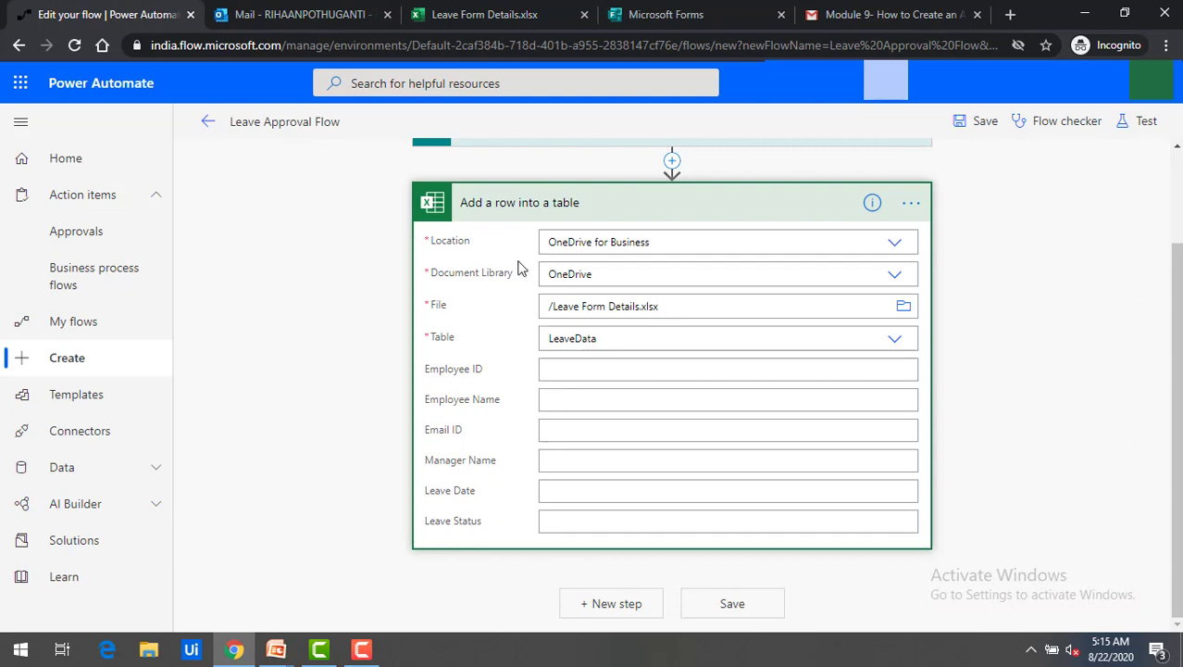
pyautogui.click(573, 371)
pyautogui.scroll(2, 574, 370)
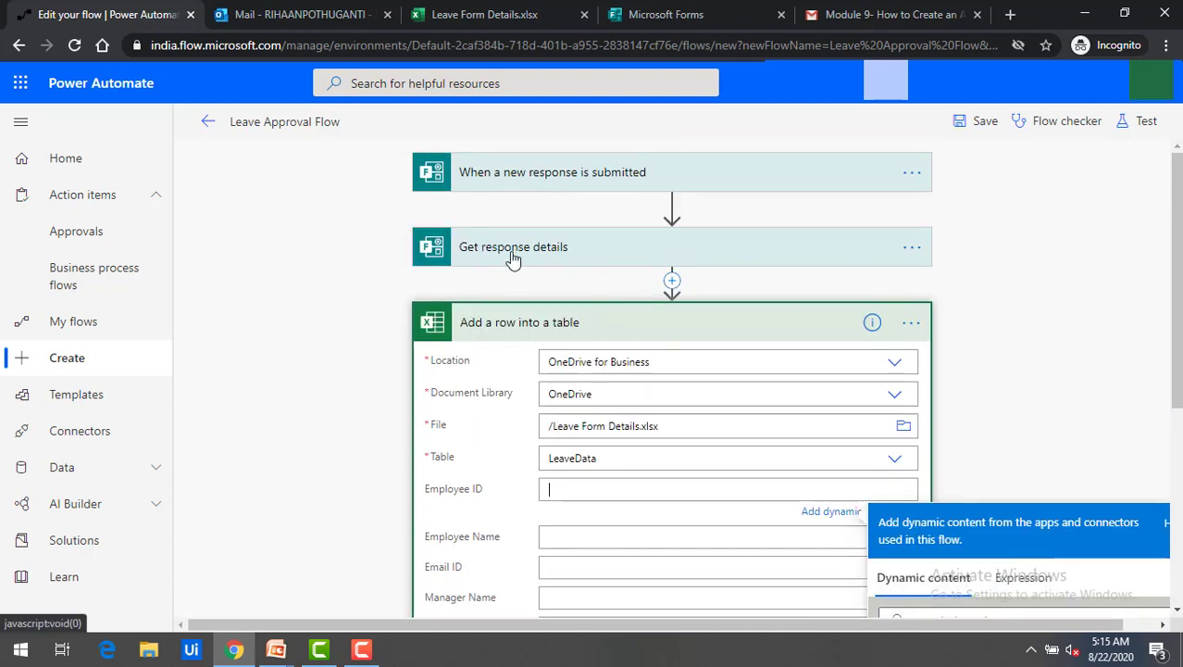
# Map Employee ID and Employee Name to their matching form answers, correcting a wrong pick.
pyautogui.scroll(-2, 552, 353)
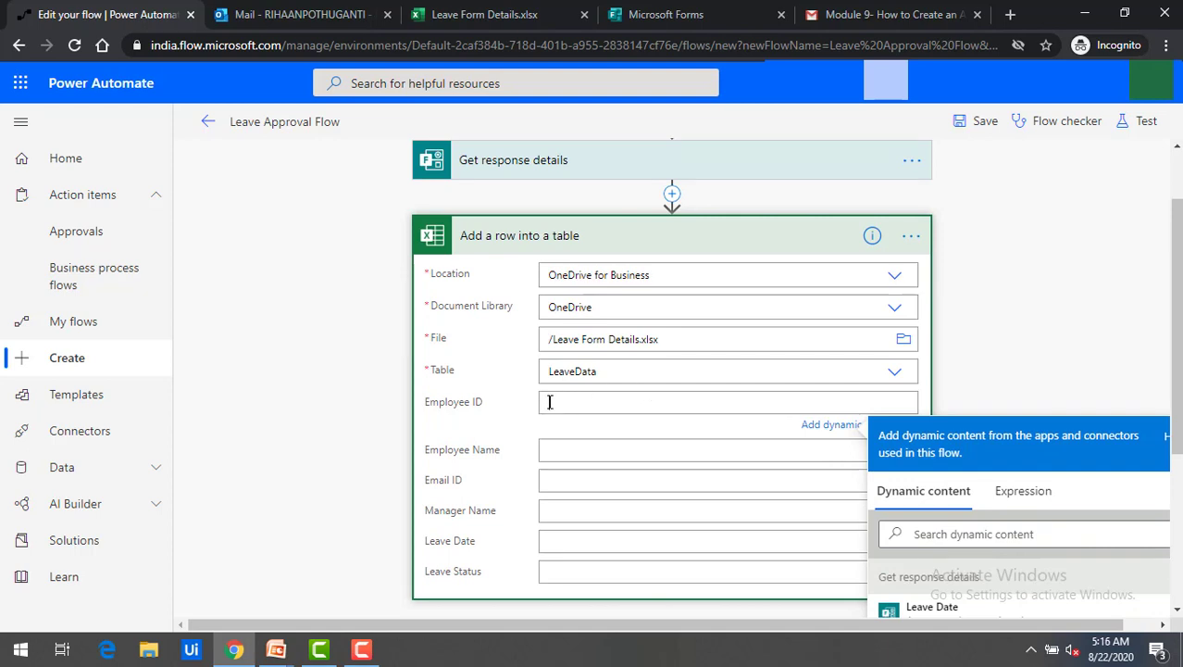
pyautogui.scroll(-4, 550, 402)
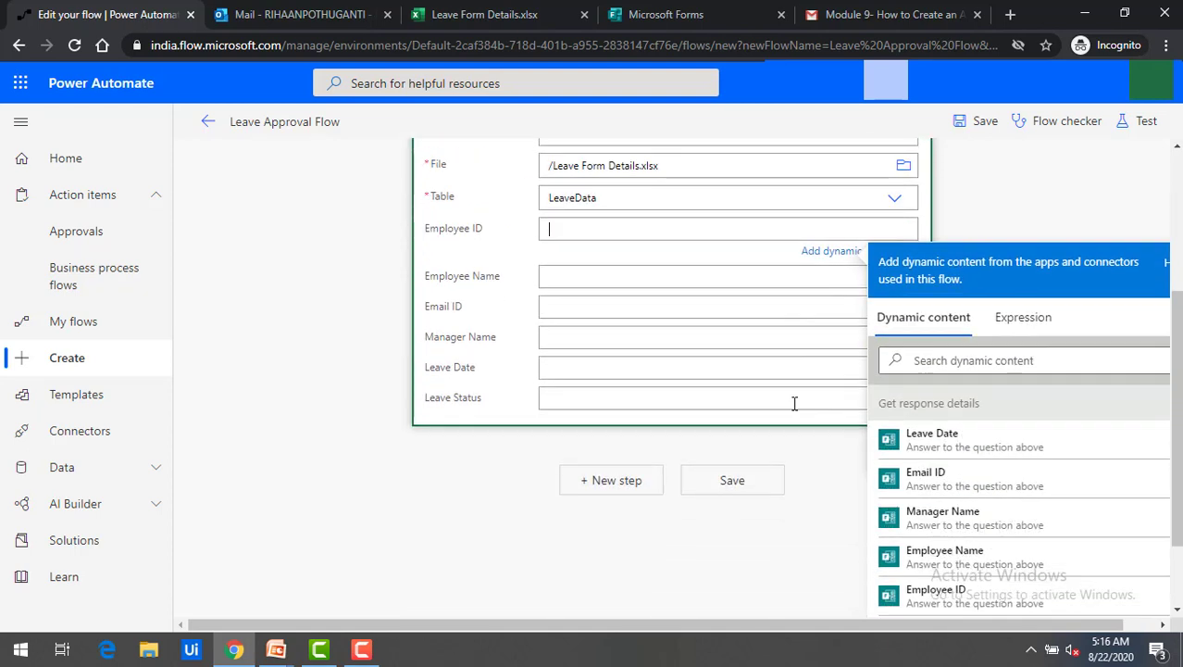
pyautogui.scroll(2, 1011, 492)
pyautogui.scroll(-1, 1009, 492)
pyautogui.moveTo(1175, 384); pyautogui.dragTo(1174, 476)
pyautogui.scroll(-1, 1056, 449)
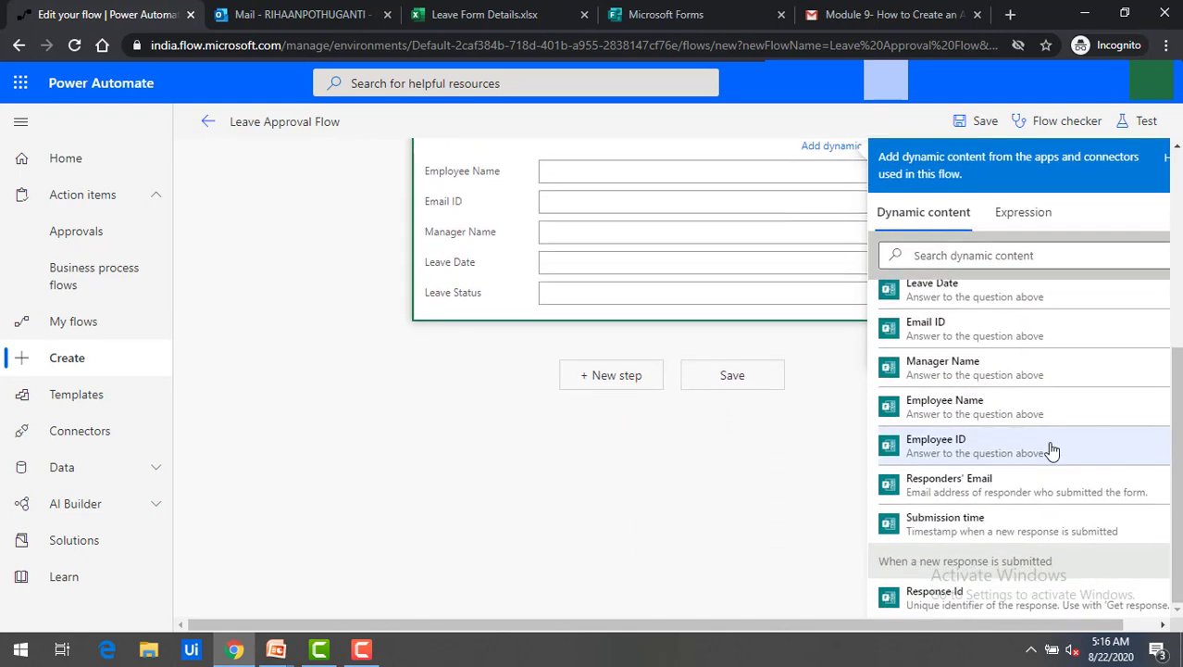
pyautogui.scroll(1, 968, 384)
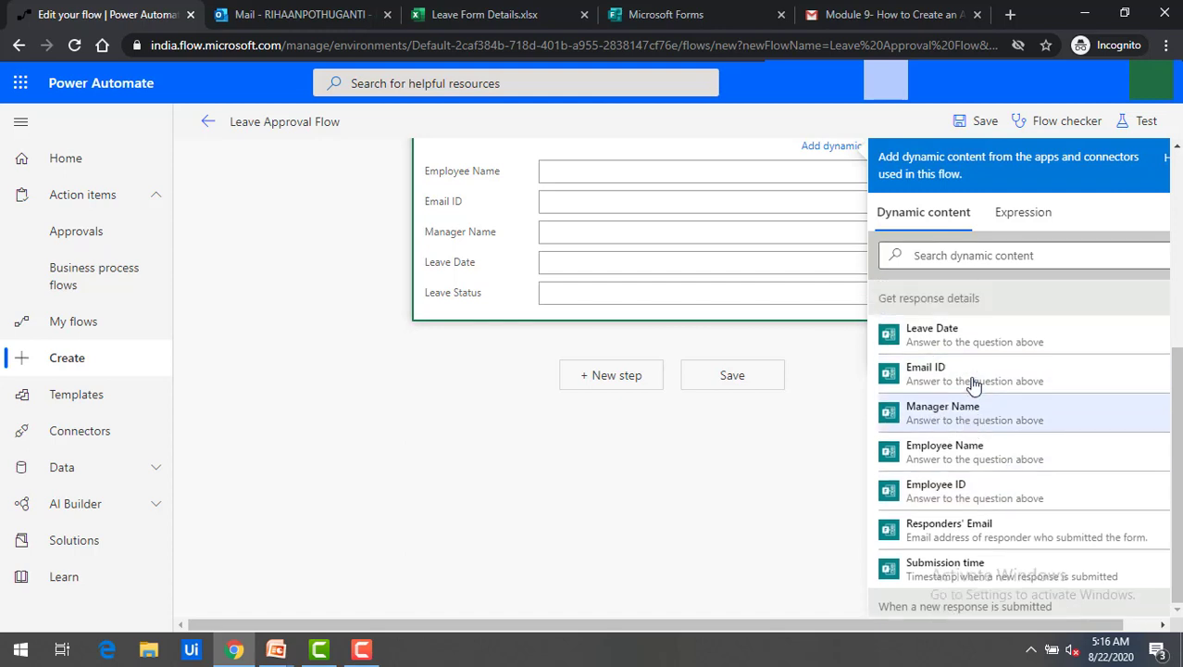
pyautogui.scroll(2, 969, 394)
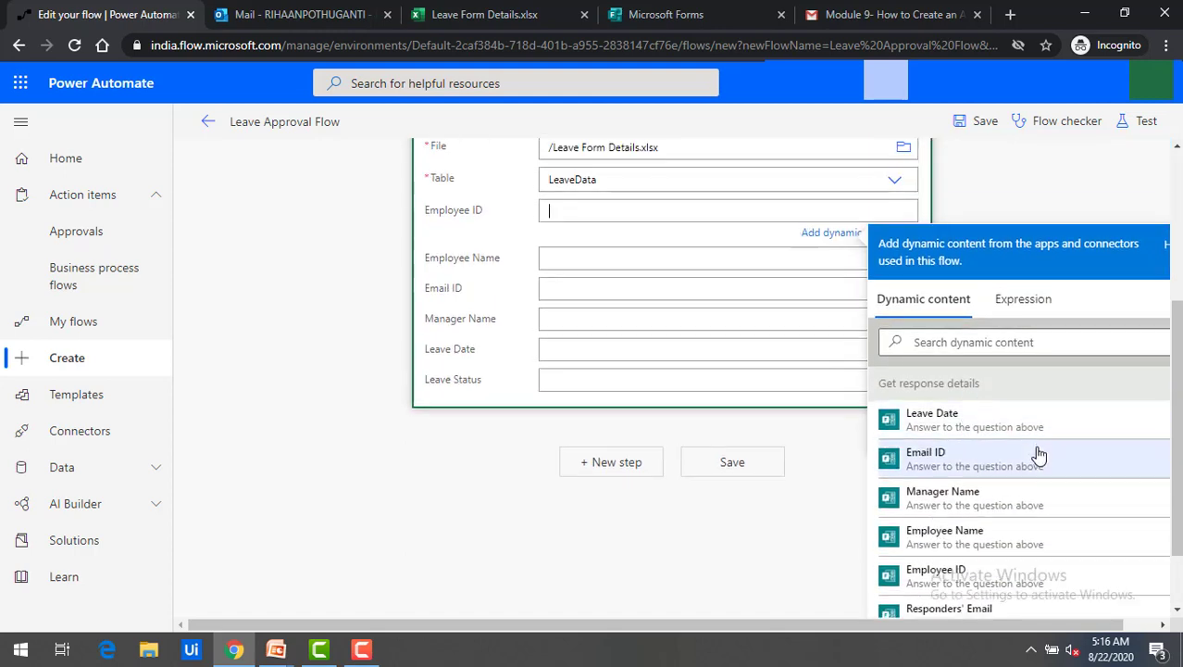
pyautogui.scroll(-1, 1035, 455)
pyautogui.click(937, 486)
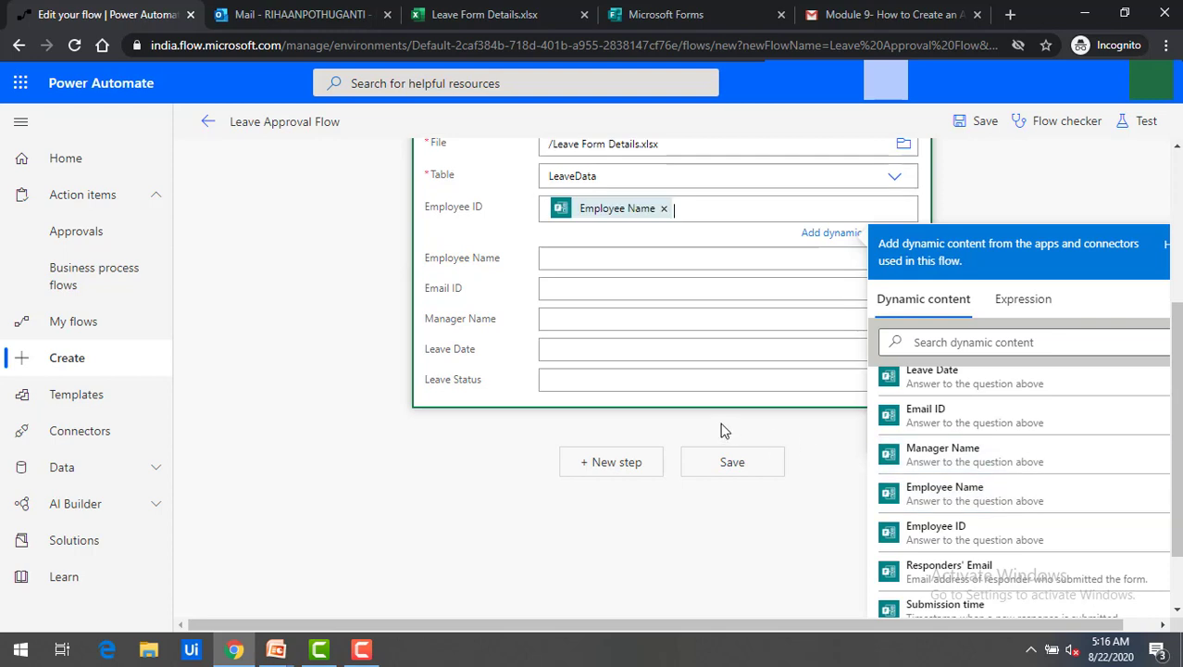
pyautogui.click(663, 209)
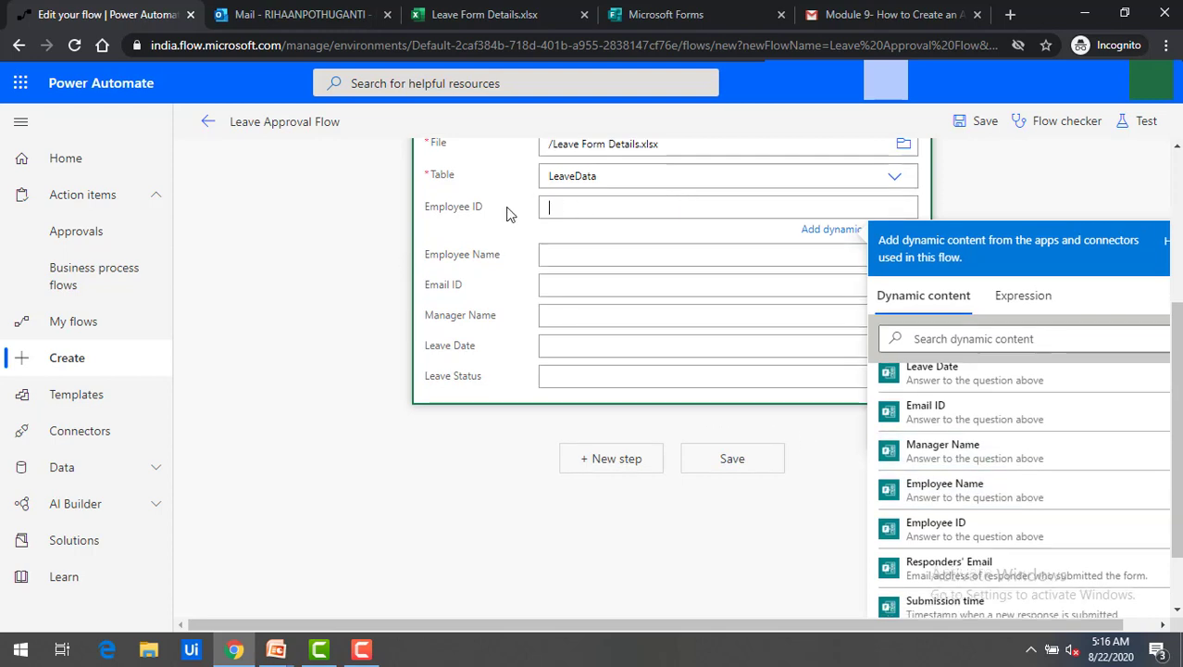
pyautogui.click(956, 534)
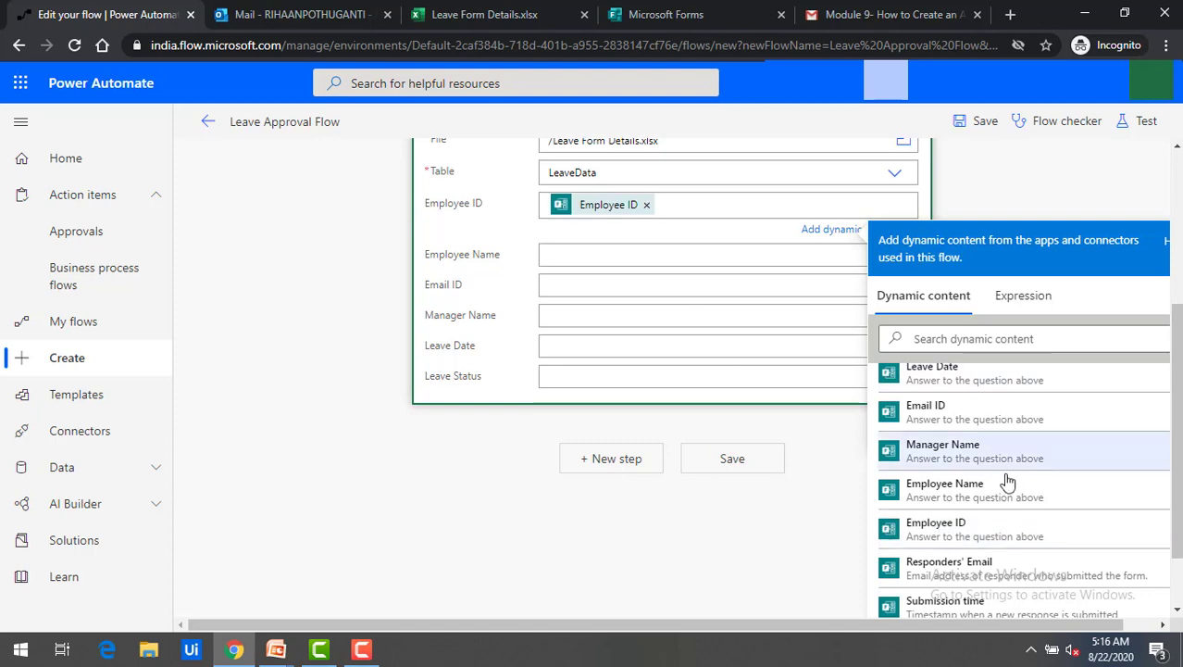
pyautogui.click(974, 485)
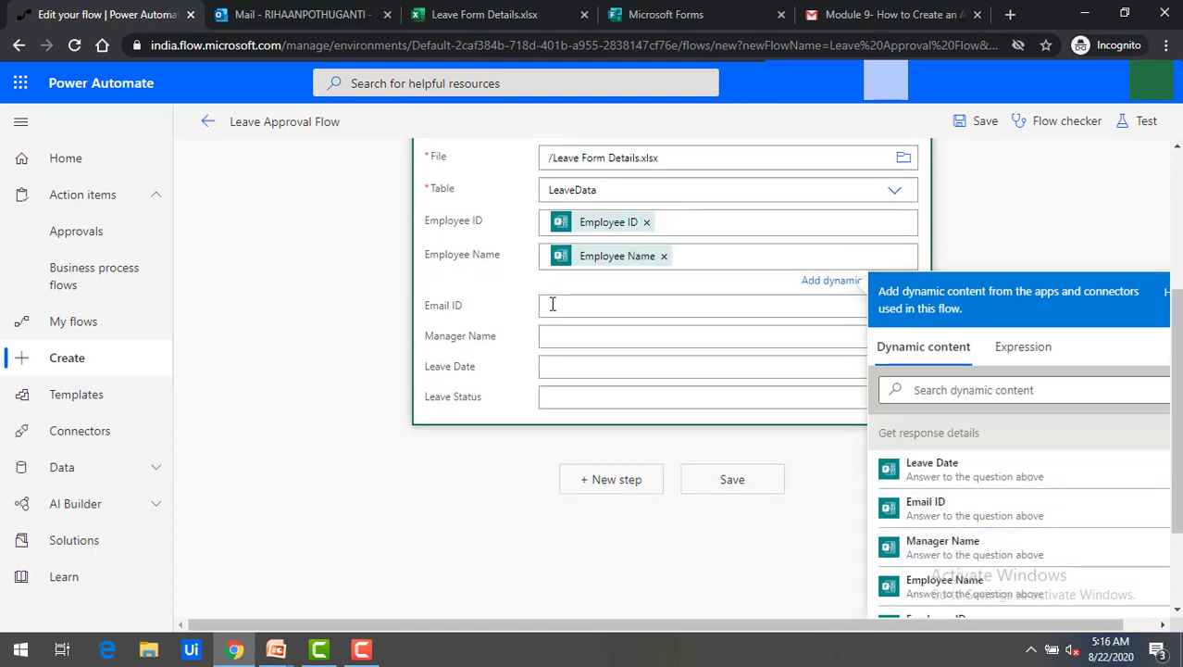
# Map Email ID, Manager Name and Leave Date to their matching form answers.
pyautogui.click(551, 304)
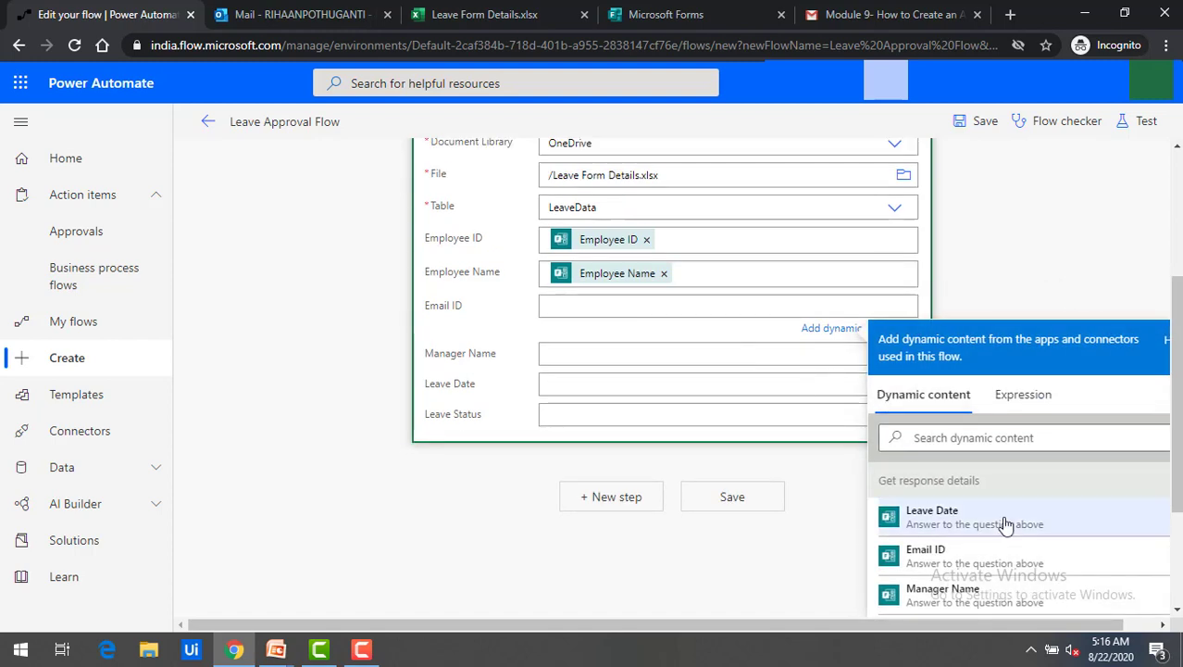
pyautogui.click(959, 561)
pyautogui.click(653, 361)
pyautogui.scroll(-1, 1004, 571)
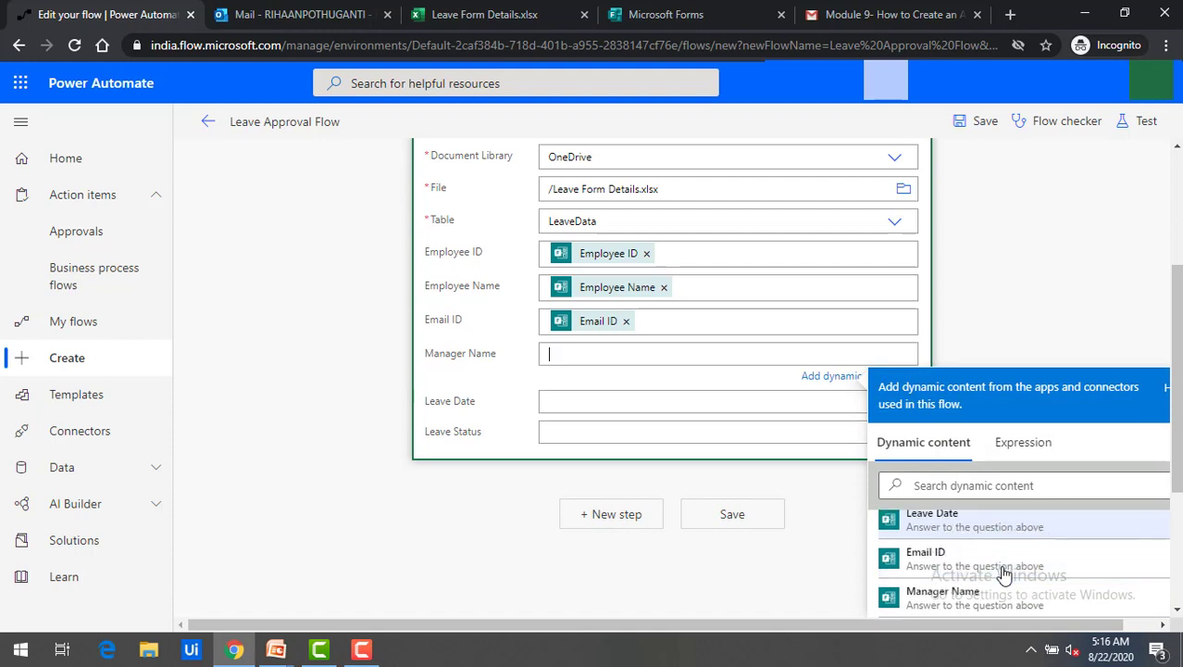
pyautogui.click(943, 594)
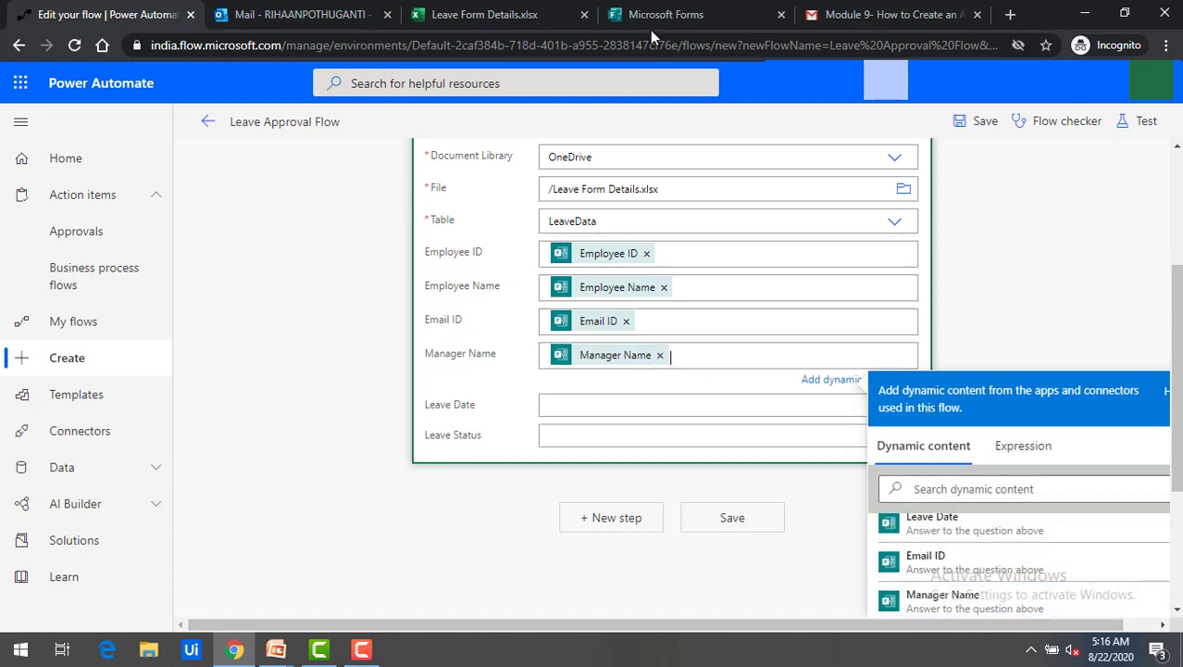
pyautogui.click(569, 402)
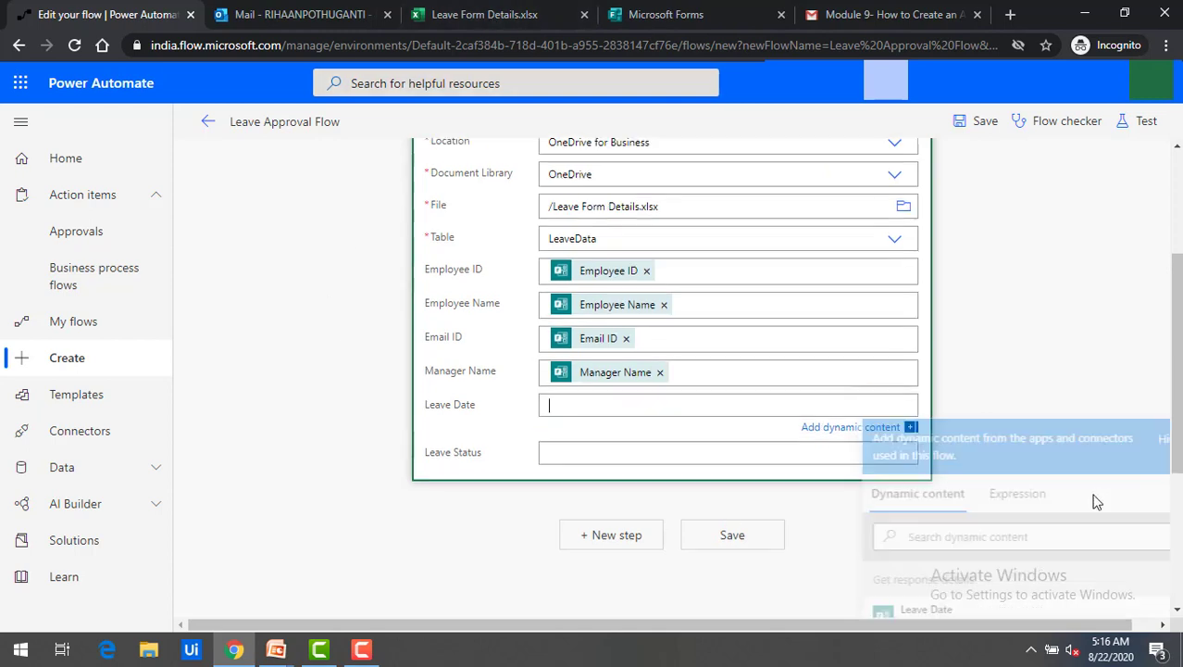
pyautogui.moveTo(1177, 428); pyautogui.dragTo(1178, 523)
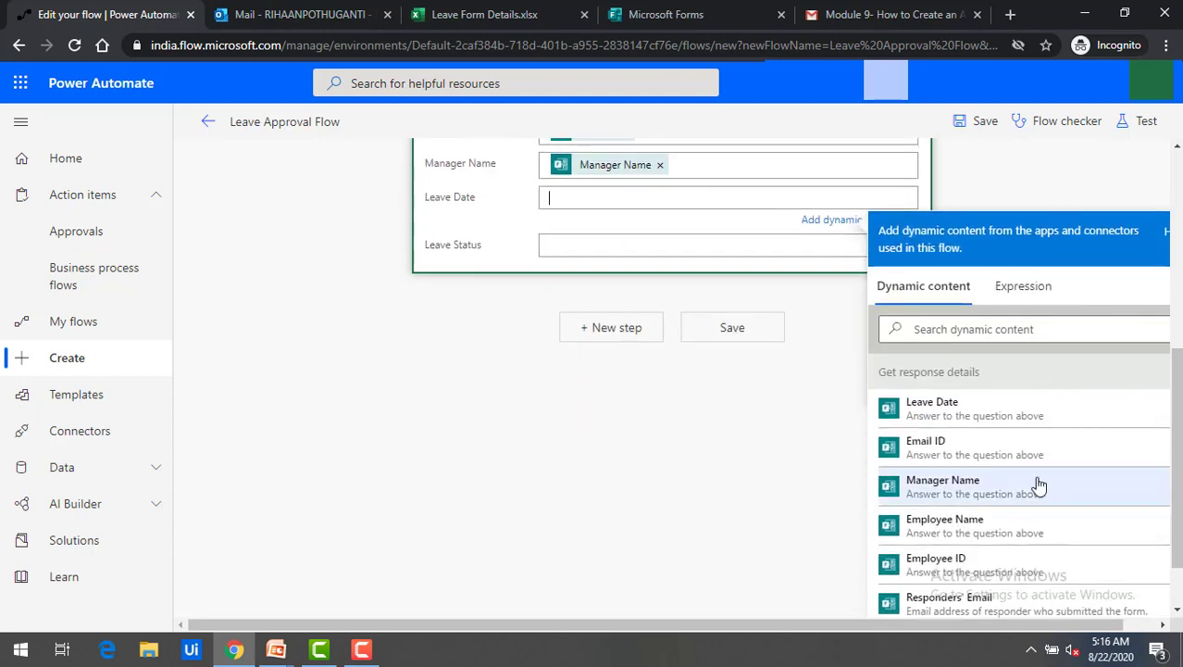
pyautogui.click(960, 409)
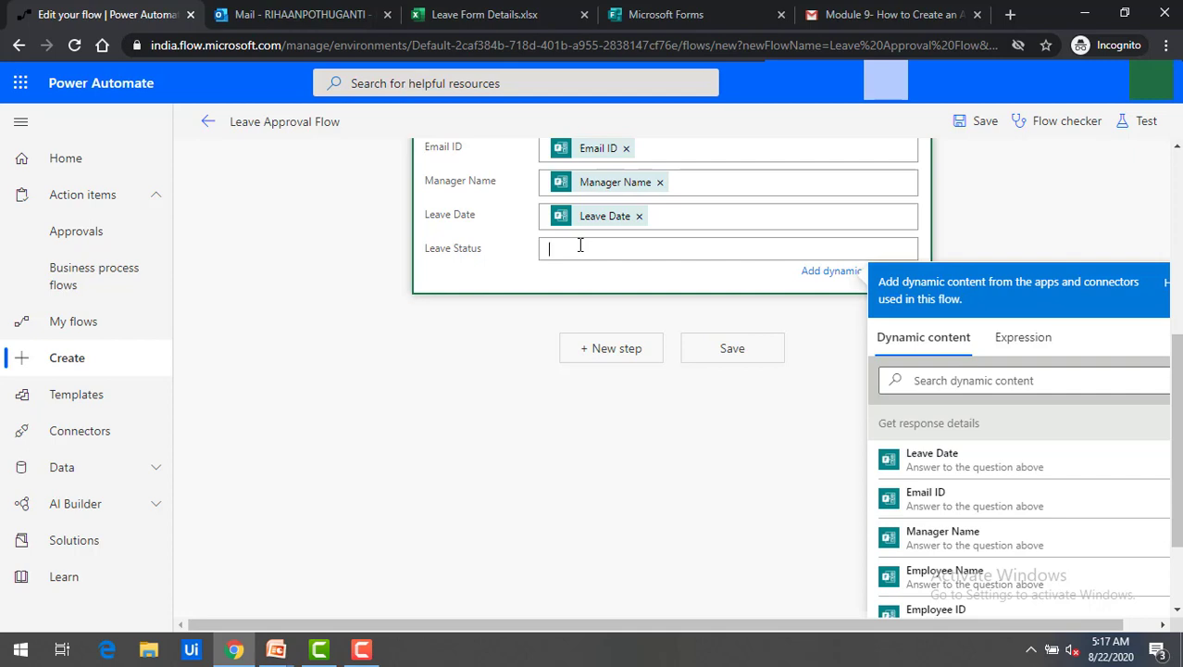
# Enter 'Hold' as the Leave Status, save the flow and collapse the Excel row step.
pyautogui.write('Hold')
pyautogui.click(556, 251)
pyautogui.click(787, 307)
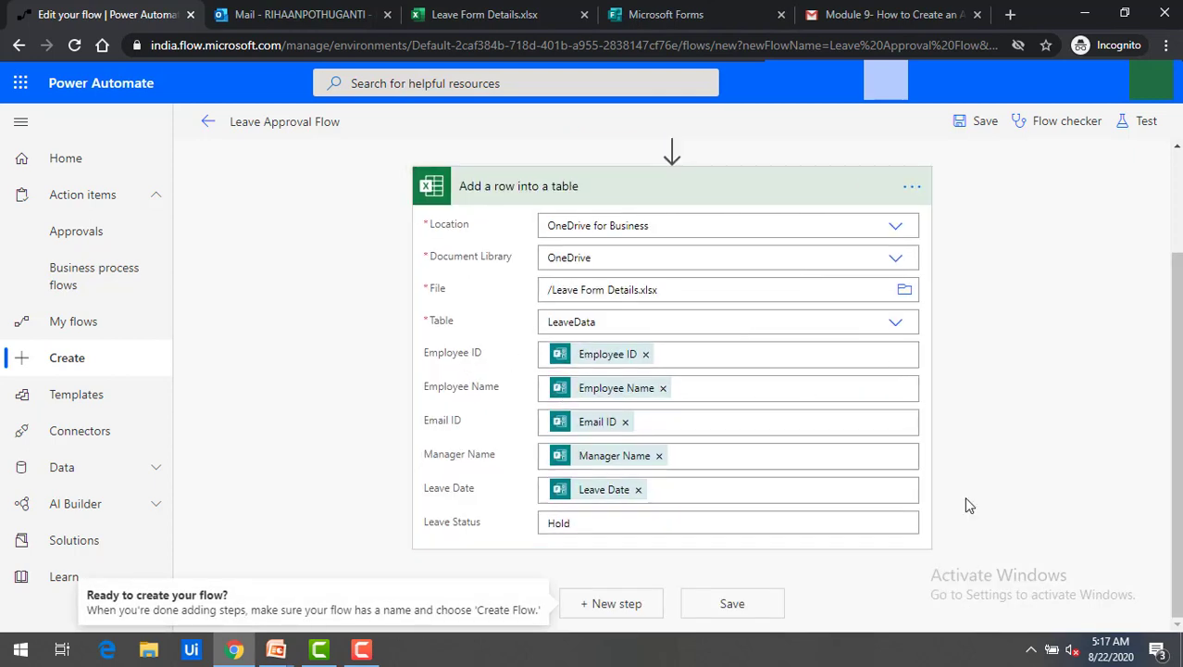
pyautogui.click(725, 610)
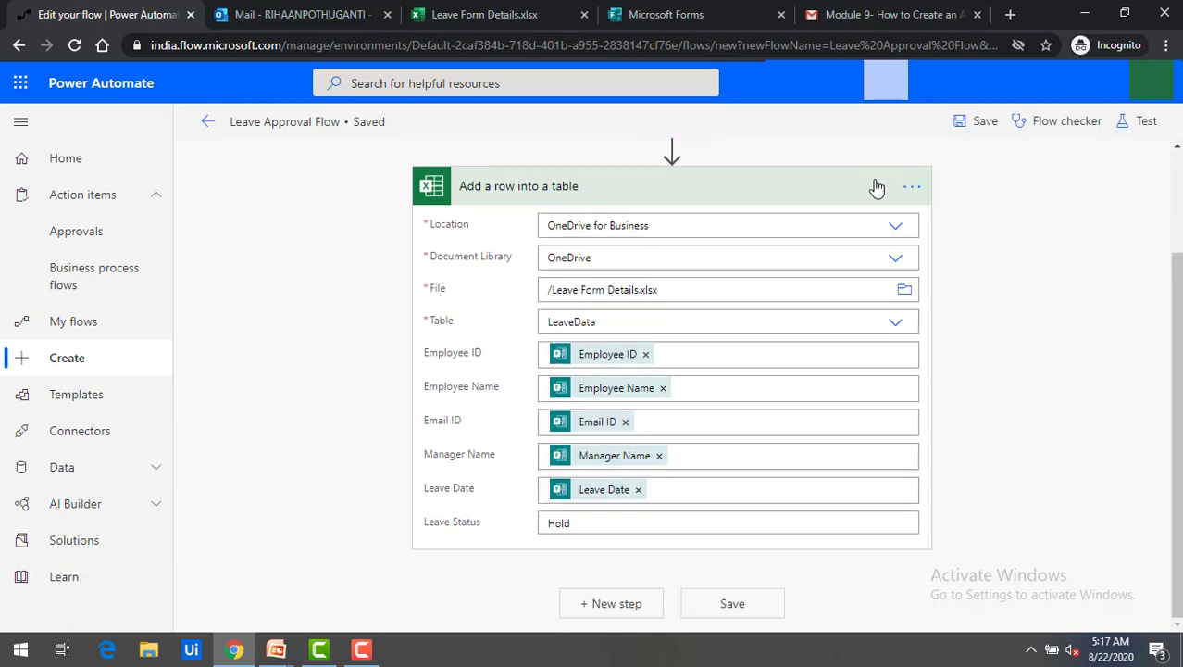
pyautogui.click(876, 188)
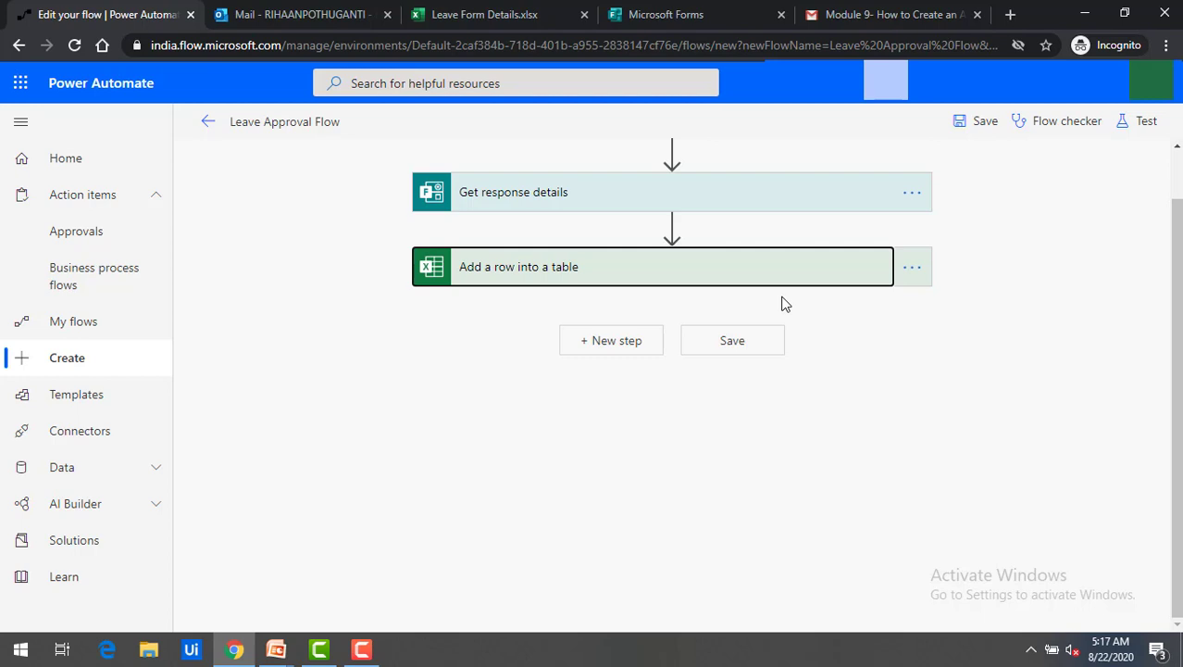
# Search 'approval' and add the Approvals connector's Start and wait for an approval action.
pyautogui.click(619, 352)
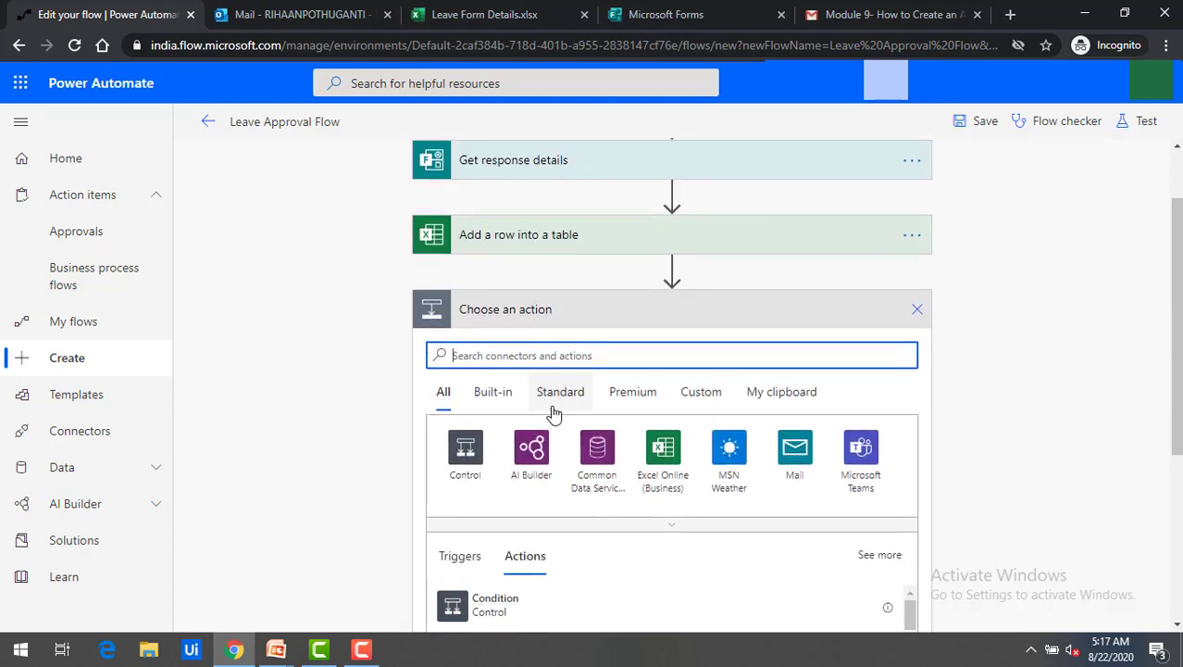
pyautogui.write('approval')
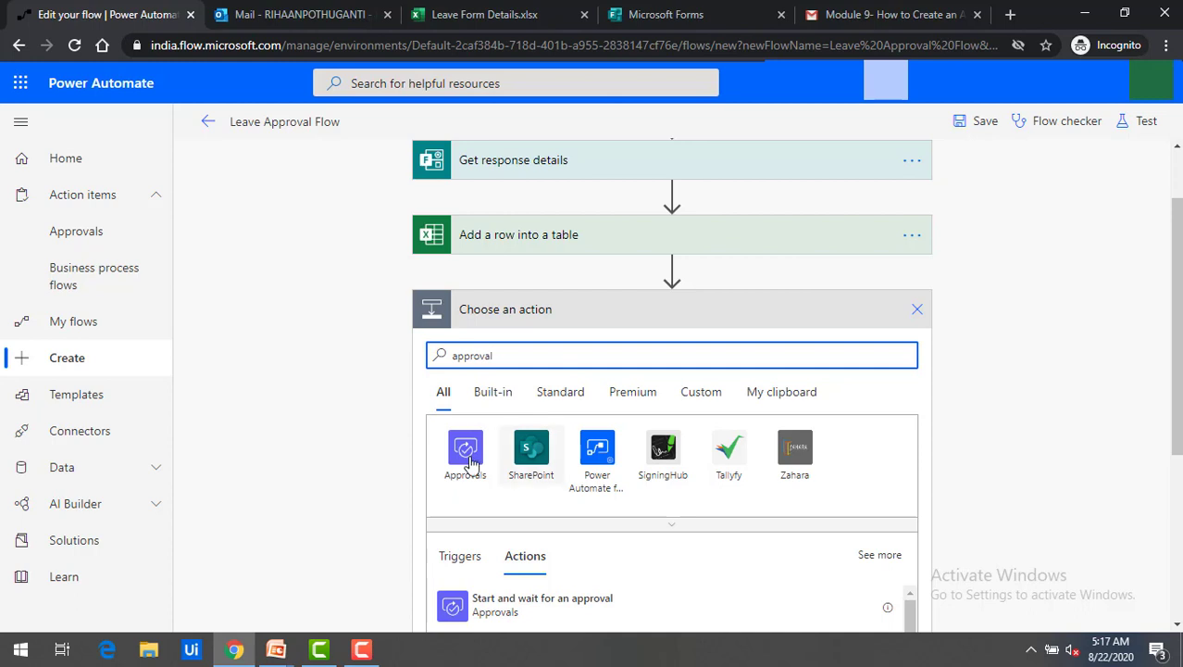
pyautogui.click(466, 454)
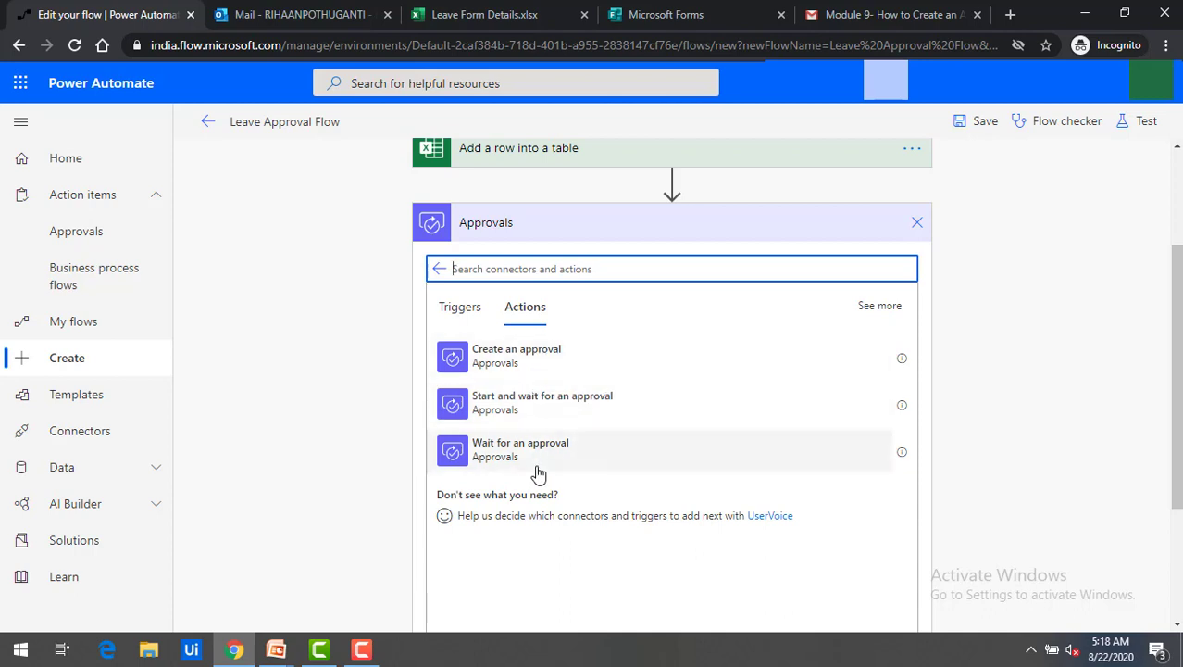
pyautogui.click(593, 416)
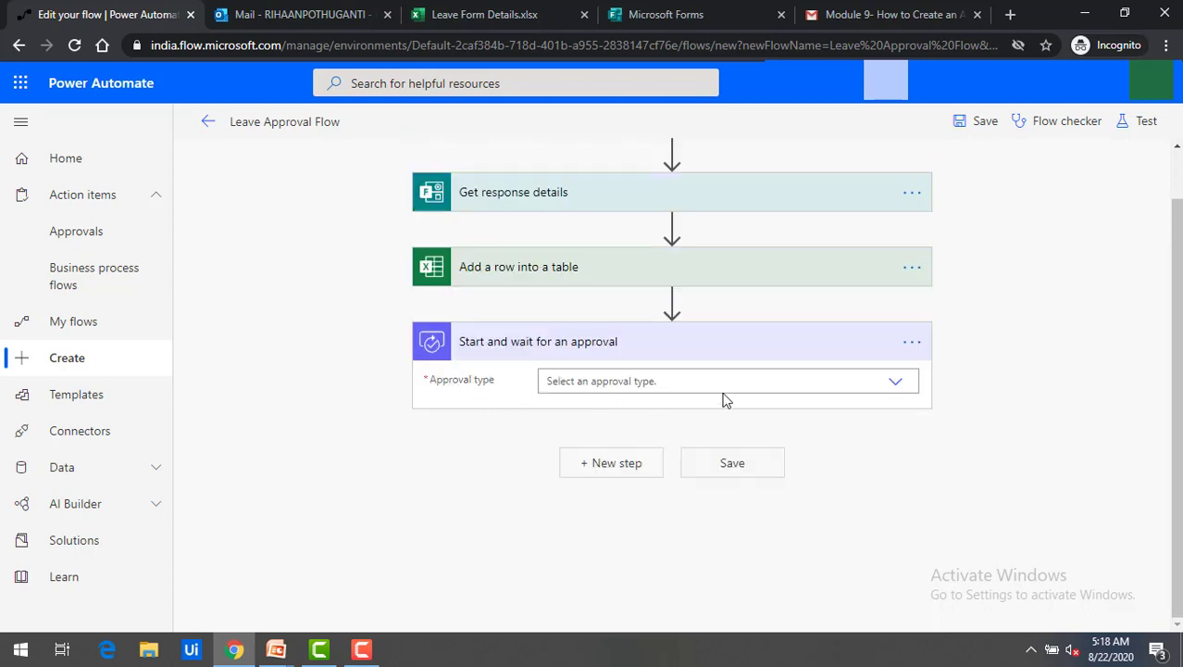
# Expand the Approval type dropdown of the new approval step to list the approval types.
pyautogui.click(902, 387)
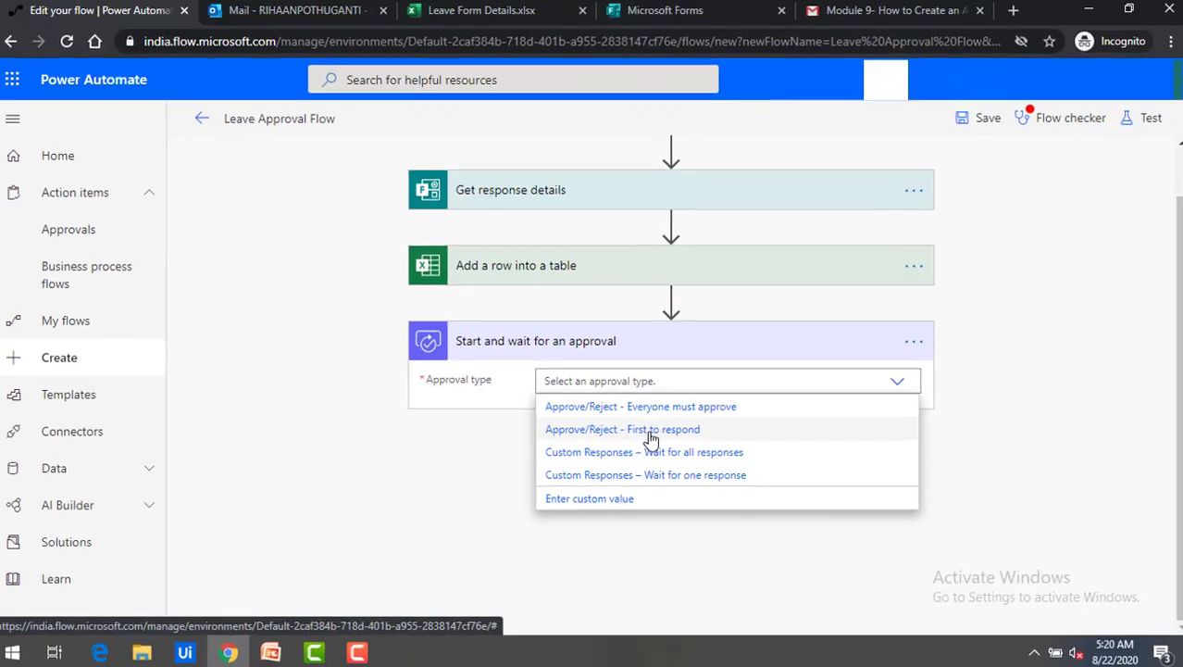
# Use Approve/Reject - First to respond and title the approval 'Leave Request from' plus Employee Name.
pyautogui.click(598, 457)
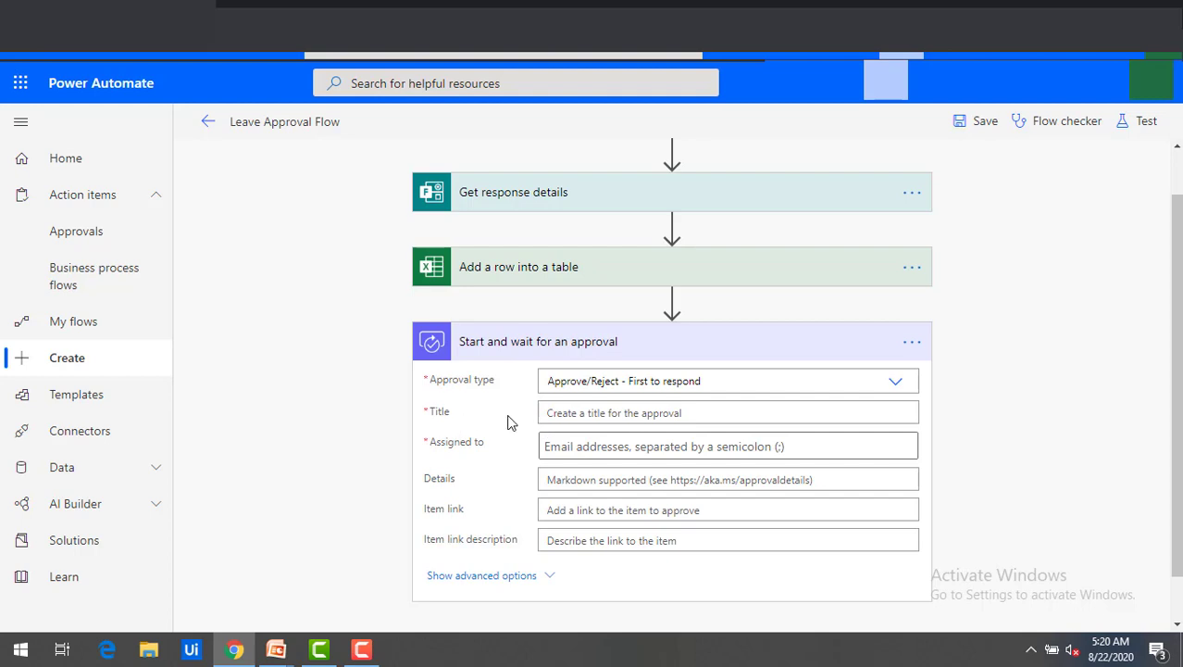
pyautogui.click(500, 425)
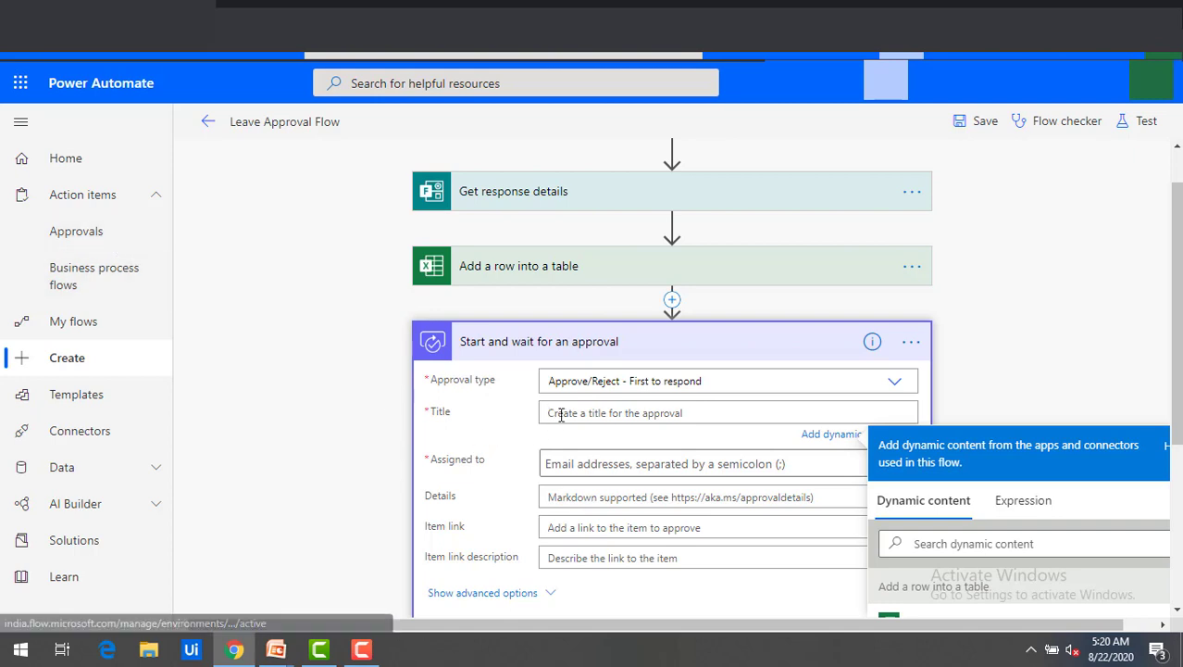
pyautogui.write('Leave Request')
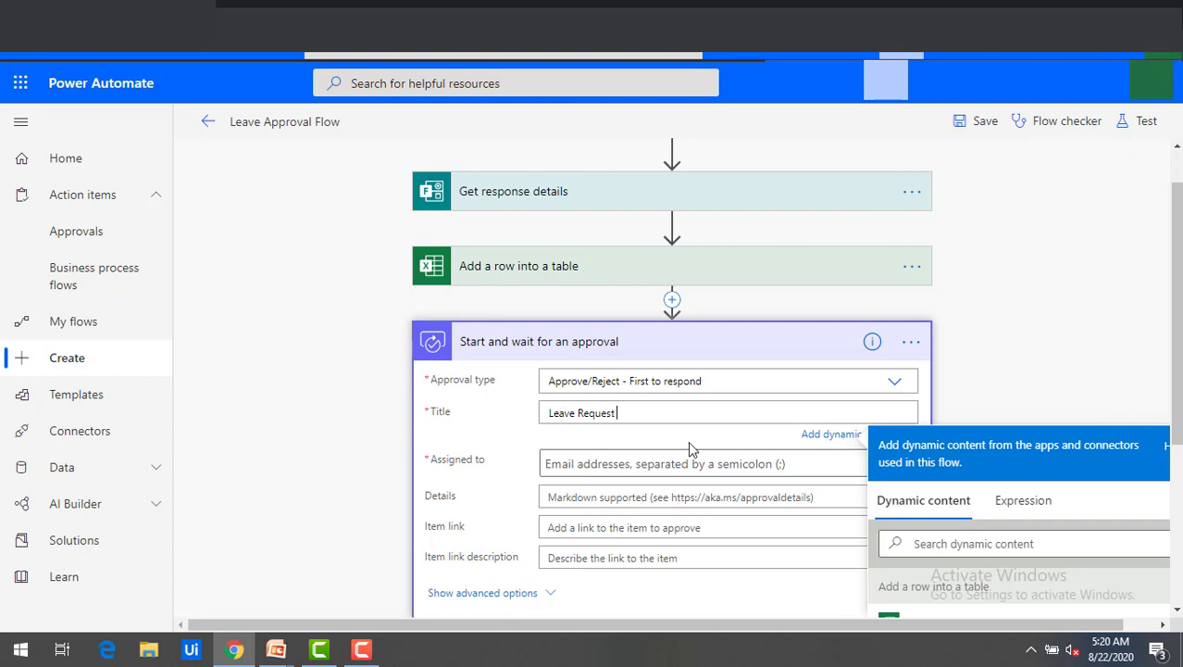
pyautogui.write(' from')
pyautogui.scroll(-1, 1069, 549)
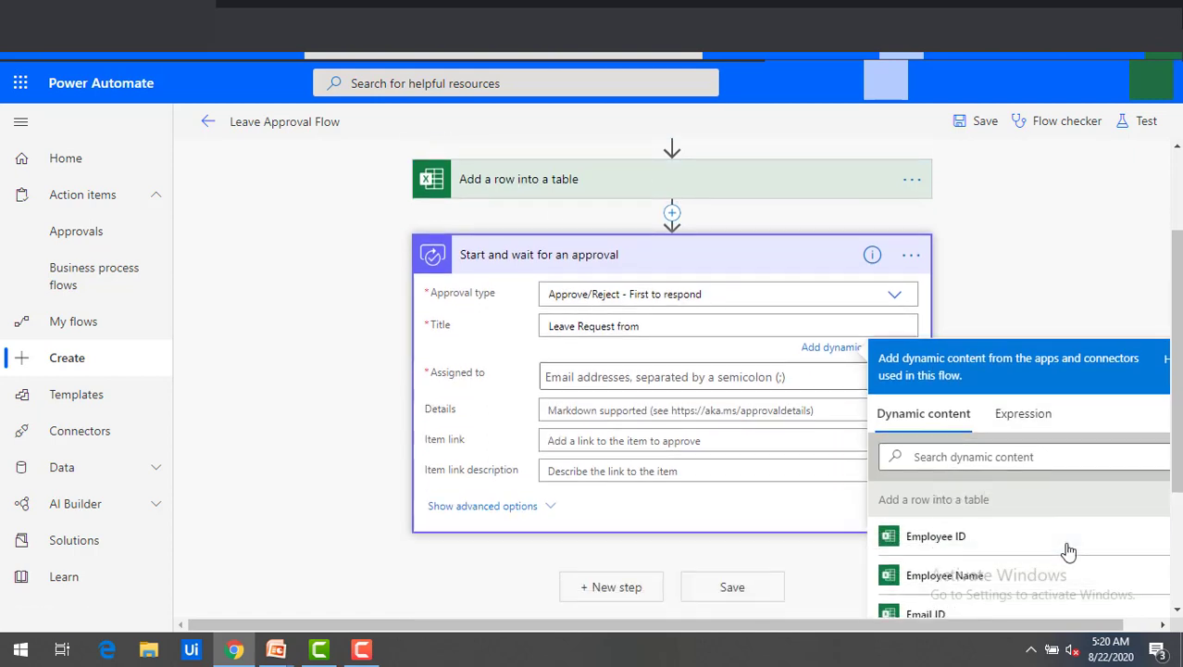
pyautogui.click(988, 576)
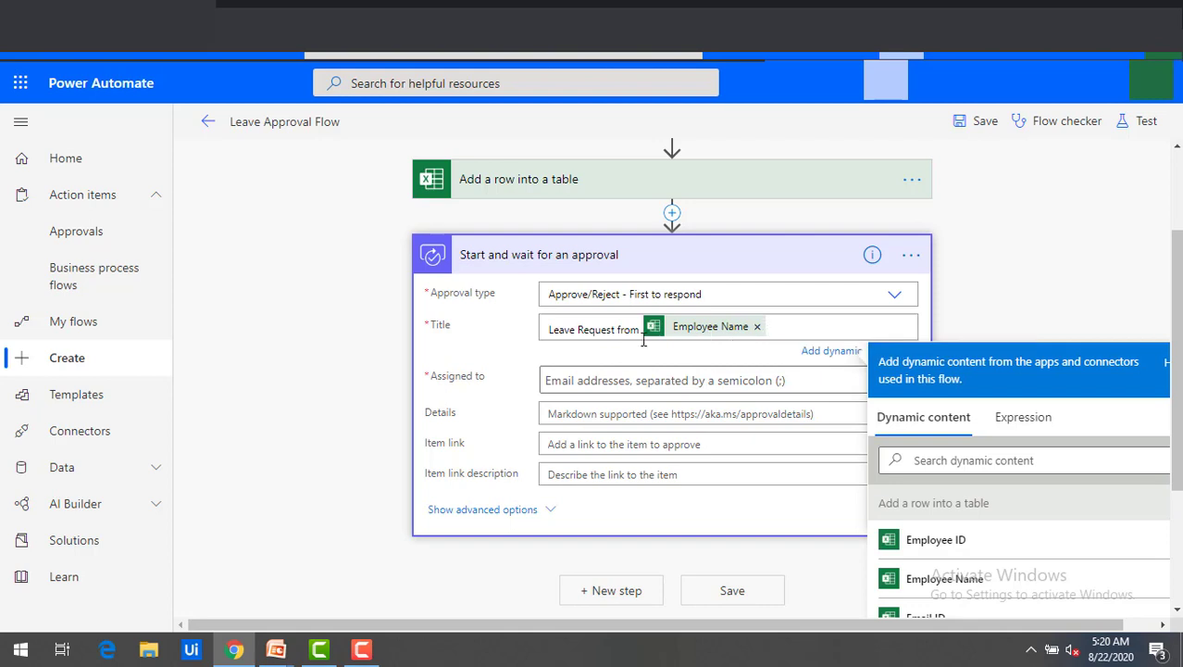
pyautogui.click(629, 381)
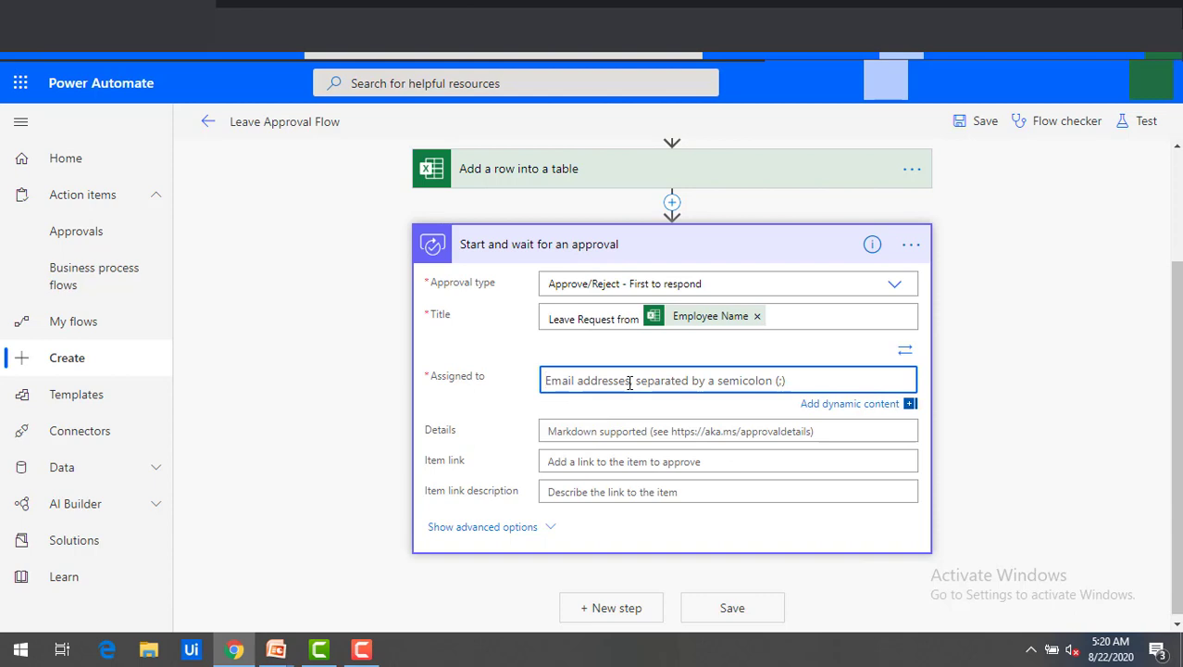
# Assign the approval to the approver chosen from Suggested People.
pyautogui.write('rih')
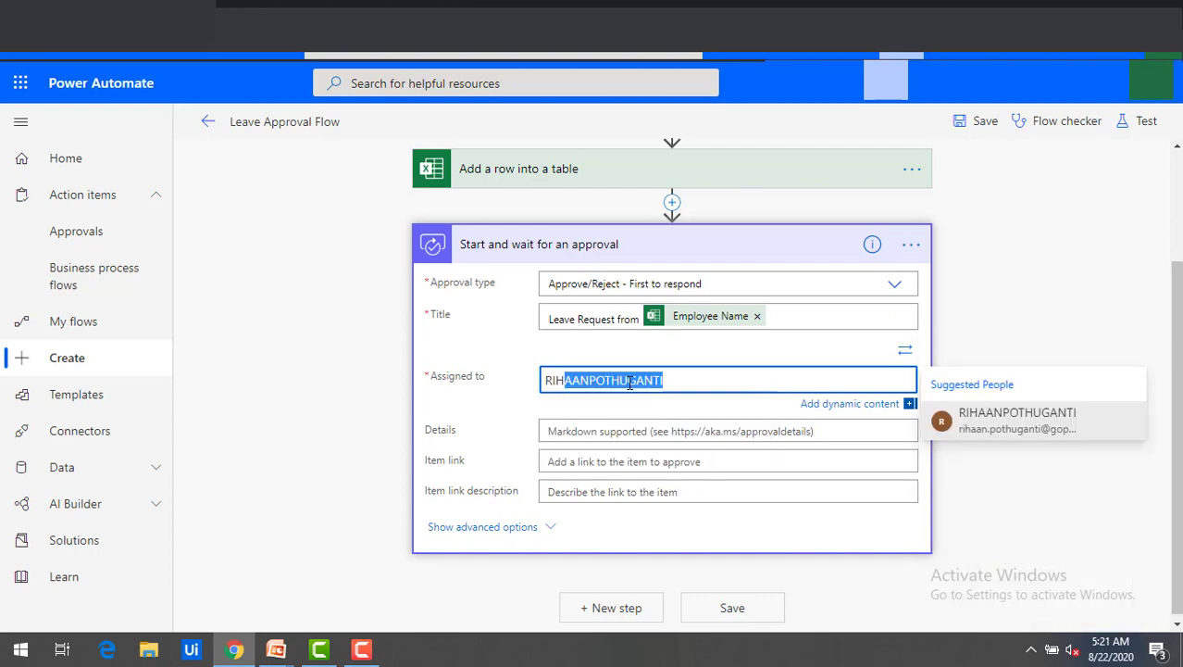
pyautogui.click(968, 419)
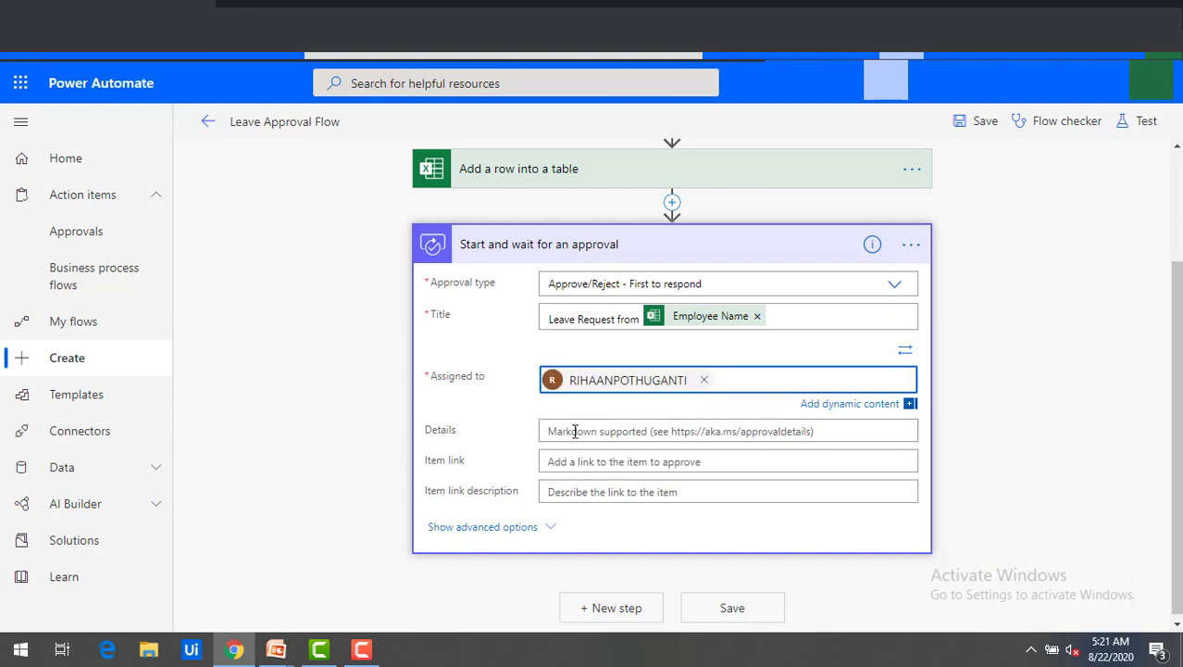
pyautogui.click(729, 387)
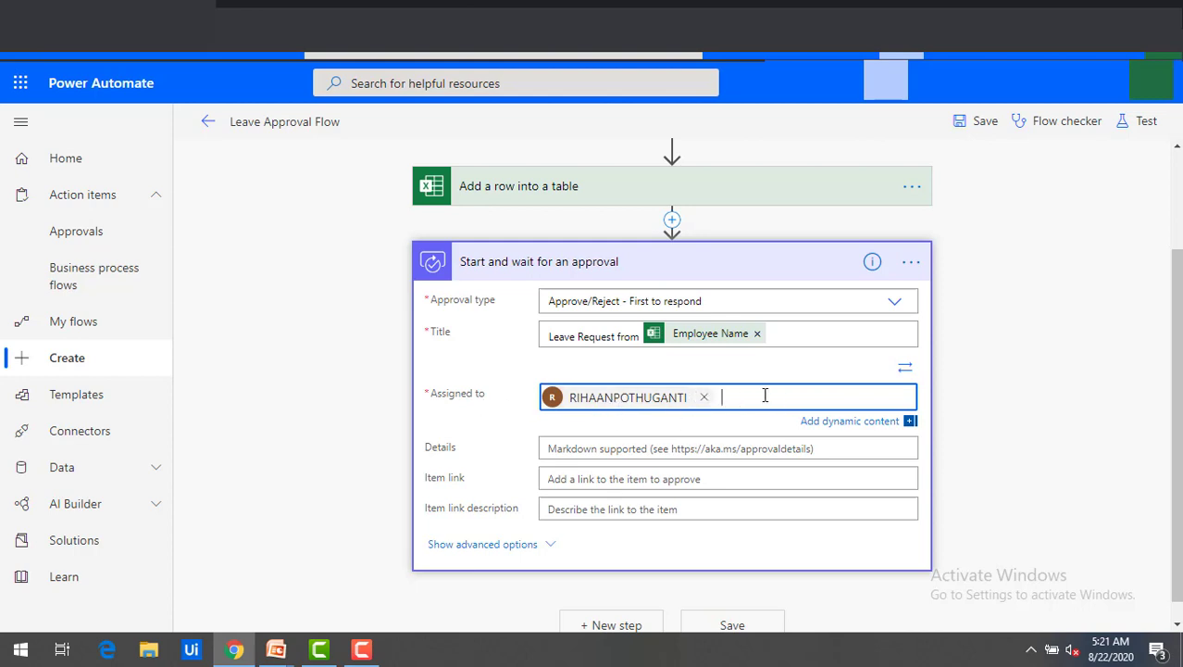
# Start the approval Details with 'Hi' followed by the Manager Name value and a comma.
pyautogui.click(656, 450)
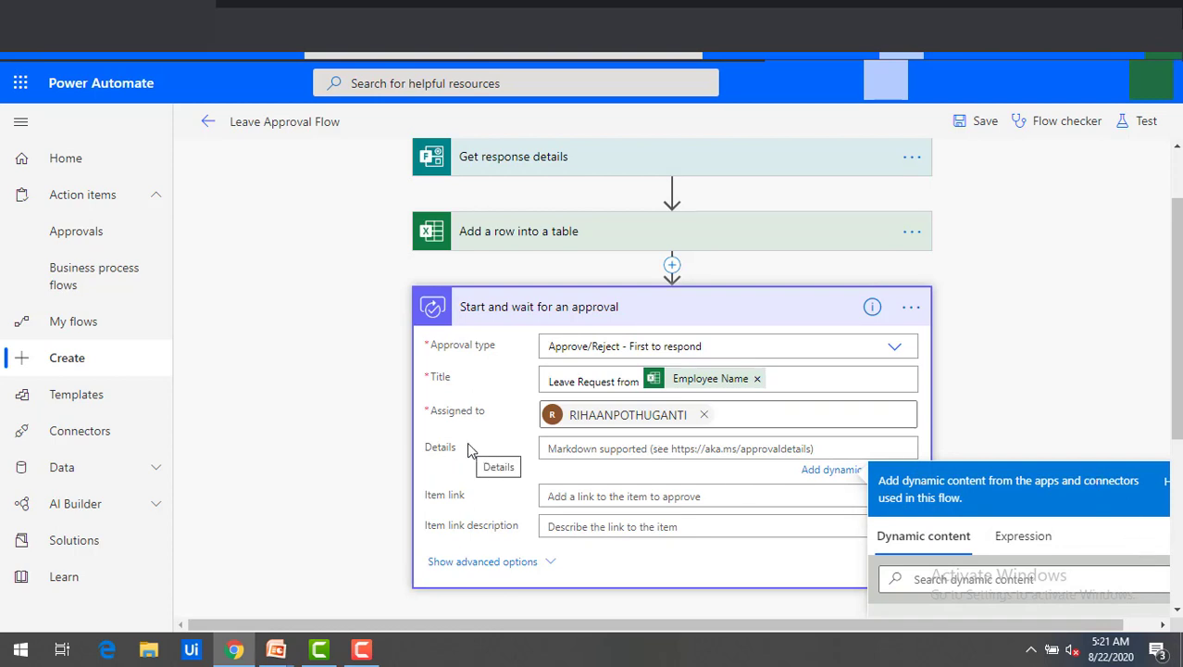
pyautogui.write('Hi')
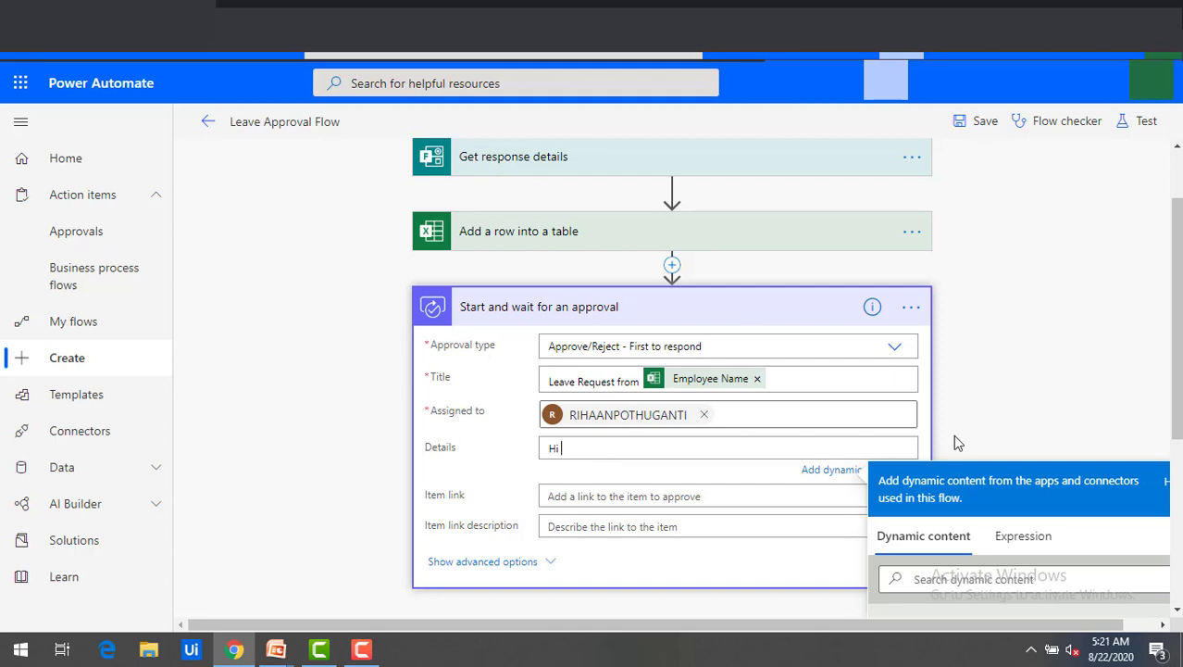
pyautogui.scroll(-2, 850, 438)
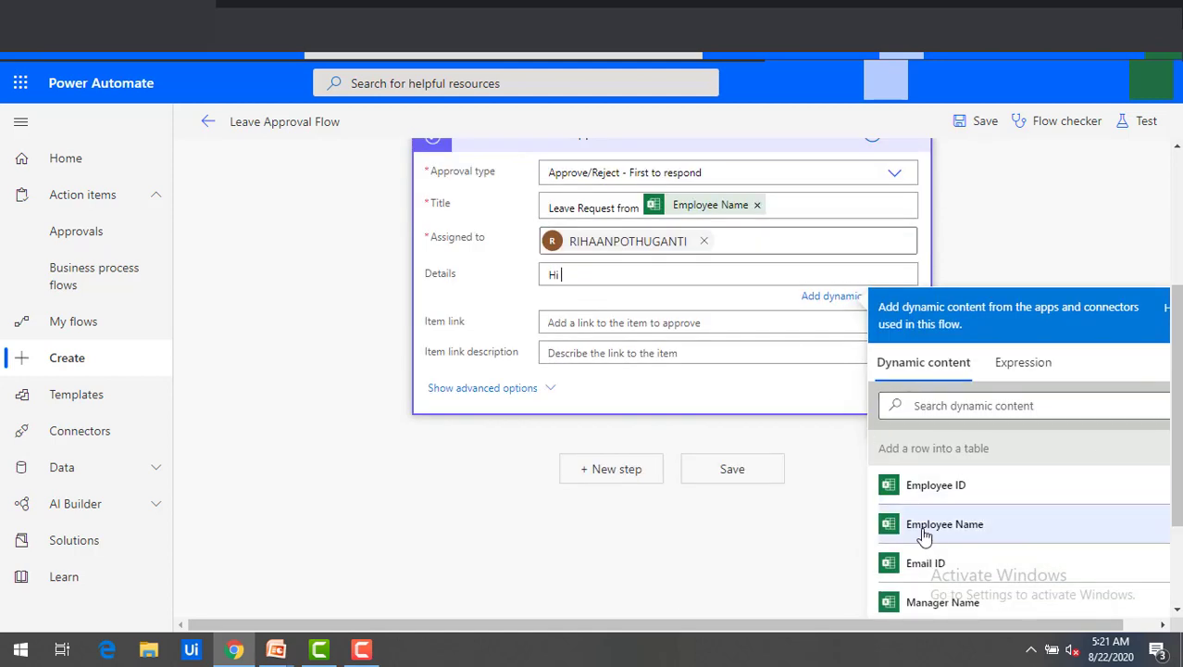
pyautogui.write('i')
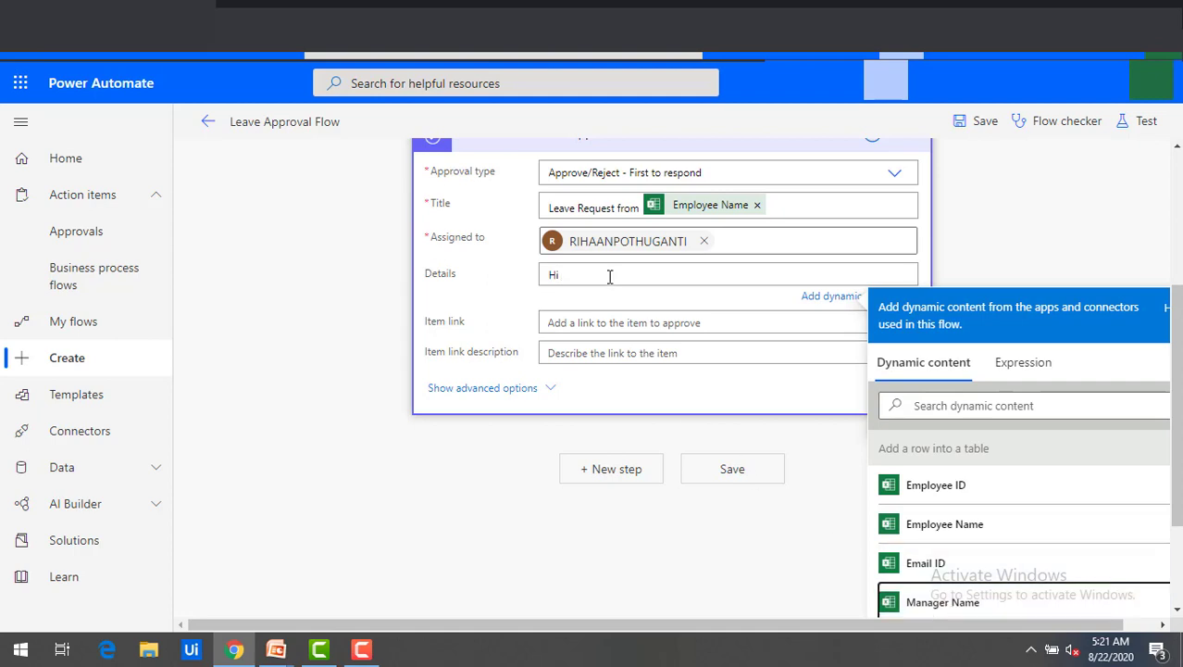
pyautogui.click(972, 604)
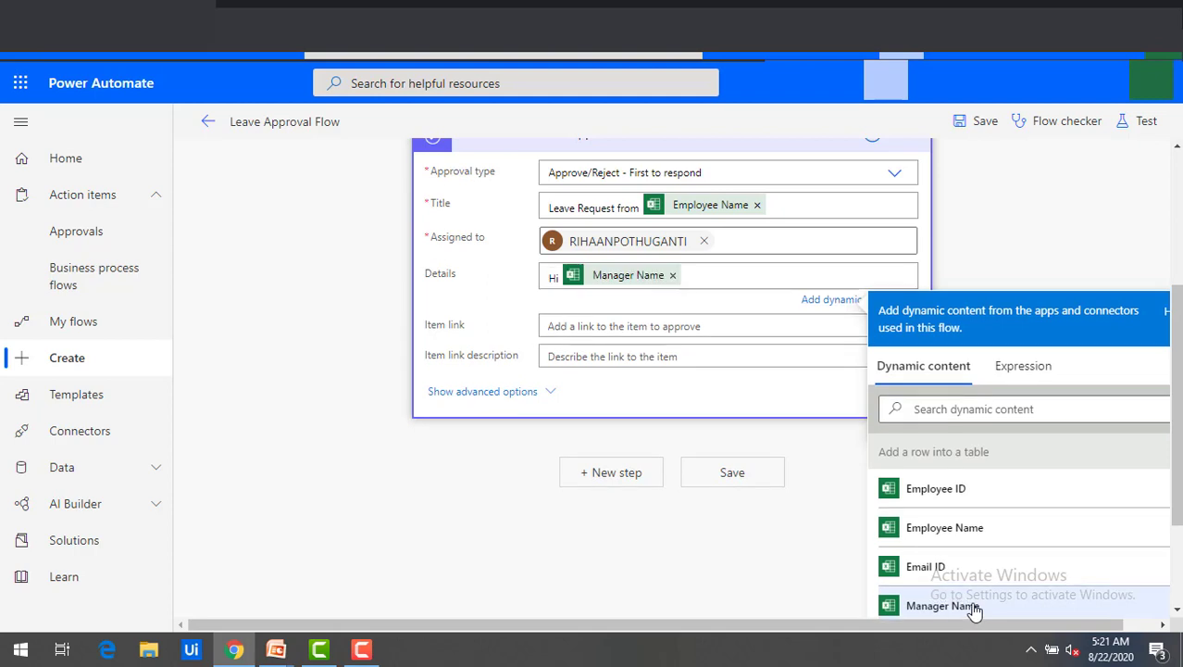
pyautogui.write(',')
pyautogui.press('Return')
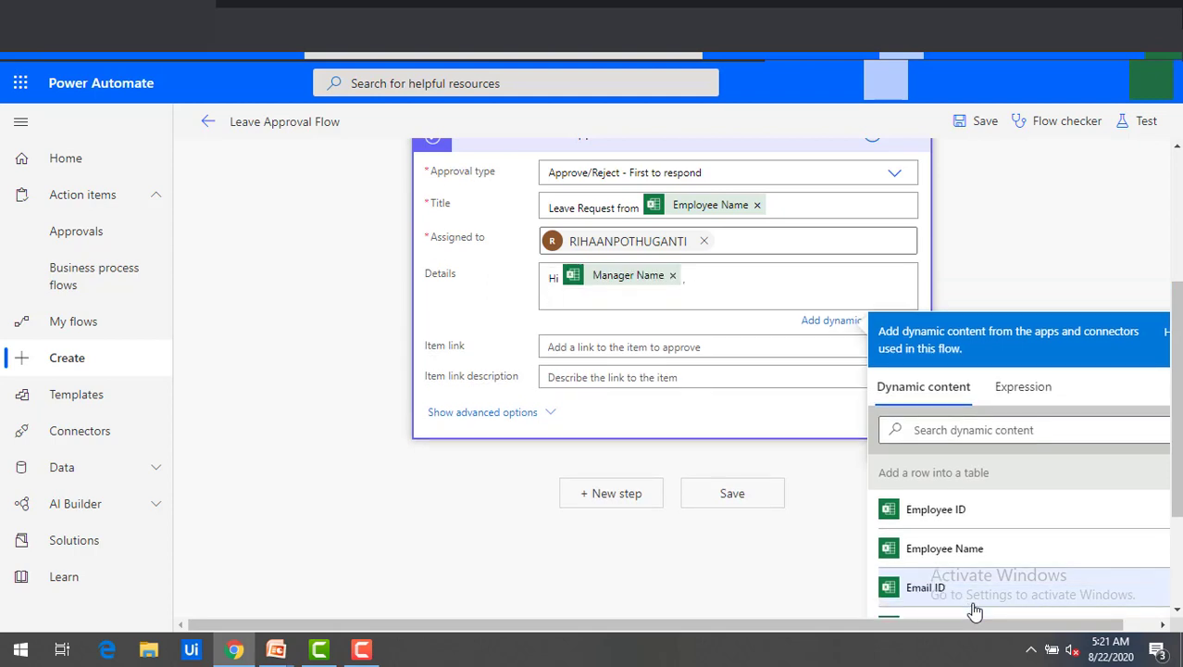
# Add the line 'please approve my request on date' followed by Leave Date and a period.
pyautogui.write('please approve my request on date')
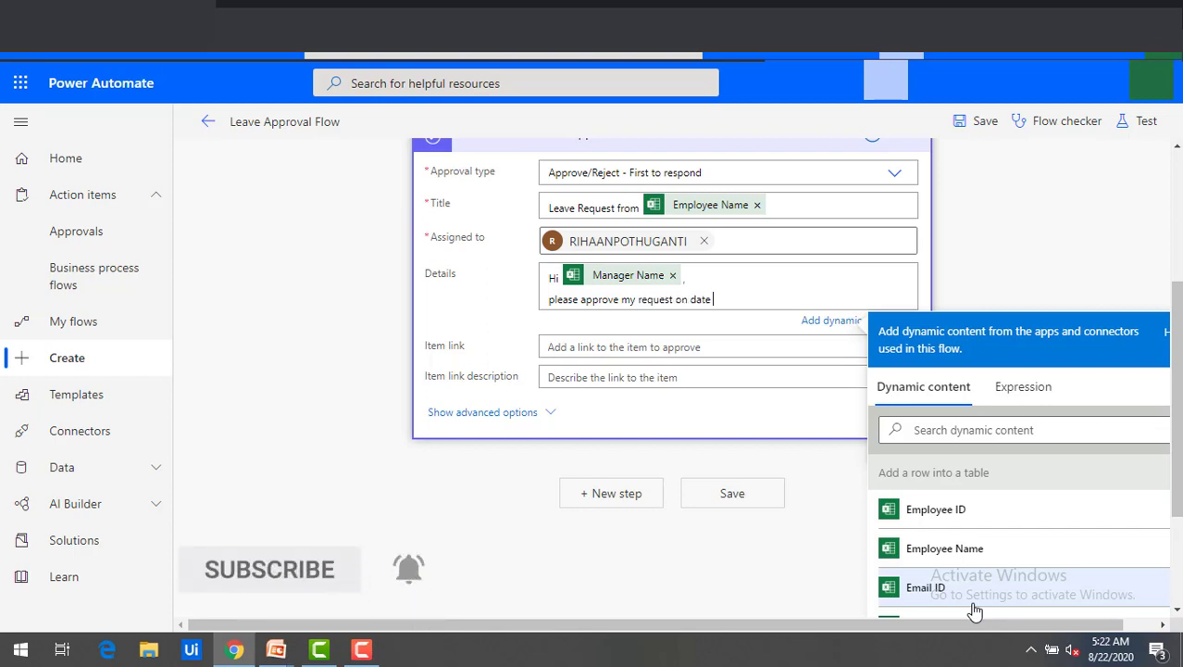
pyautogui.scroll(-2, 972, 606)
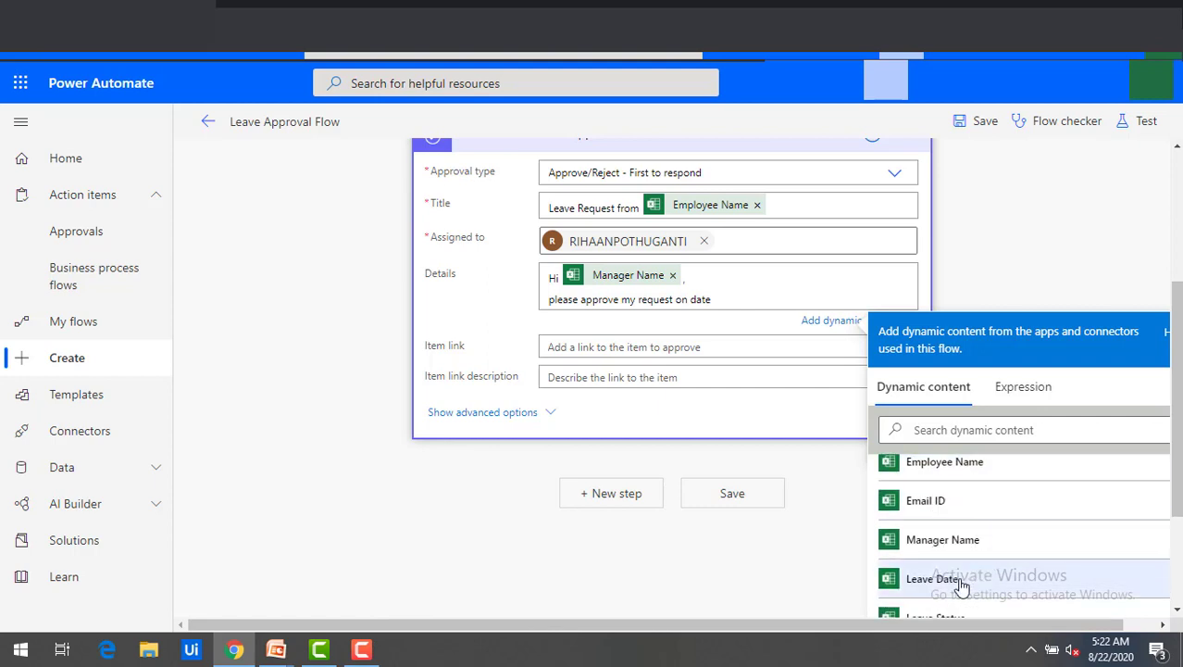
pyautogui.click(935, 578)
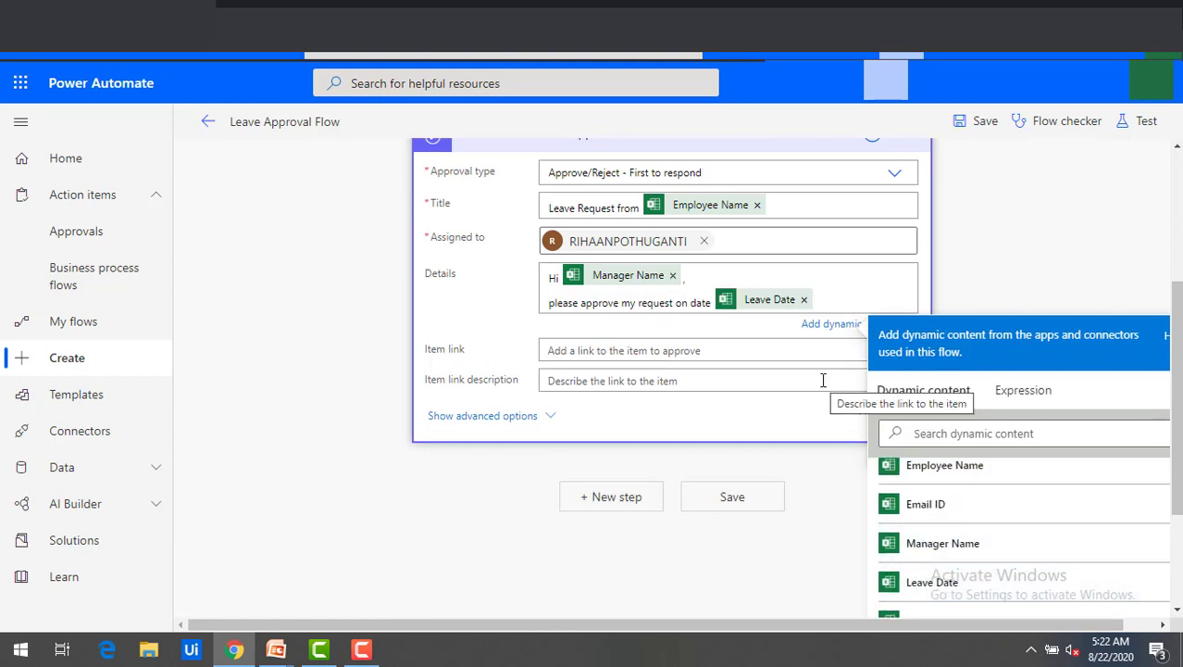
pyautogui.click(858, 293)
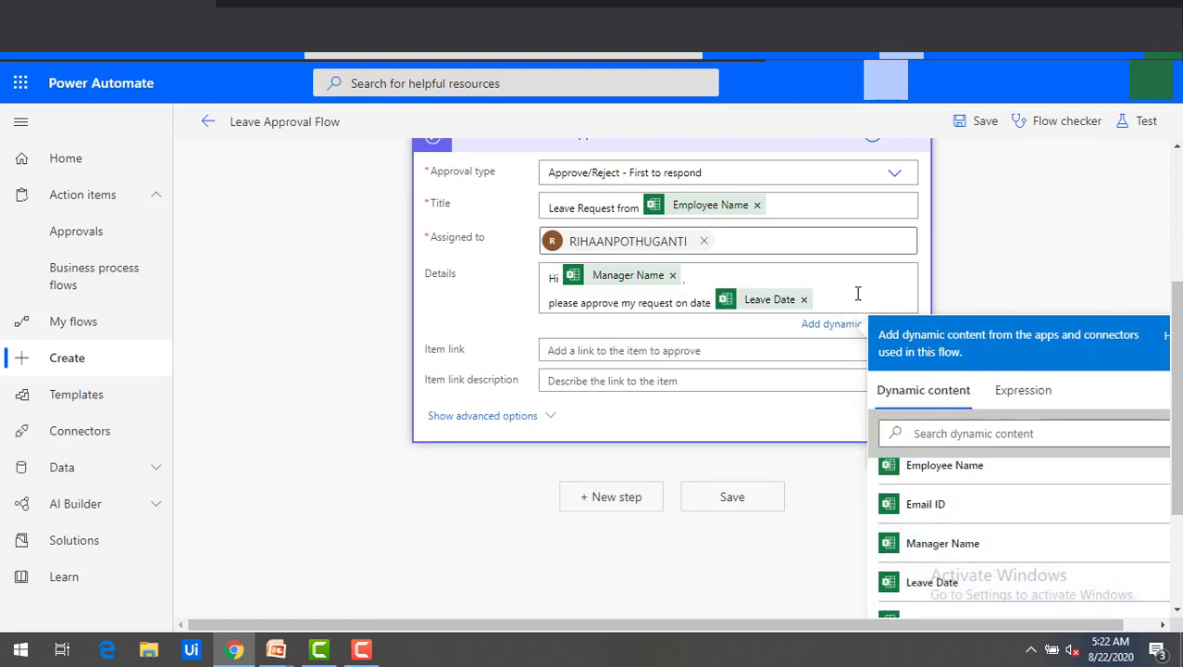
pyautogui.write('.')
pyautogui.press('Return')
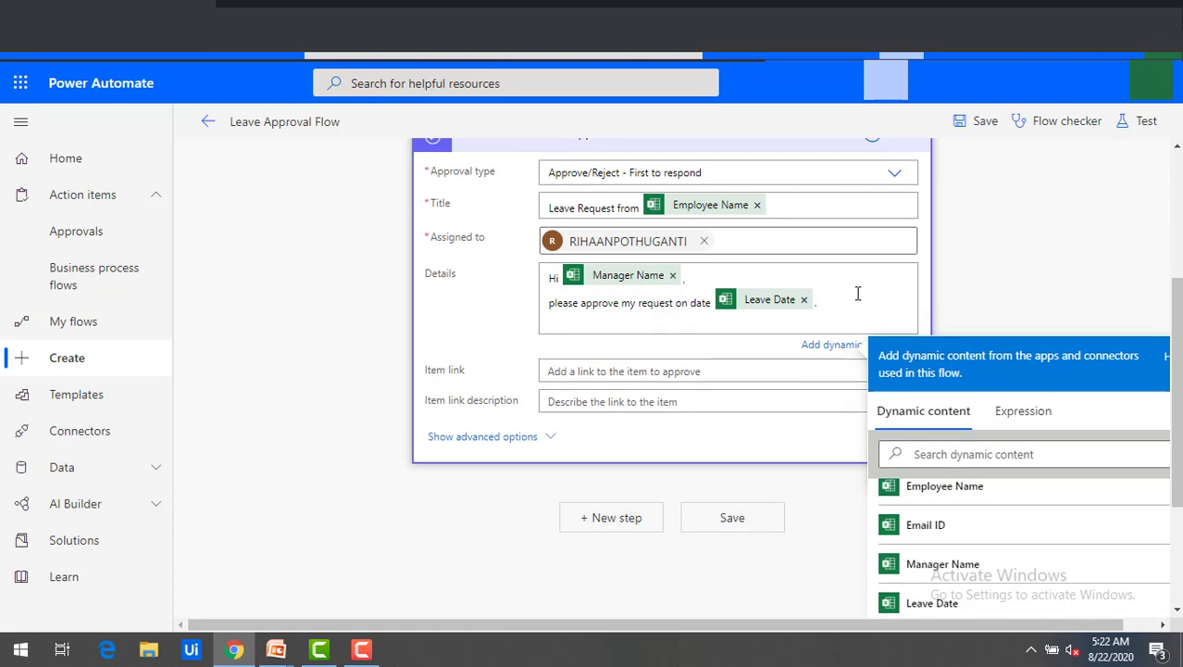
# Sign off the Details with 'Thanks,' and the Employee Name value on a new line.
pyautogui.write('Thabnks')
pyautogui.press('BackSpace')
pyautogui.press('BackSpace')
pyautogui.press('BackSpace')
pyautogui.press('BackSpace')
pyautogui.write('nks,')
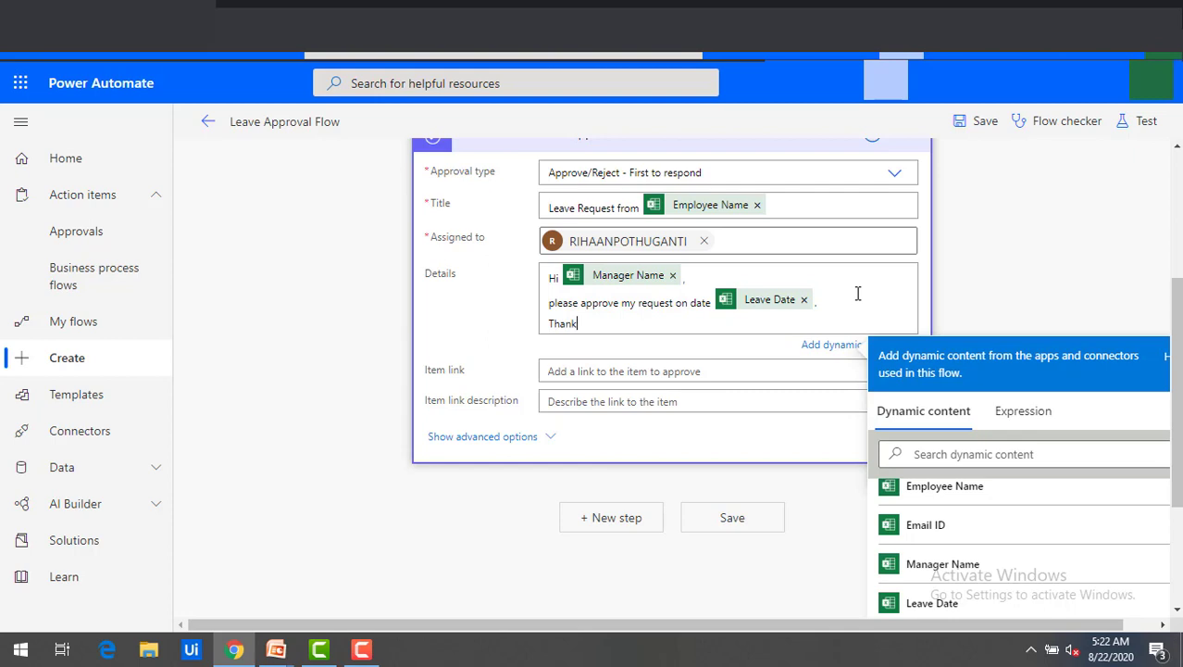
pyautogui.press('Return')
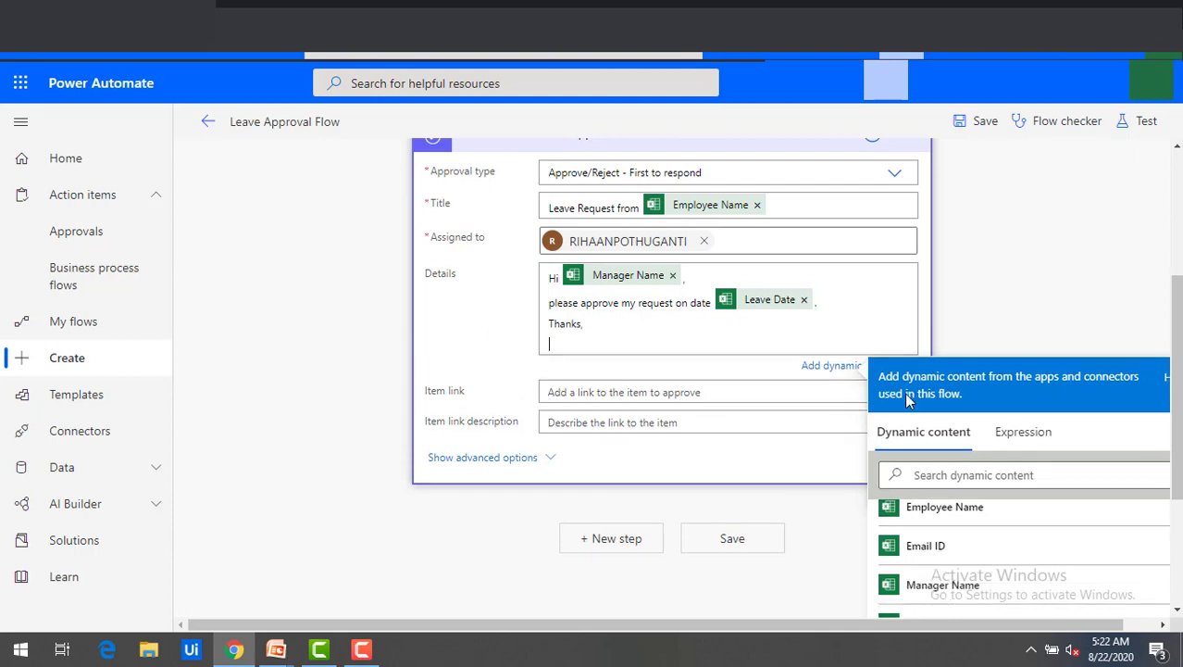
pyautogui.click(945, 515)
pyautogui.click(609, 306)
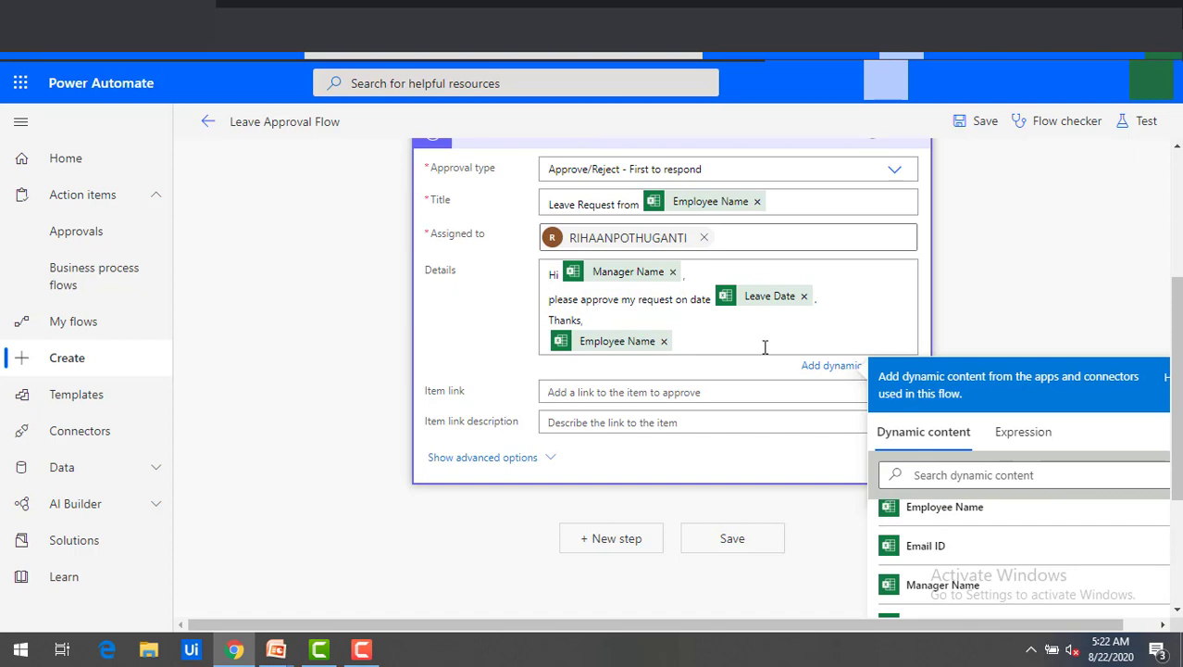
pyautogui.click(509, 331)
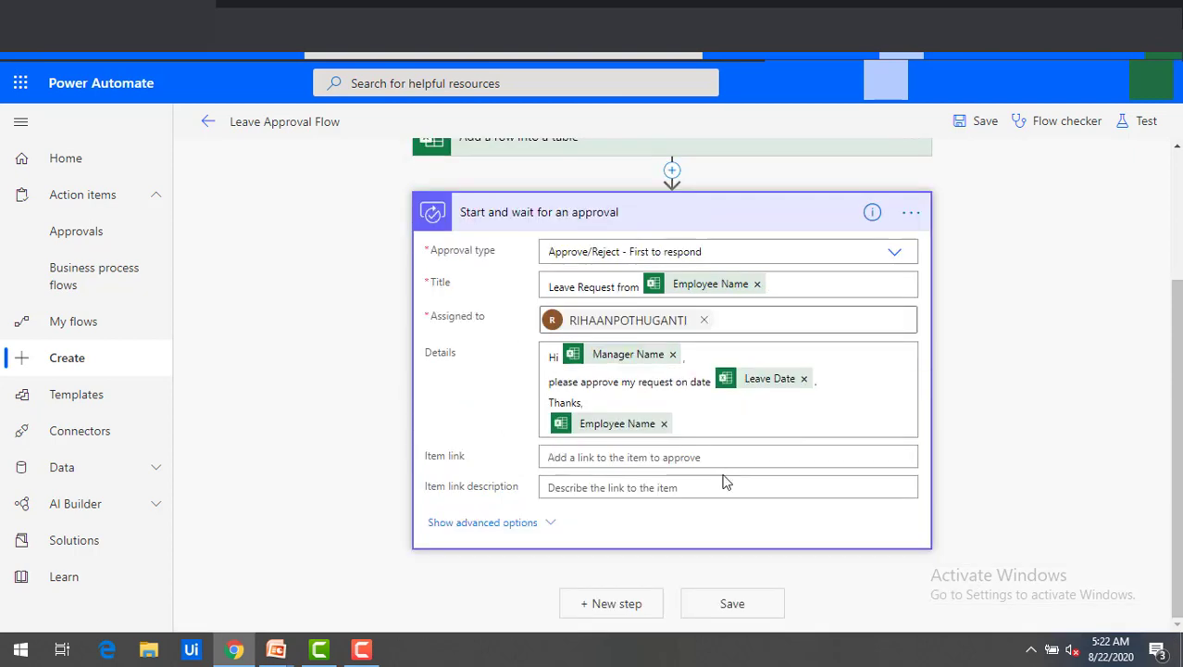
# Set Item link to the form's Response Id, leave its description empty, and save the flow.
pyautogui.click(570, 456)
pyautogui.scroll(-2, 1176, 417)
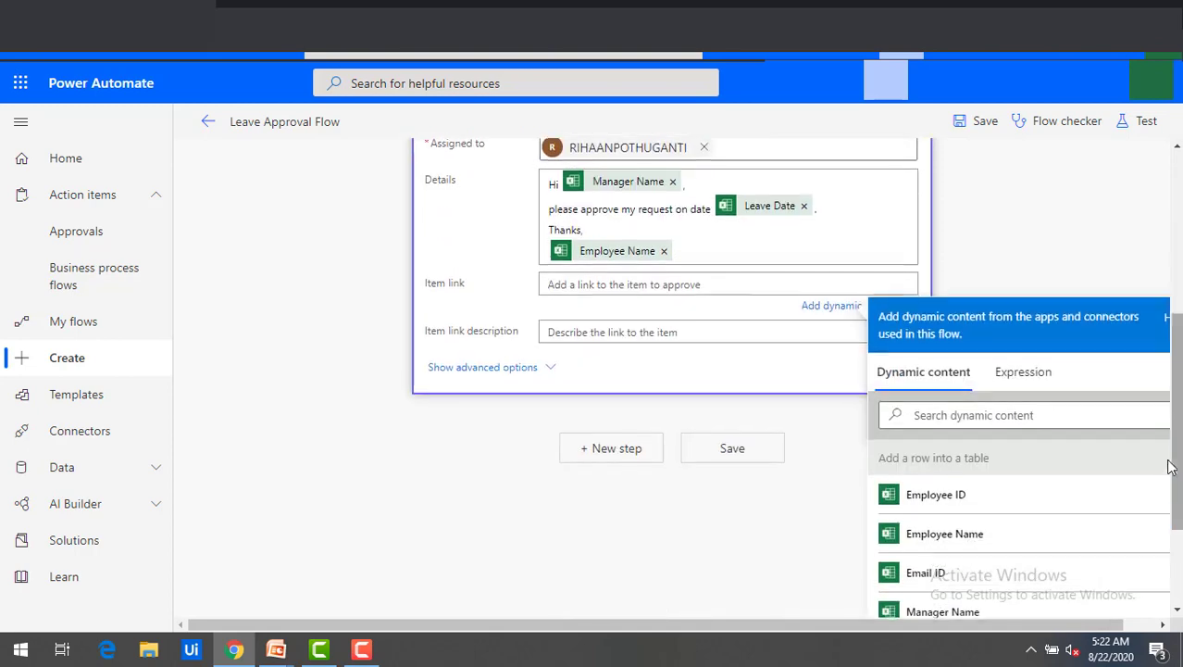
pyautogui.scroll(-2, 1158, 486)
pyautogui.scroll(-5, 1107, 527)
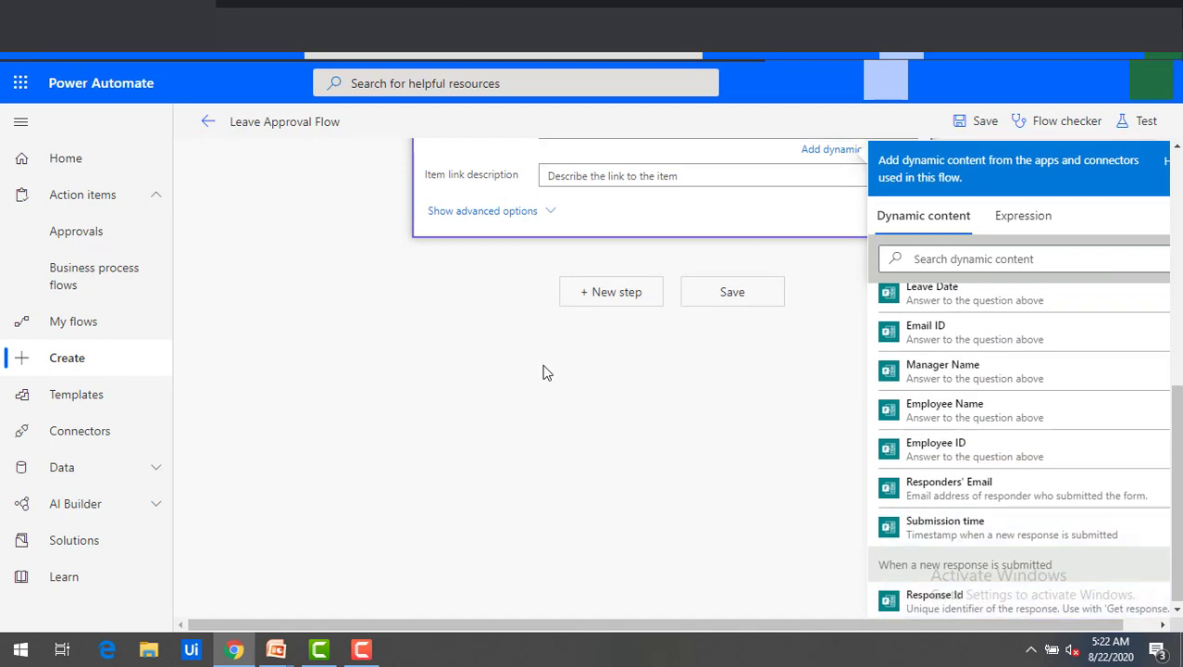
pyautogui.click(512, 358)
pyautogui.scroll(1, 738, 473)
pyautogui.scroll(-1, 739, 475)
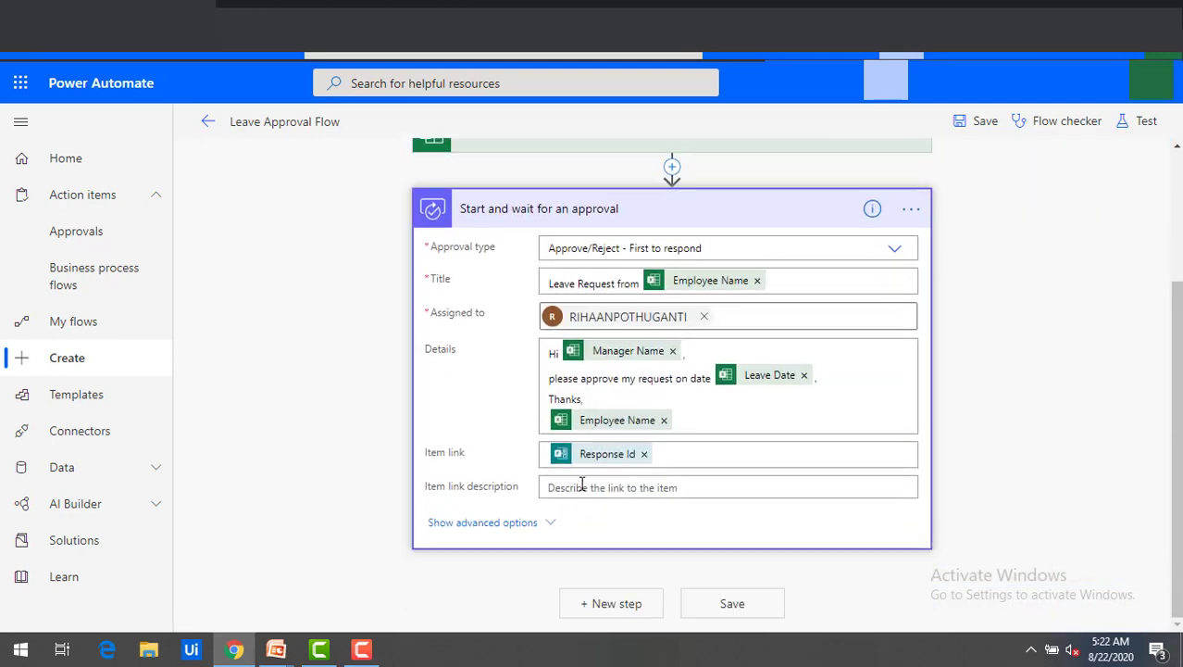
pyautogui.click(591, 489)
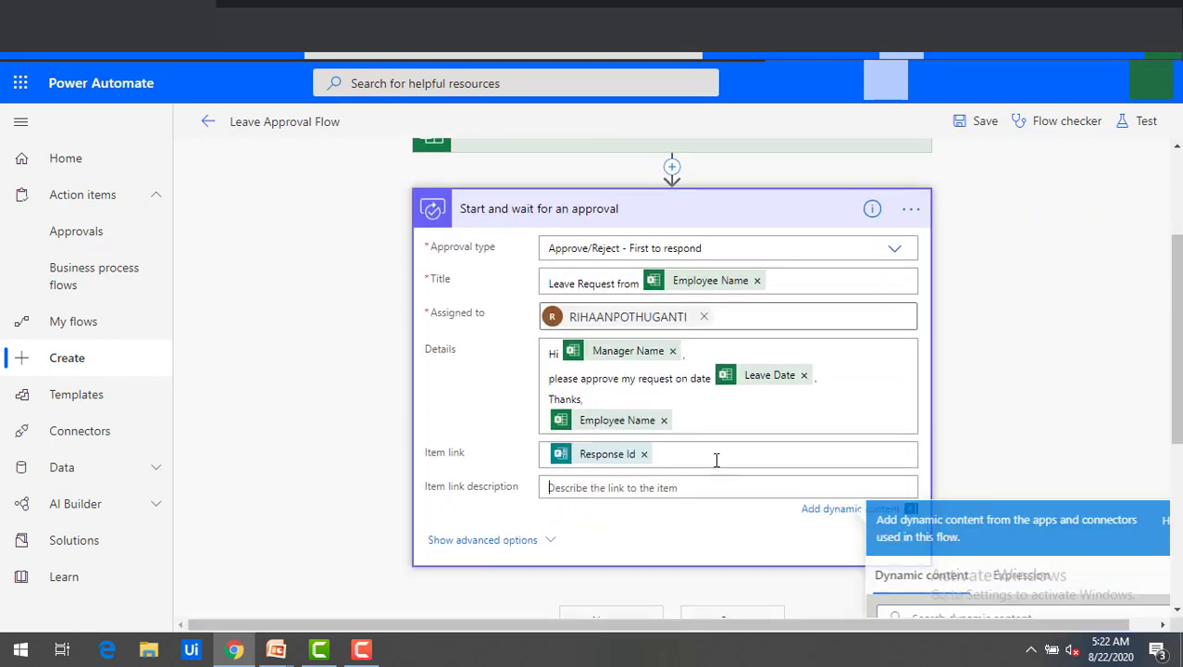
pyautogui.click(947, 414)
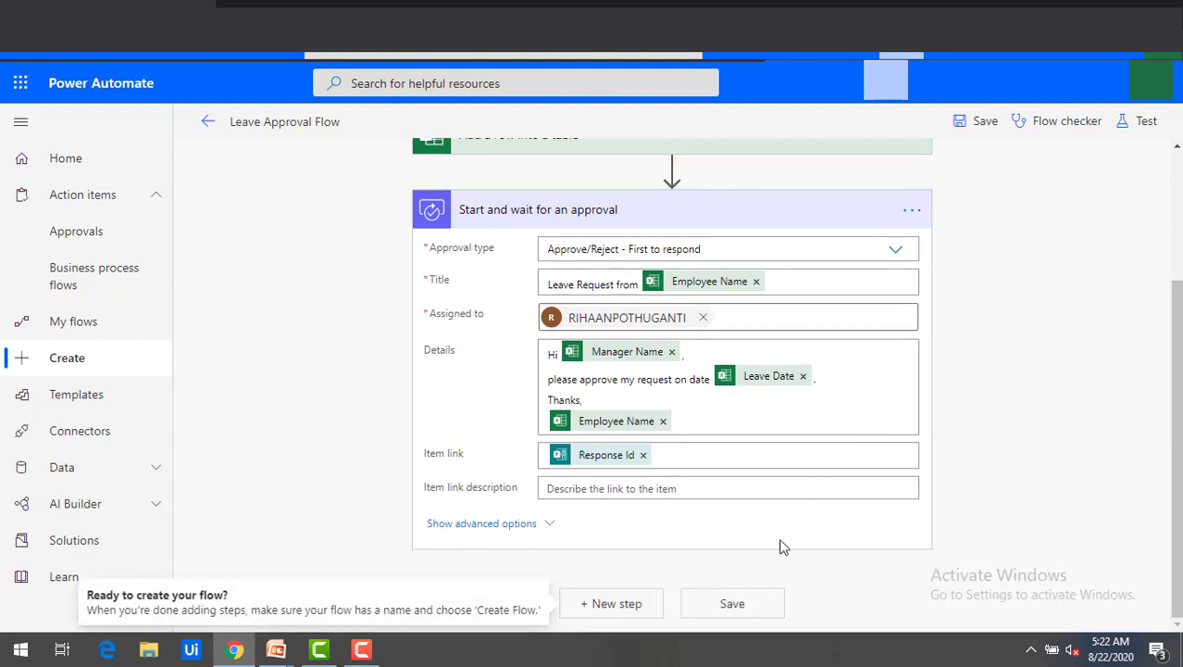
pyautogui.click(731, 604)
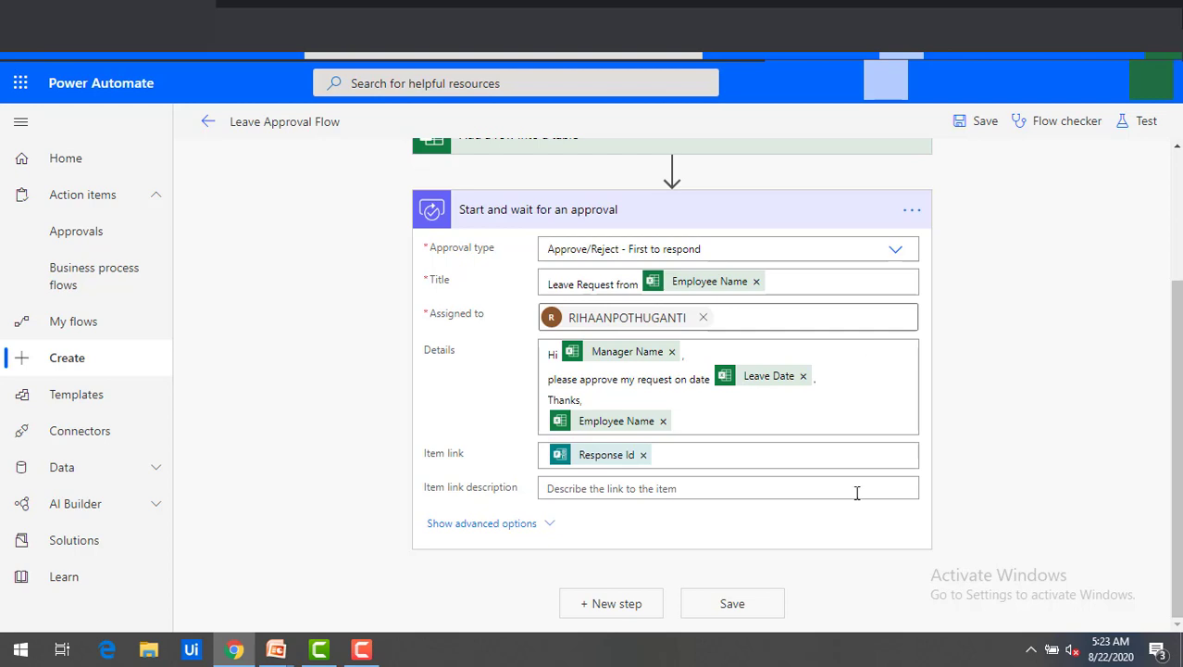
# Save the Leave Approval Flow again and wait for its four steps to show collapsed.
pyautogui.click(734, 607)
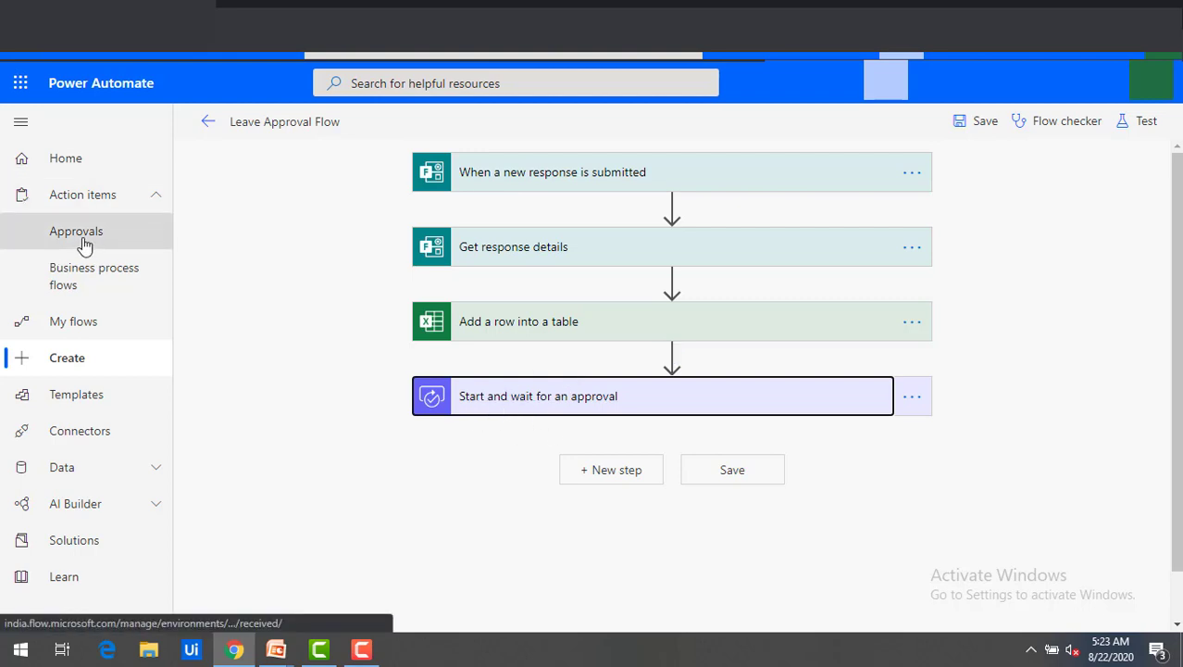
# Add a Control Condition step after the approval.
pyautogui.click(623, 474)
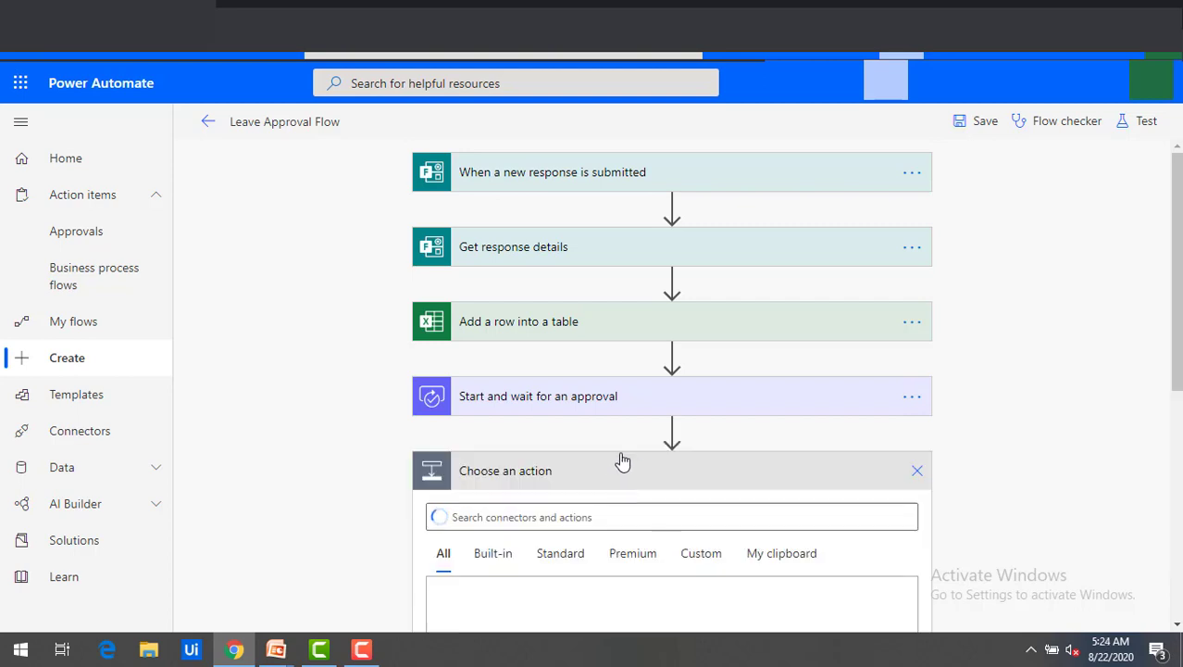
pyautogui.scroll(-1, 597, 510)
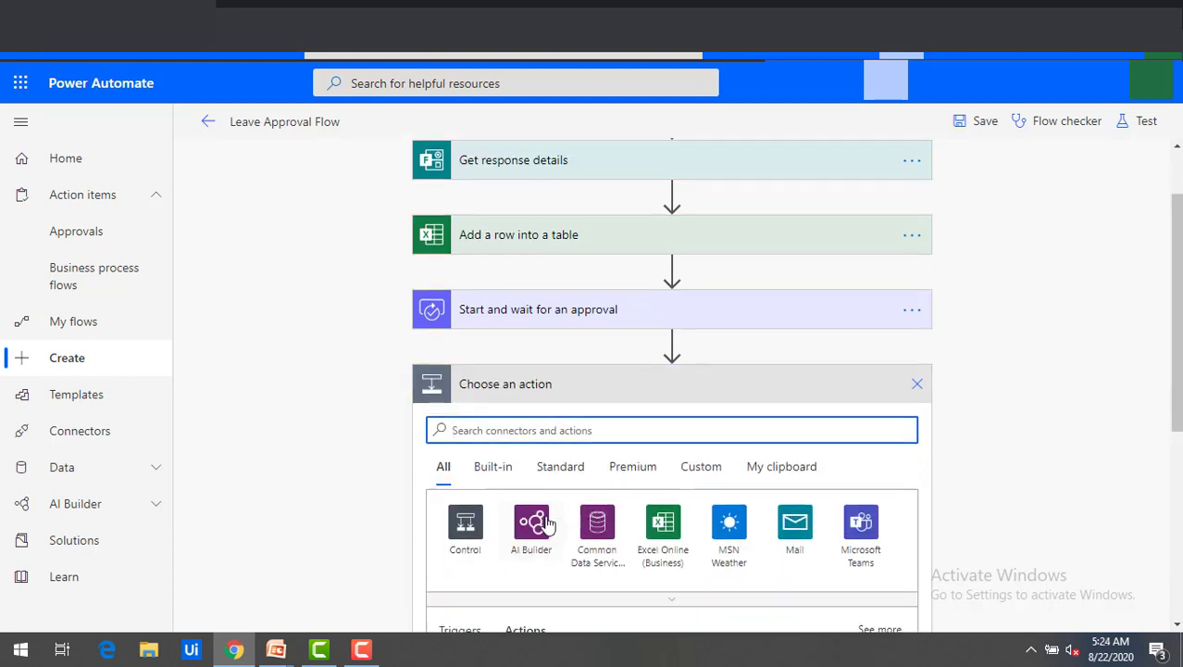
pyautogui.write('cond')
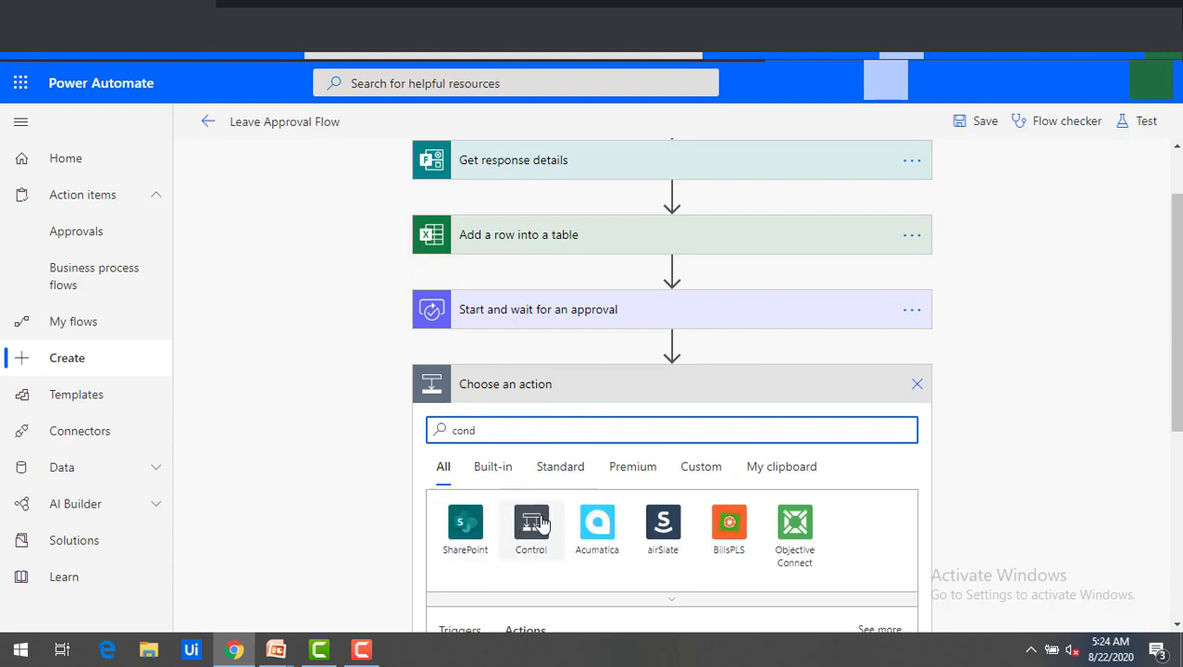
pyautogui.scroll(-1, 514, 525)
pyautogui.click(537, 449)
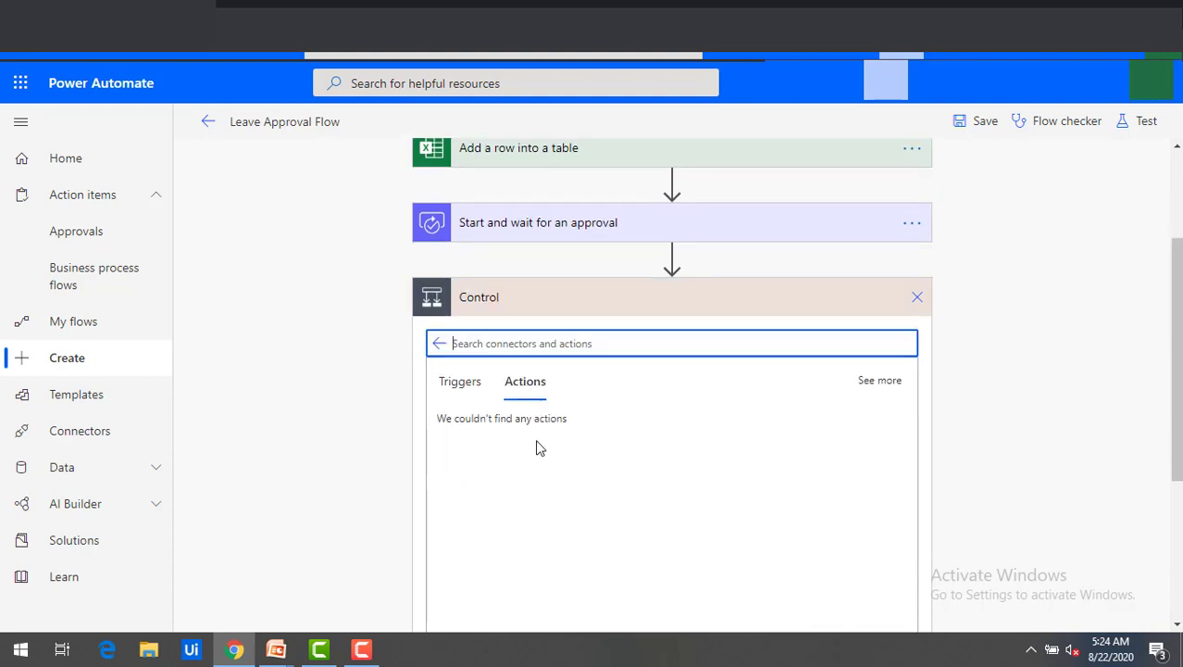
pyautogui.click(505, 441)
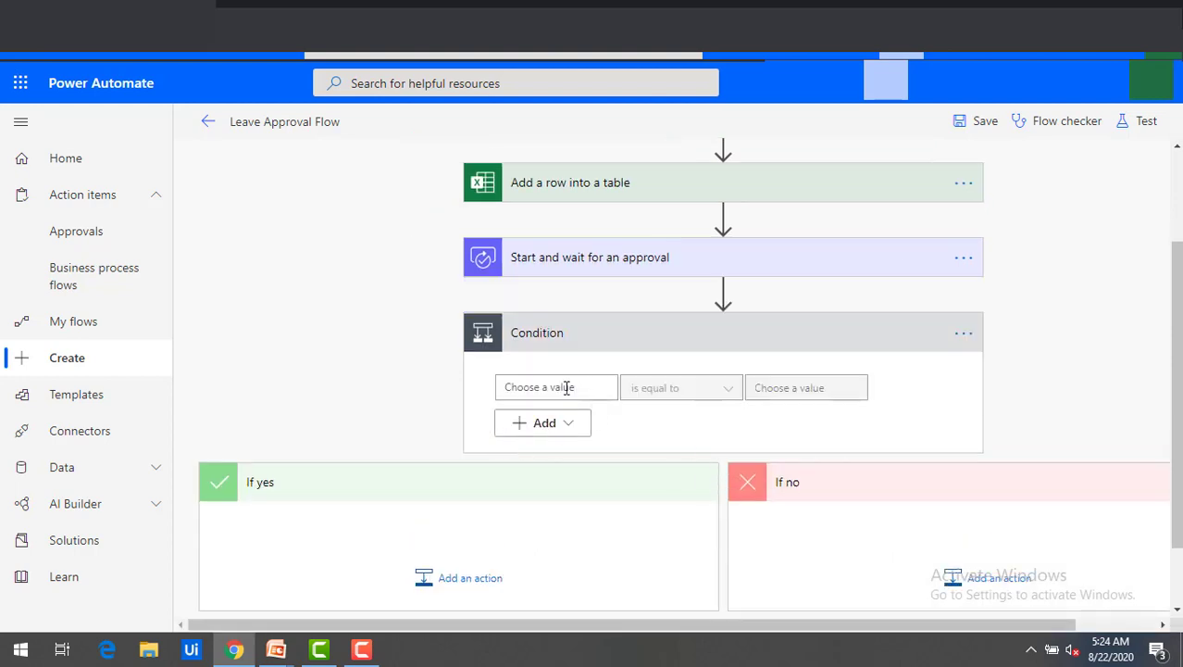
# Make the condition test whether the approval Outcome is equal to 'Approve'.
pyautogui.click(569, 389)
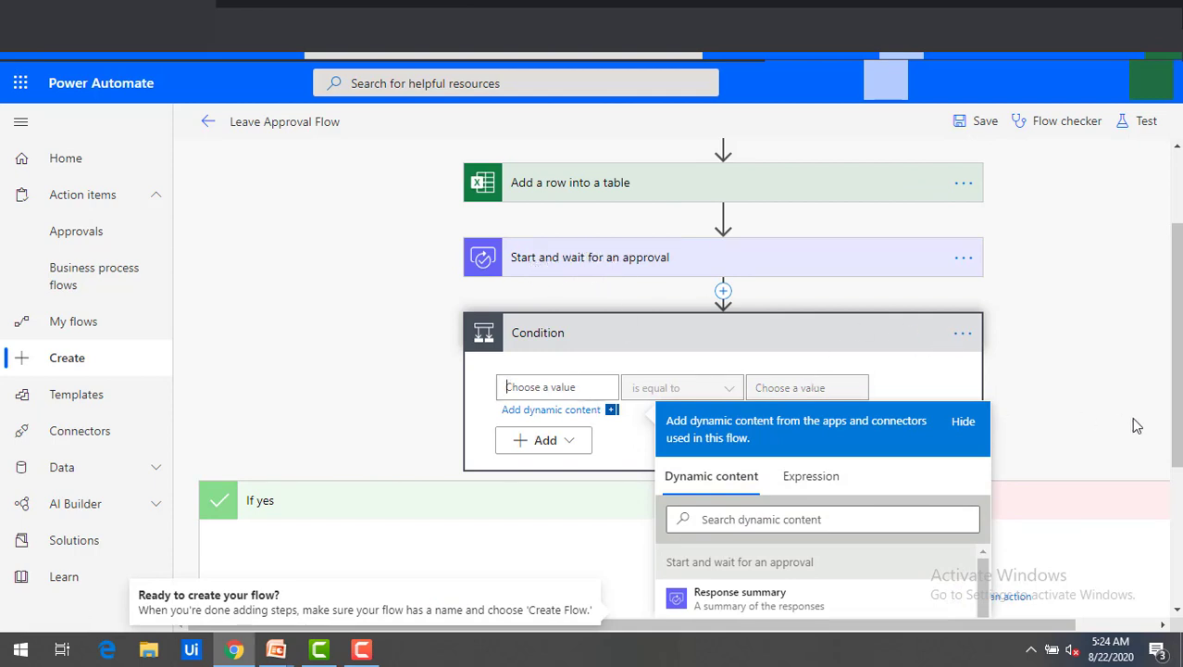
pyautogui.scroll(-2, 1137, 426)
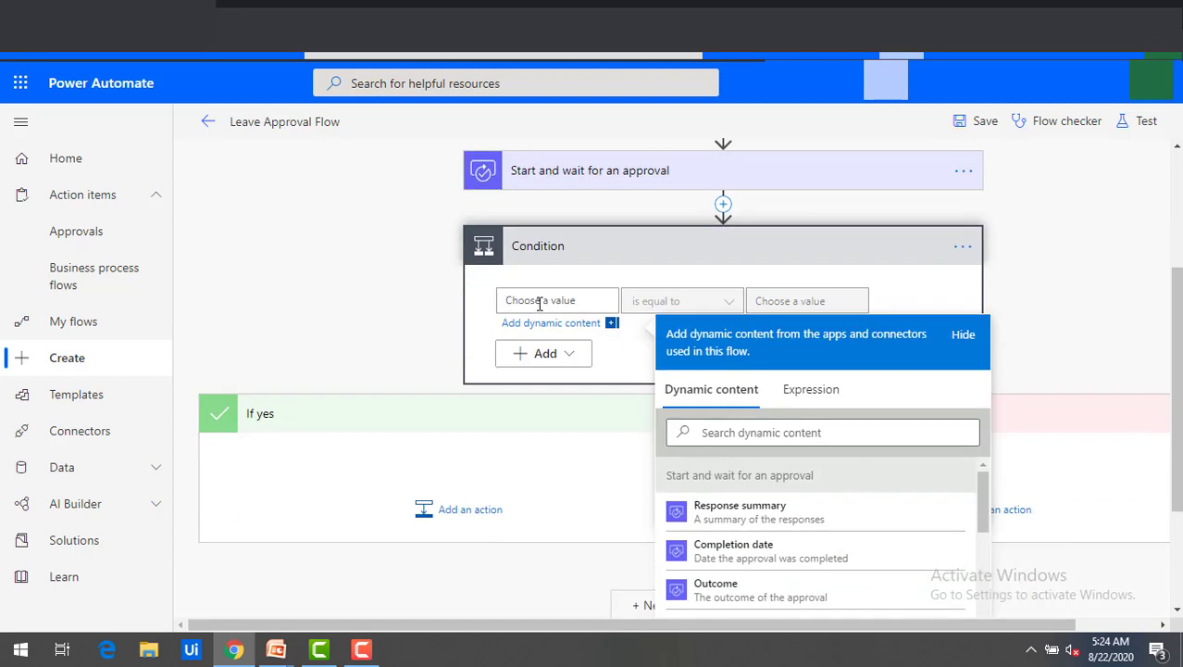
pyautogui.click(782, 433)
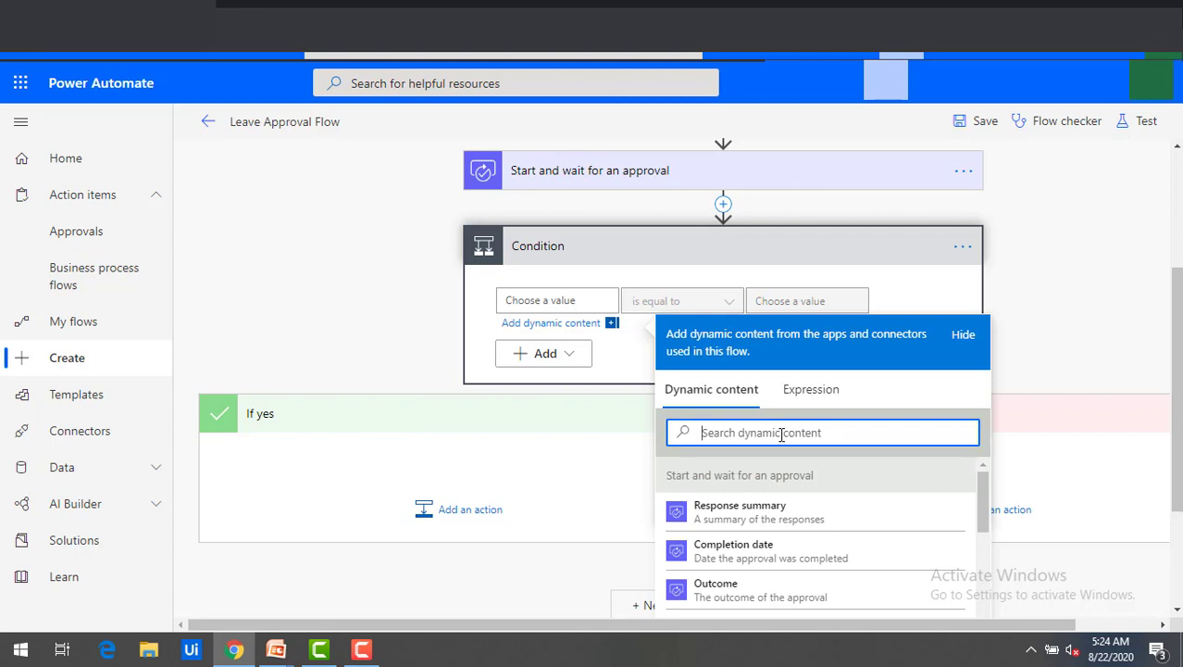
pyautogui.write('outcome')
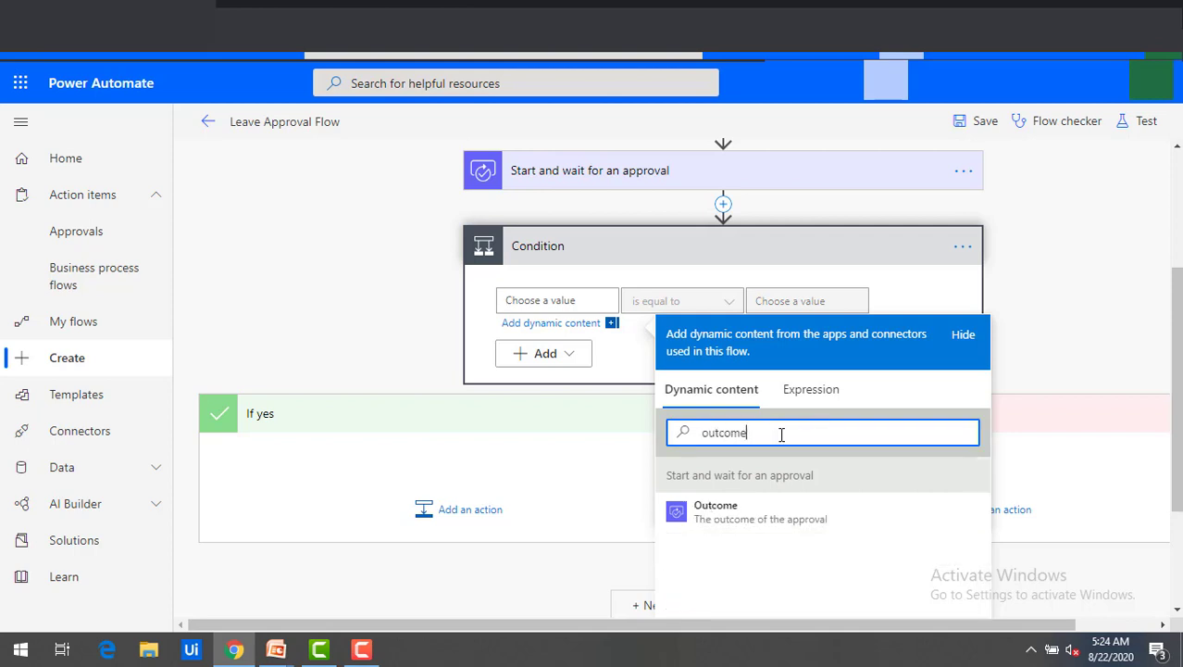
pyautogui.click(772, 526)
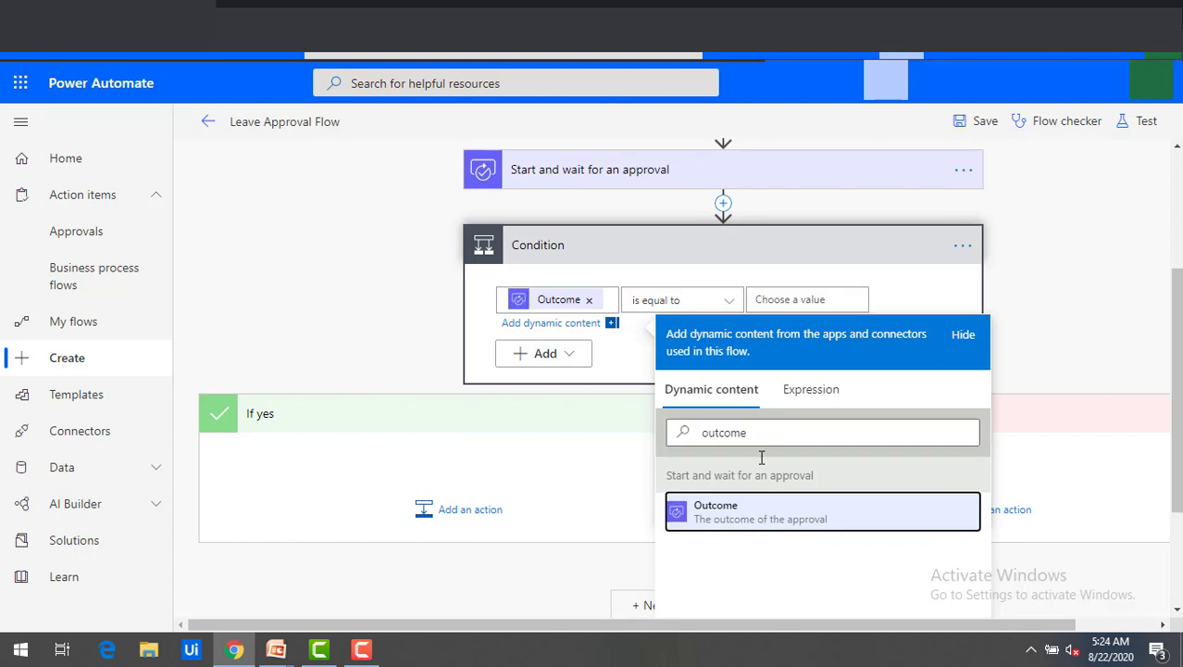
pyautogui.click(804, 304)
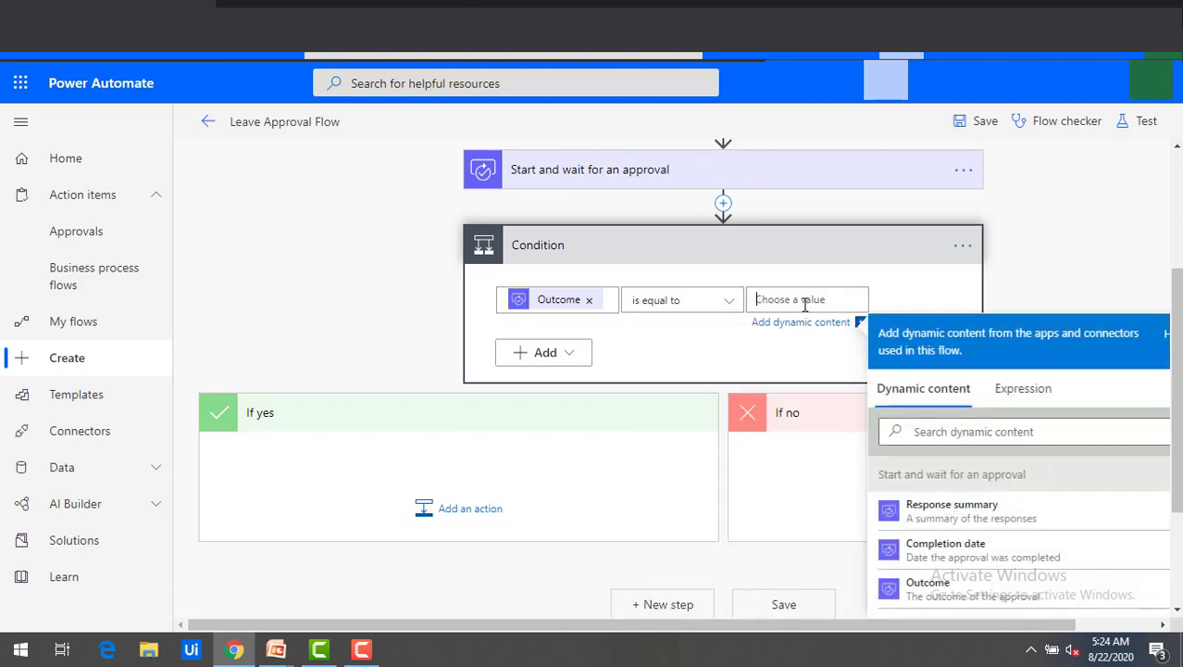
pyautogui.write('Approve')
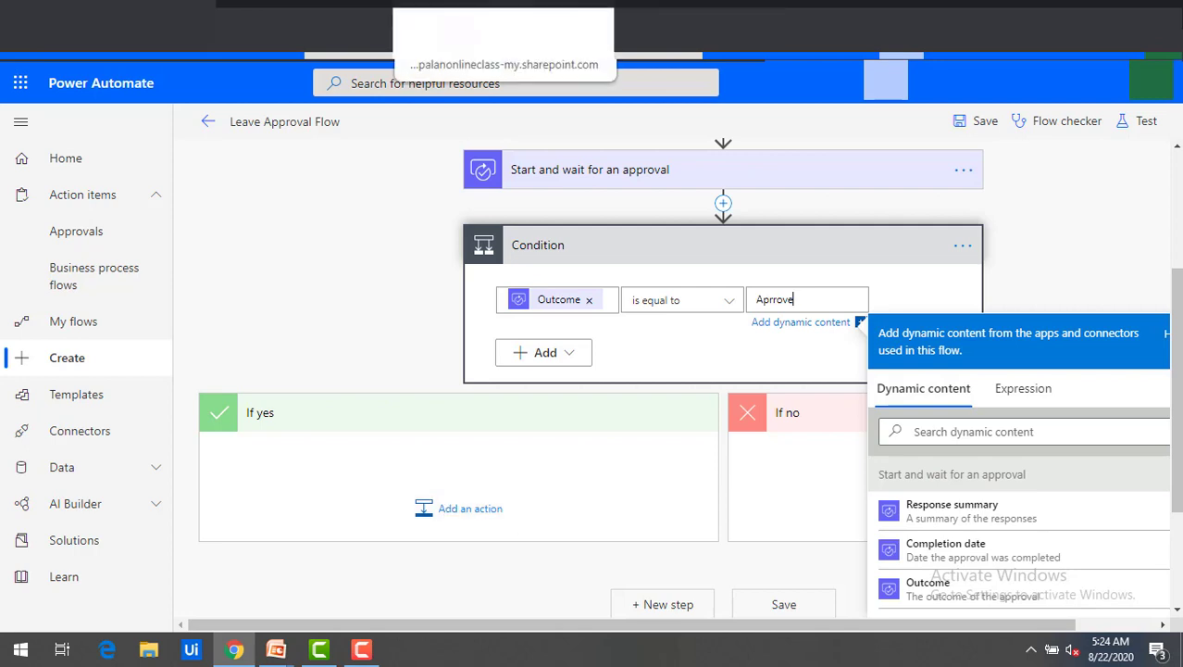
pyautogui.click(474, 512)
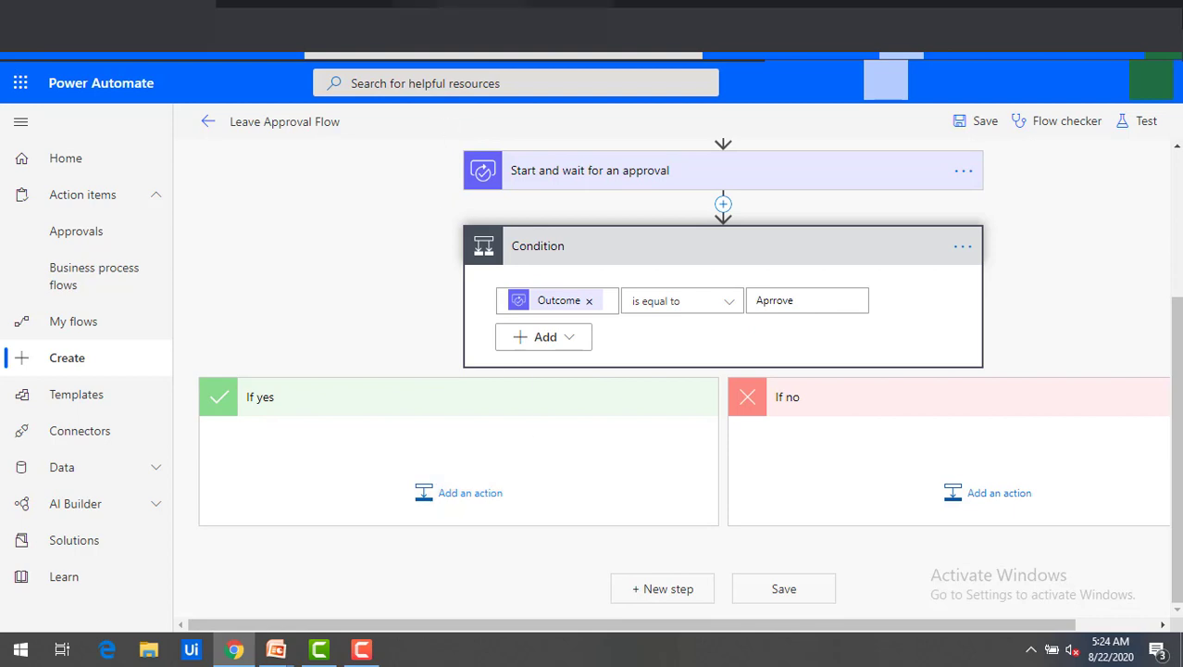
# Add an Excel Online (Business) Update a row action under If yes.
pyautogui.click(469, 500)
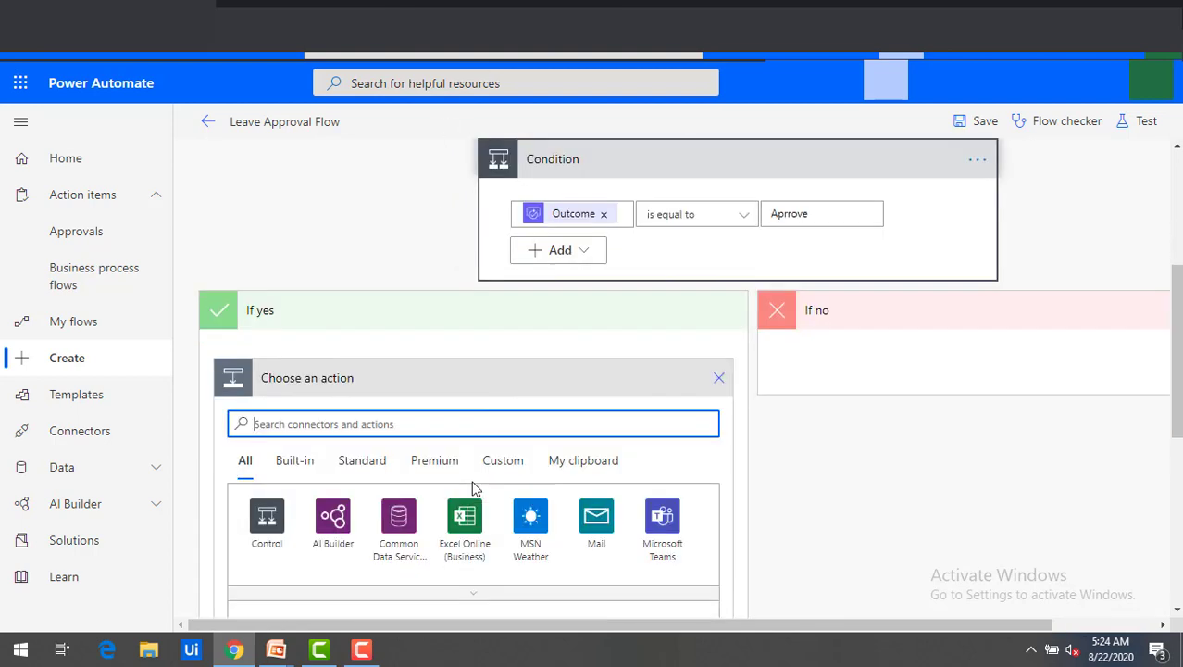
pyautogui.click(466, 525)
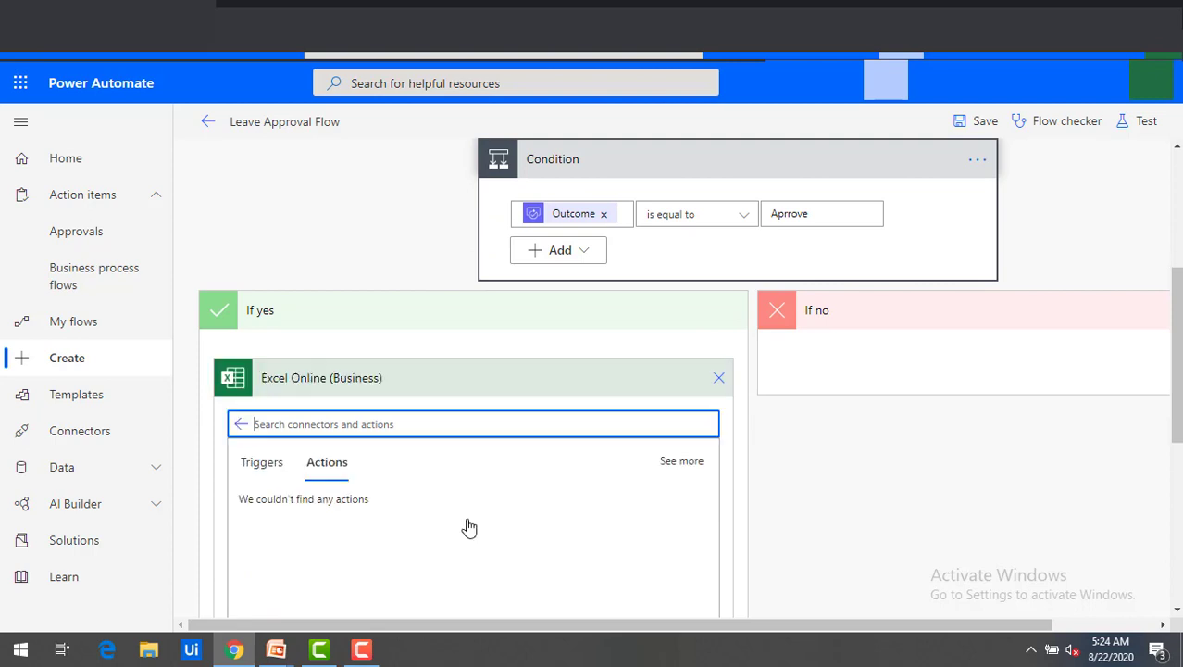
pyautogui.scroll(-5, 468, 524)
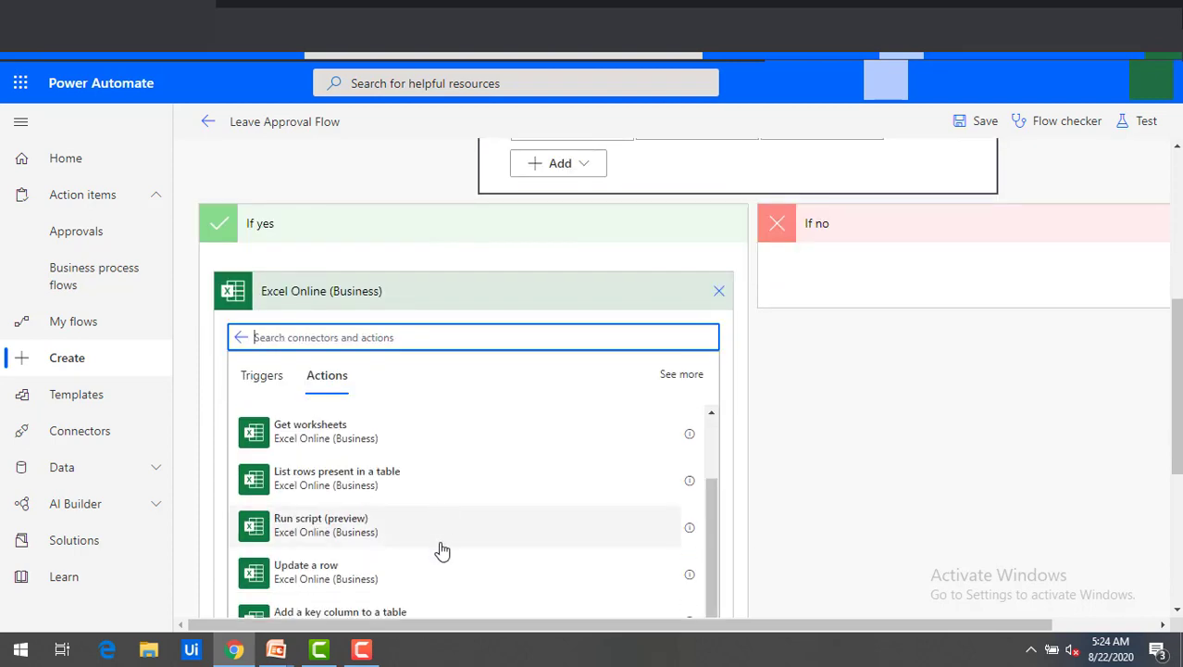
pyautogui.click(339, 573)
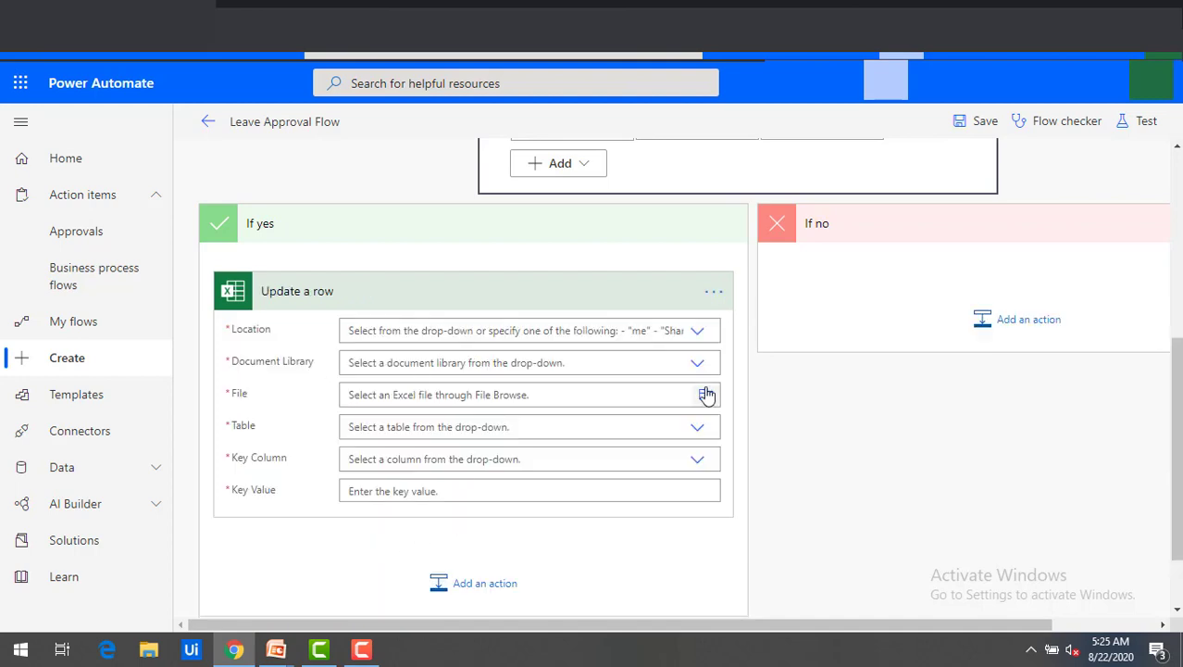
# Target OneDrive for Business, OneDrive library, Leave Form Details.xlsx and table LeaveData, then check the workbook's Employee ID column.
pyautogui.click(699, 333)
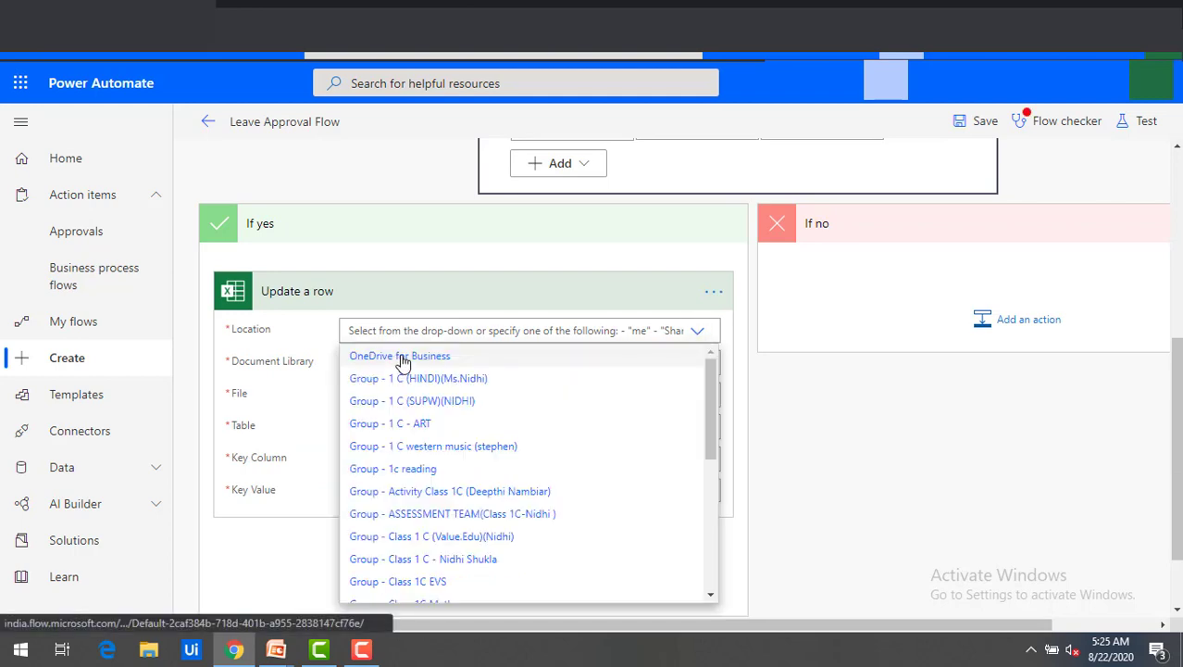
pyautogui.click(401, 359)
pyautogui.click(699, 370)
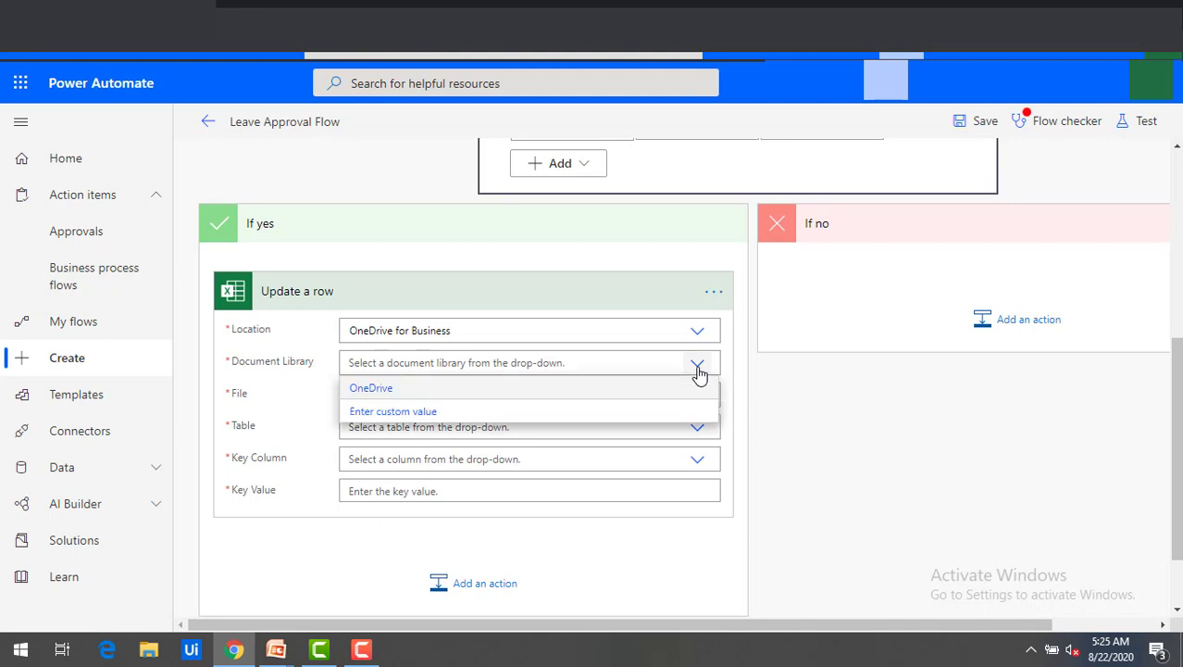
pyautogui.click(366, 391)
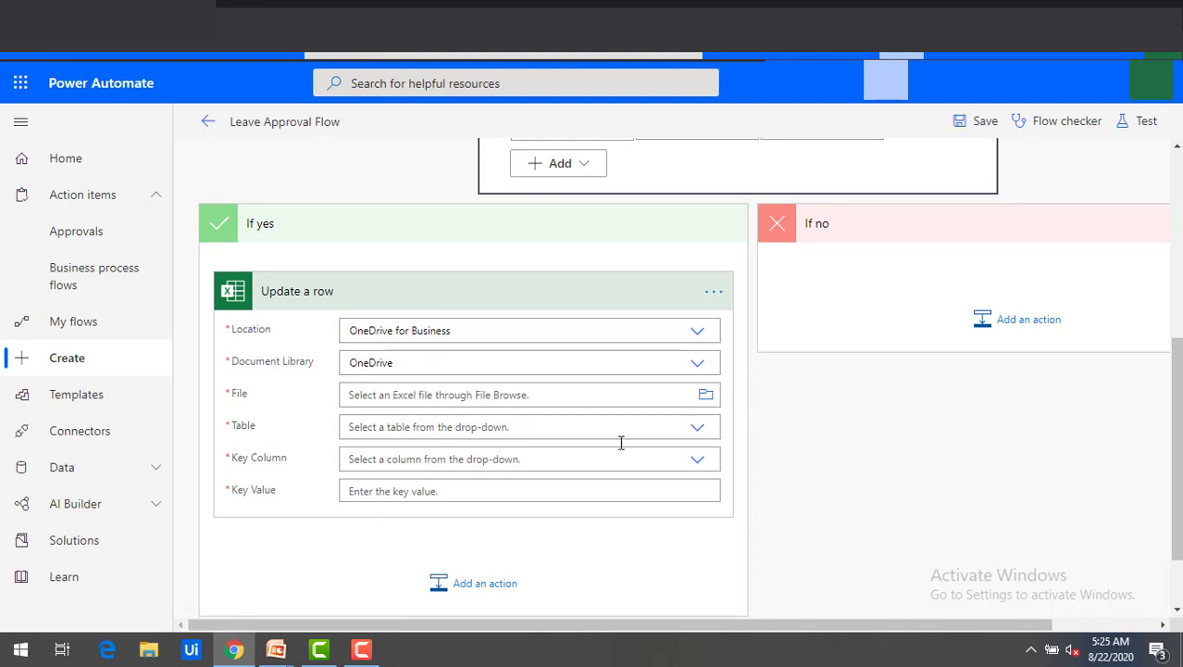
pyautogui.click(705, 396)
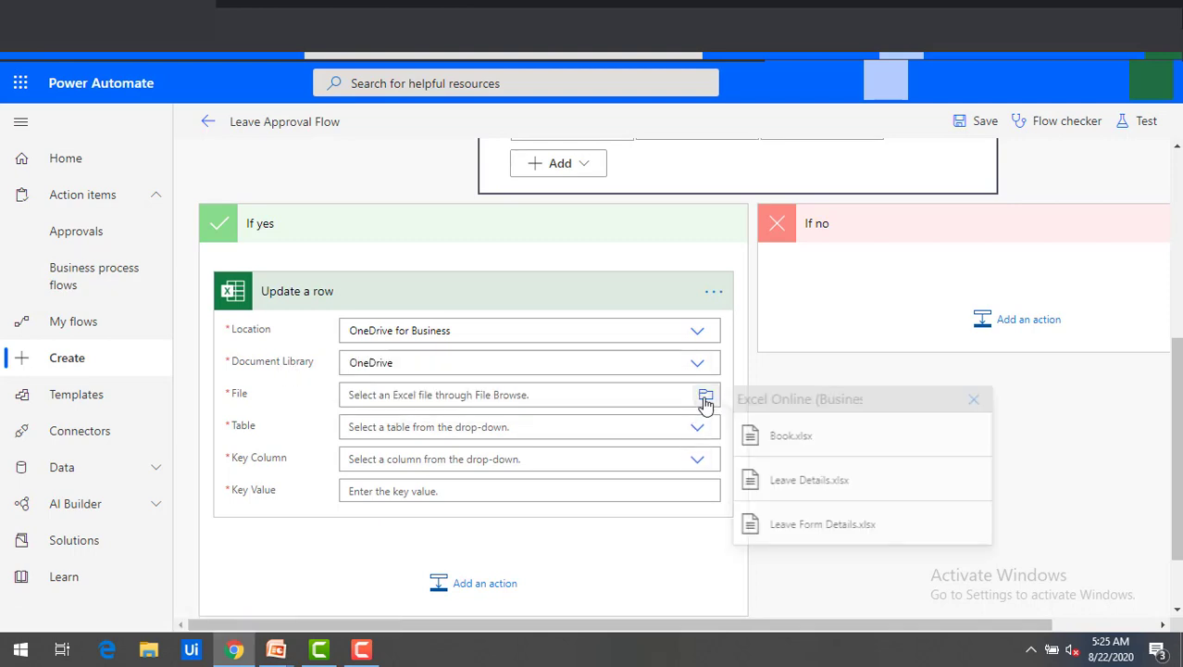
pyautogui.click(804, 528)
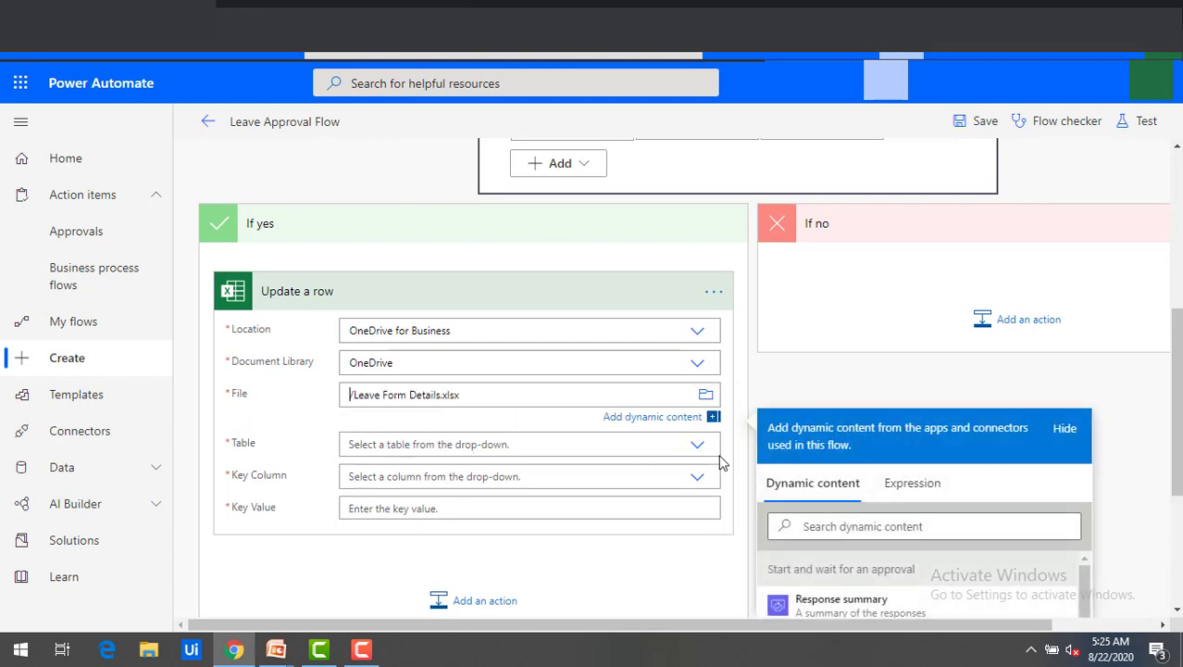
pyautogui.click(699, 448)
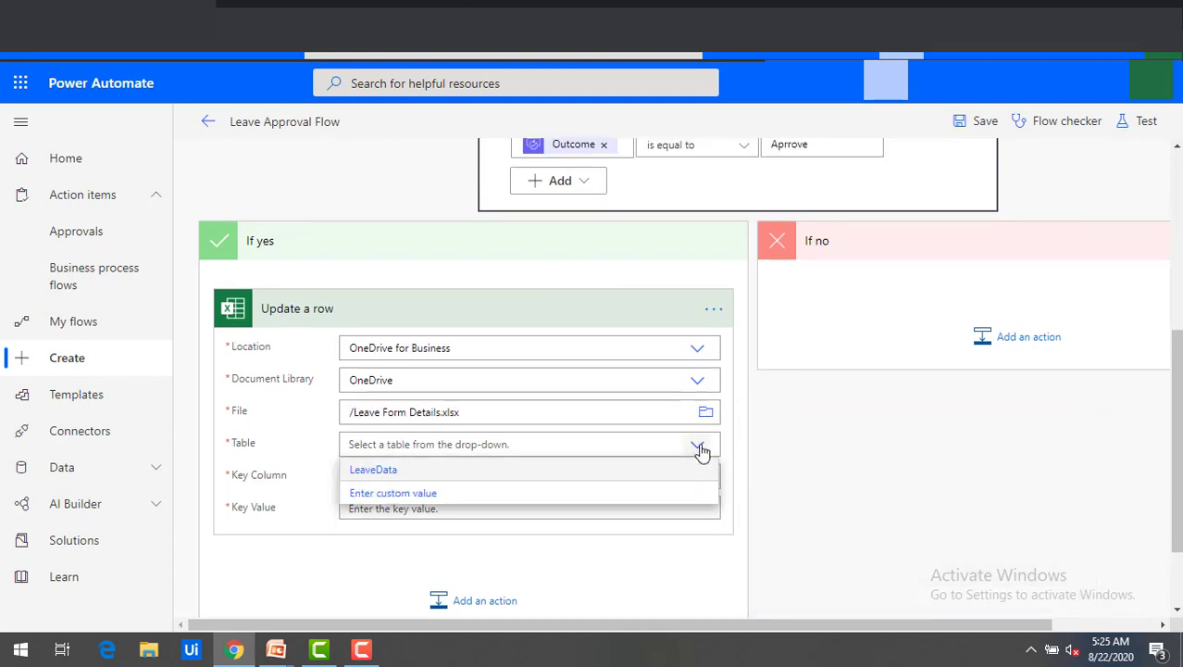
pyautogui.click(374, 470)
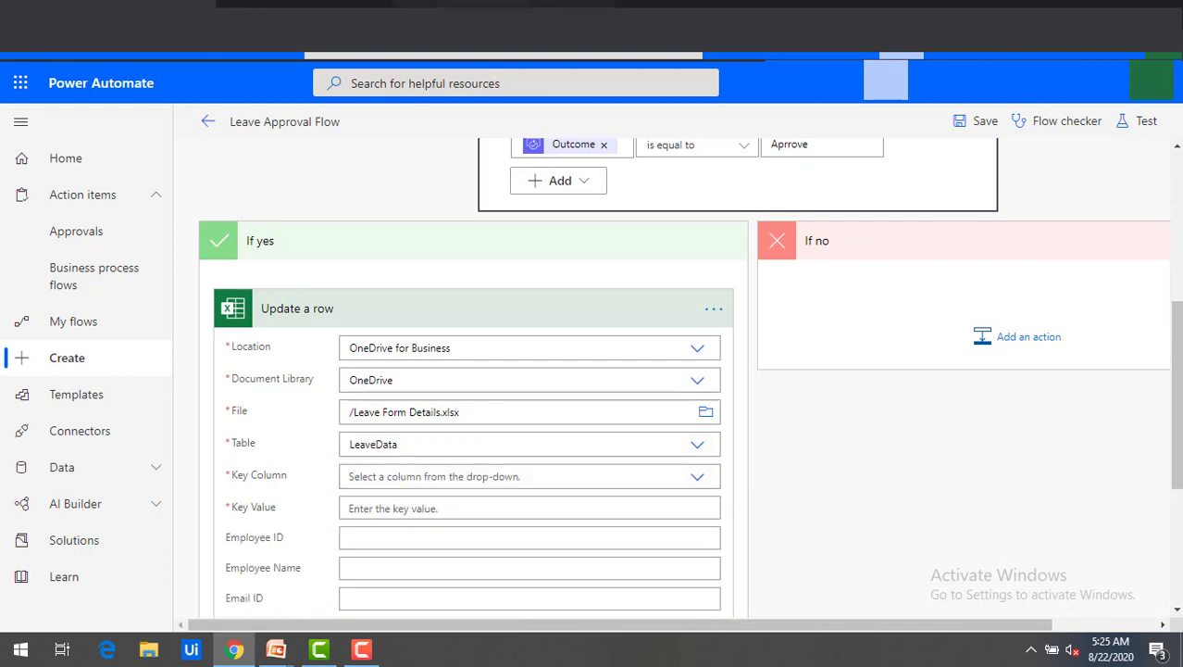
pyautogui.click(500, 6)
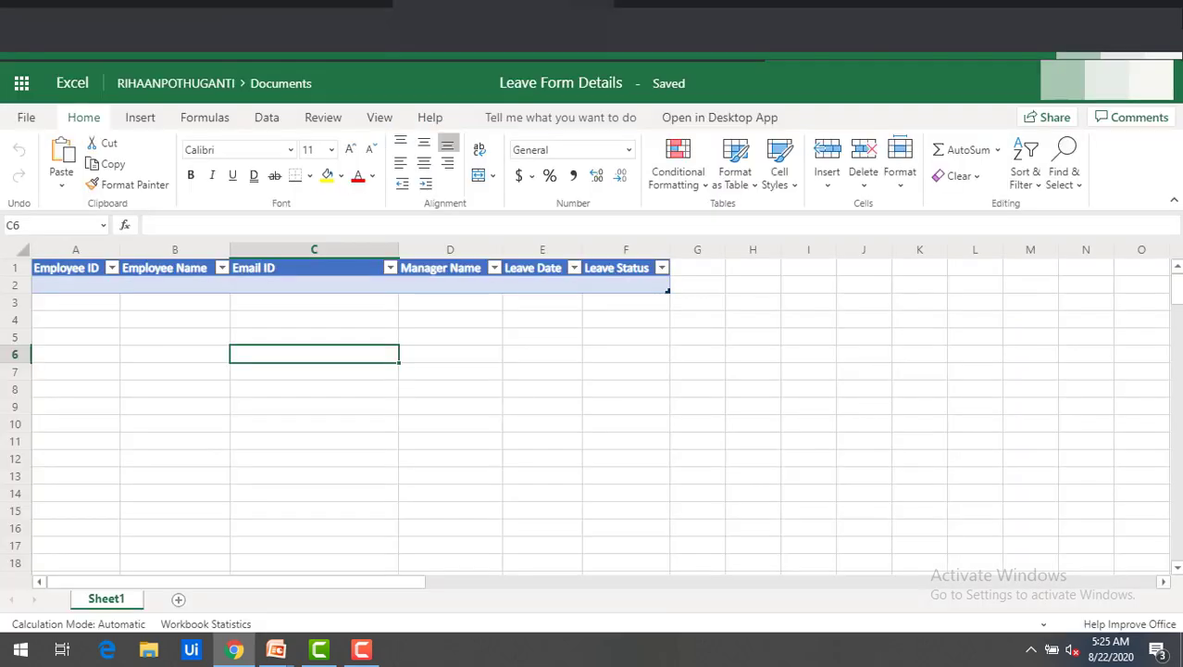
pyautogui.click(65, 272)
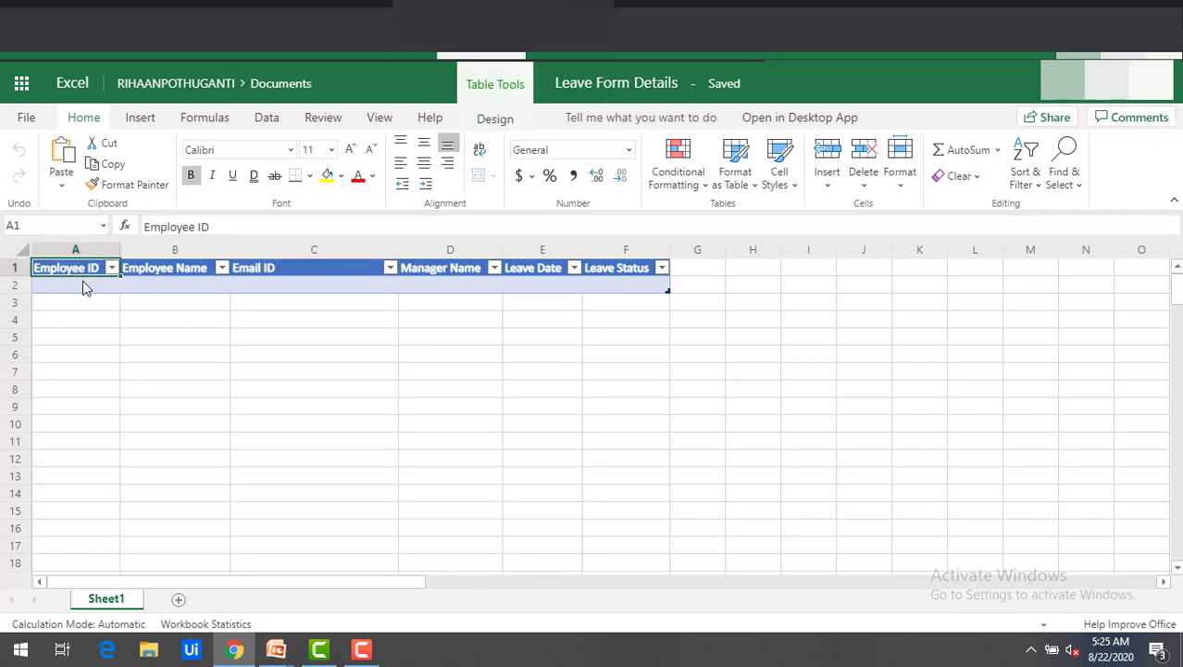
# Key the Update a row action on Employee ID, using the form's Employee ID as key value.
pyautogui.click(115, 4)
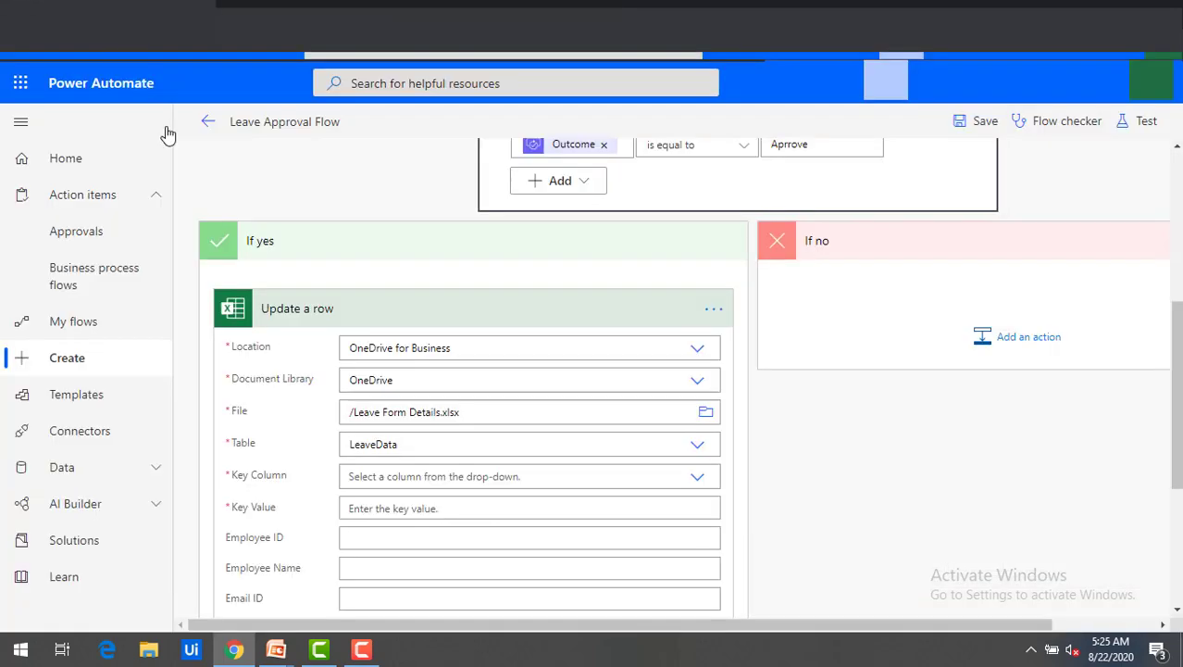
pyautogui.click(389, 547)
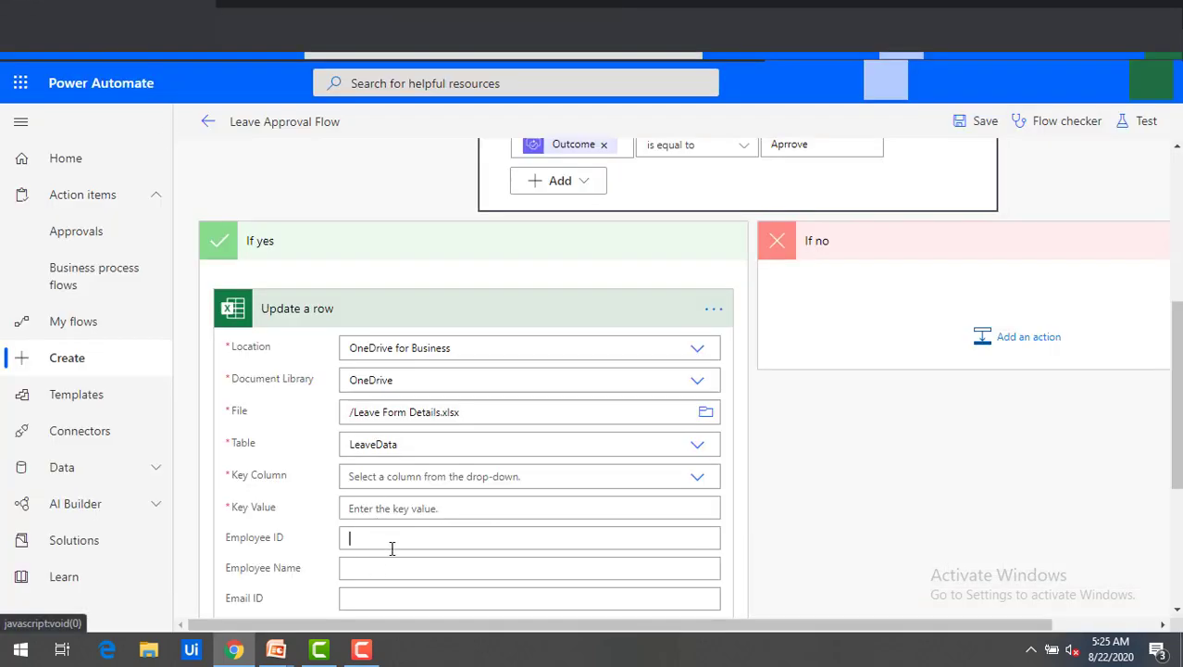
pyautogui.click(370, 304)
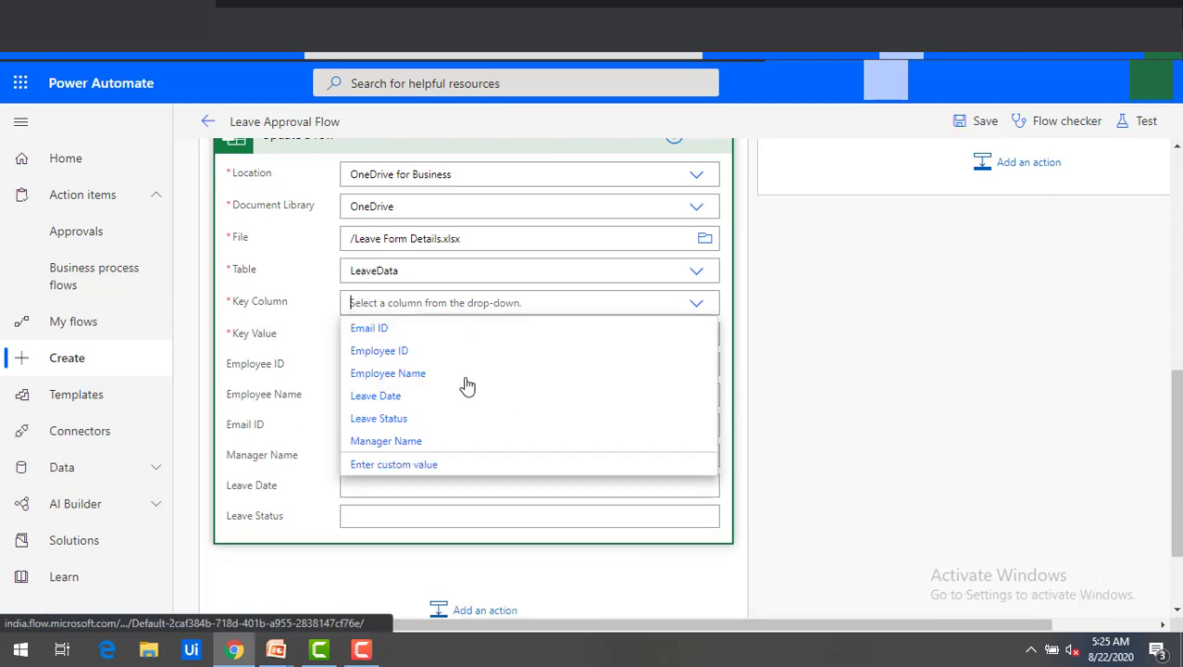
pyautogui.click(419, 356)
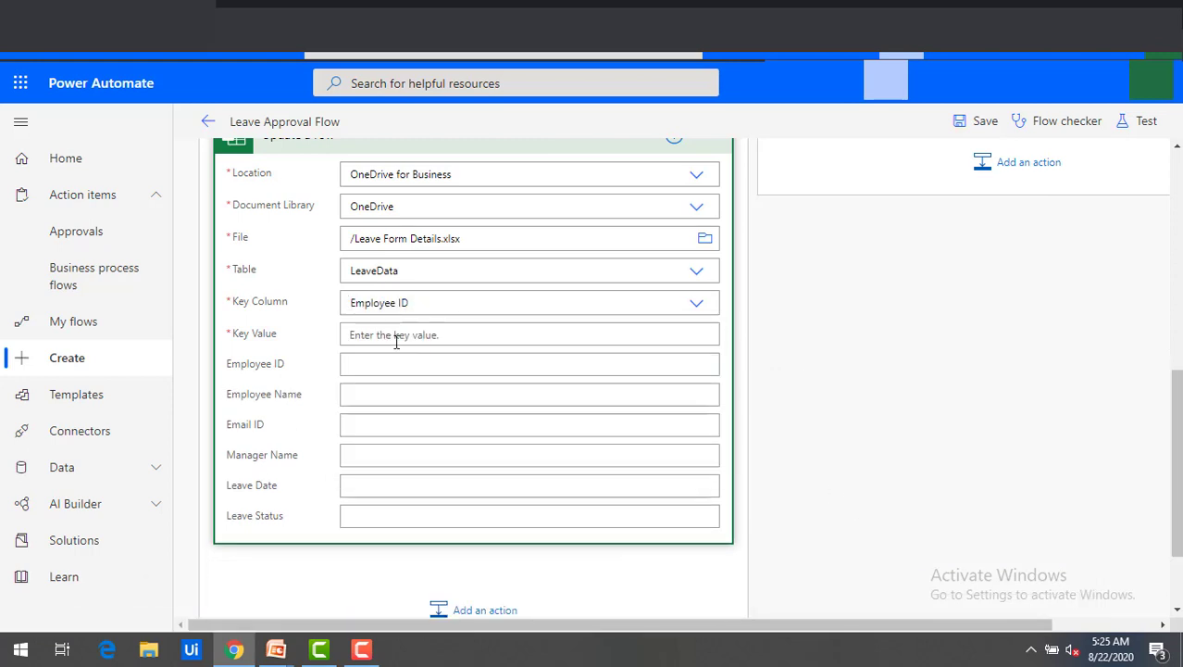
pyautogui.scroll(-3, 963, 559)
pyautogui.scroll(-10, 963, 559)
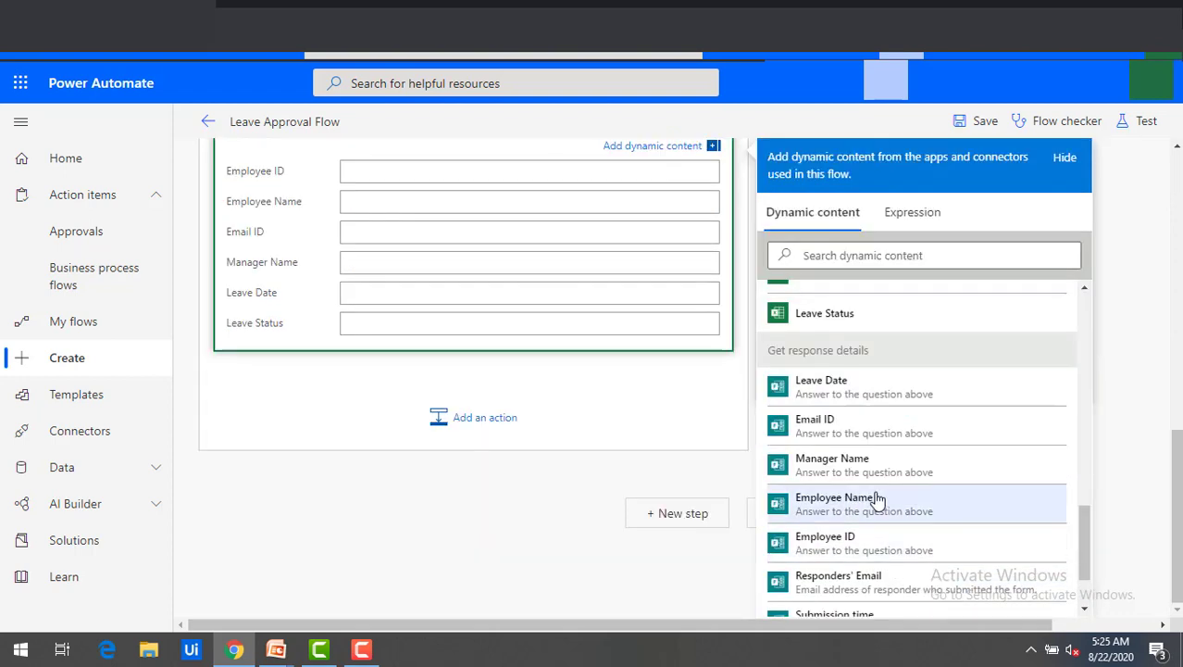
pyautogui.click(864, 548)
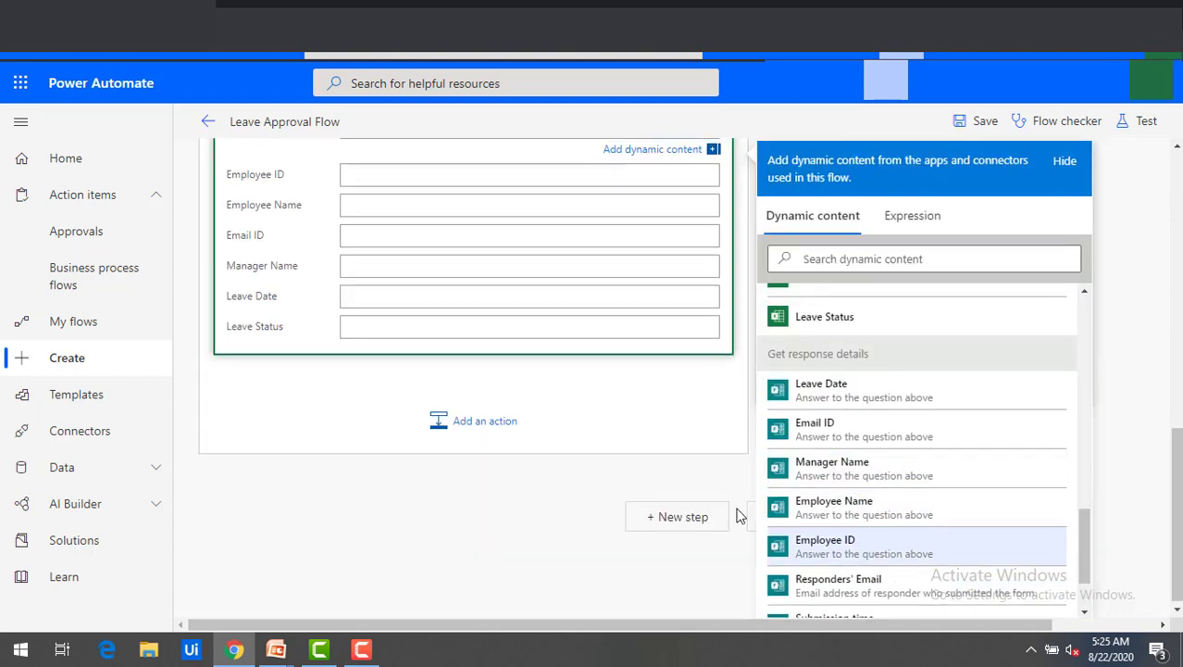
pyautogui.scroll(2, 629, 489)
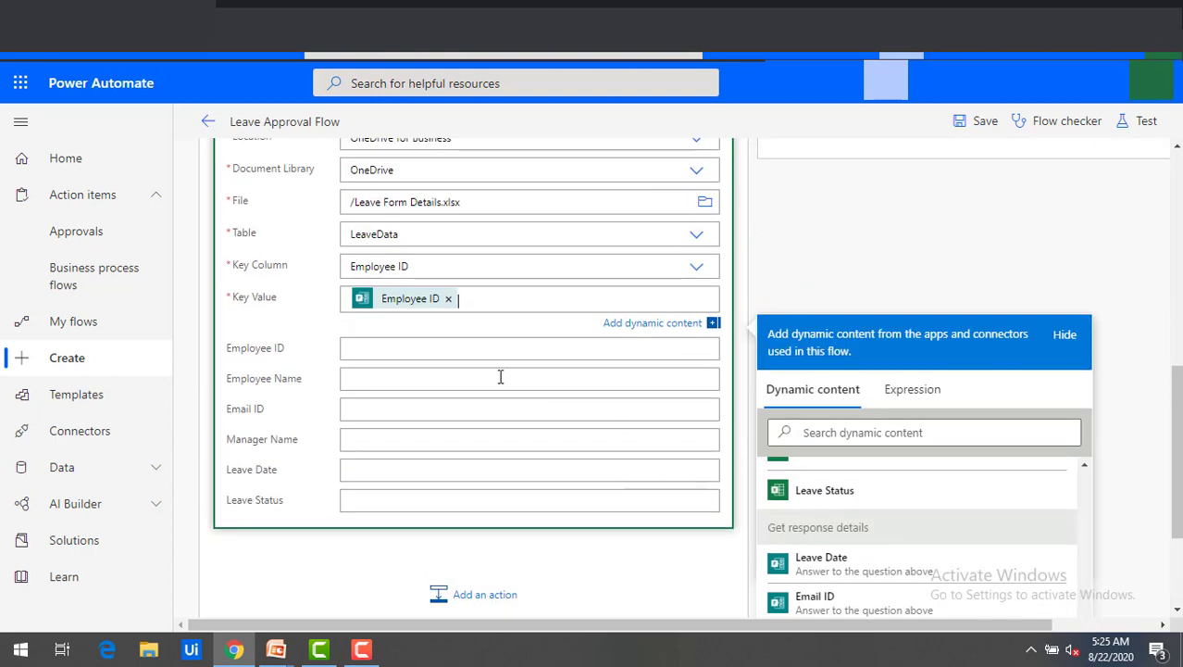
pyautogui.click(452, 306)
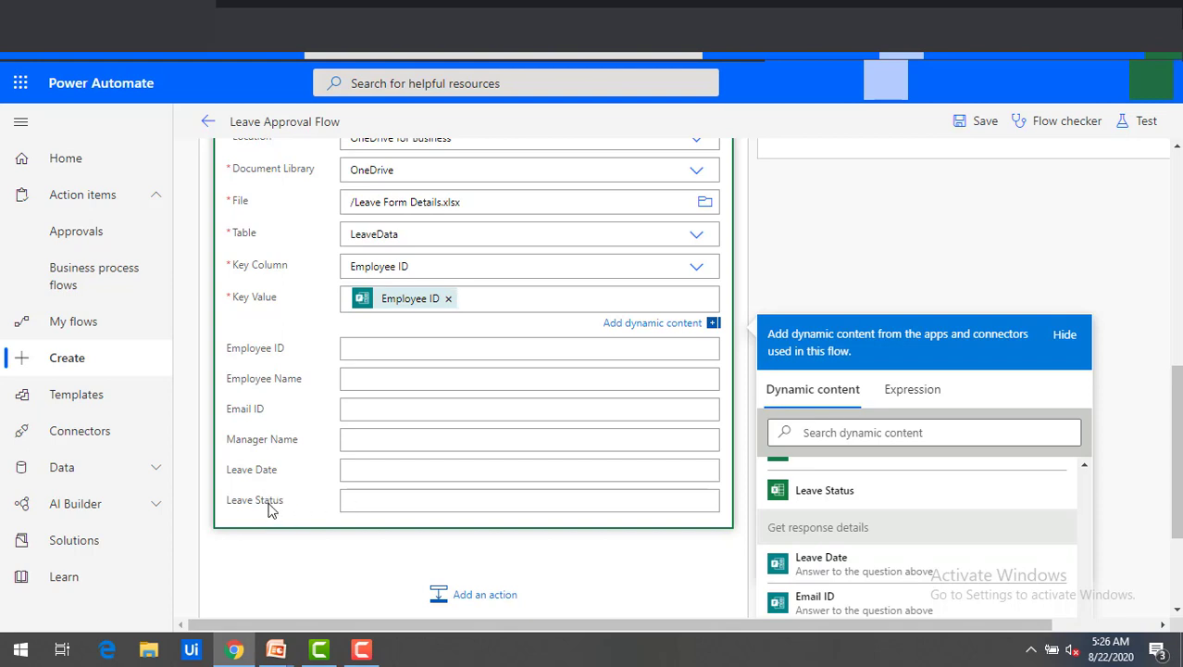
# Set Leave Status to the approval Outcome.
pyautogui.click(349, 500)
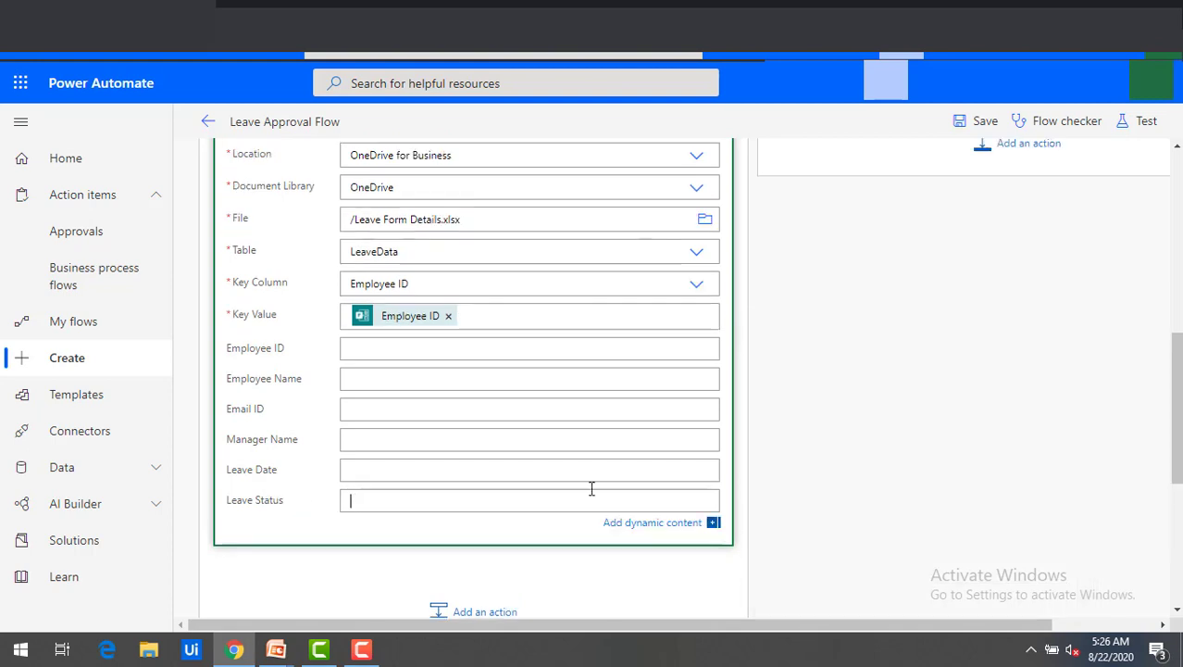
pyautogui.scroll(4, 619, 449)
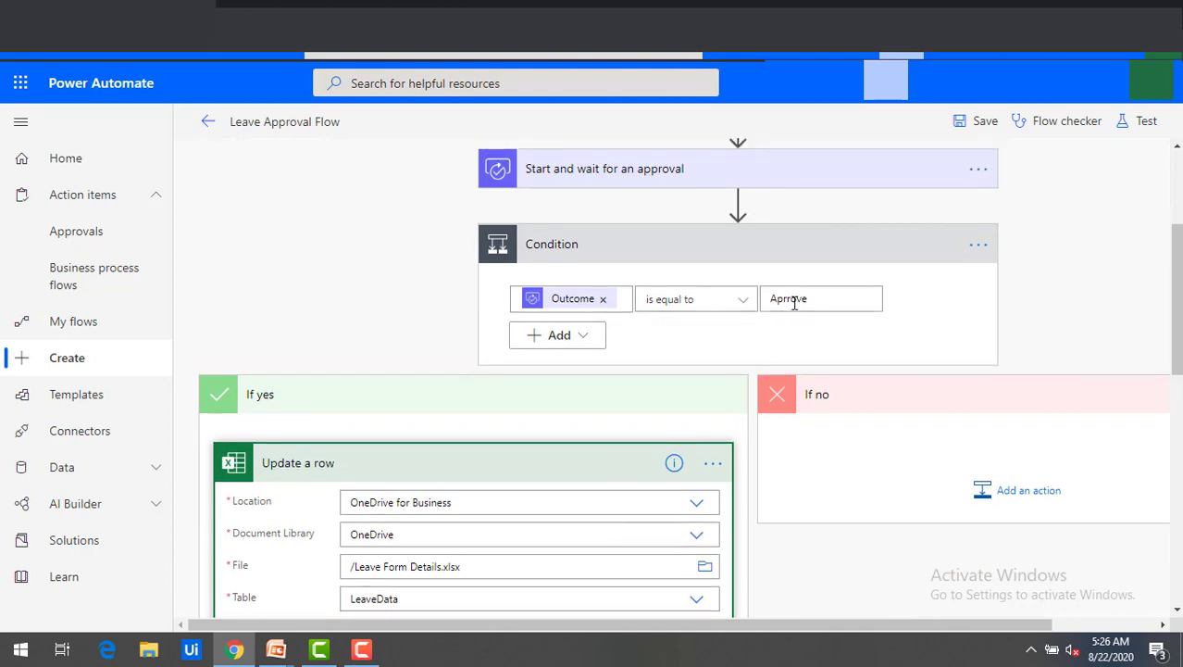
pyautogui.click(792, 298)
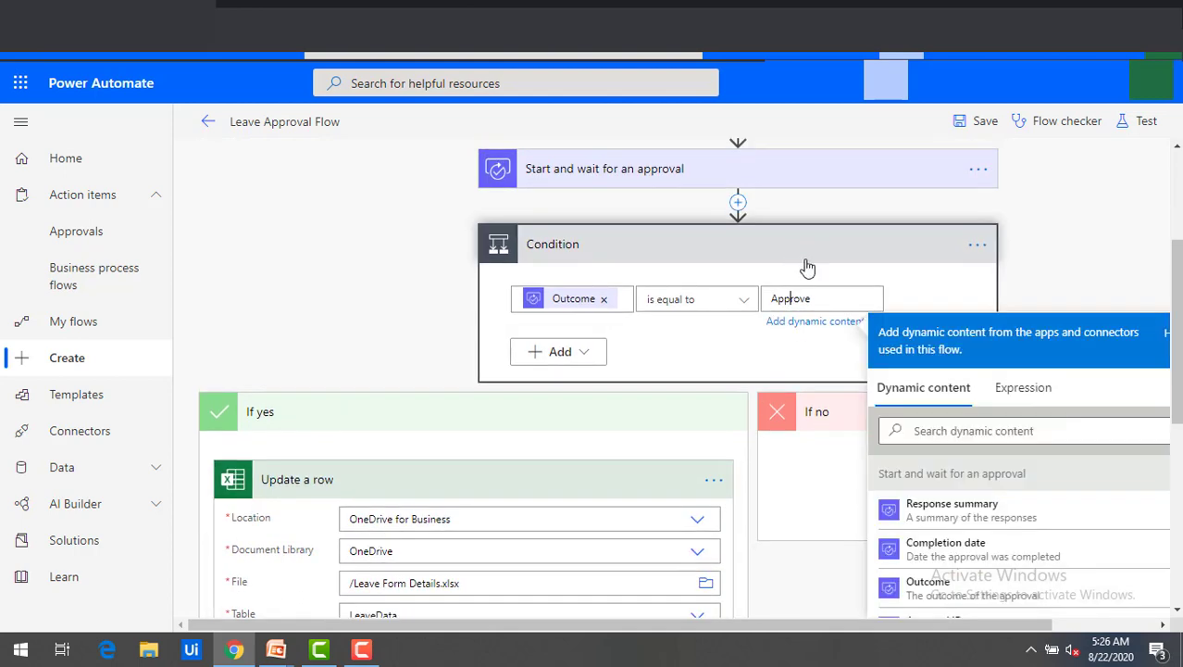
pyautogui.click(360, 327)
pyautogui.scroll(-5, 361, 342)
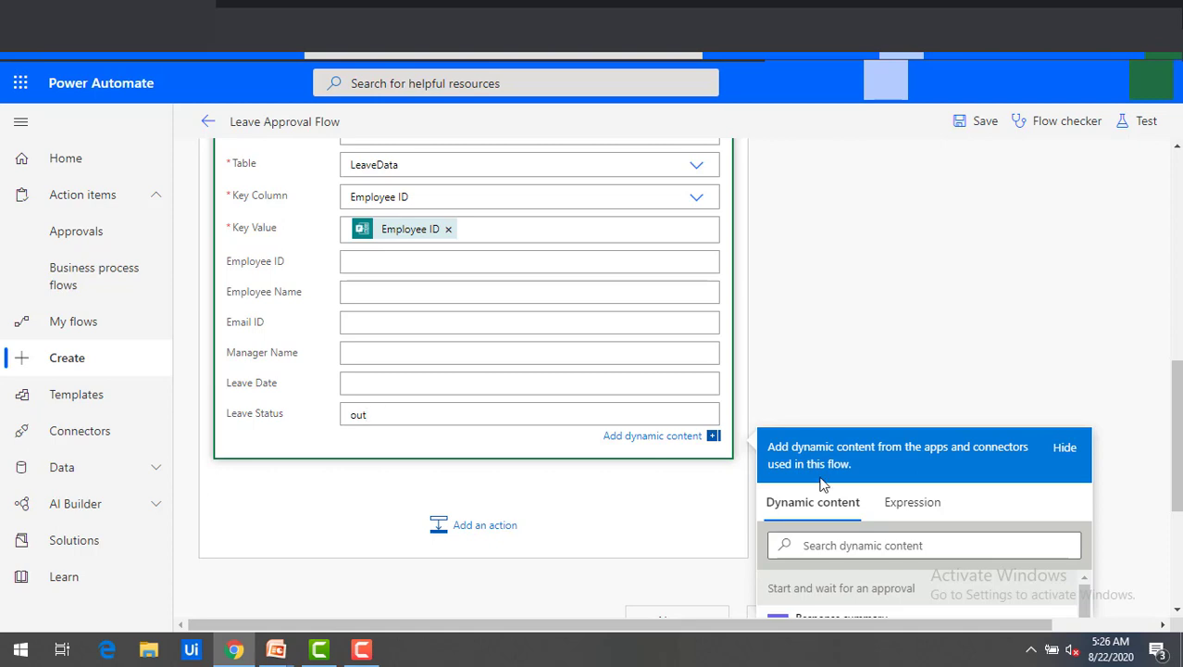
pyautogui.scroll(-1, 822, 484)
pyautogui.scroll(-1, 853, 546)
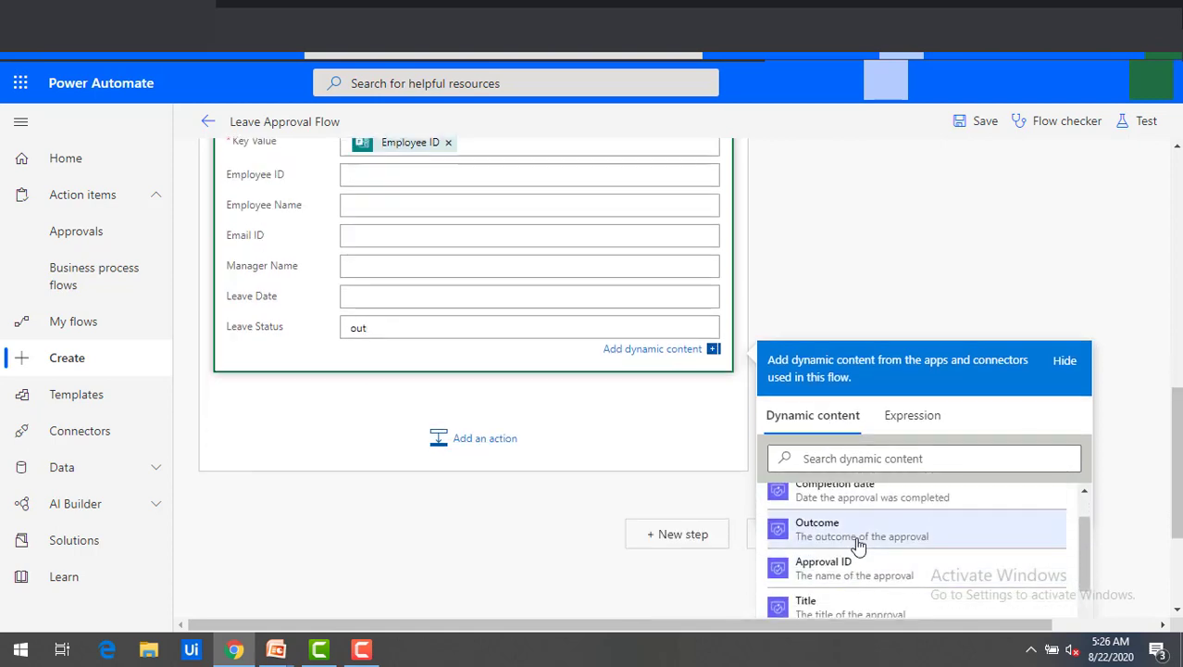
pyautogui.click(857, 544)
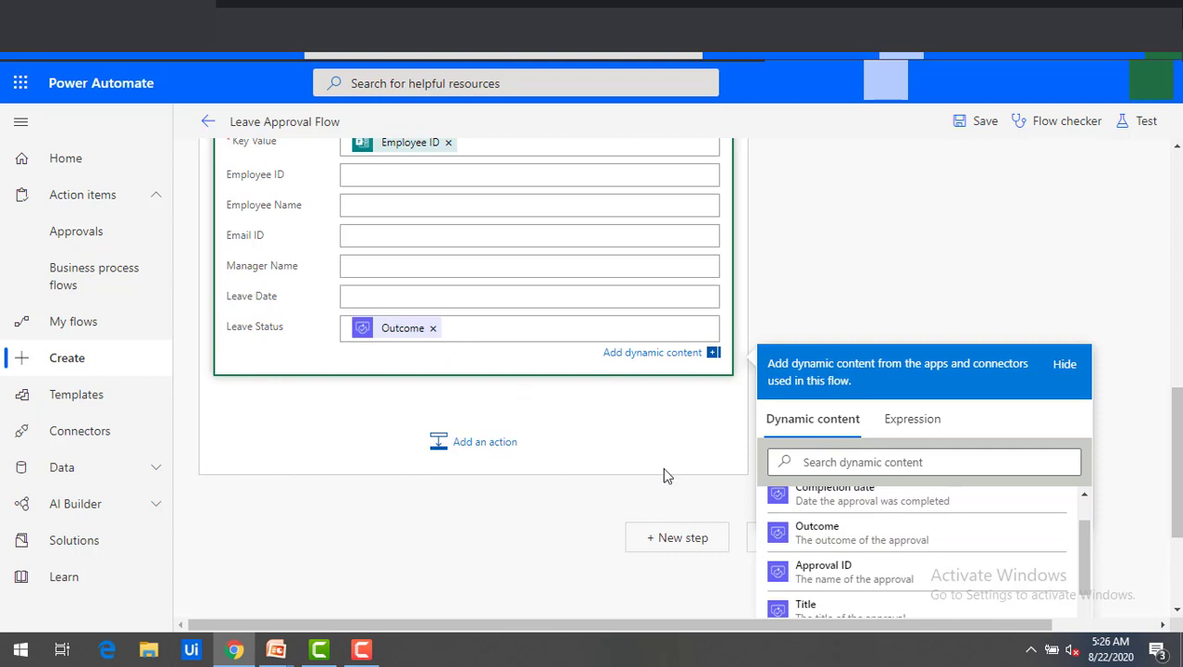
pyautogui.click(1064, 364)
pyautogui.scroll(4, 1069, 362)
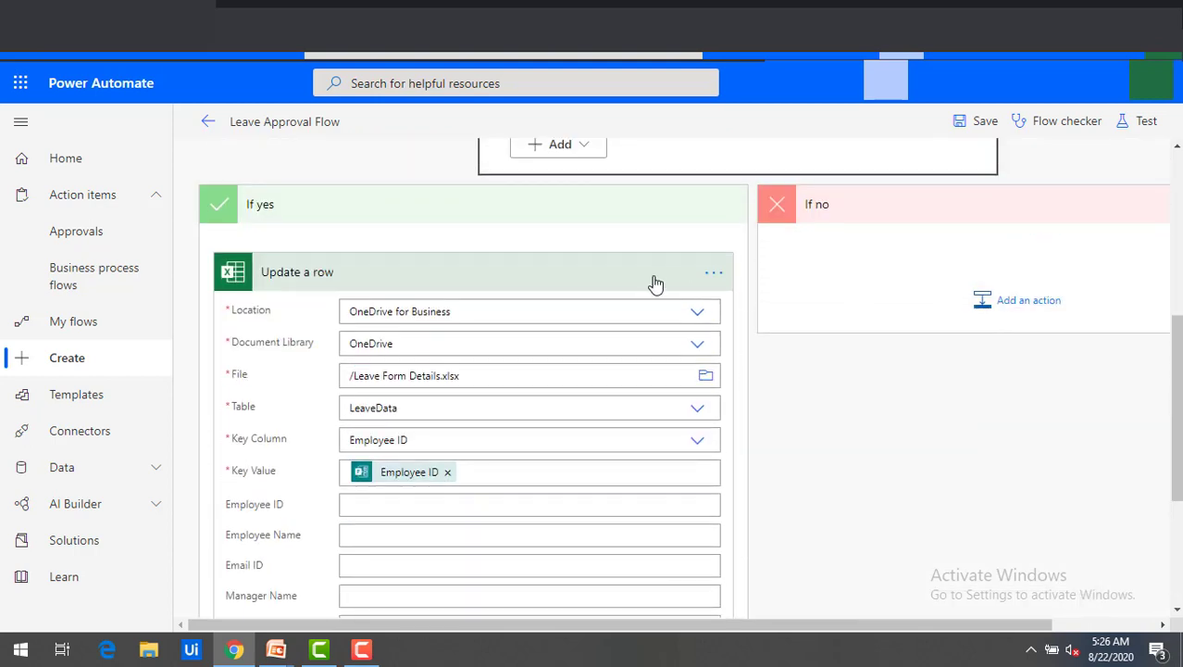
# Collapse the If yes update and add an Excel Online (Business) Update a row action under If no.
pyautogui.click(655, 282)
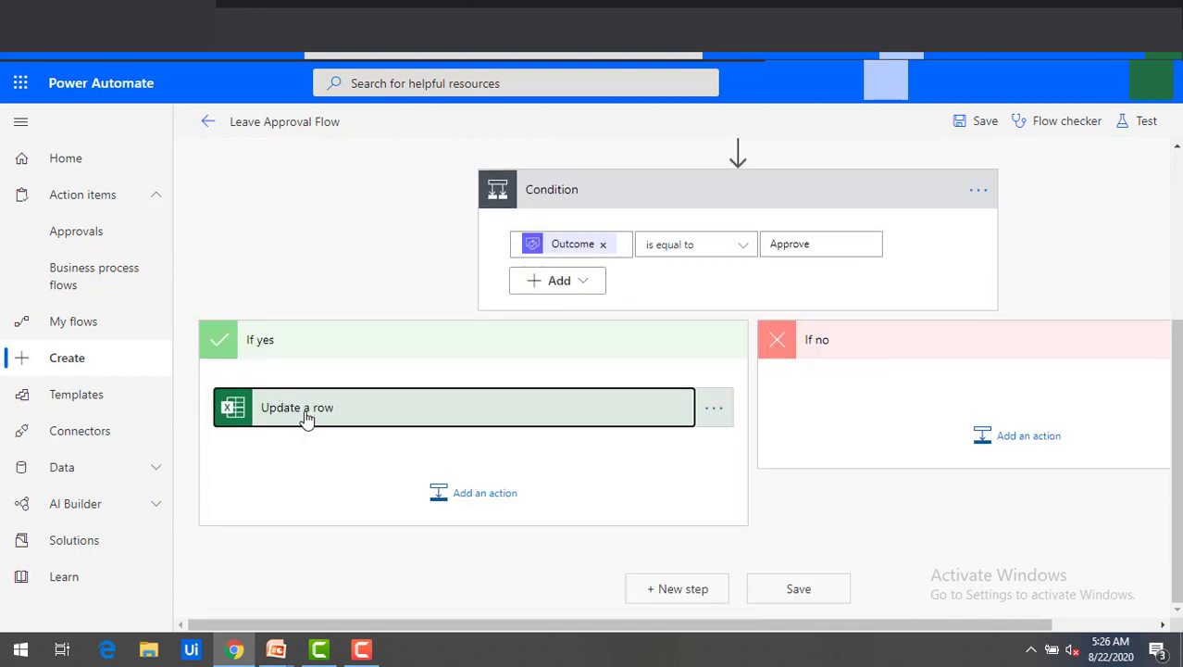
pyautogui.click(1018, 441)
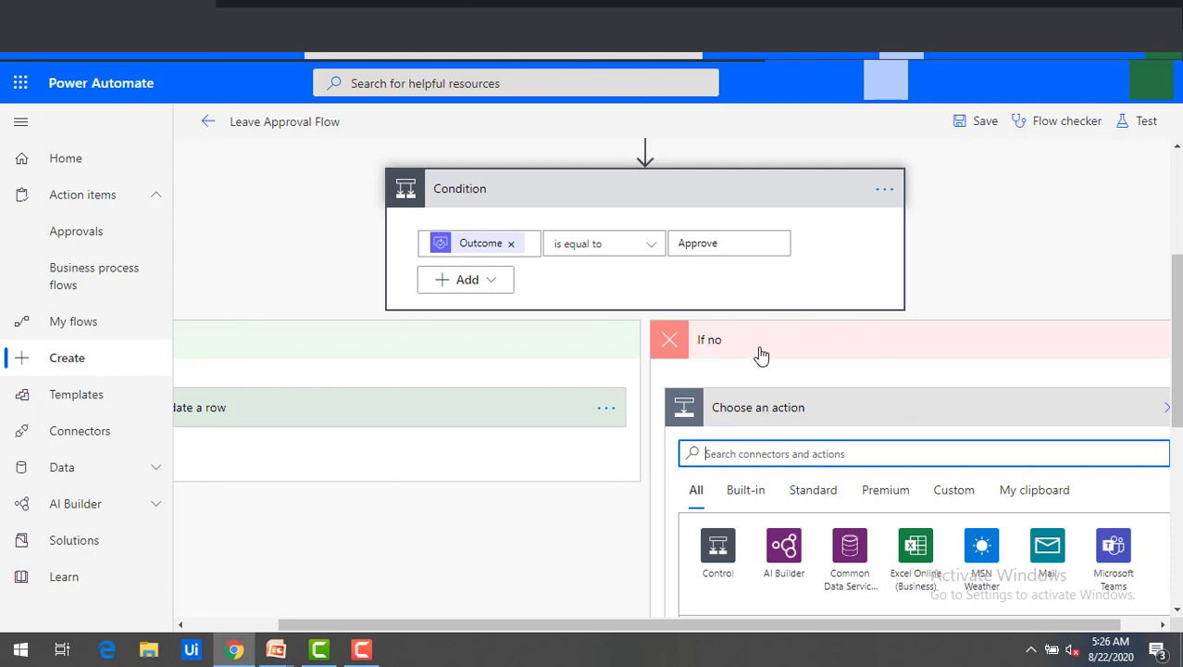
pyautogui.click(923, 553)
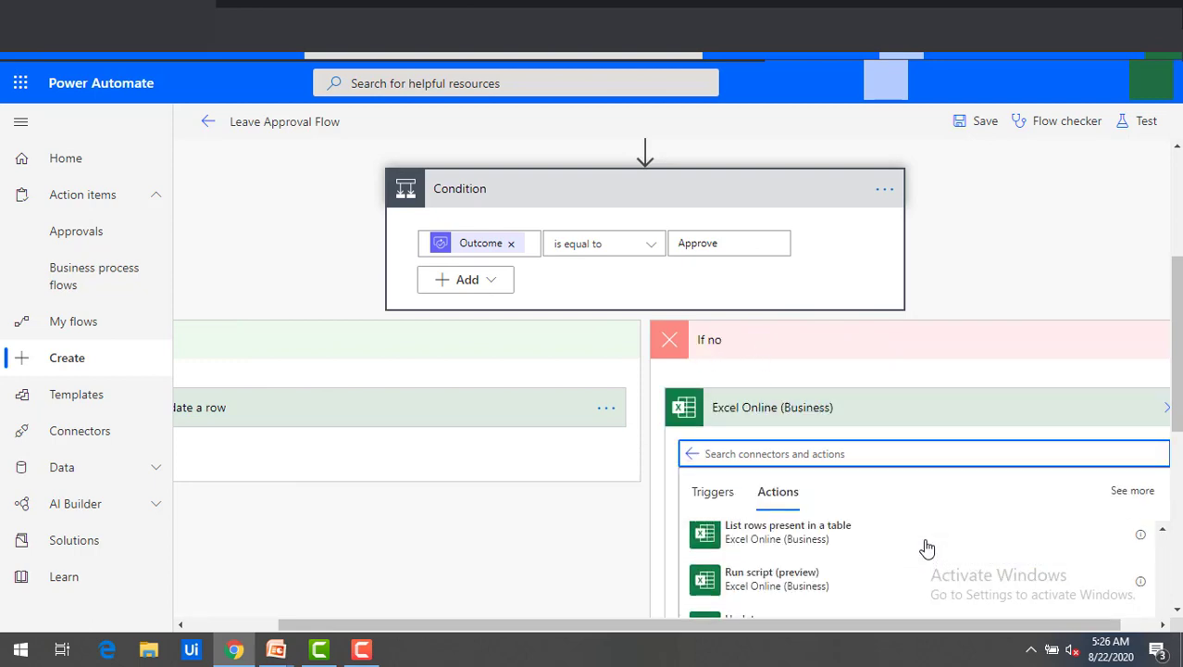
pyautogui.scroll(-2, 838, 593)
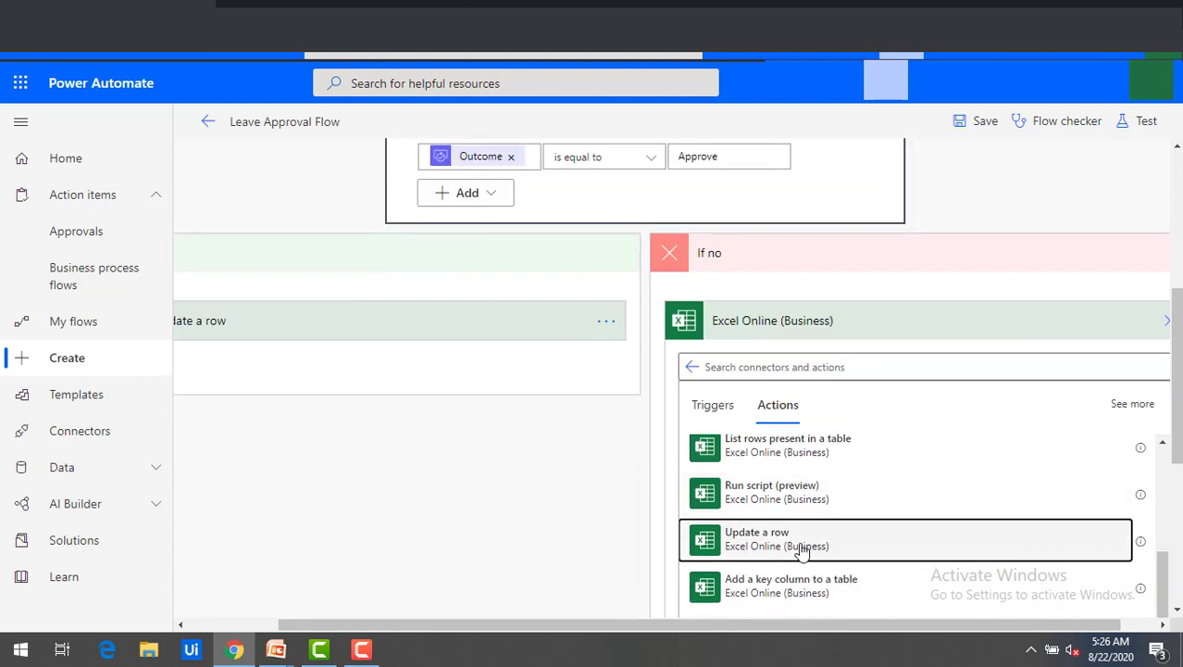
pyautogui.click(801, 551)
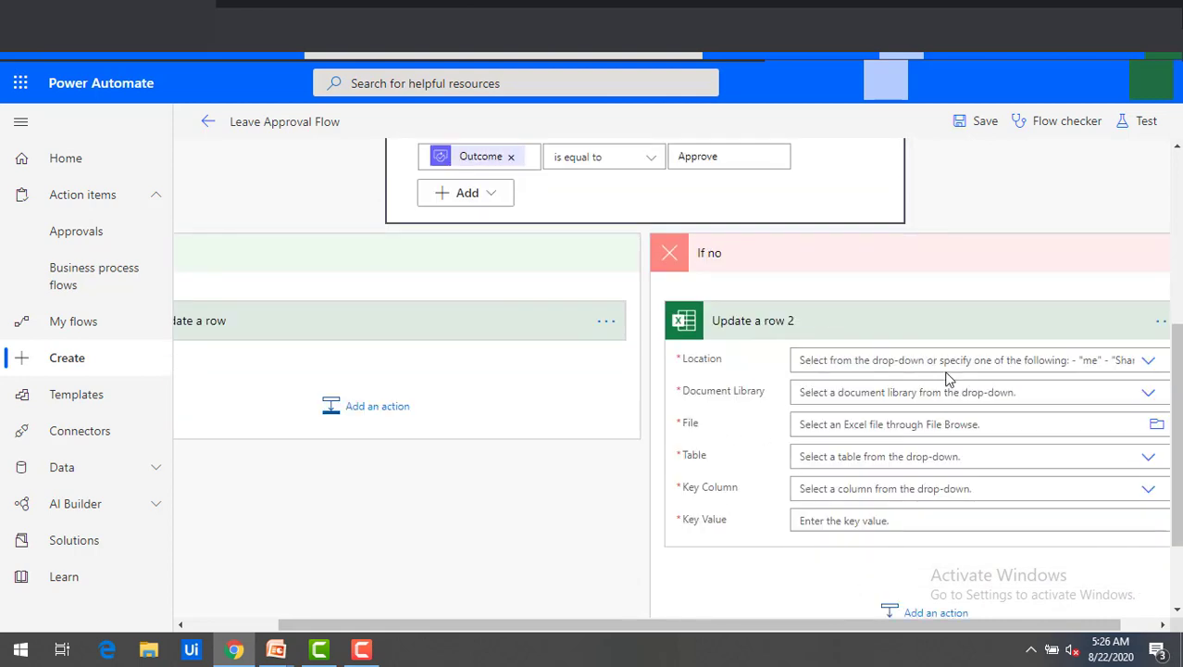
# Target OneDrive for Business, OneDrive library, Leave Form Details.xlsx and the LeaveData table.
pyautogui.click(1147, 361)
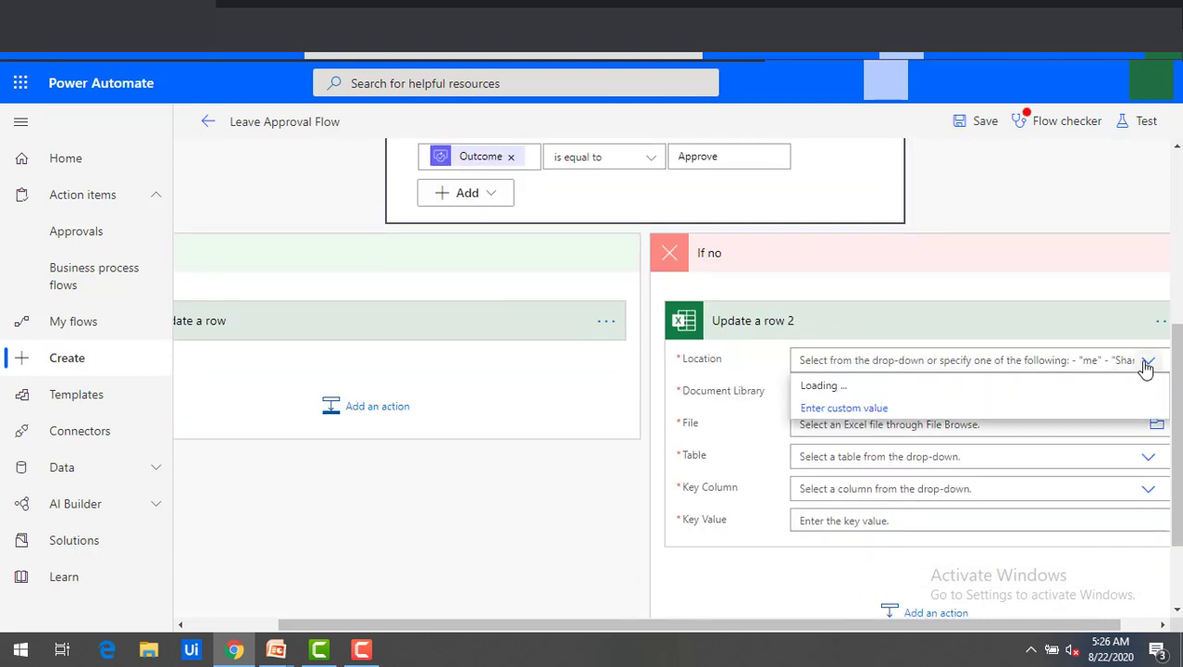
pyautogui.click(893, 395)
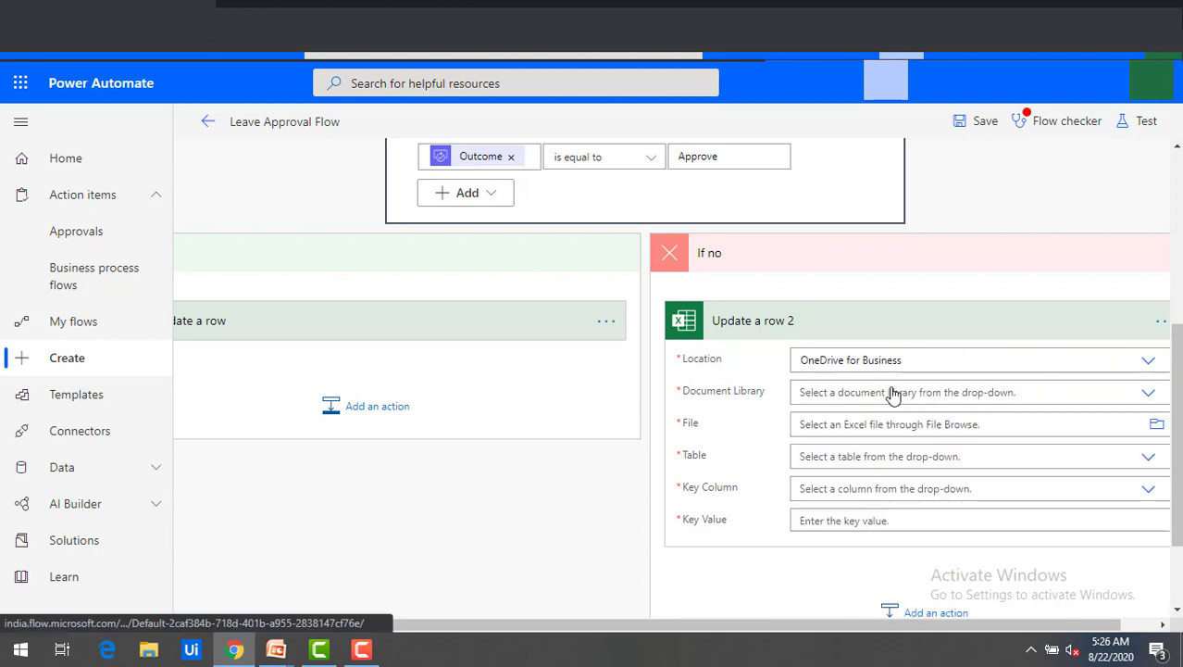
pyautogui.click(1153, 398)
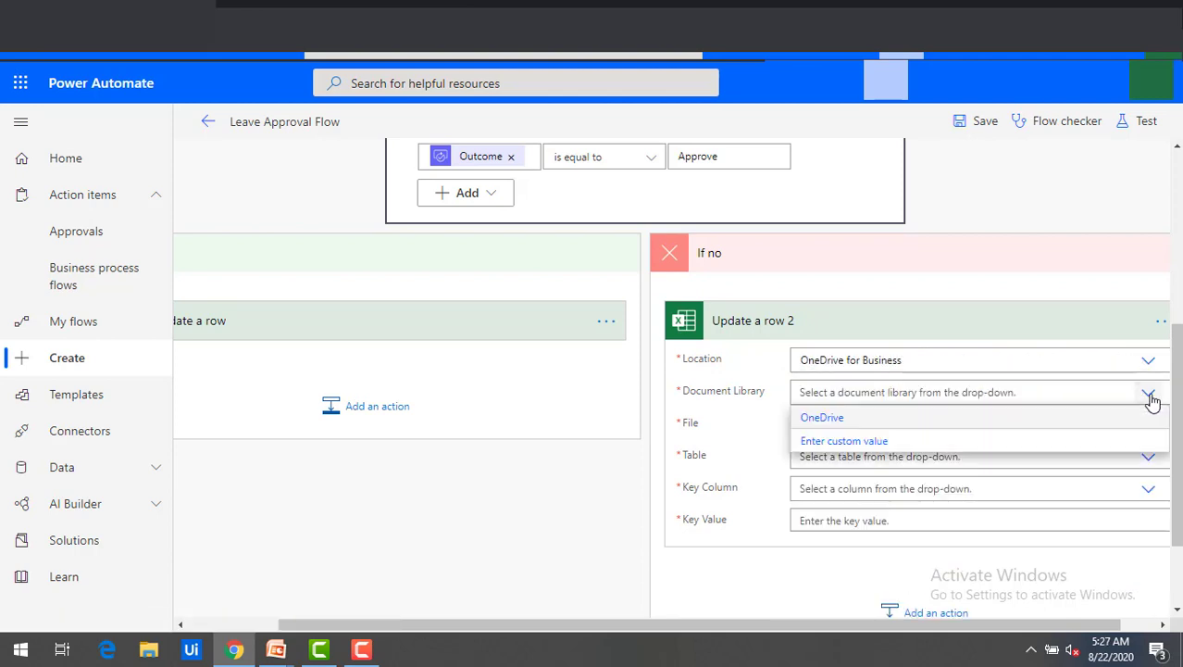
pyautogui.click(834, 419)
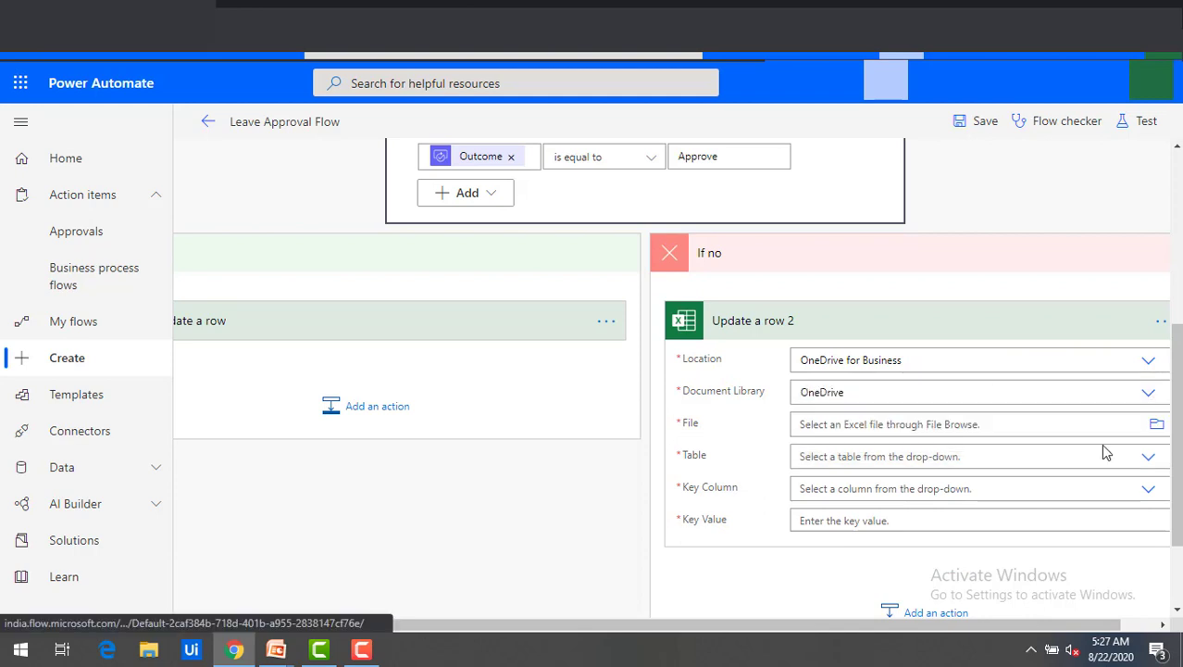
pyautogui.click(1160, 427)
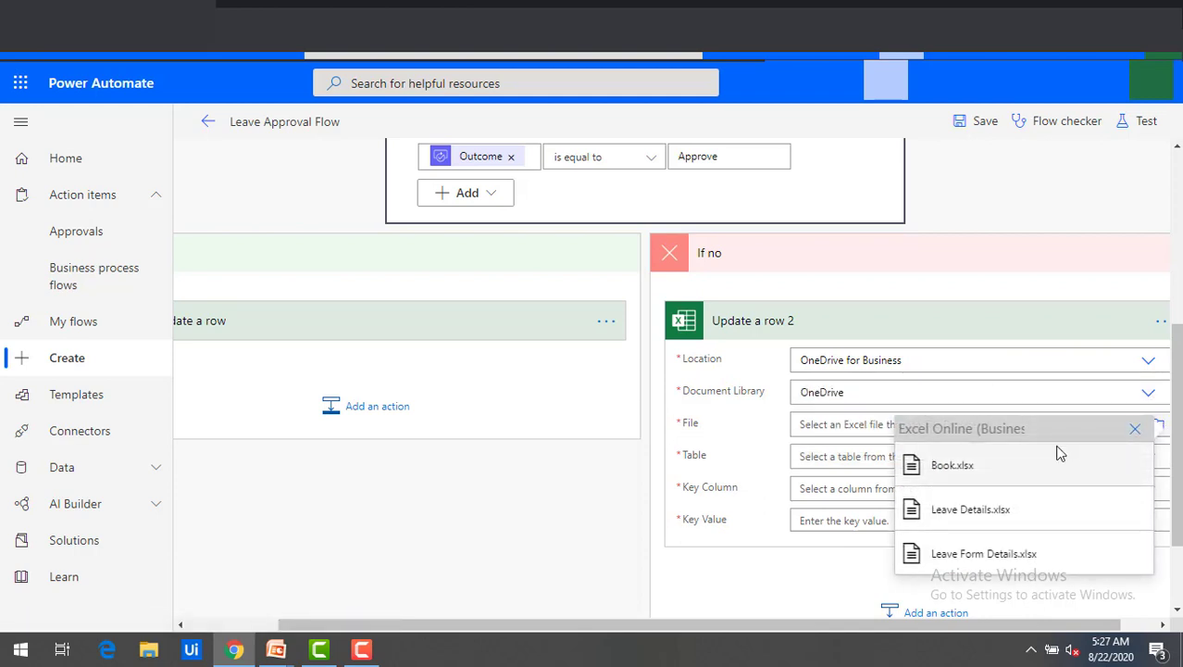
pyautogui.click(986, 562)
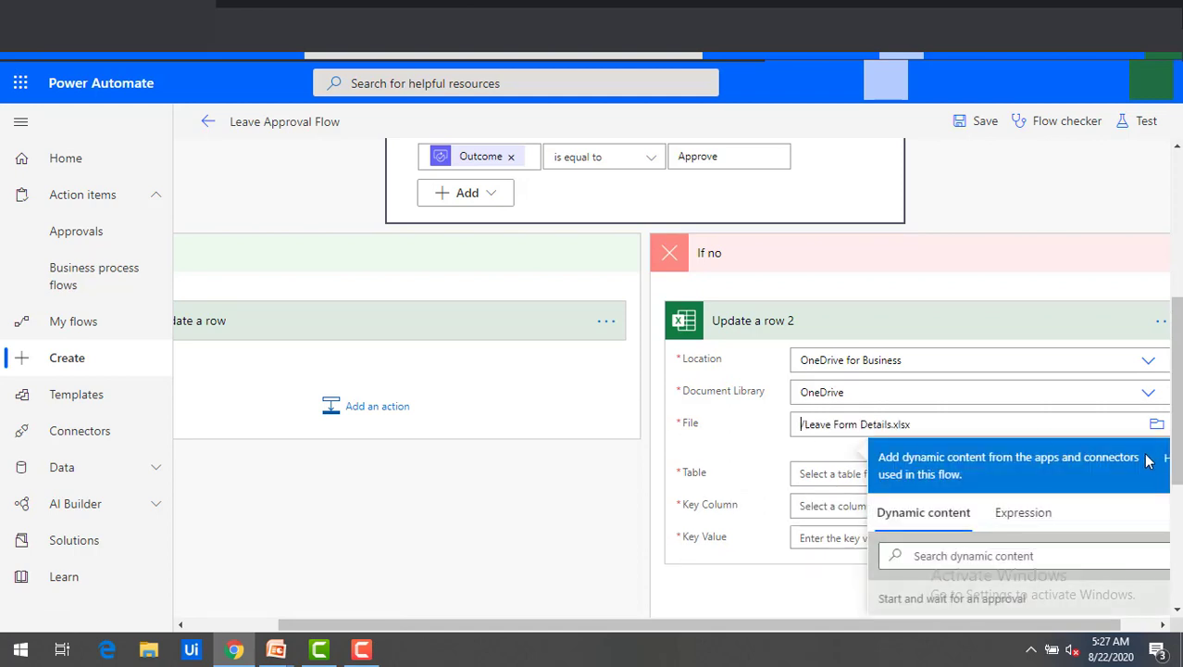
pyautogui.click(804, 477)
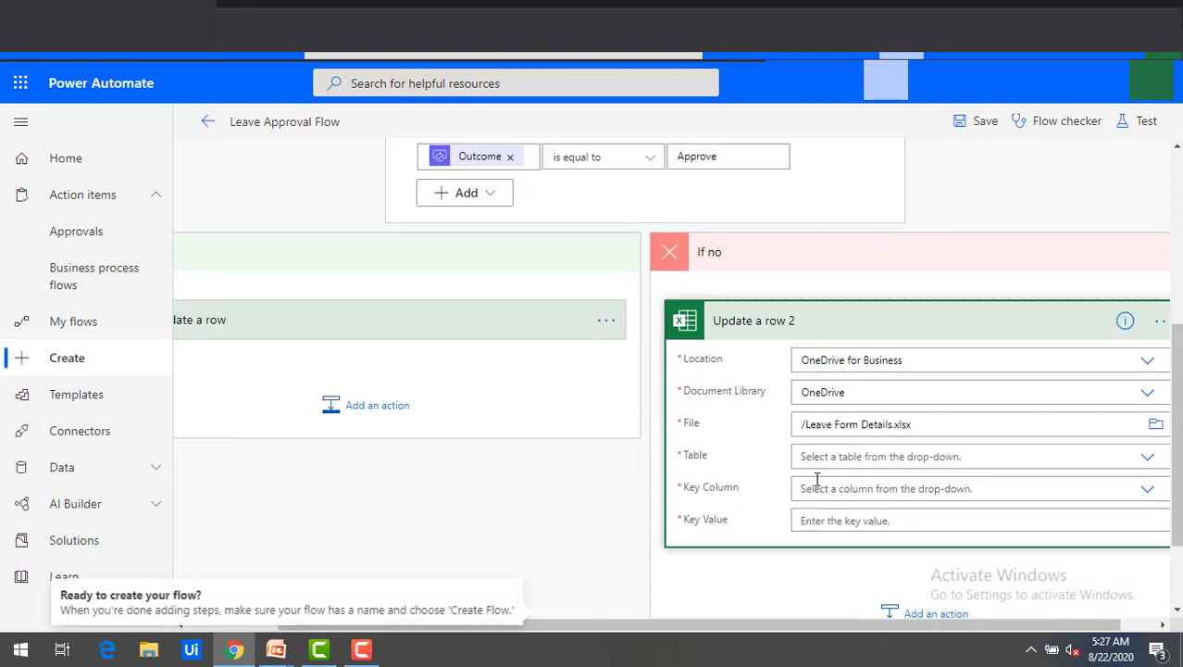
pyautogui.click(1148, 458)
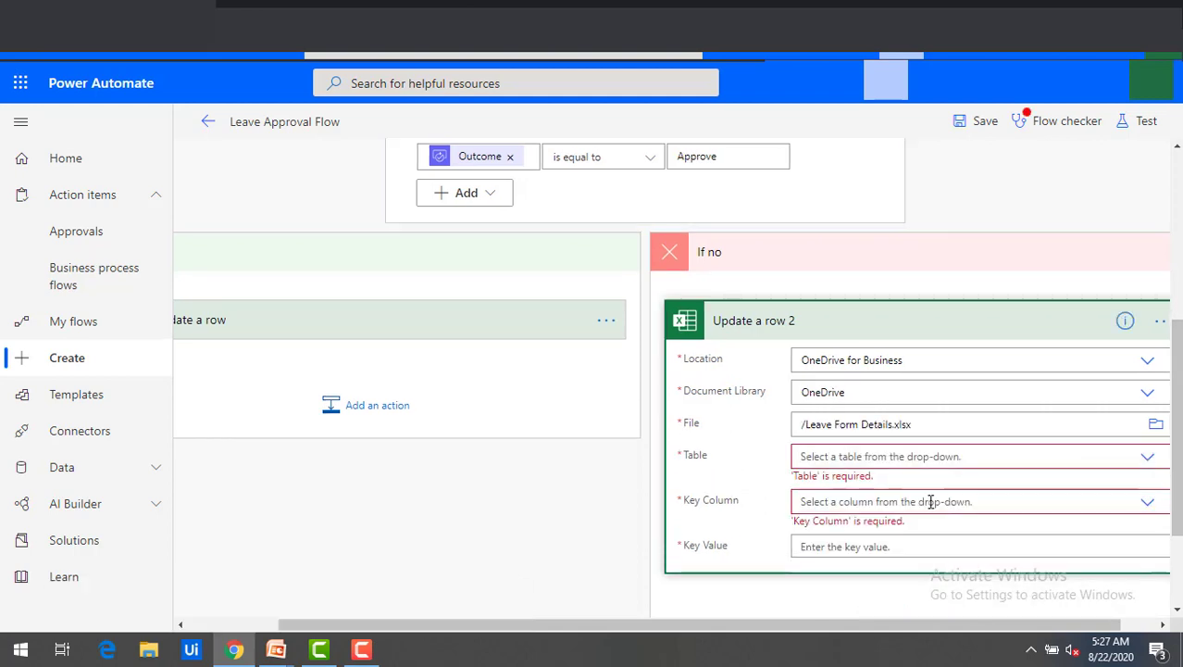
pyautogui.click(1148, 458)
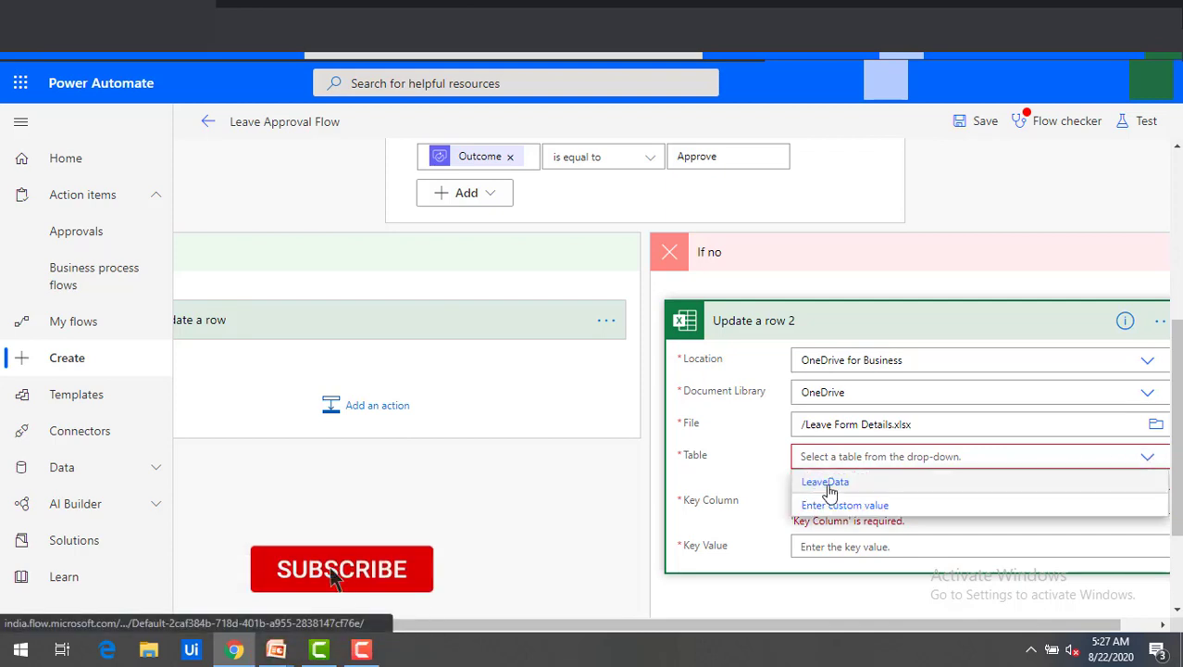
pyautogui.click(824, 486)
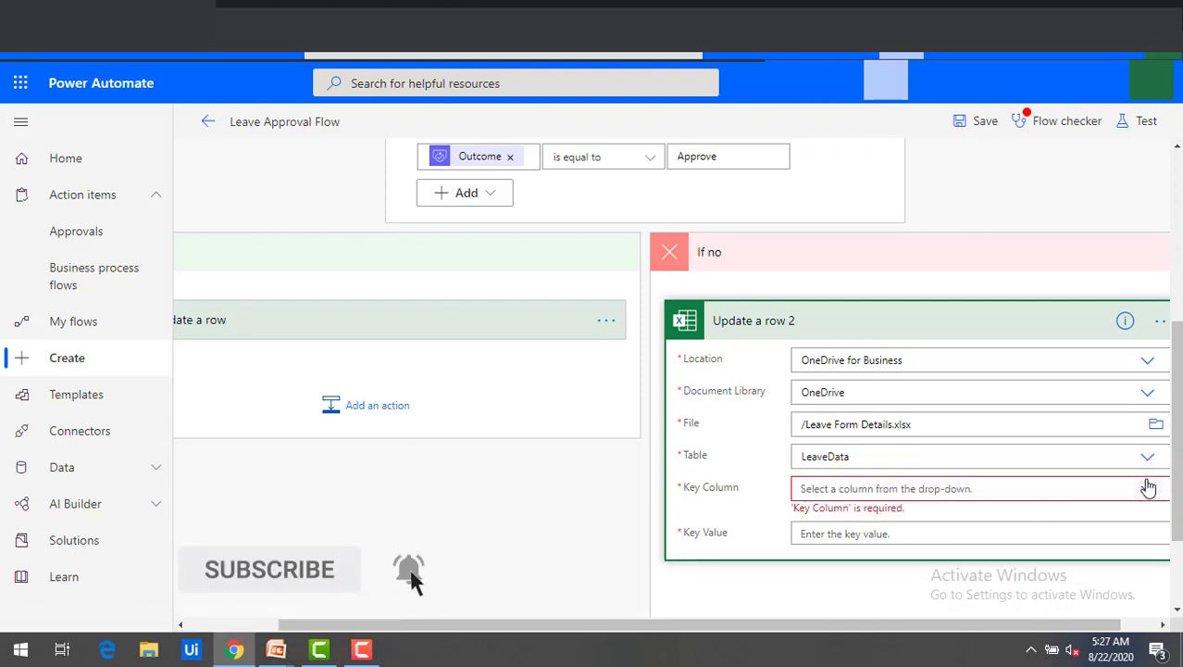
# Key the row on Employee ID with the form's Employee ID value, and enter 'outcom' for Leave Status.
pyautogui.click(1146, 487)
pyautogui.click(852, 536)
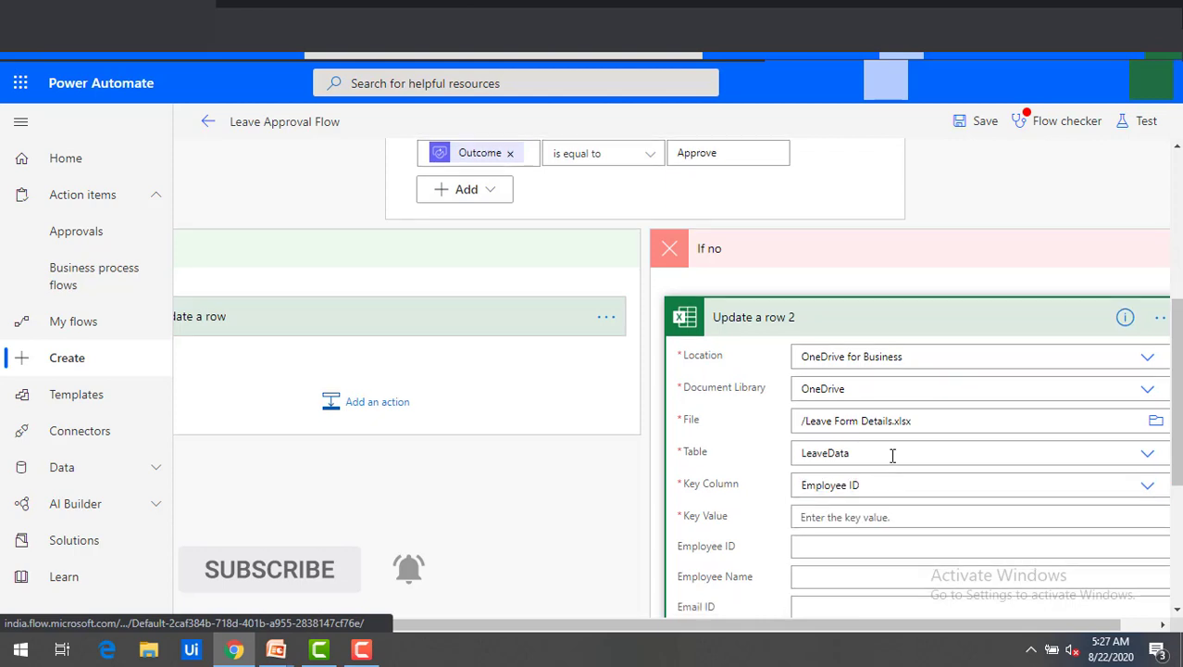
pyautogui.scroll(-1, 619, 428)
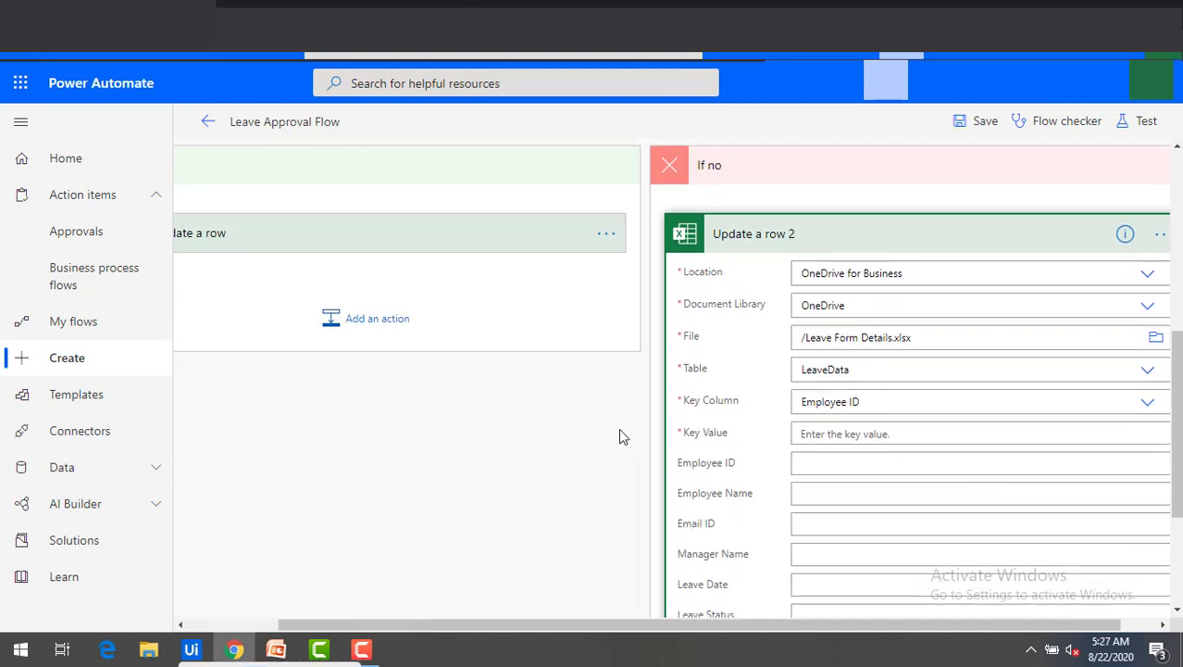
pyautogui.click(1119, 434)
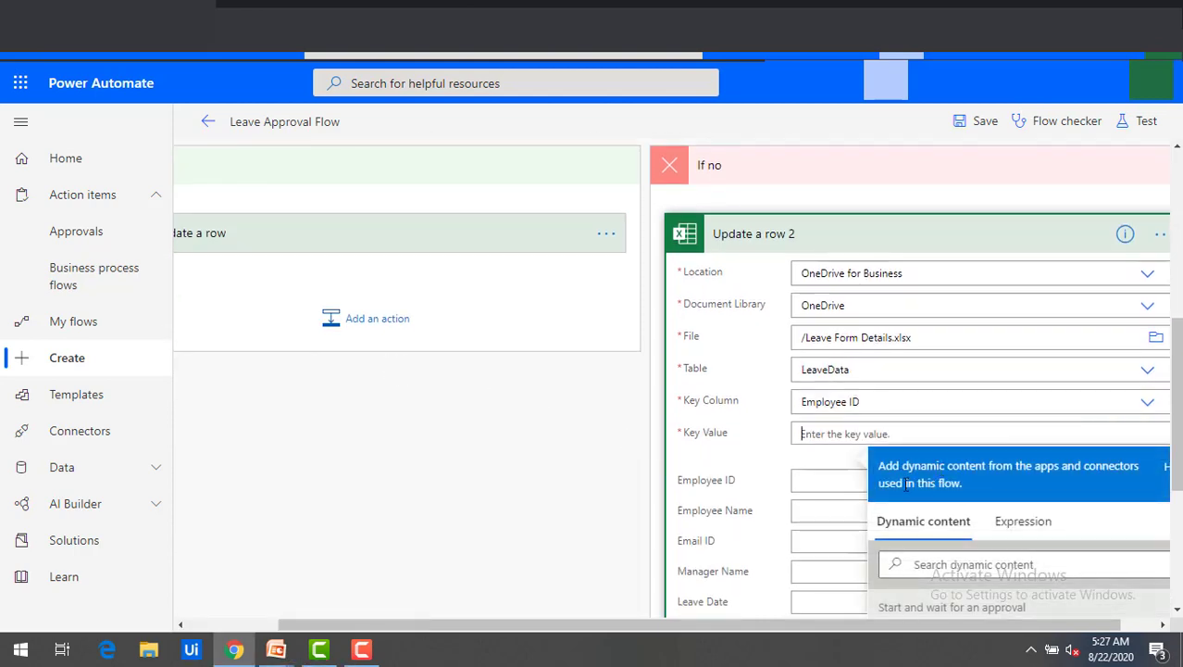
pyautogui.scroll(-3, 964, 602)
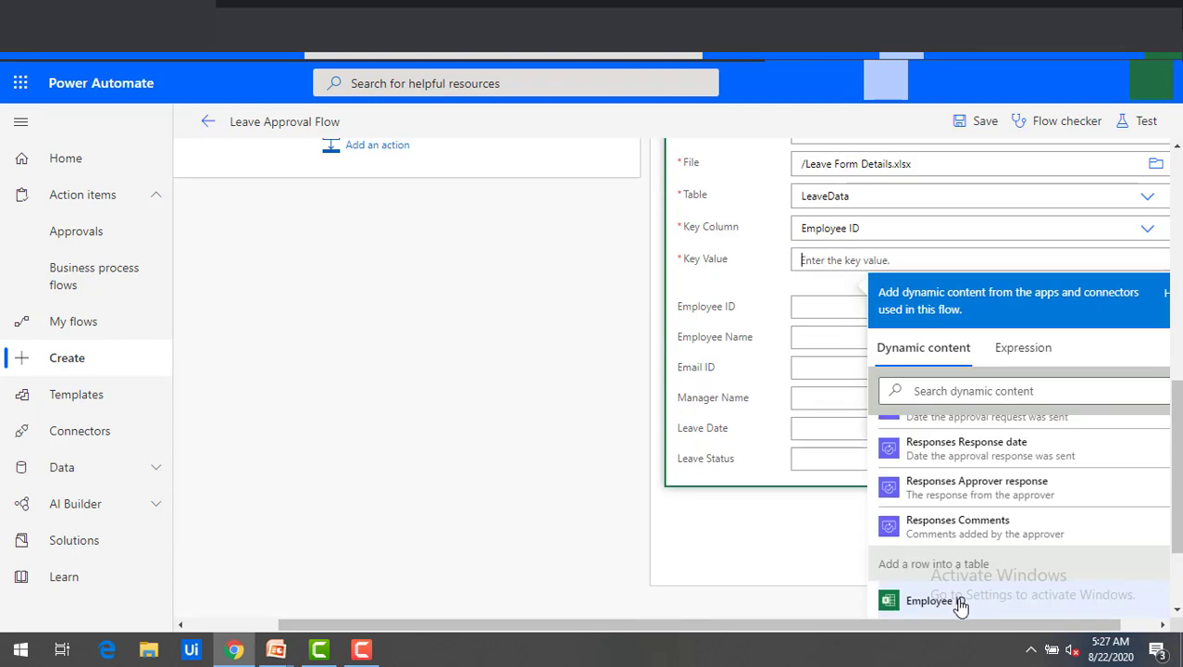
pyautogui.click(960, 602)
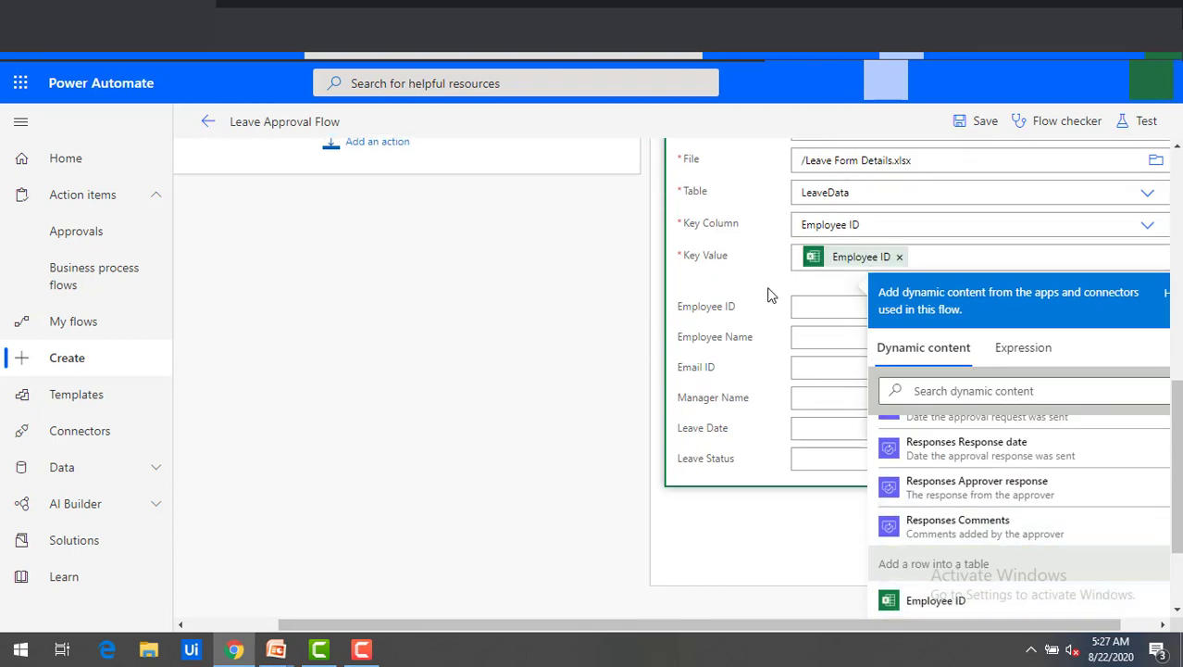
pyautogui.click(767, 294)
pyautogui.write('ou')
pyautogui.write('tcom')
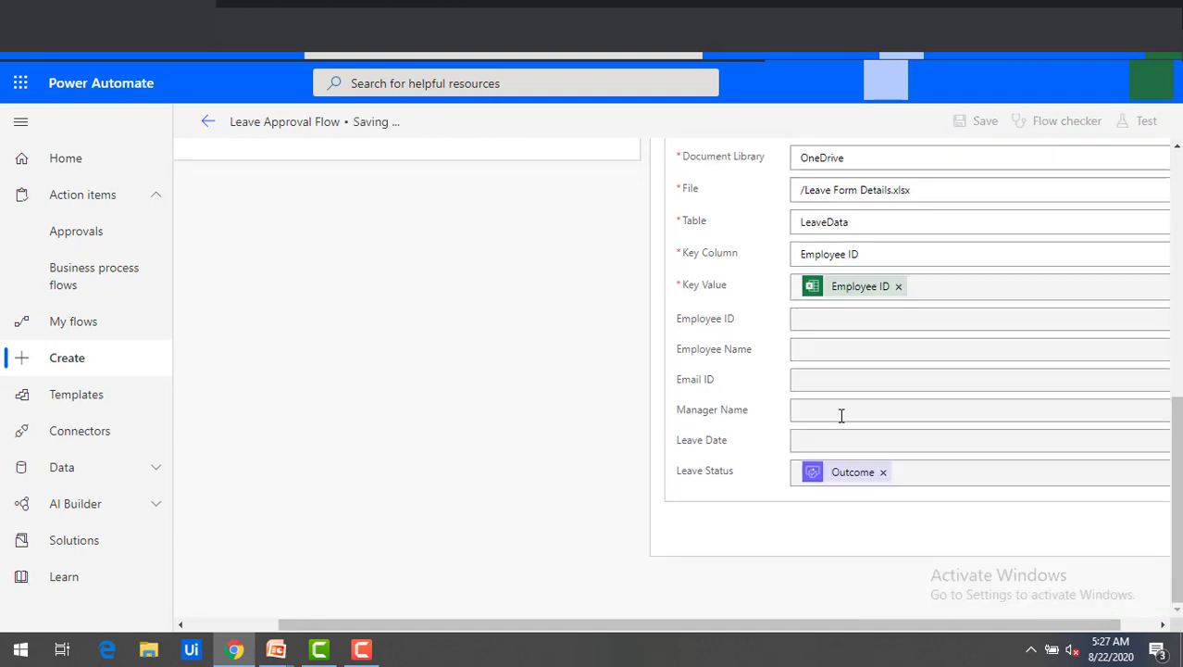
pyautogui.scroll(2, 840, 414)
# Collapse Update a row 2 and pan the canvas left to show both condition branches side by side.
pyautogui.scroll(1, 780, 223)
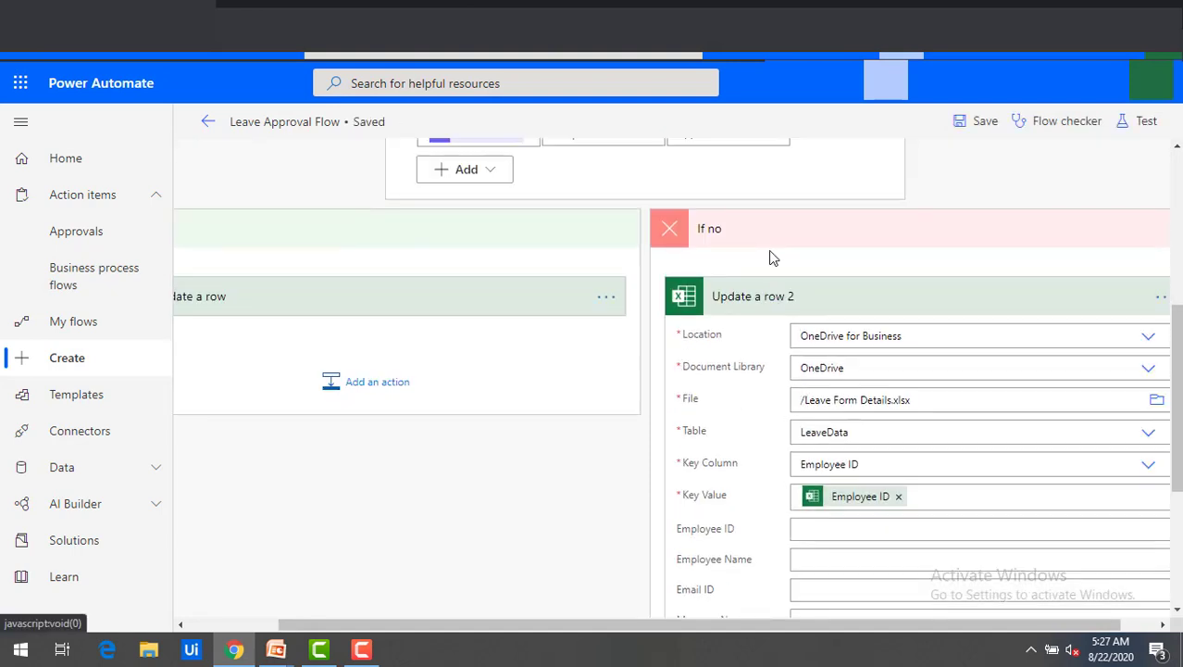
pyautogui.click(789, 294)
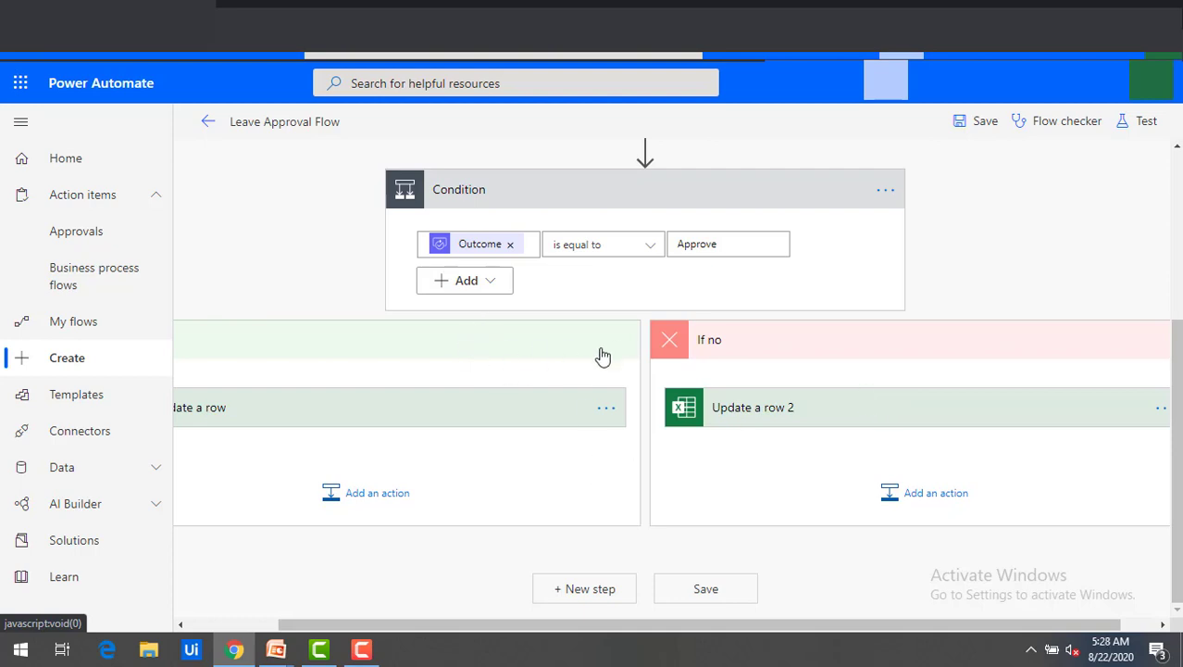
pyautogui.moveTo(591, 626); pyautogui.dragTo(489, 626)
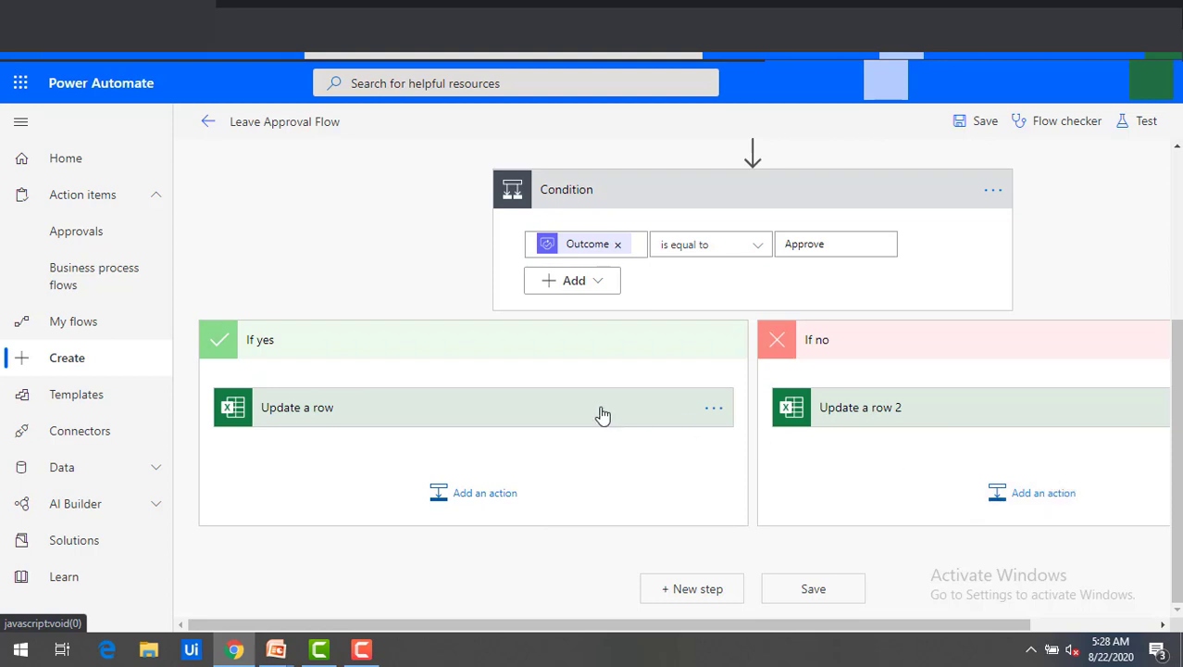
# Add a Send an email notification (V3) action after Update a row in the If yes branch.
pyautogui.click(474, 496)
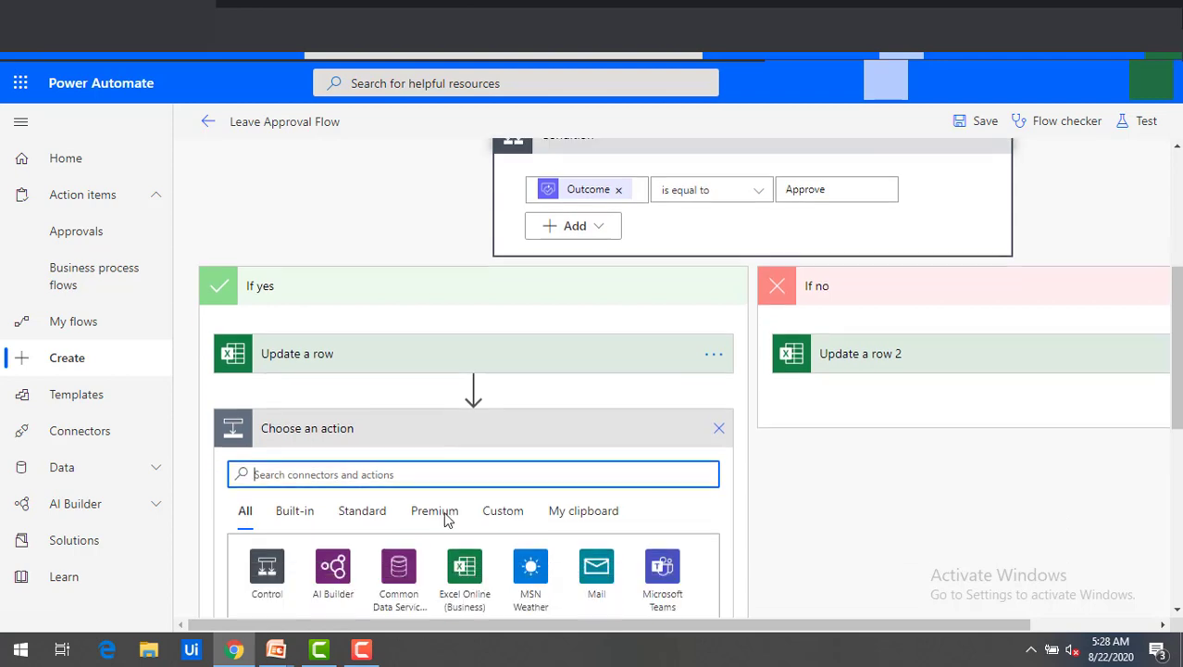
pyautogui.write('email')
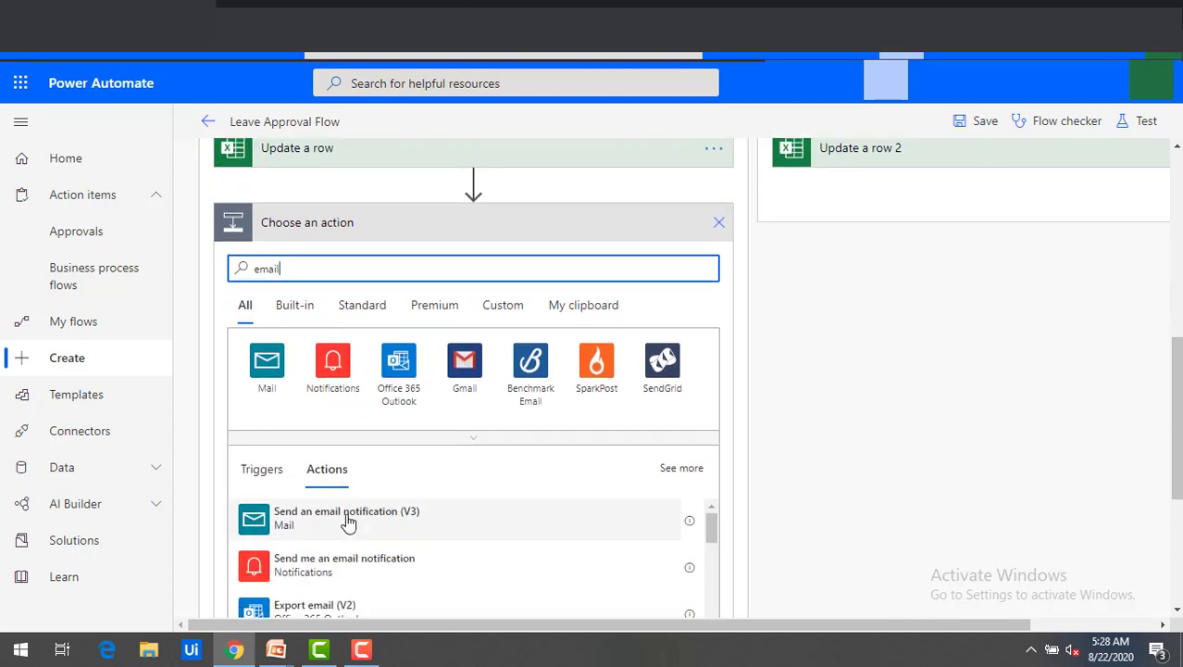
pyautogui.click(348, 524)
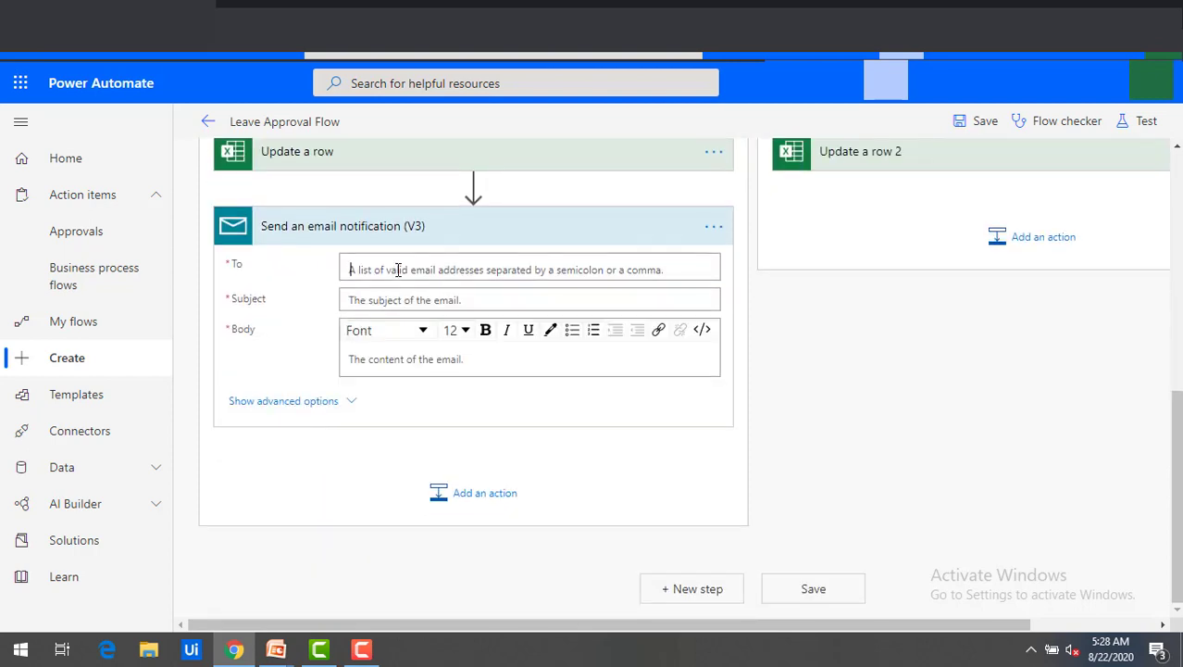
pyautogui.click(502, 5)
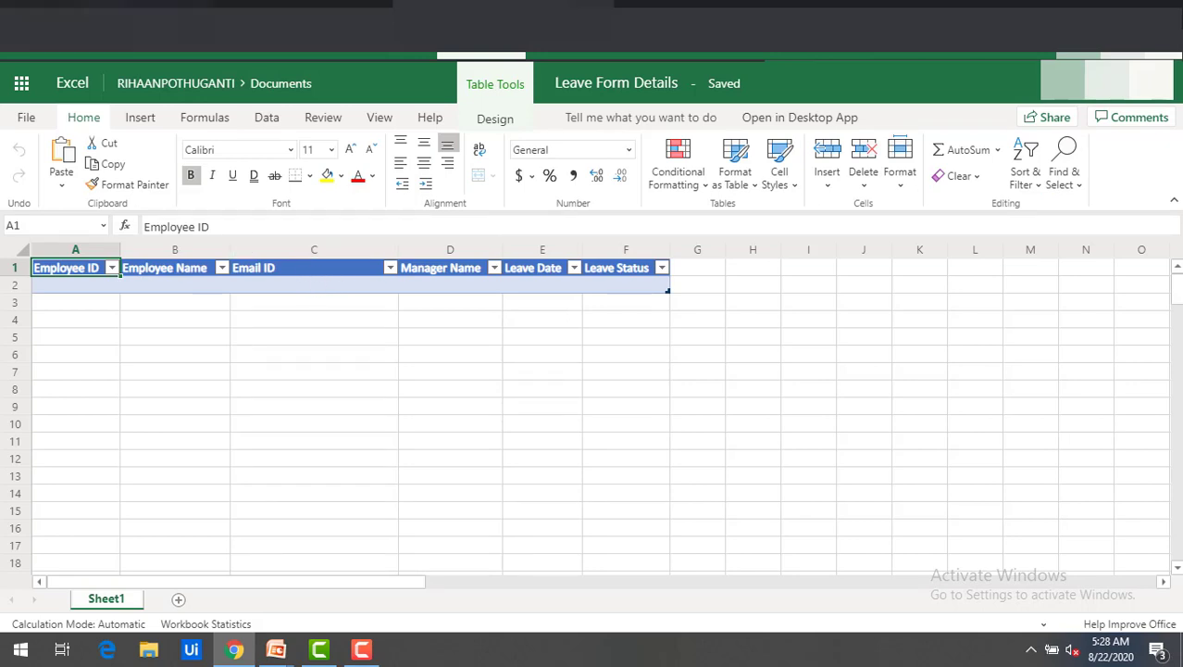
pyautogui.click(107, 5)
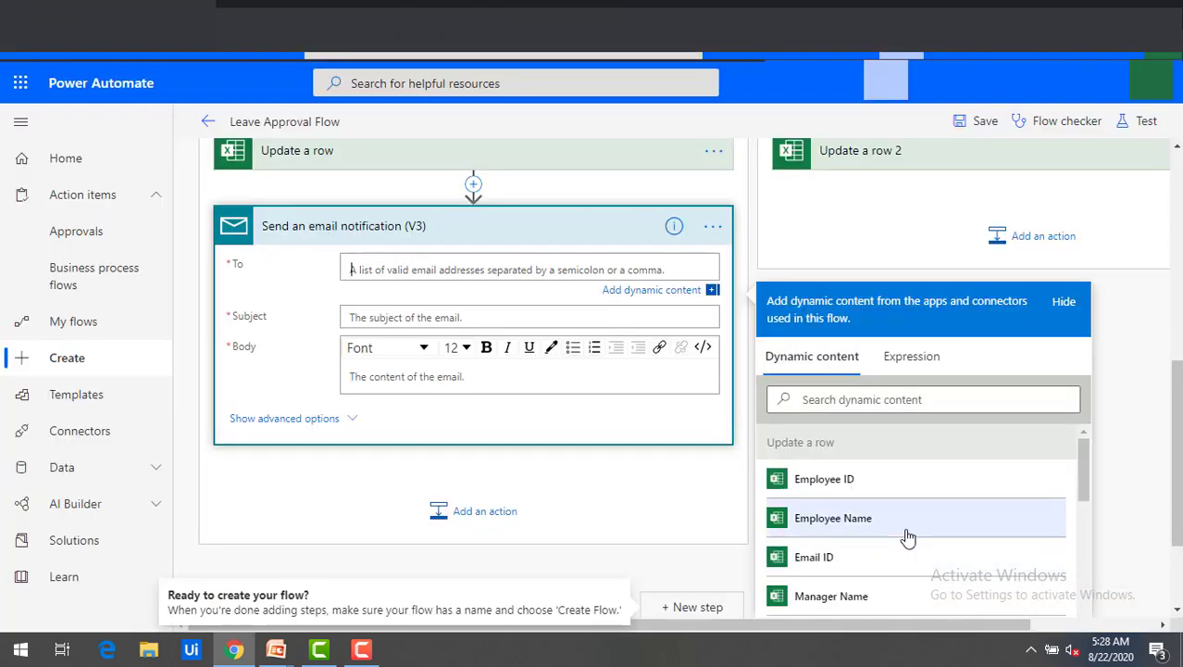
# Address the email to Email ID and set its subject to the approval Outcome.
pyautogui.click(839, 557)
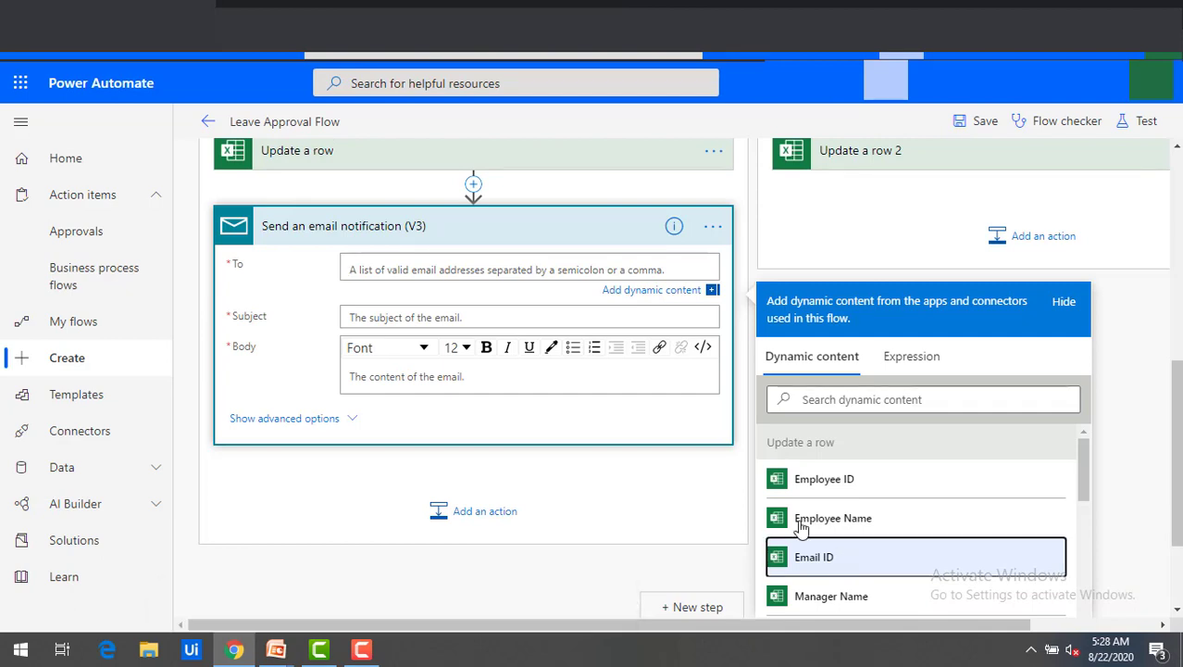
pyautogui.click(452, 317)
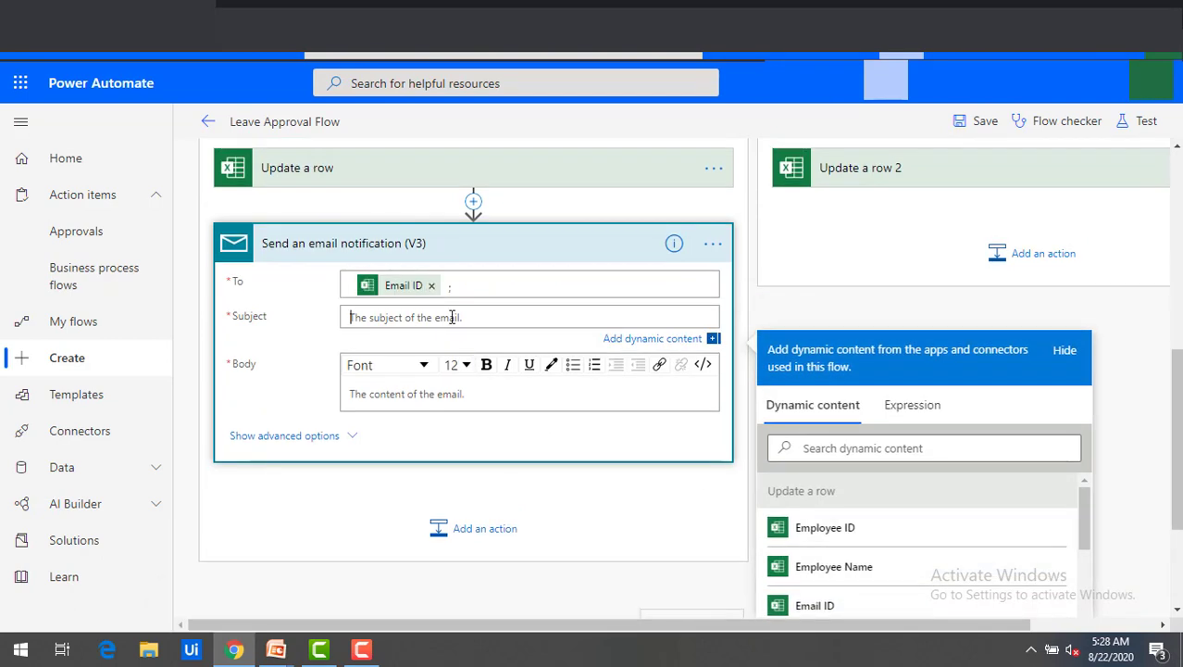
pyautogui.write('o')
pyautogui.press('BackSpace')
pyautogui.scroll(-5, 889, 527)
pyautogui.click(954, 529)
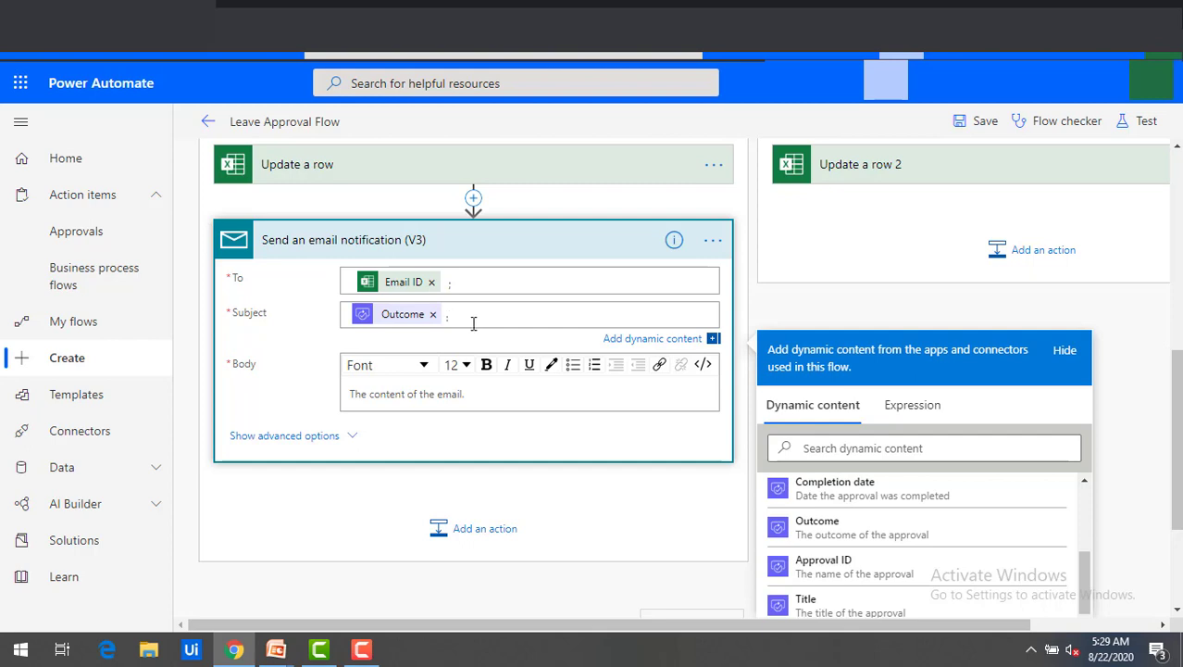
pyautogui.click(419, 397)
# Start the body with 'Hi' plus Employee Name, then a line 'your leave is' plus Outcome.
pyautogui.write('Hi')
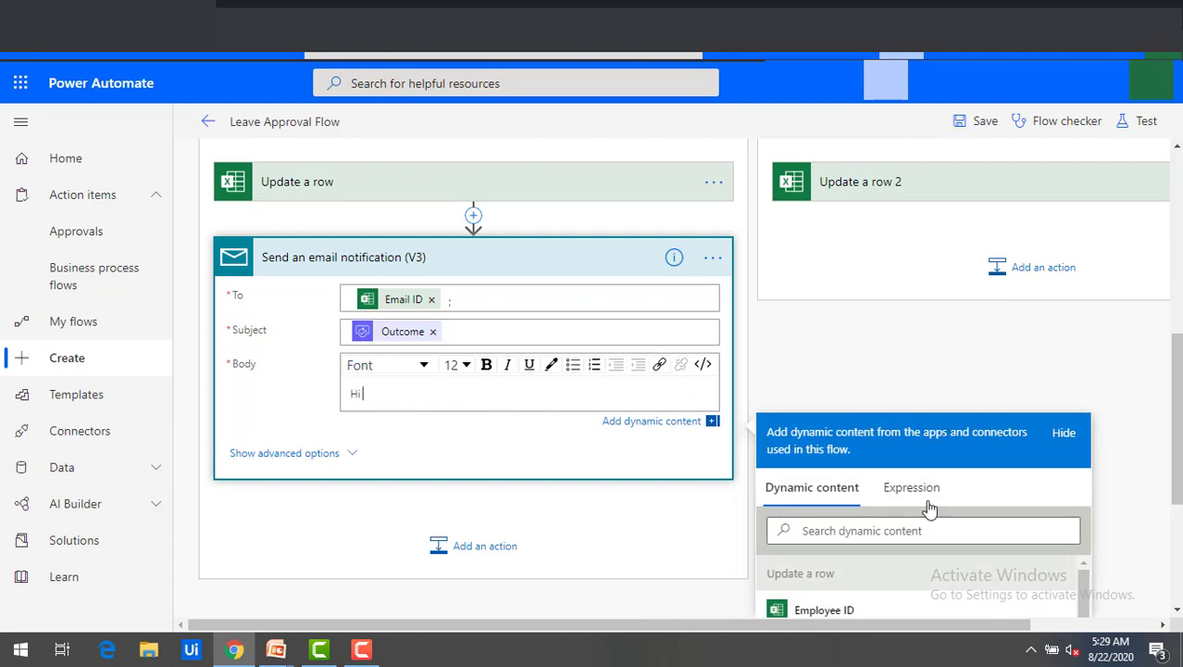
pyautogui.scroll(-1, 1146, 515)
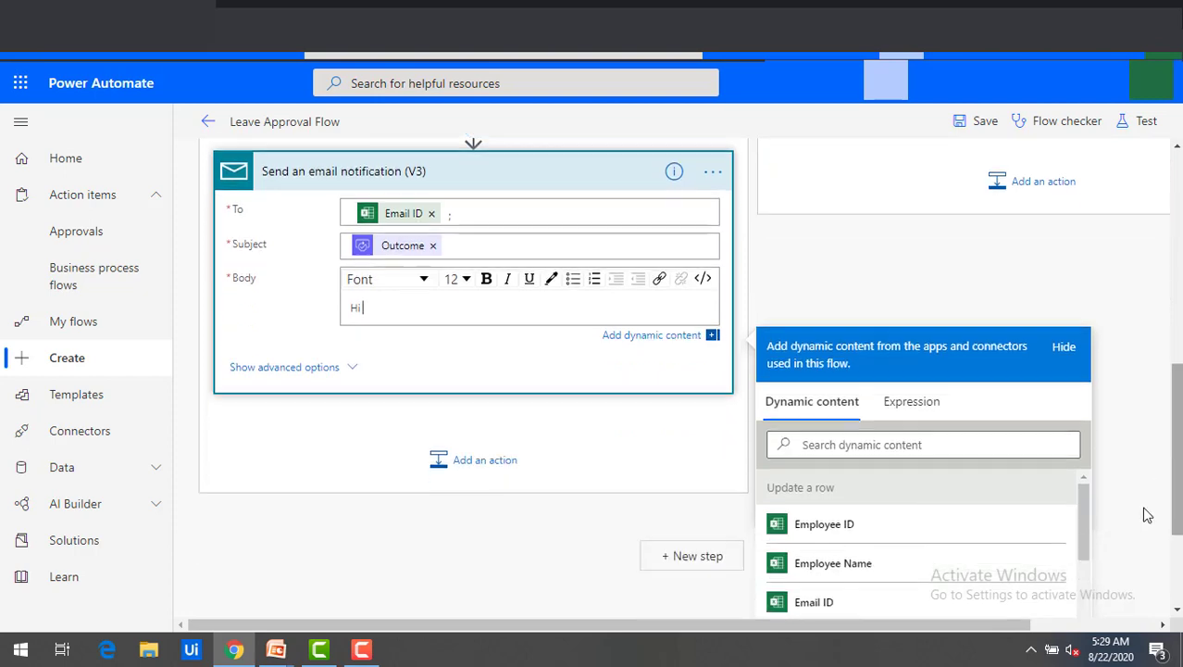
pyautogui.click(852, 565)
pyautogui.write(',')
pyautogui.press('Return')
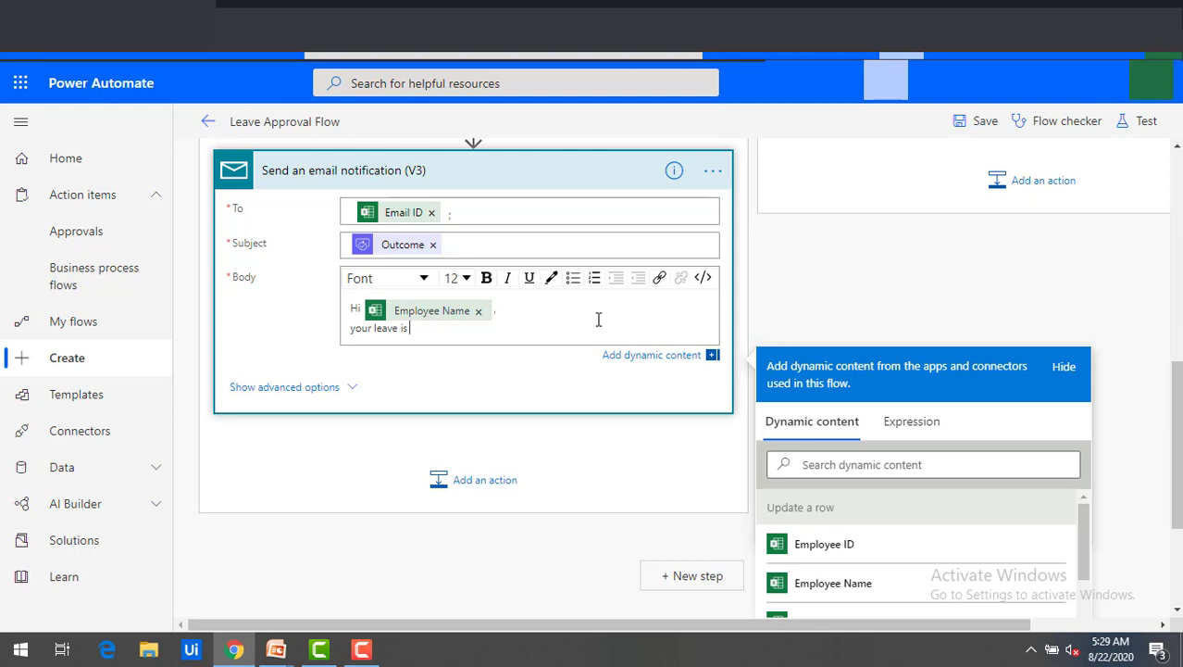
pyautogui.scroll(-1, 898, 554)
pyautogui.scroll(-1, 1170, 491)
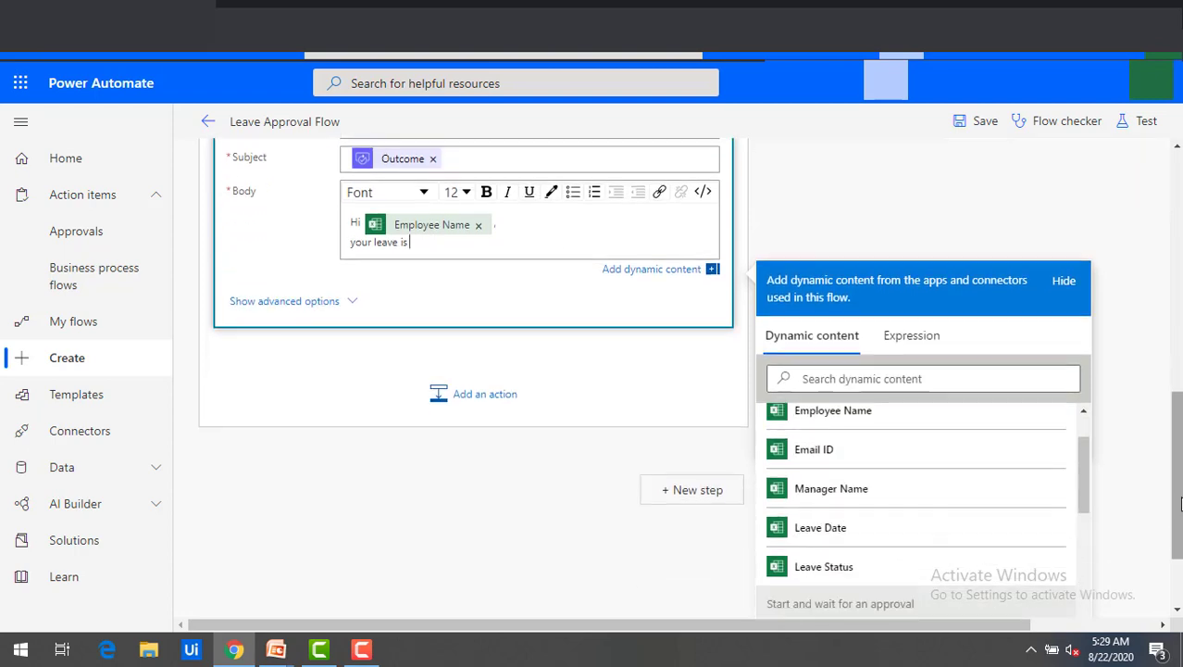
pyautogui.scroll(-3, 1115, 521)
pyautogui.click(861, 501)
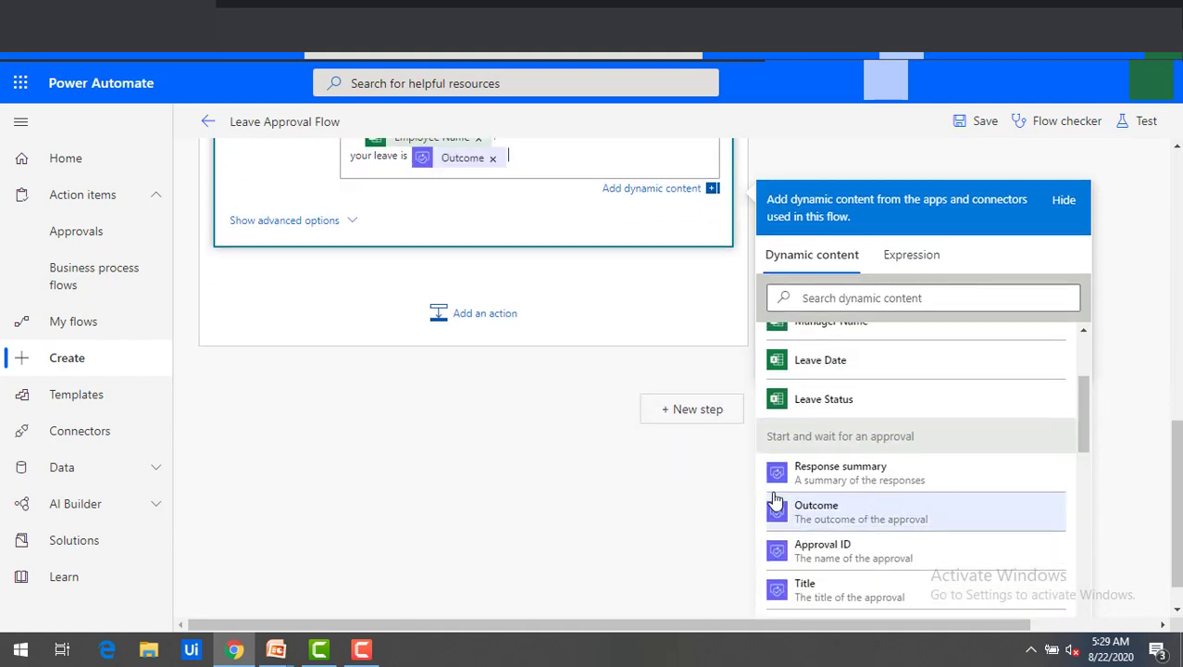
pyautogui.scroll(1, 601, 461)
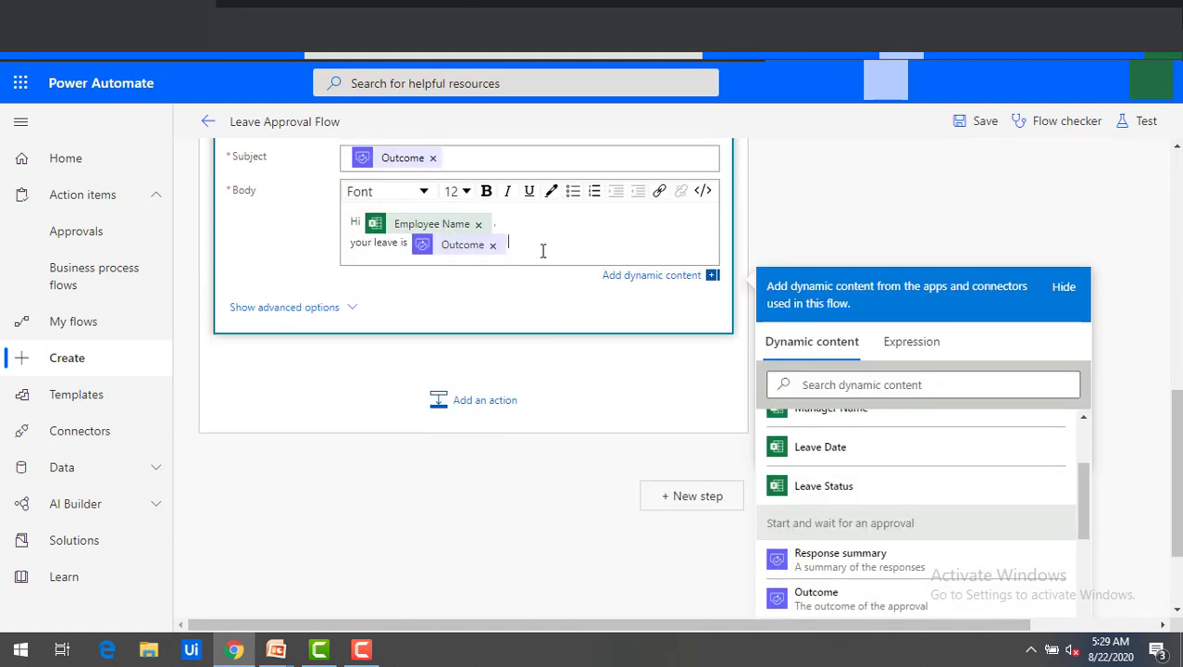
# Sign off the body with 'Thanks ,' and the Manager Name on new lines.
pyautogui.press('Return')
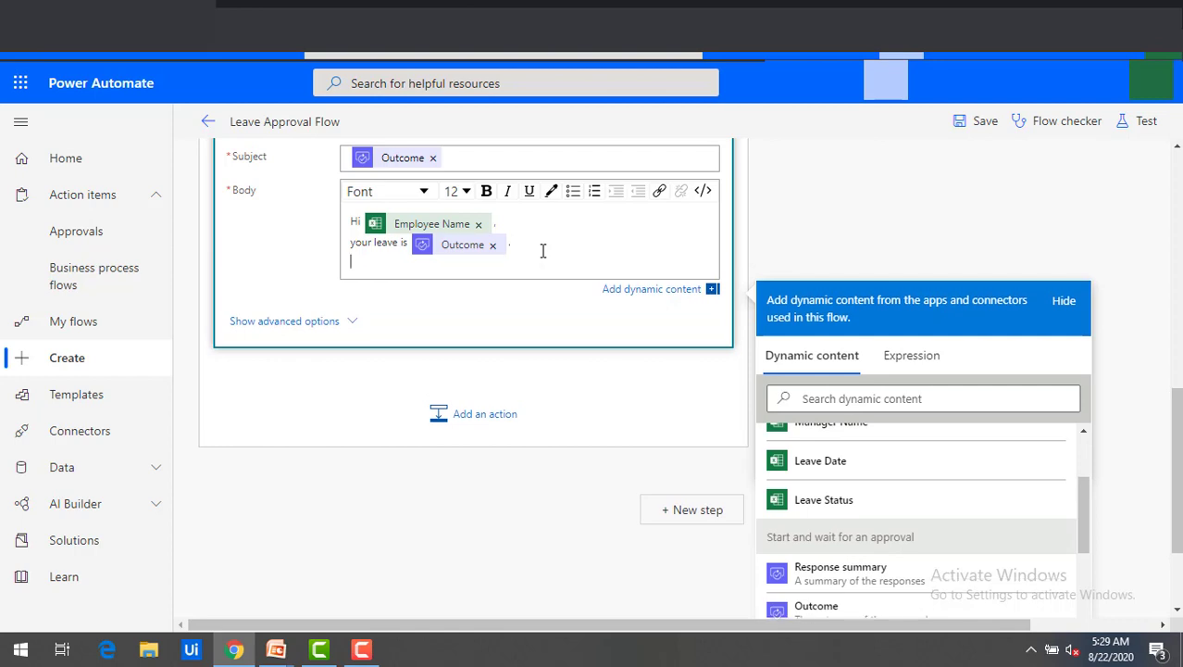
pyautogui.write('Thanks ,')
pyautogui.press('Return')
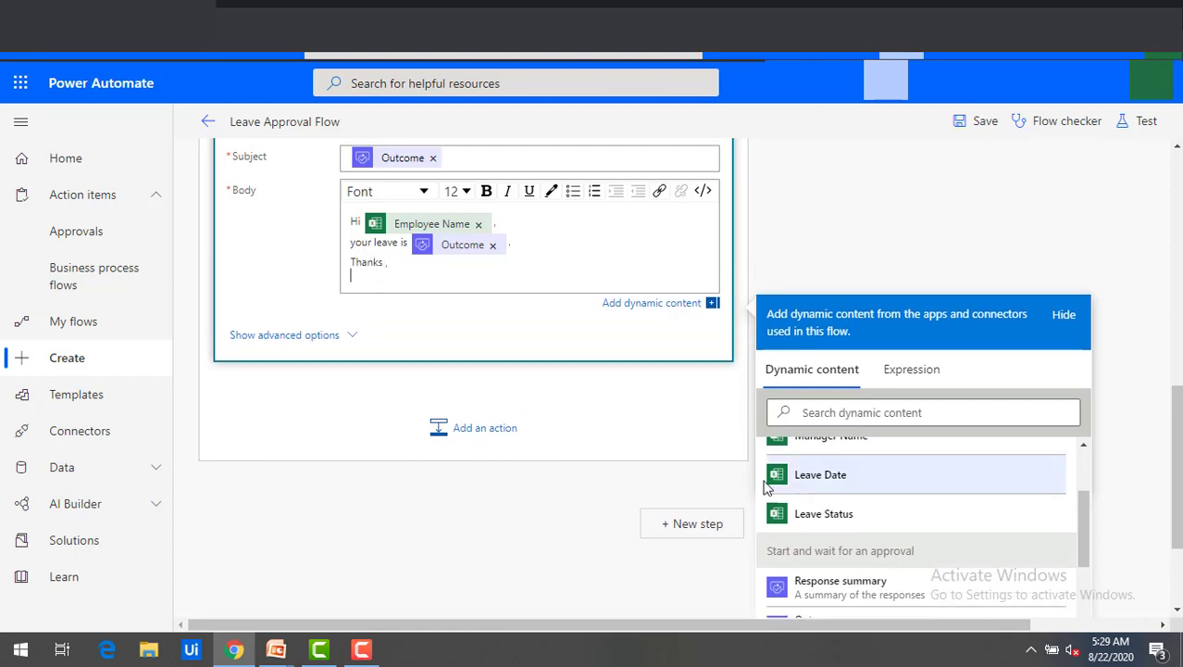
pyautogui.scroll(1, 856, 535)
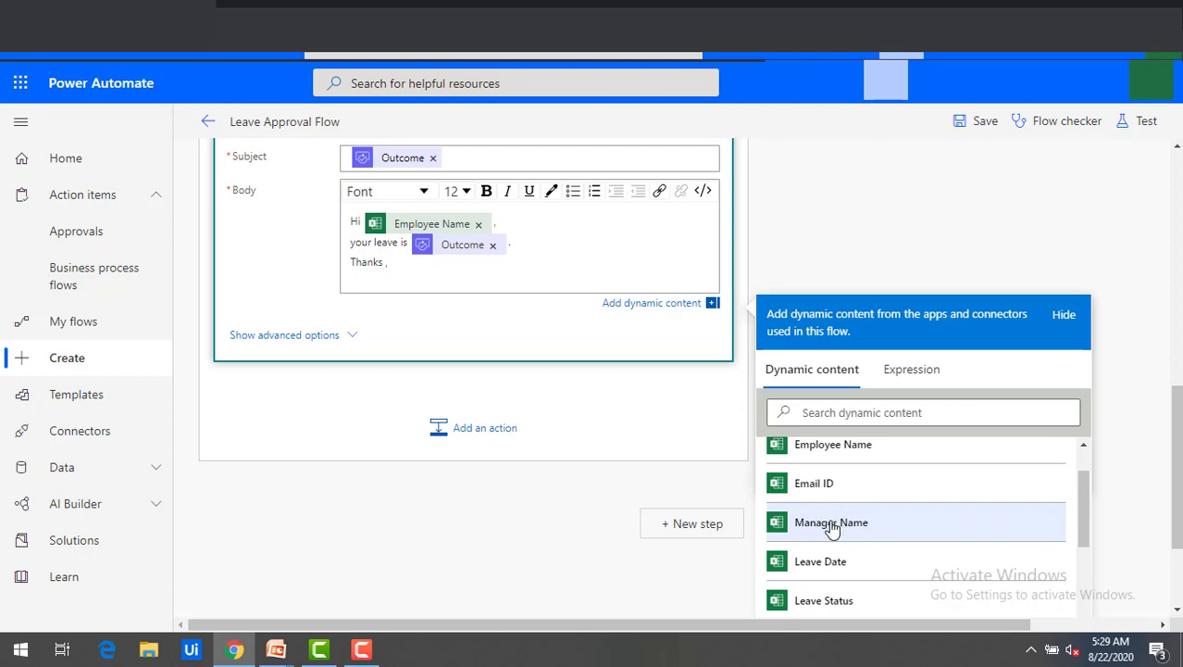
pyautogui.click(833, 522)
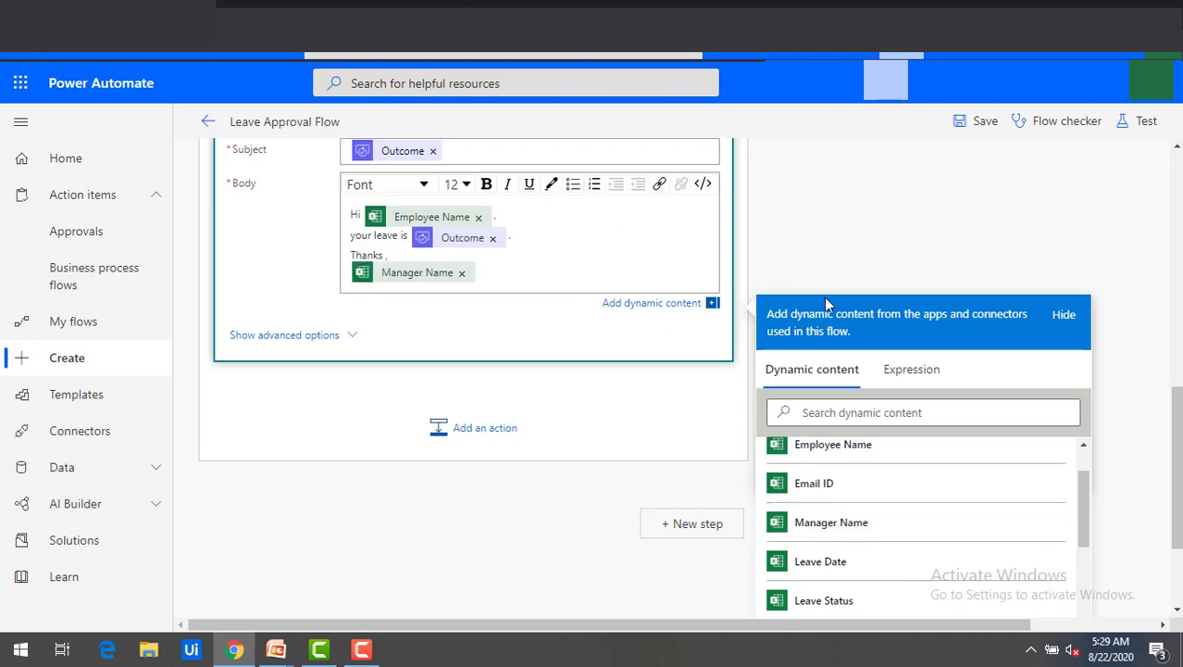
pyautogui.click(626, 408)
pyautogui.scroll(3, 626, 409)
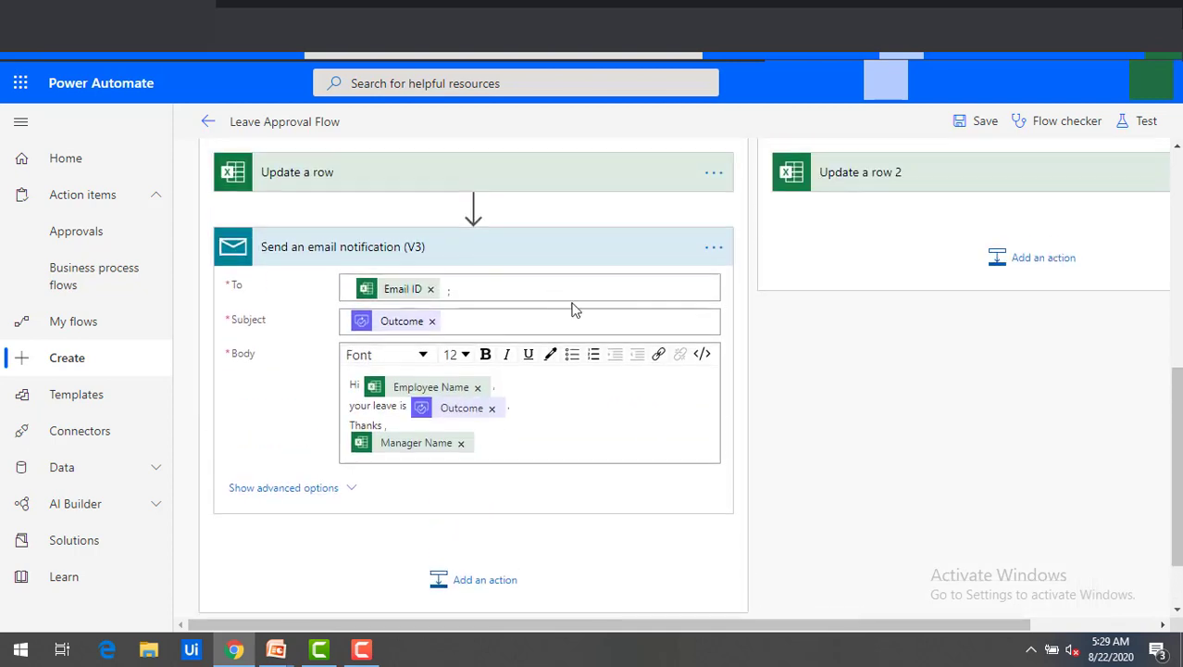
# Add a second email notification under Update a row 2, addressed to Email ID.
pyautogui.click(1044, 259)
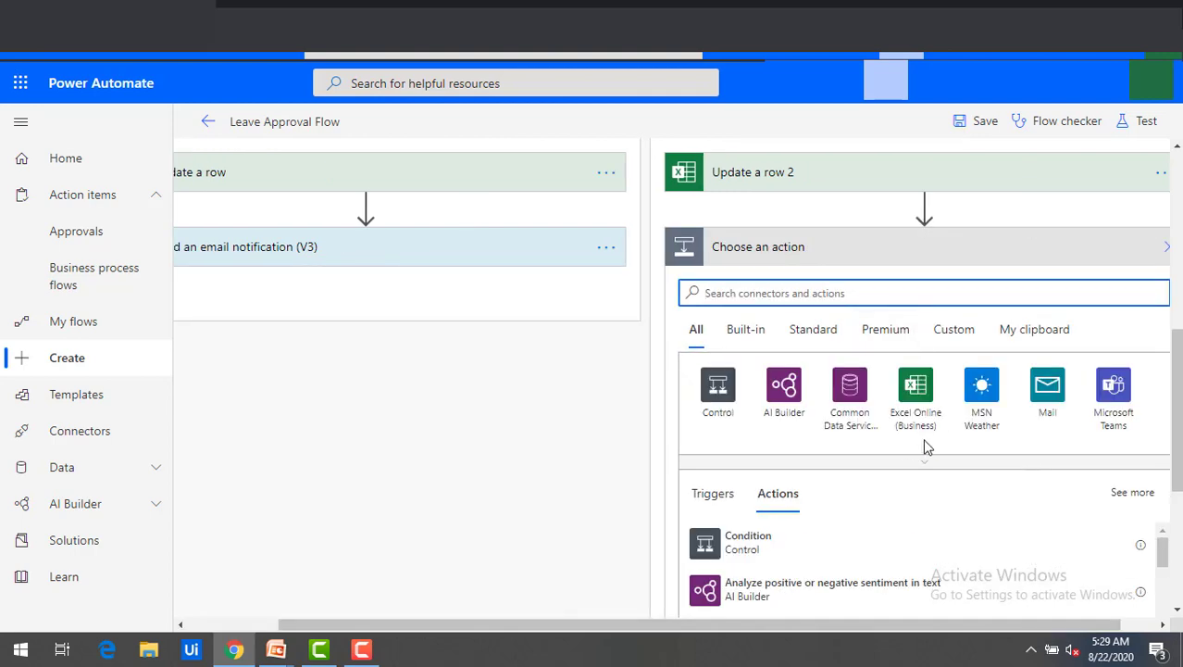
pyautogui.write('email')
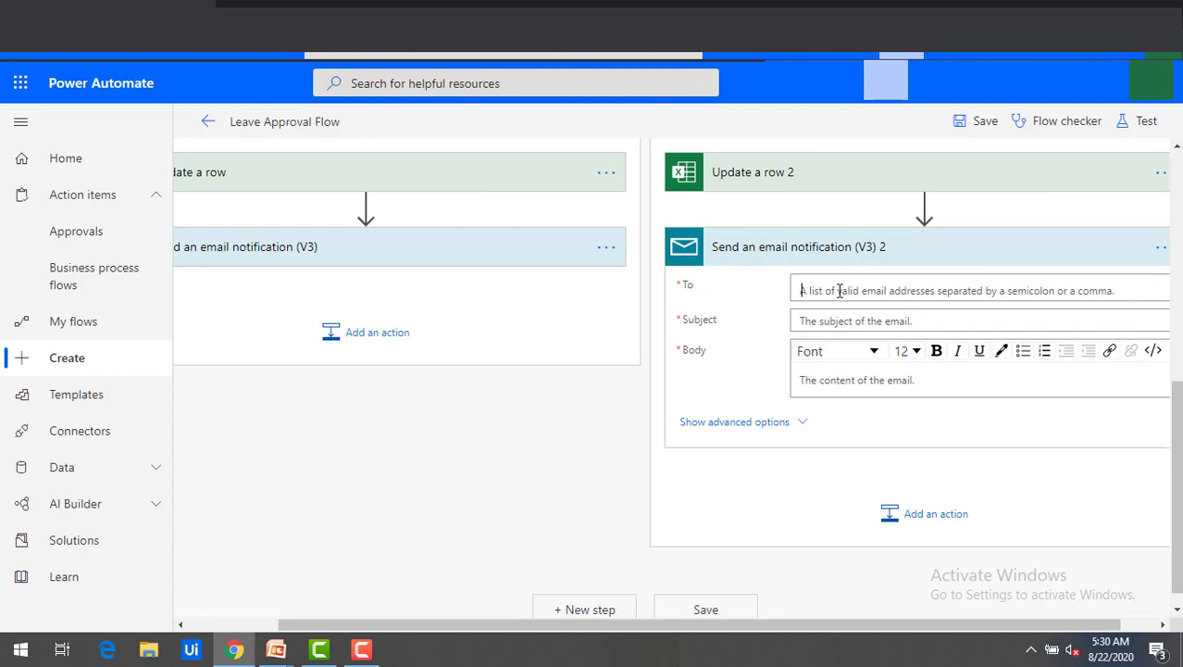
pyautogui.click(839, 291)
pyautogui.scroll(-1, 998, 560)
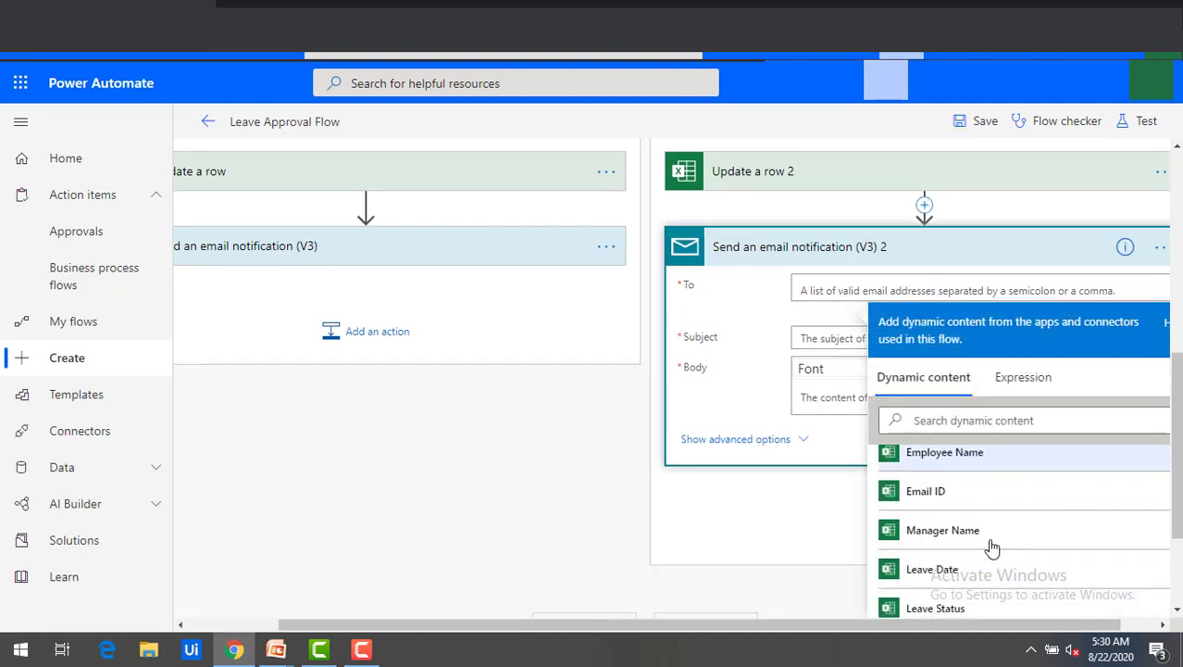
pyautogui.click(958, 498)
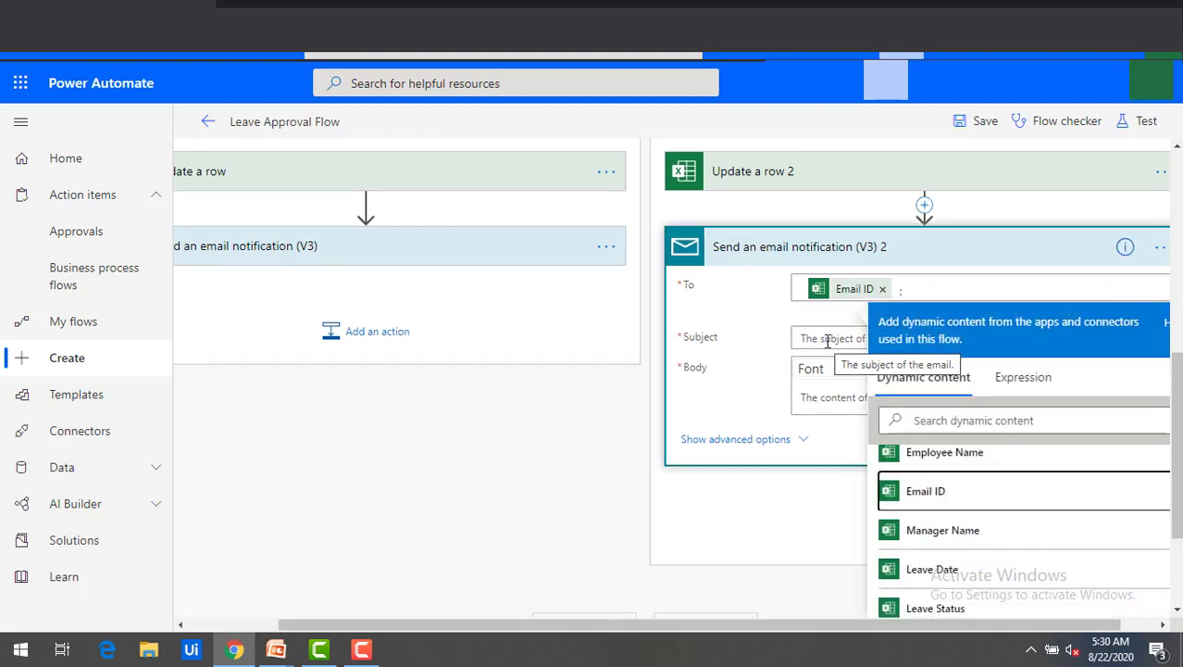
# Set the second email's subject to 'your request is' with the approval Outcome.
pyautogui.click(828, 339)
pyautogui.write('c')
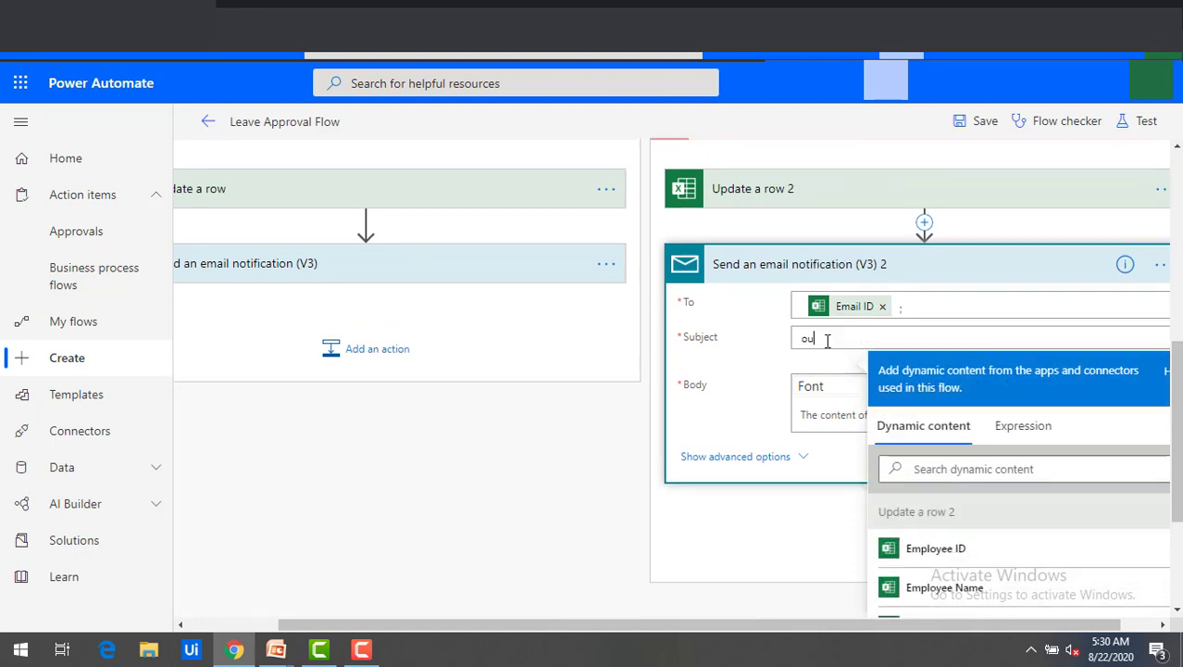
pyautogui.press('BackSpace')
pyautogui.press('BackSpace')
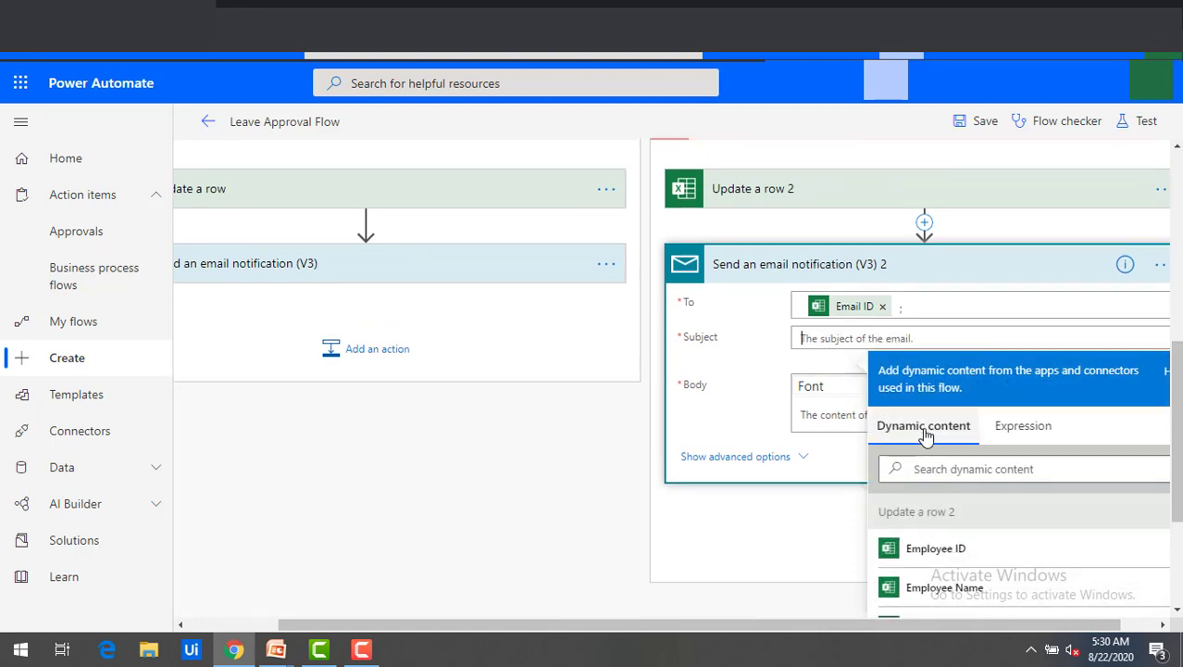
pyautogui.scroll(-1, 1003, 541)
pyautogui.scroll(-3, 1004, 541)
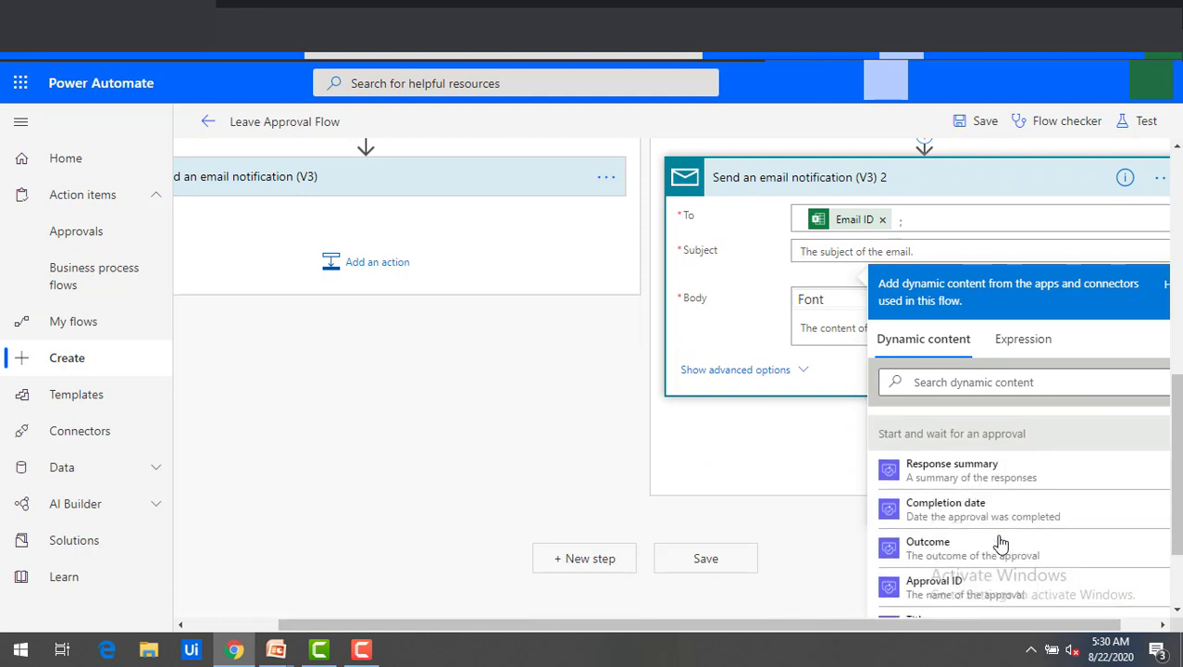
pyautogui.click(929, 546)
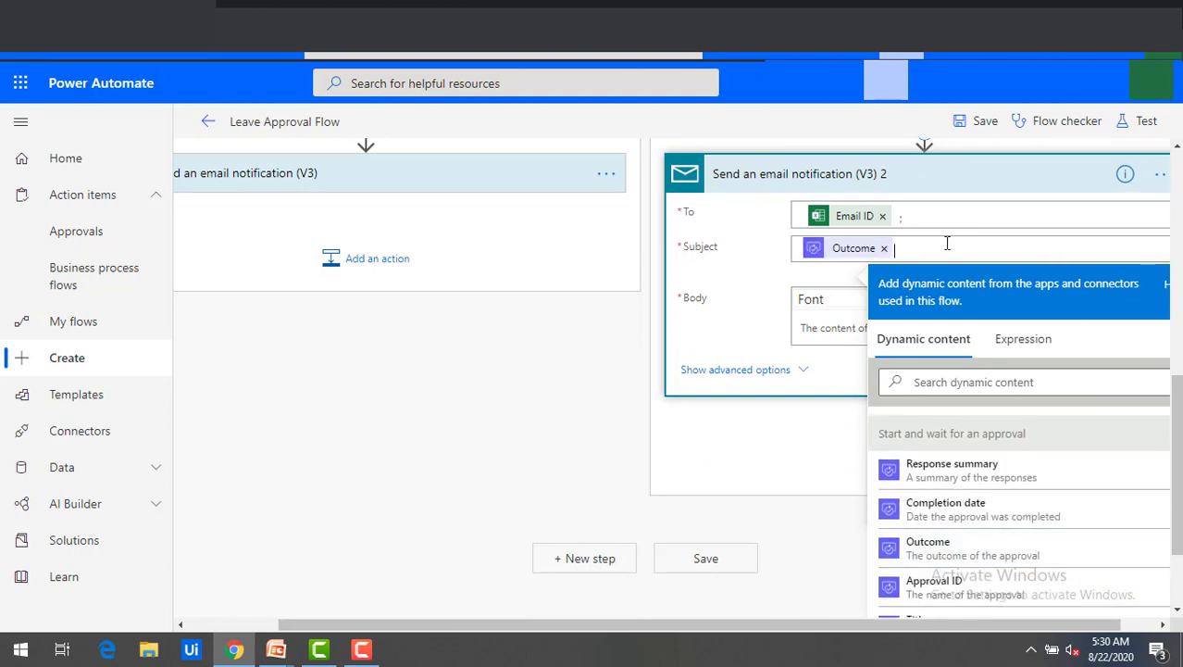
pyautogui.write('you r')
pyautogui.press('BackSpace')
pyautogui.press('BackSpace')
pyautogui.write('r request')
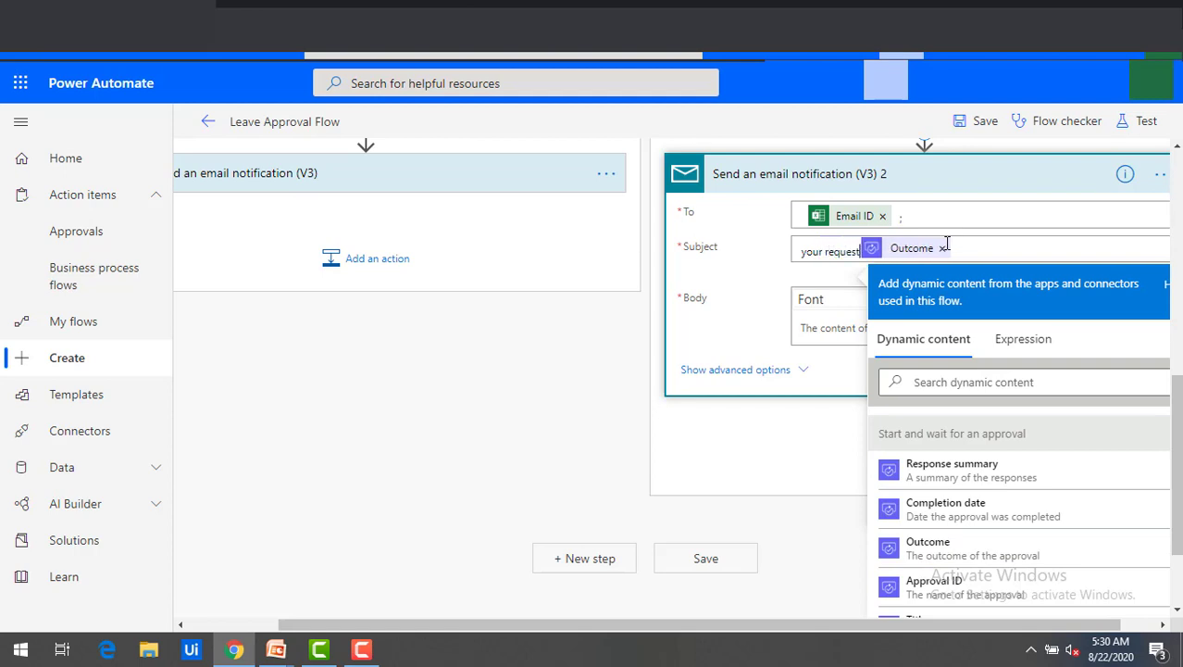
pyautogui.write(' is')
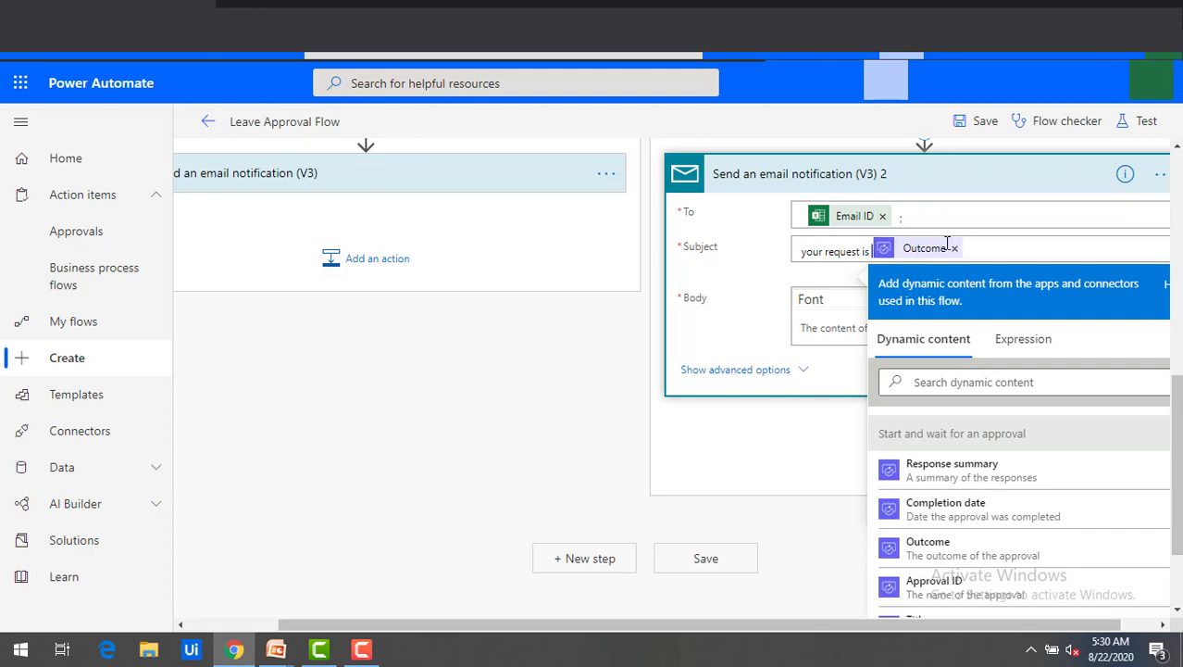
pyautogui.click(817, 329)
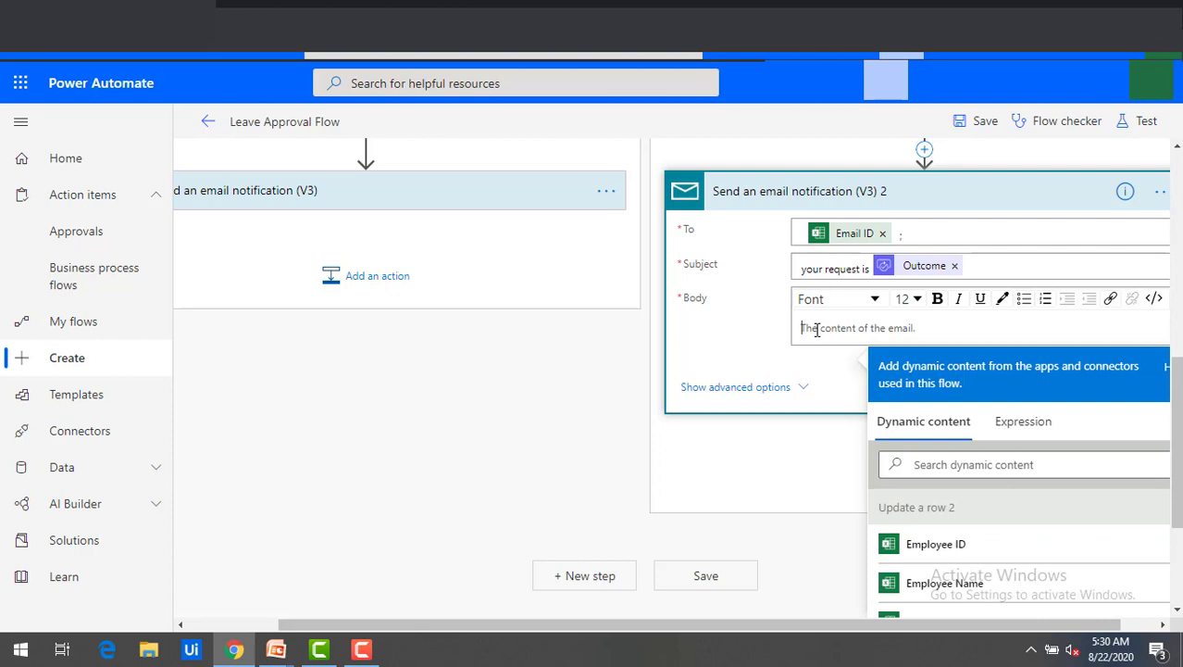
# Insert the approval Outcome into the rejection email body, then collapse that email step.
pyautogui.scroll(-3, 1019, 510)
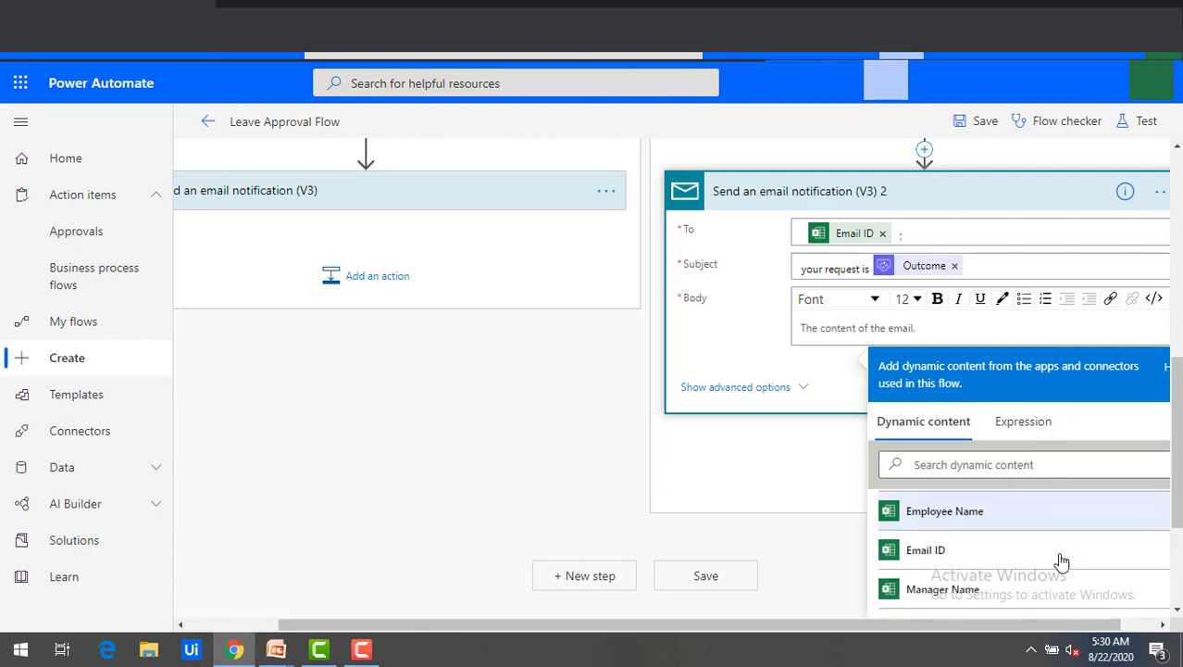
pyautogui.scroll(-2, 972, 586)
pyautogui.click(972, 586)
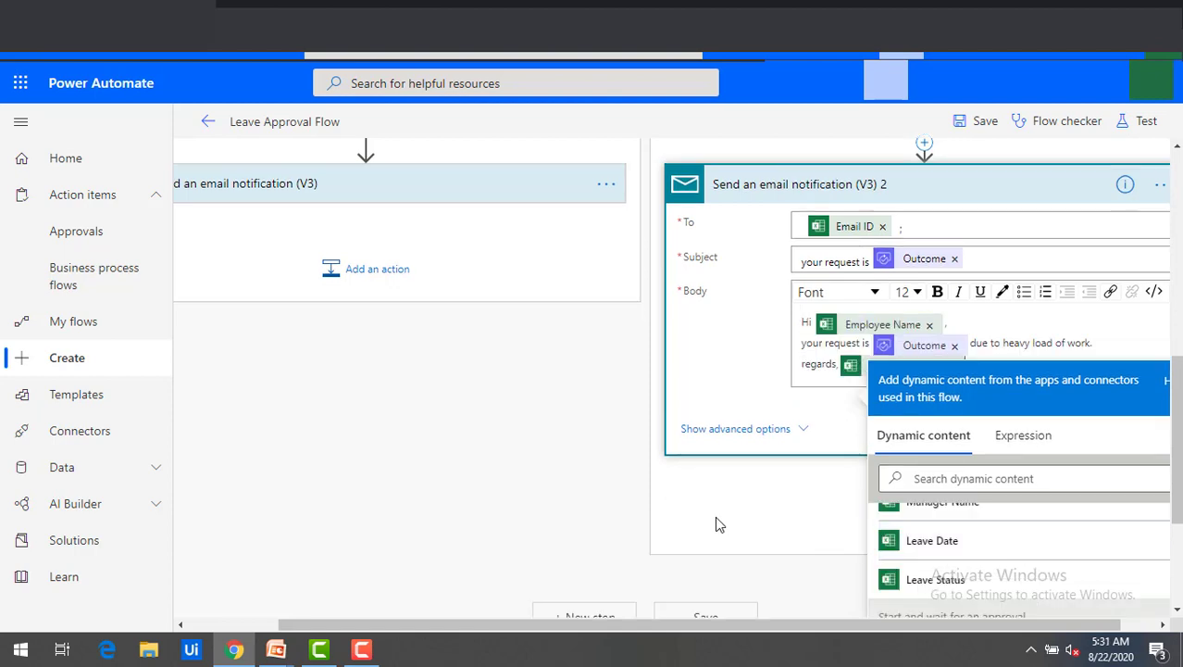
pyautogui.click(715, 524)
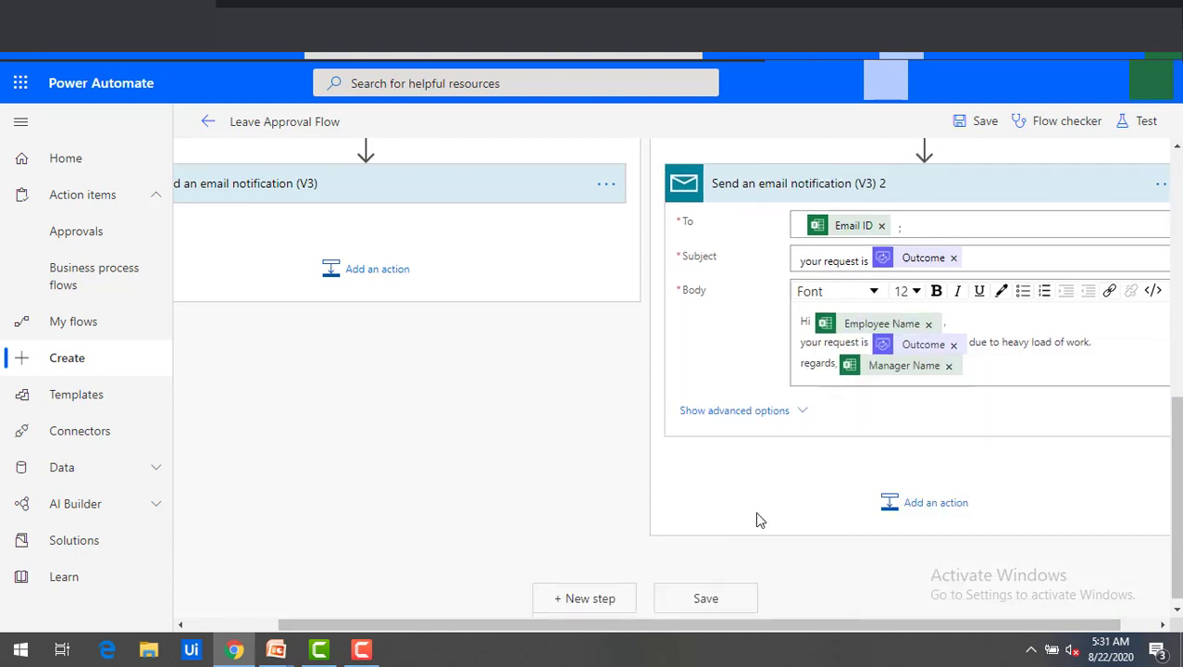
pyautogui.scroll(1, 379, 386)
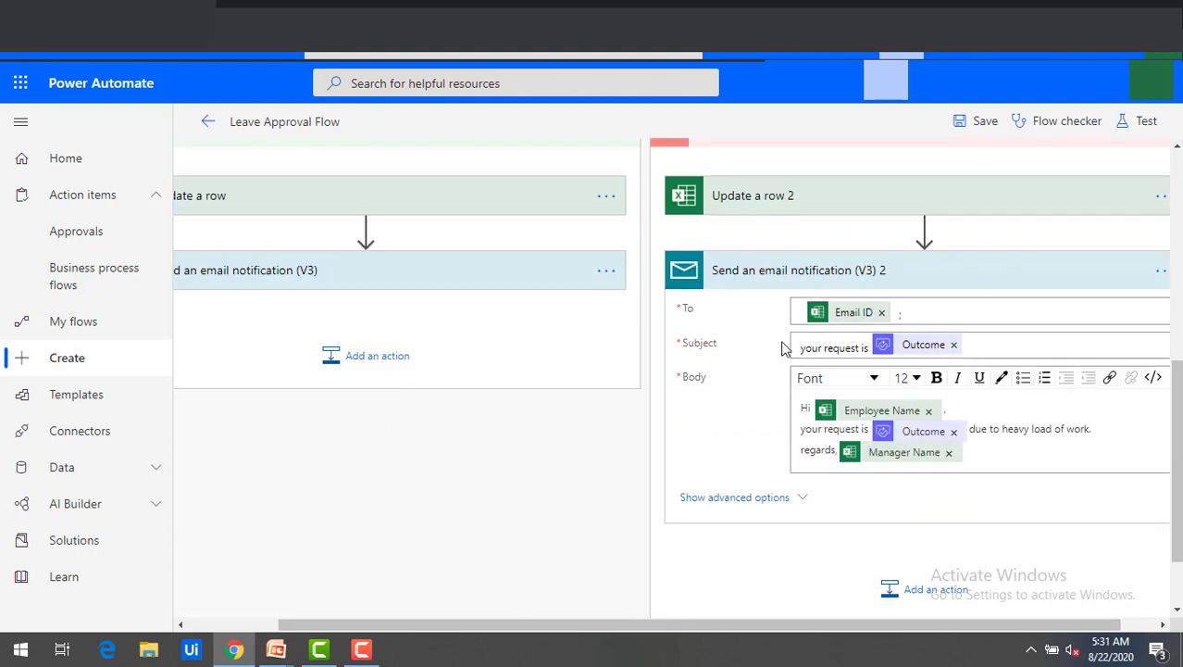
pyautogui.click(979, 268)
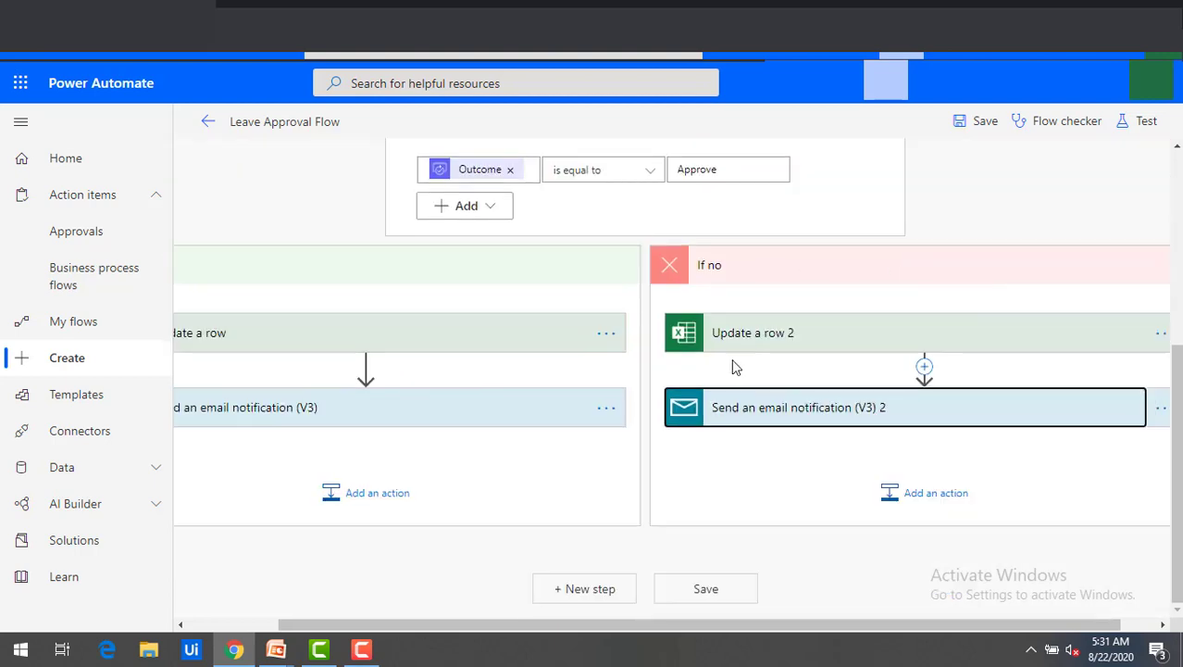
pyautogui.scroll(2, 607, 322)
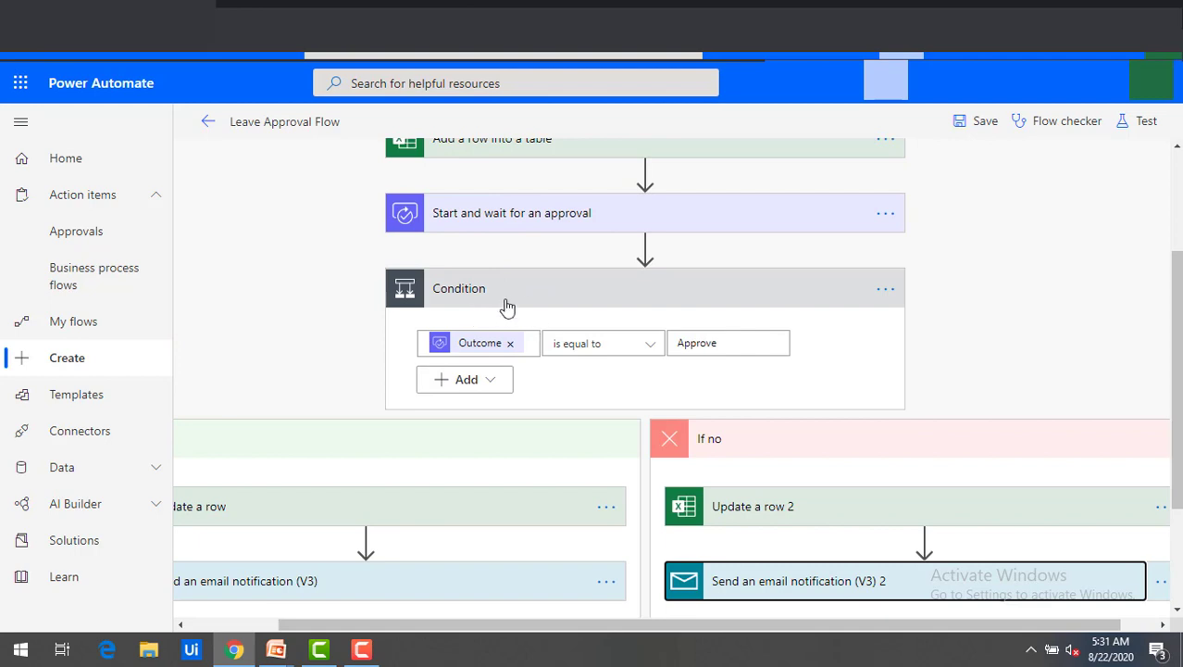
pyautogui.scroll(-1, 1043, 449)
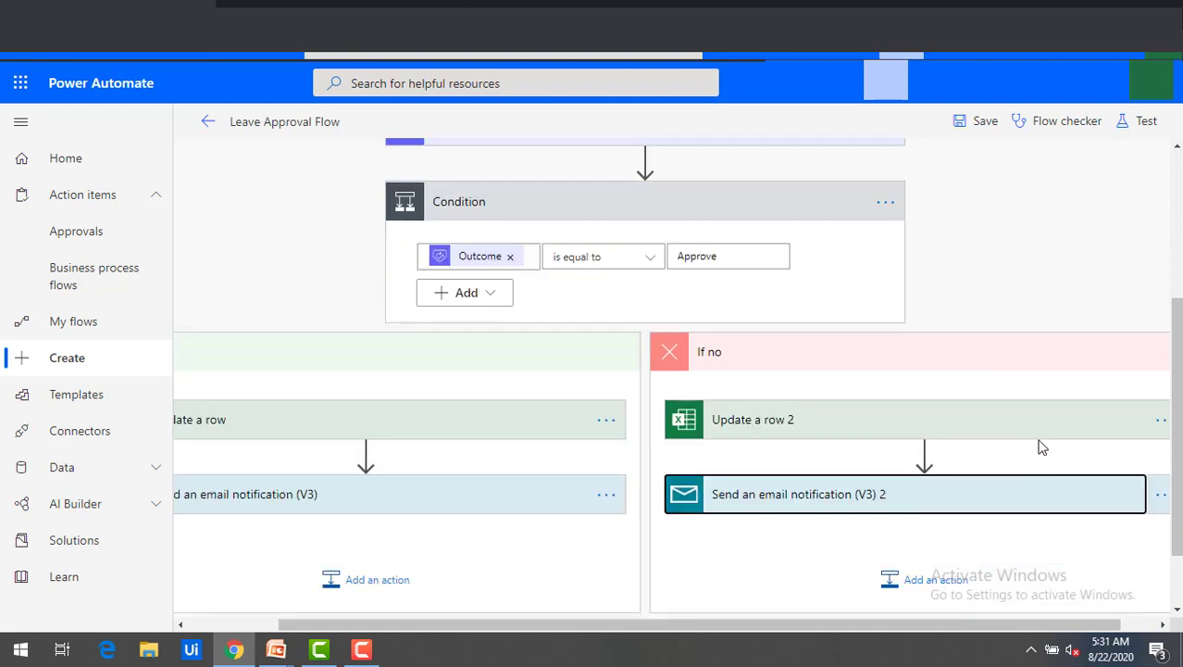
pyautogui.scroll(-1, 1043, 447)
# Save the flow and review the Start and wait for an approval step by expanding and collapsing it.
pyautogui.click(706, 592)
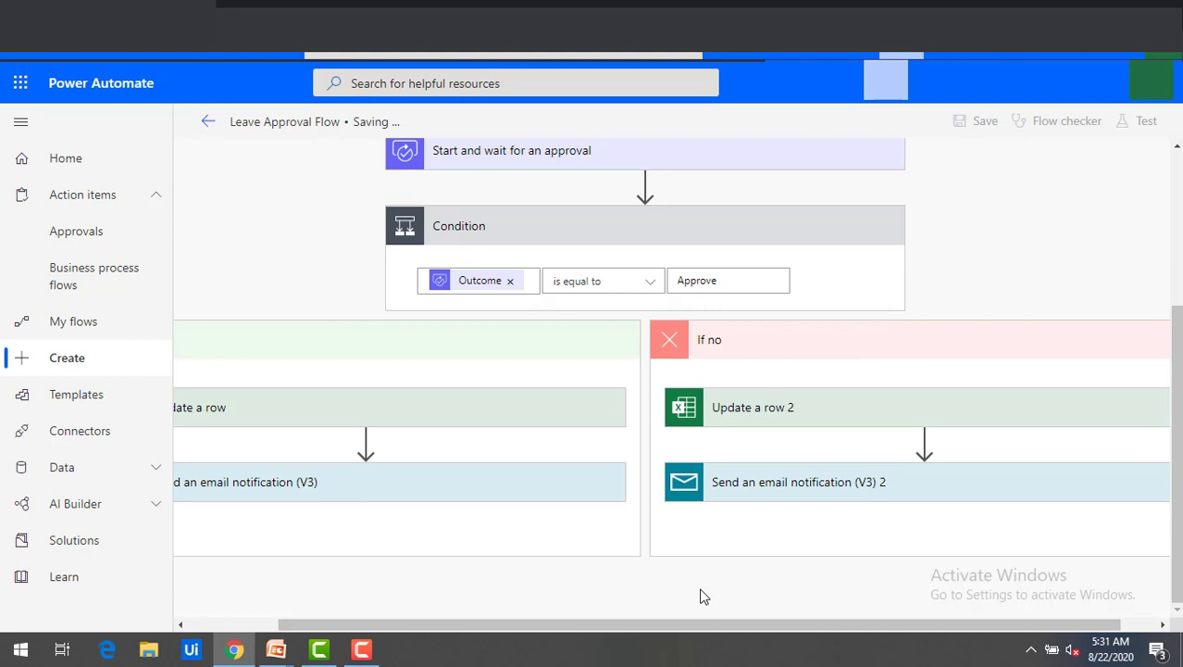
pyautogui.scroll(-1, 706, 572)
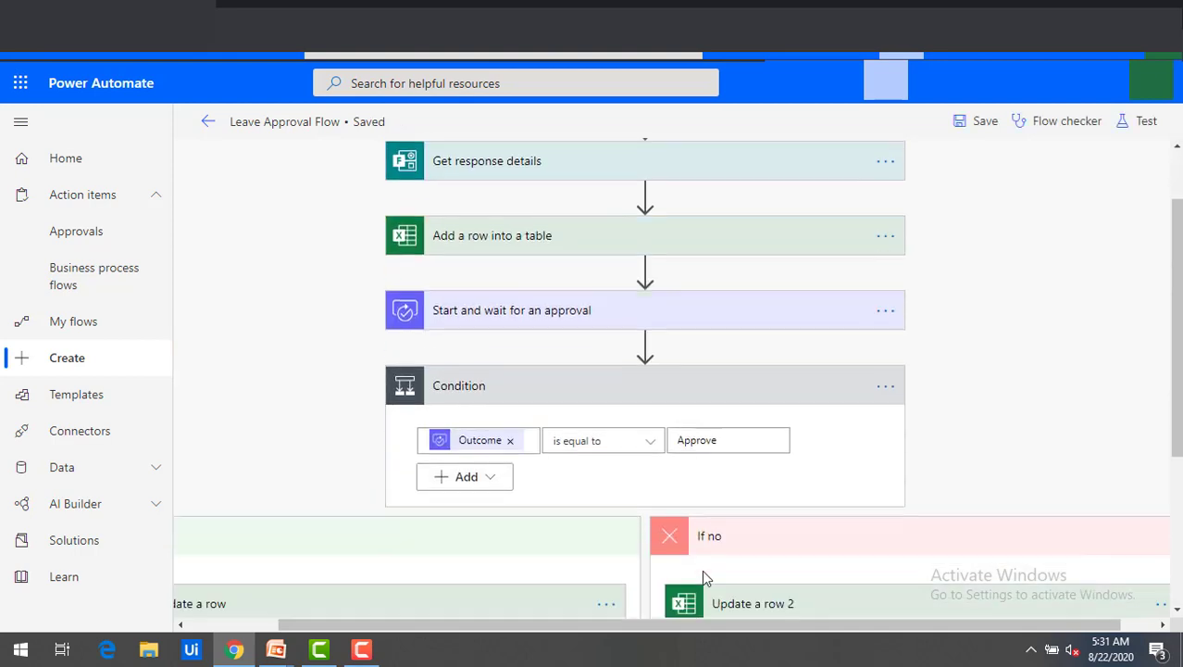
pyautogui.scroll(1, 680, 465)
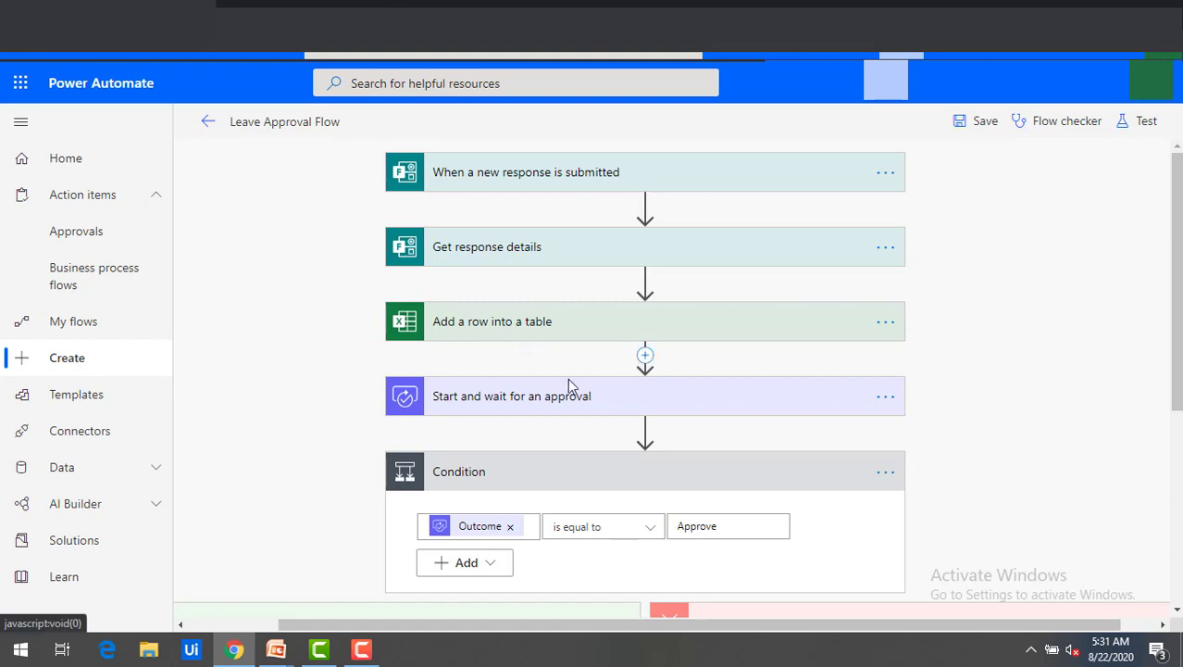
pyautogui.click(527, 405)
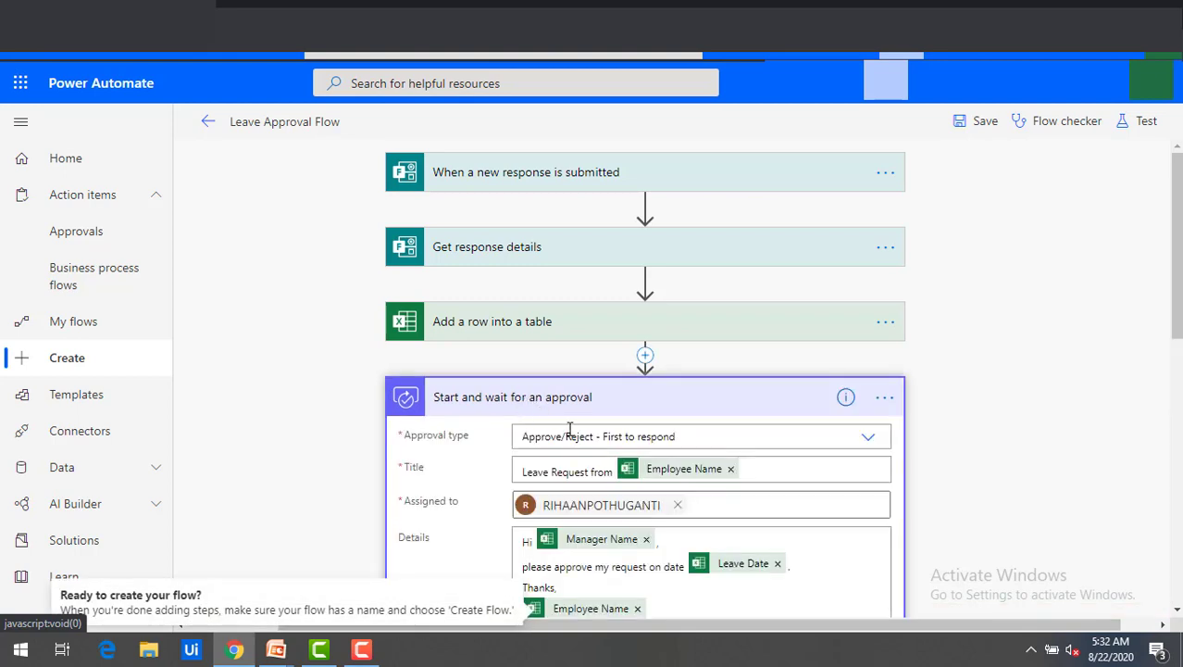
pyautogui.click(498, 396)
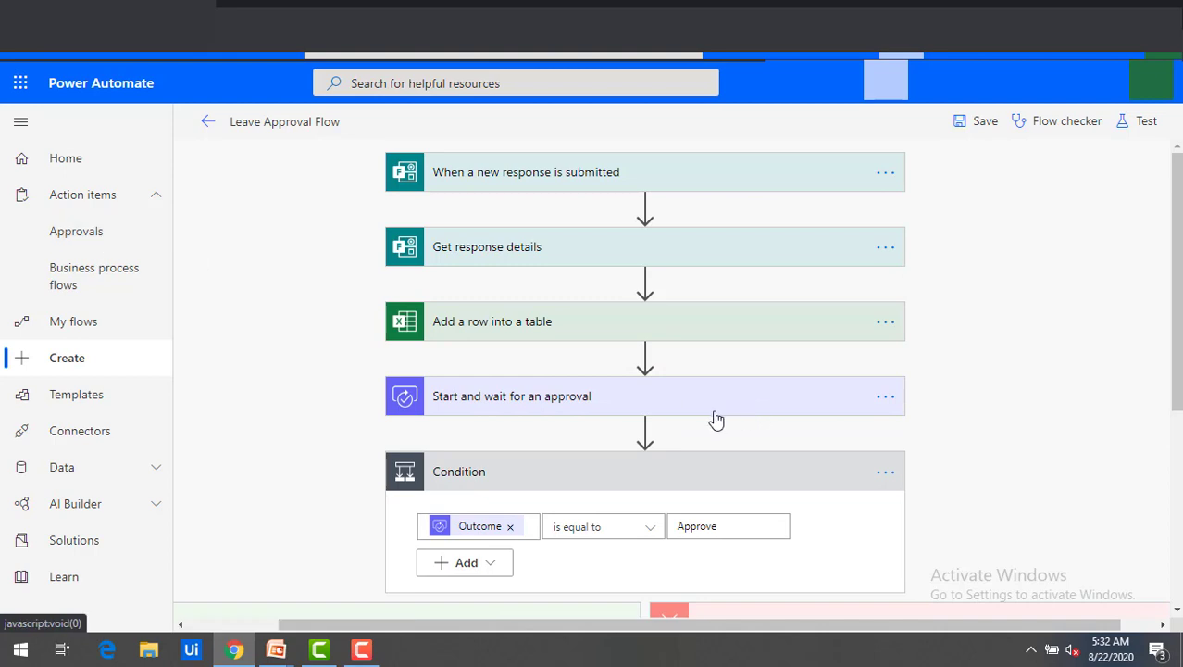
pyautogui.scroll(-1, 714, 419)
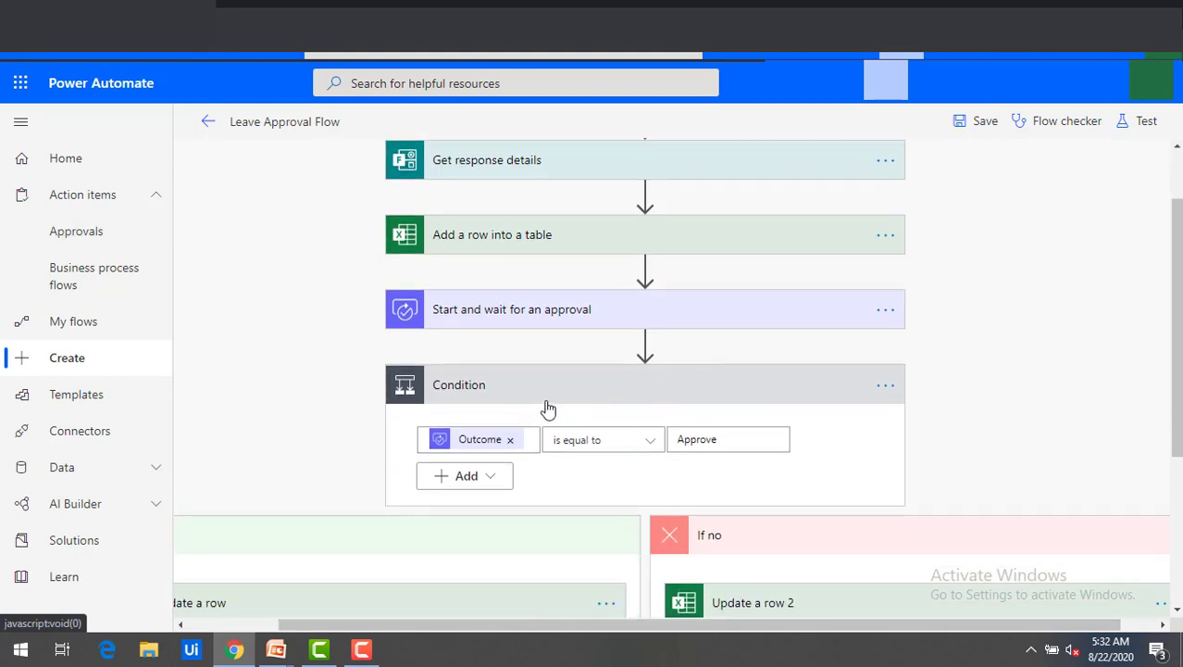
pyautogui.scroll(-1, 547, 409)
pyautogui.scroll(-1, 416, 560)
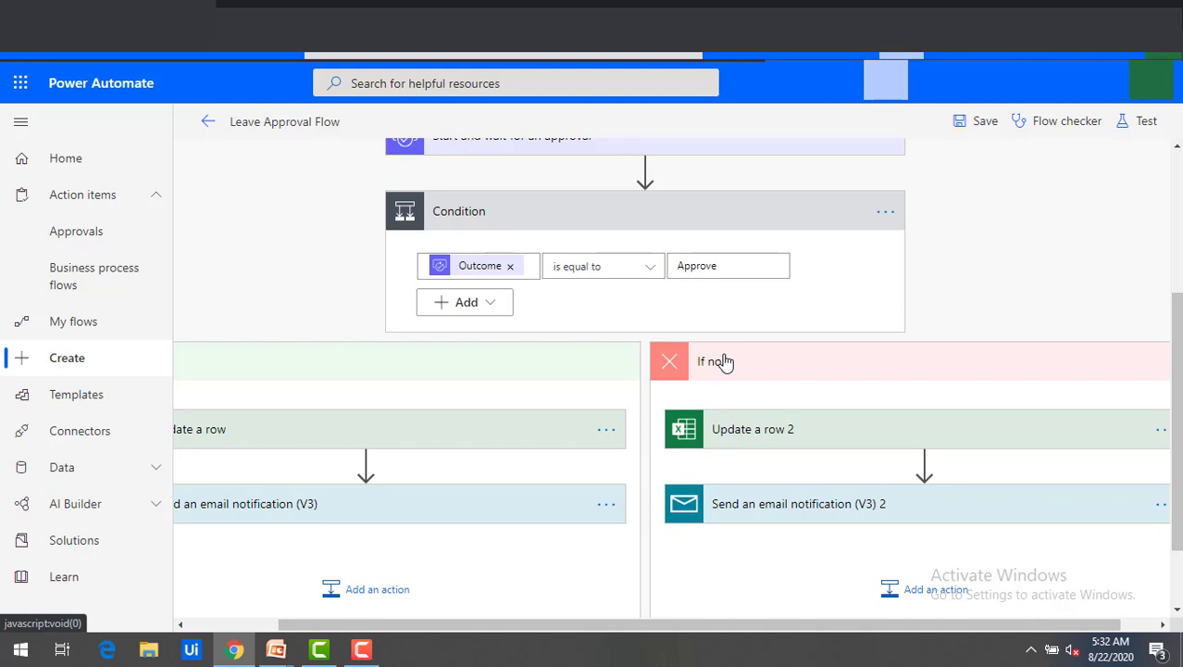
# Save the flow and start a manual test using 'I'll perform the trigger action'.
pyautogui.click(985, 122)
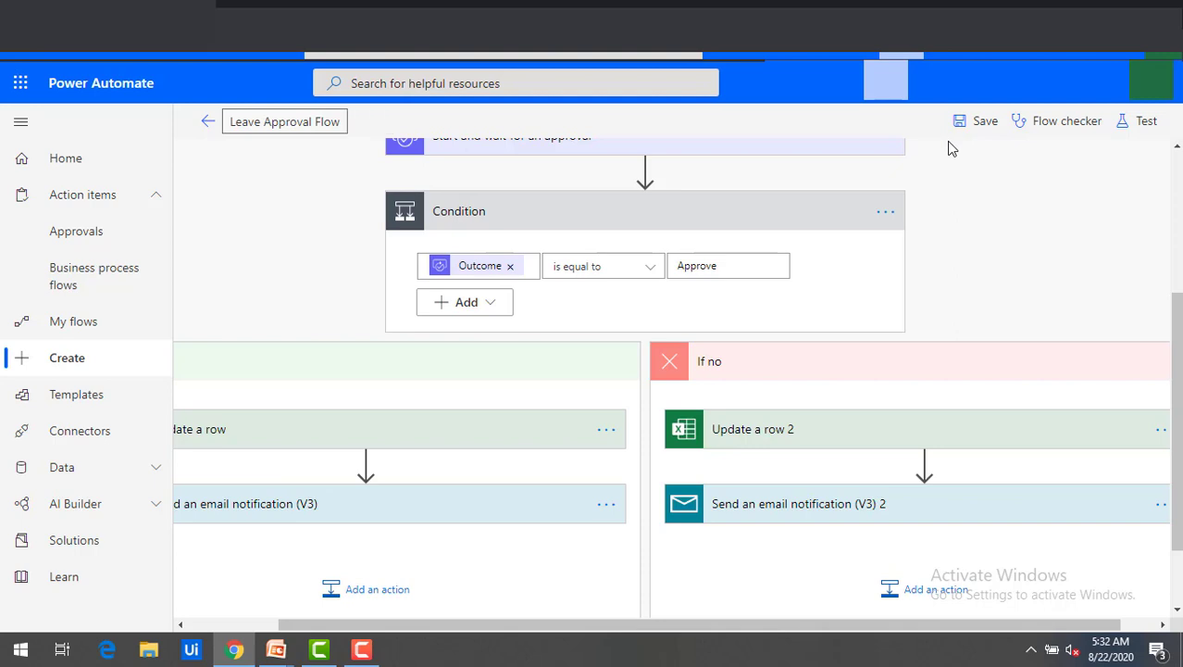
pyautogui.click(1138, 128)
pyautogui.click(981, 174)
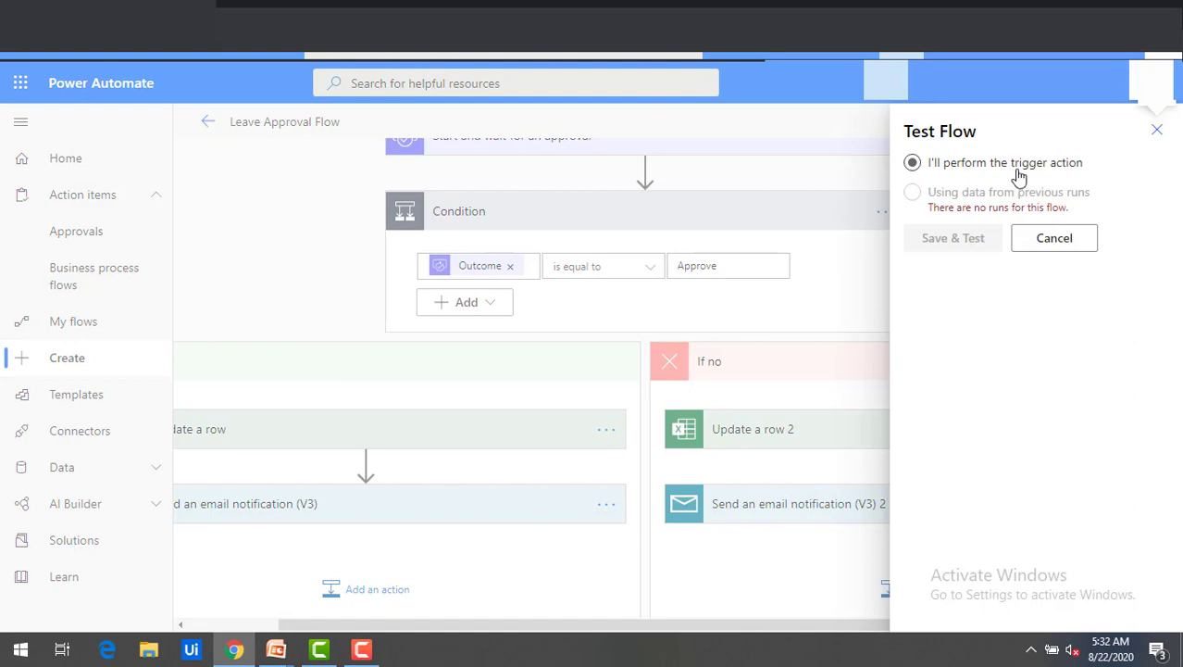
pyautogui.click(914, 164)
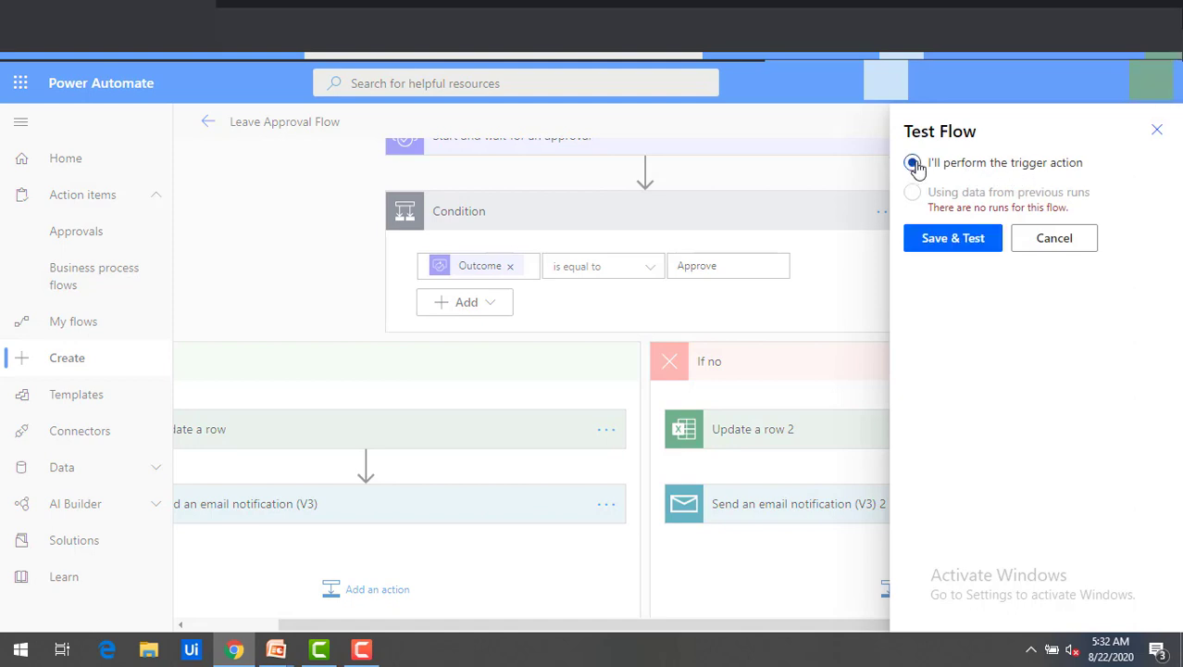
pyautogui.click(953, 240)
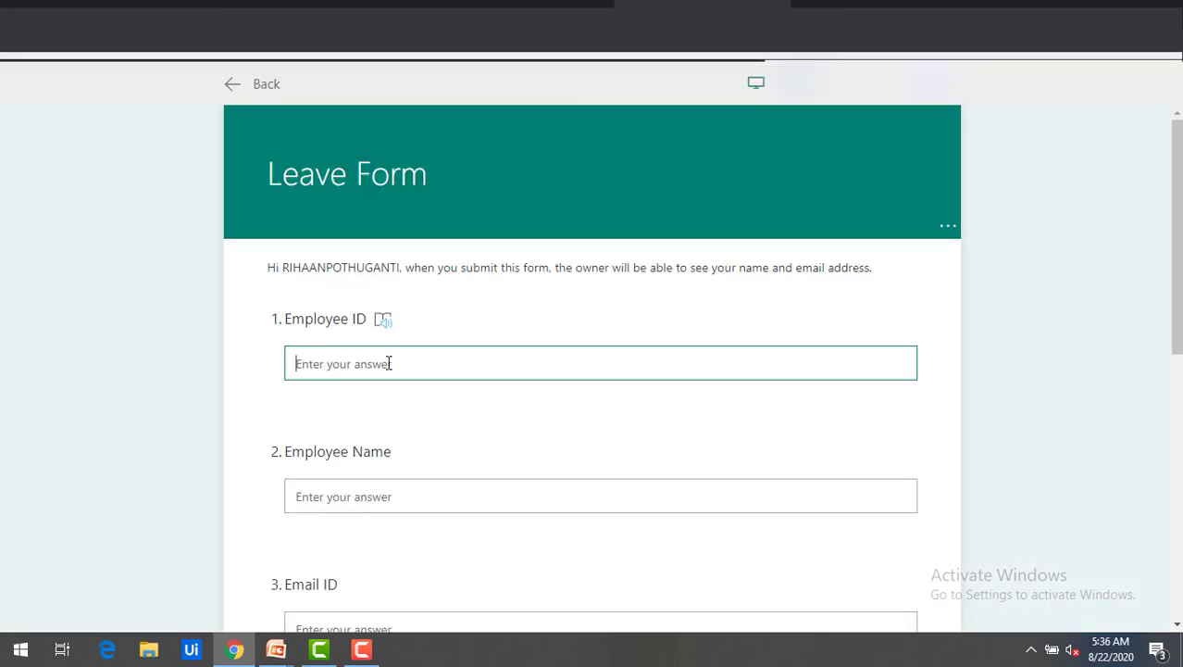
# Fill in the employee ID, the employee's name and e-mail address, and the manager's name.
pyautogui.write('1234')
pyautogui.click(339, 497)
pyautogui.scroll(-2, 402, 524)
pyautogui.click(386, 456)
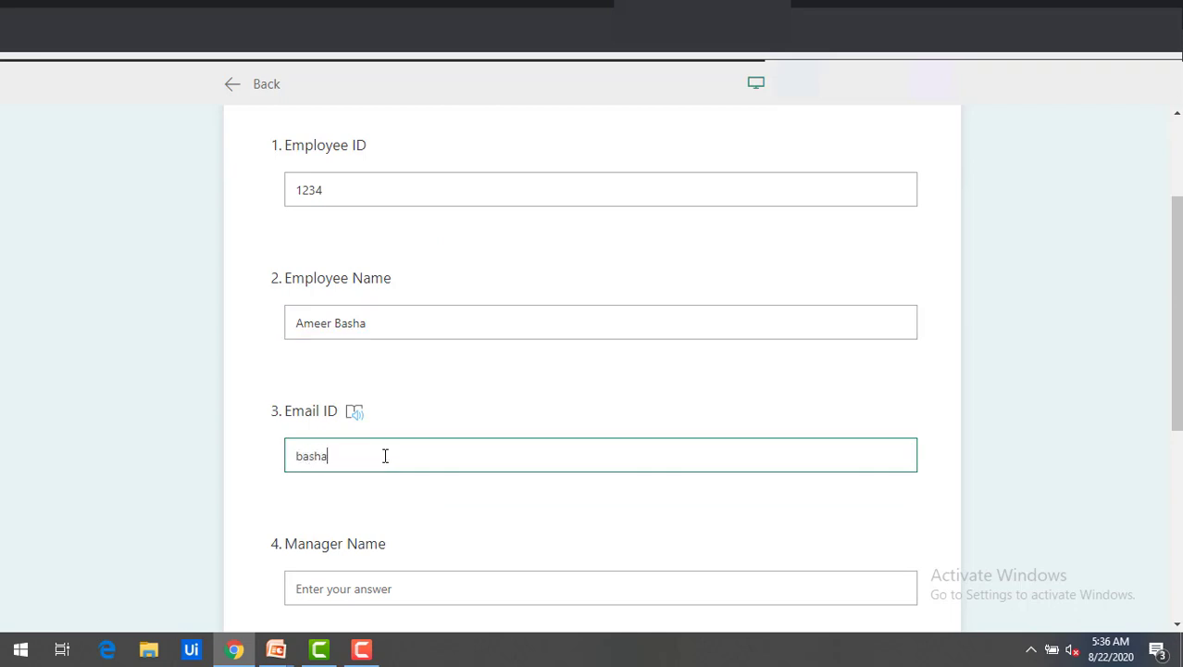
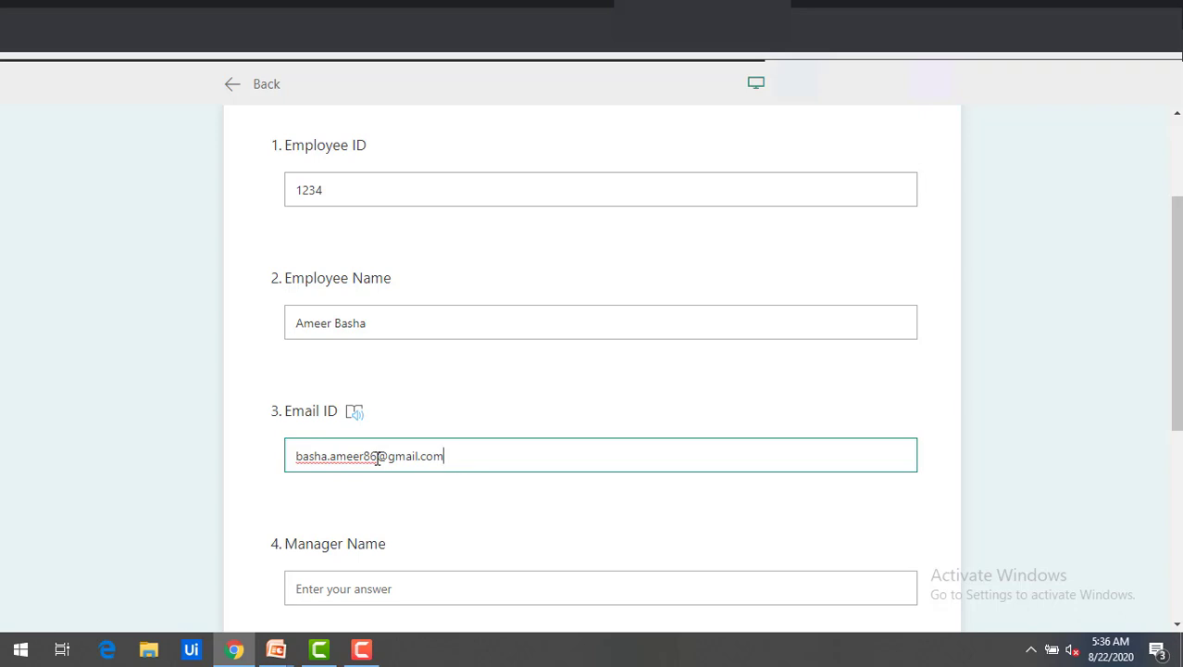
pyautogui.click(404, 591)
pyautogui.scroll(-1, 404, 594)
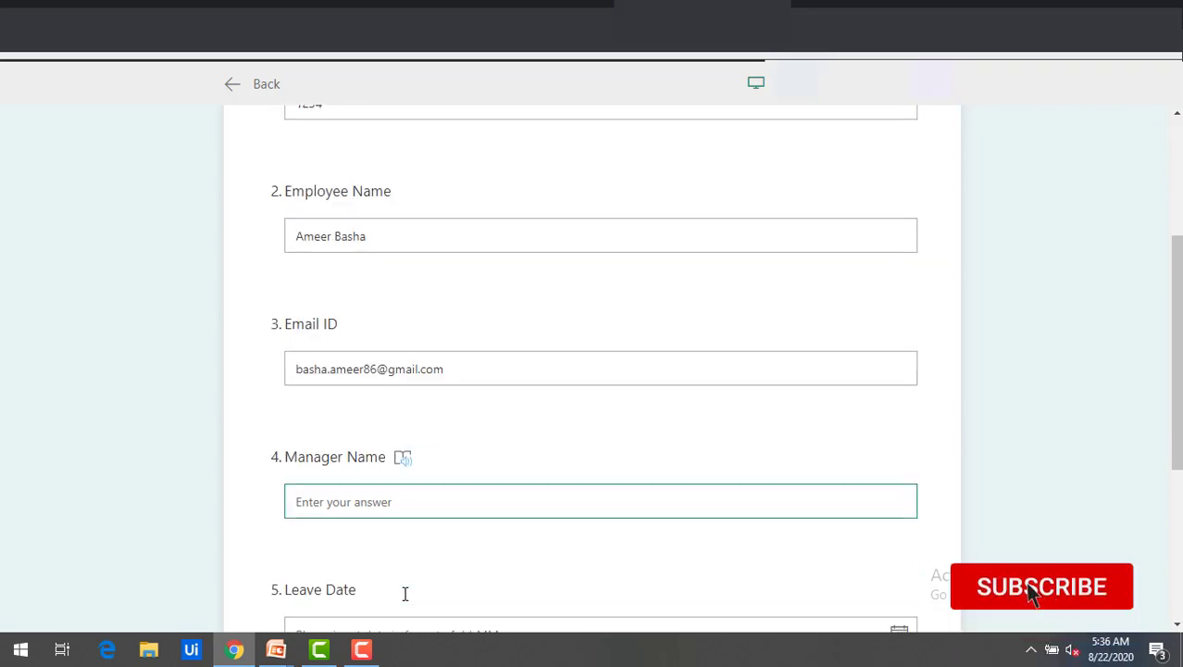
pyautogui.write('Rihaan')
# Pick 25 August 2020 as the leave date and submit the form.
pyautogui.scroll(-1, 407, 591)
pyautogui.click(900, 550)
pyautogui.scroll(-3, 851, 497)
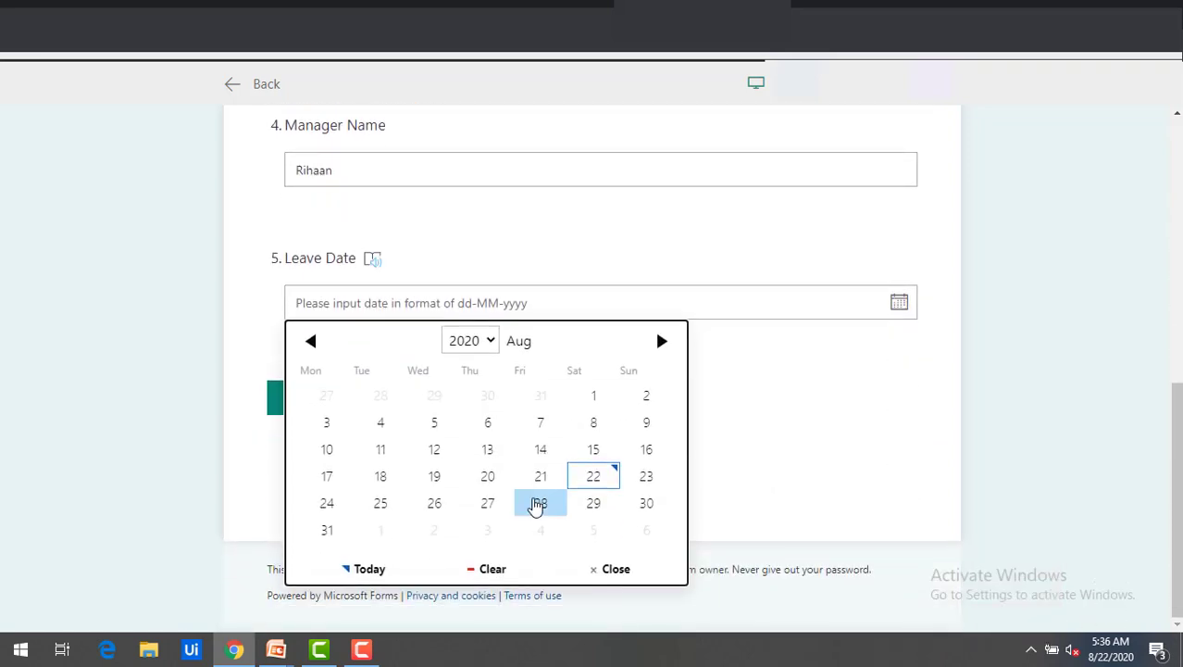
pyautogui.click(380, 504)
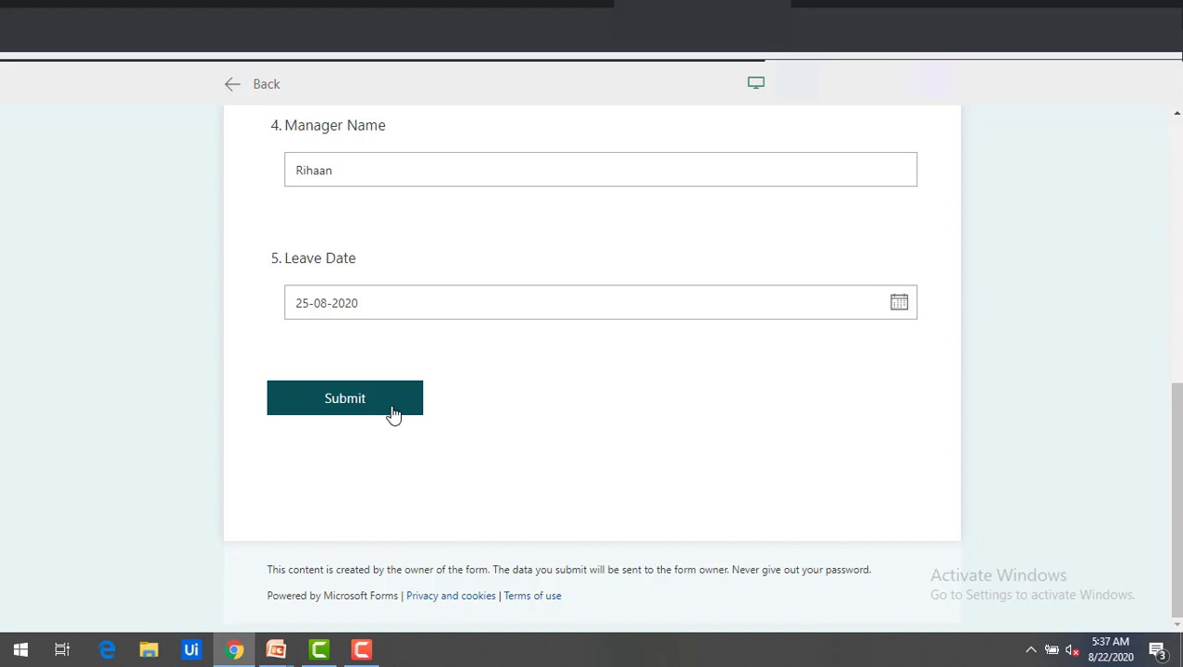
pyautogui.click(379, 416)
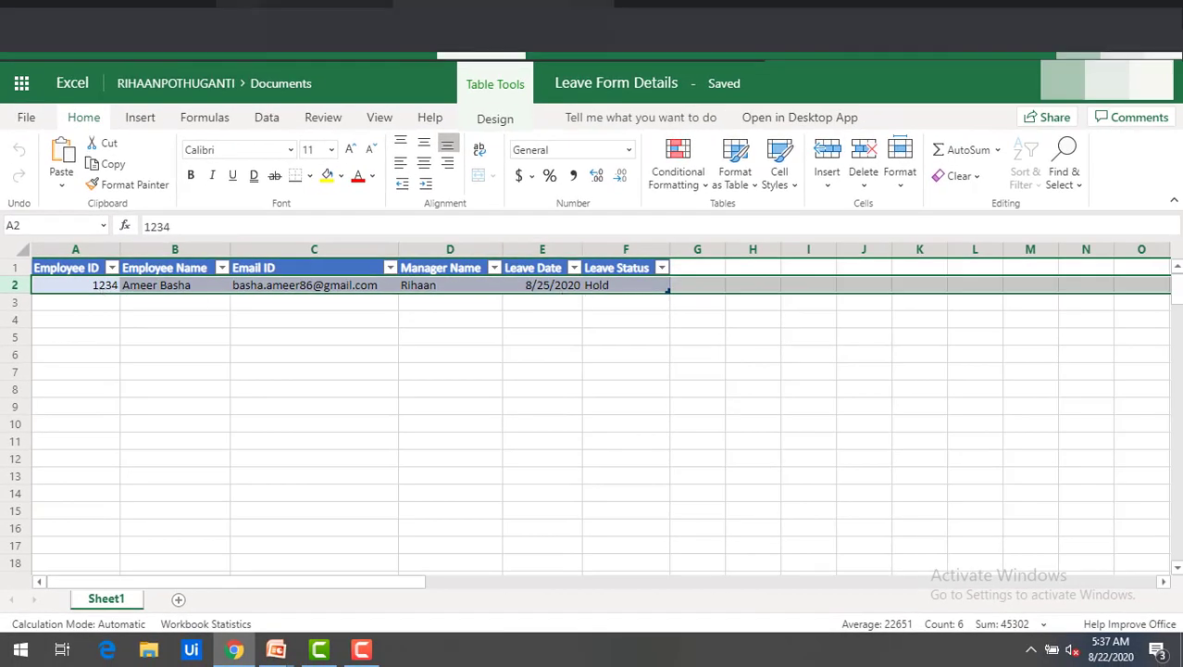
# Switch to the Power Automate browser tab to watch the running flow.
pyautogui.click(88, 12)
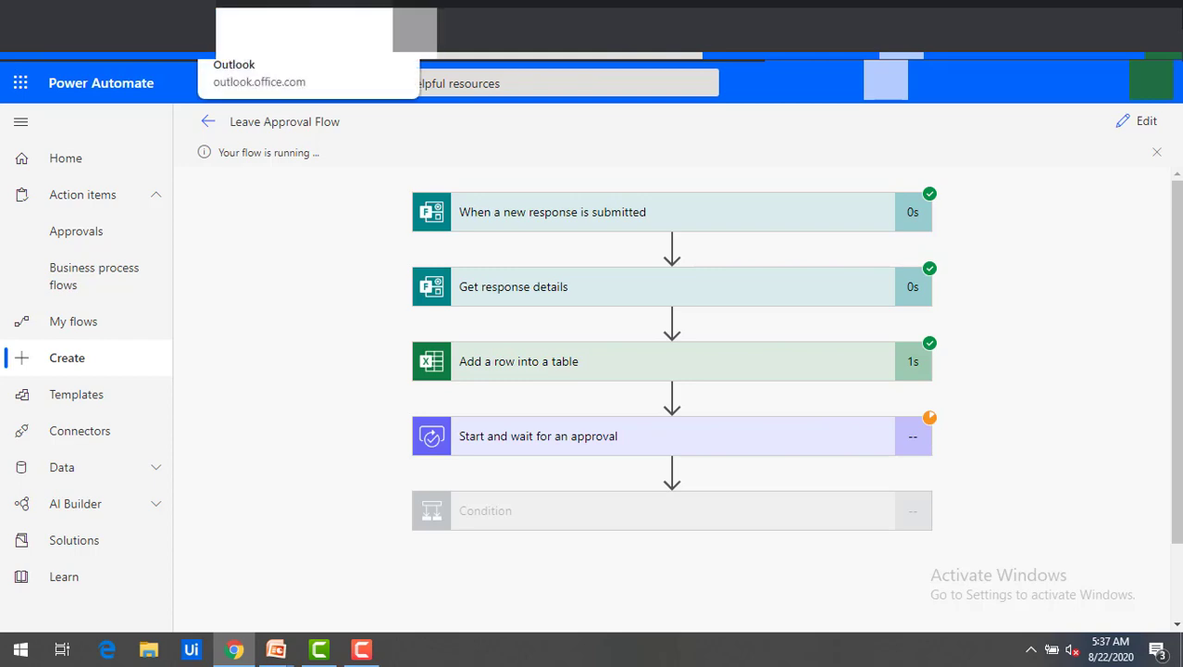
# Approve the leave request from the received Approvals list and confirm the response.
pyautogui.click(90, 240)
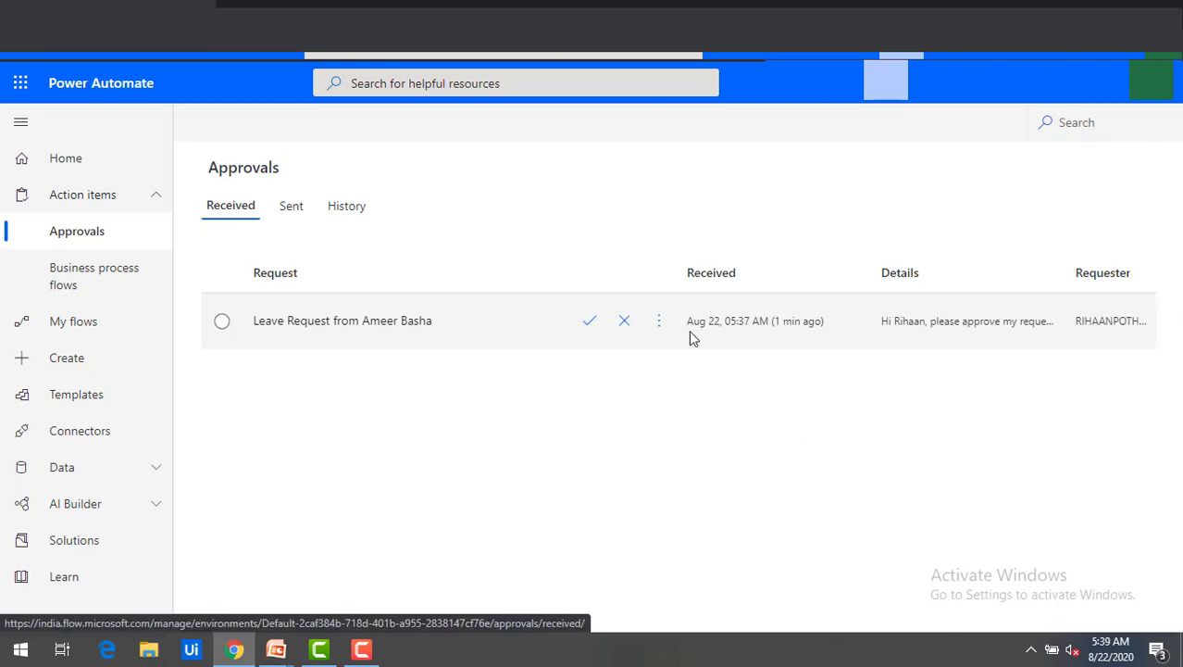
pyautogui.click(398, 326)
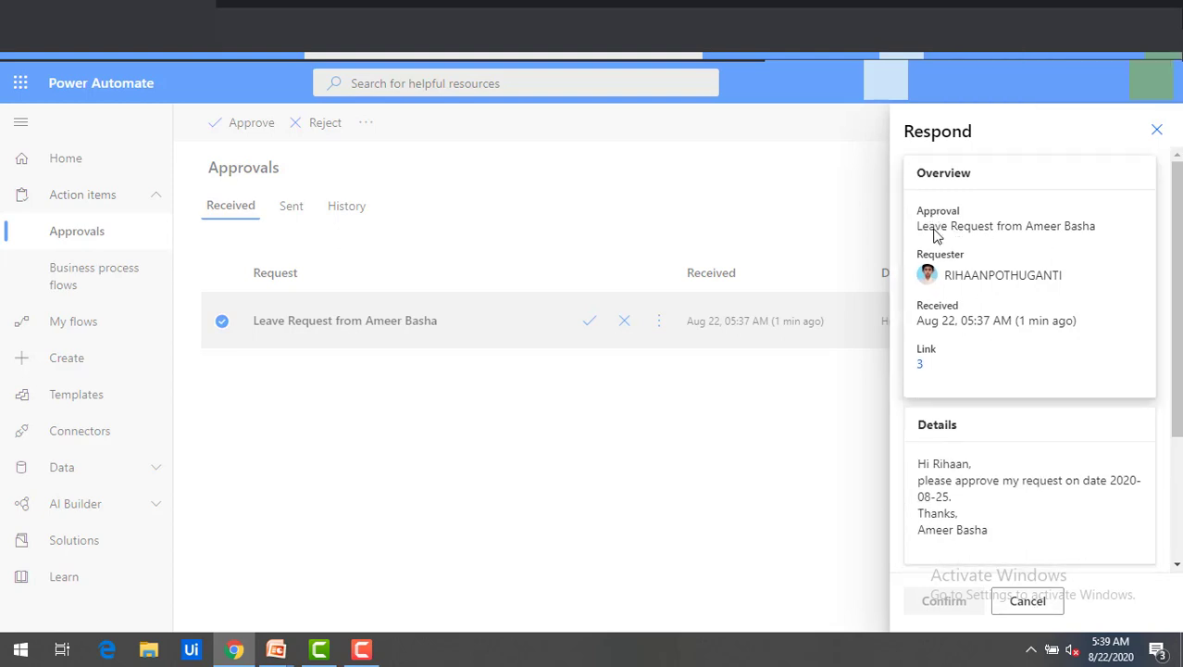
pyautogui.click(1028, 600)
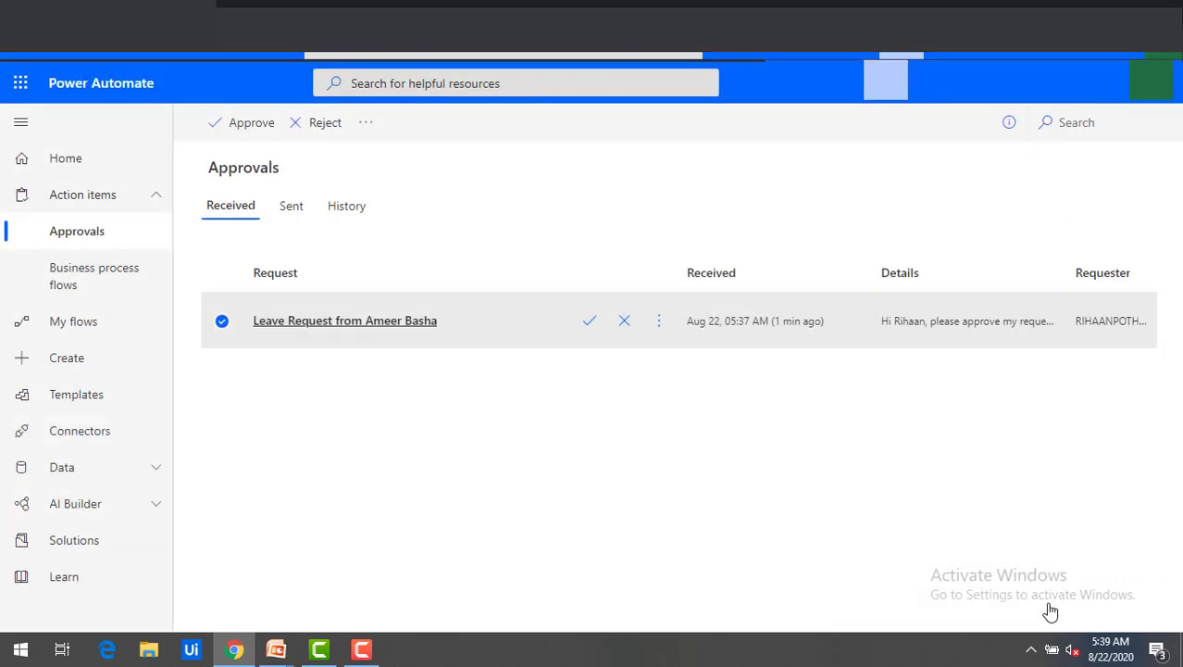
pyautogui.click(588, 322)
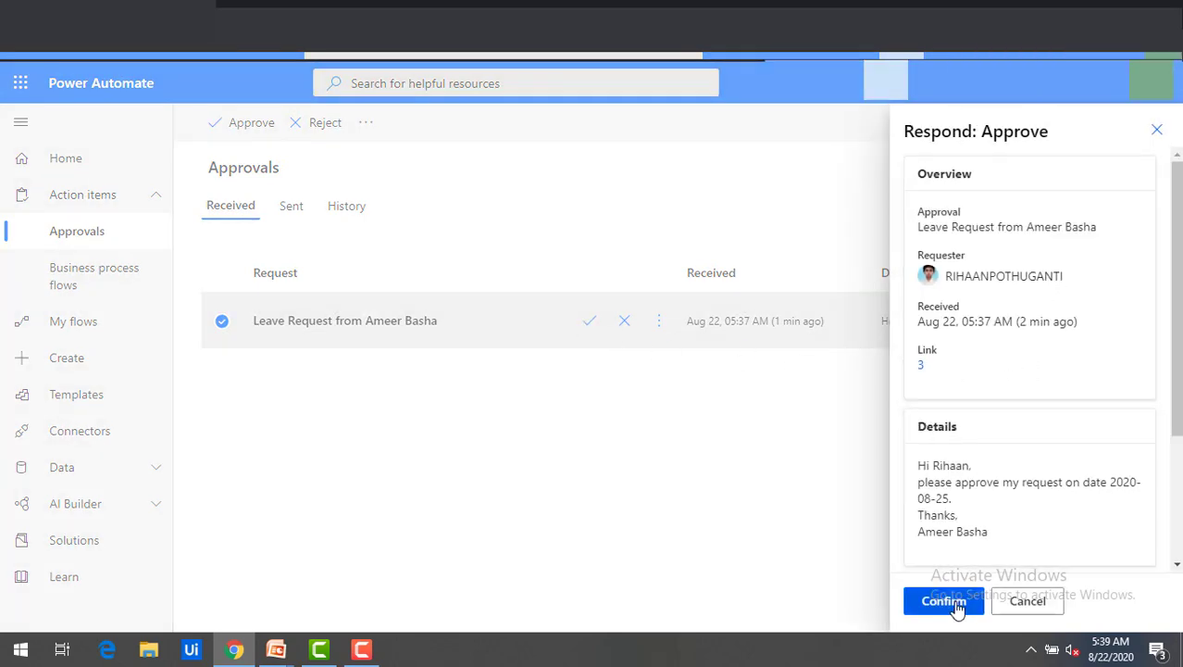
pyautogui.click(945, 601)
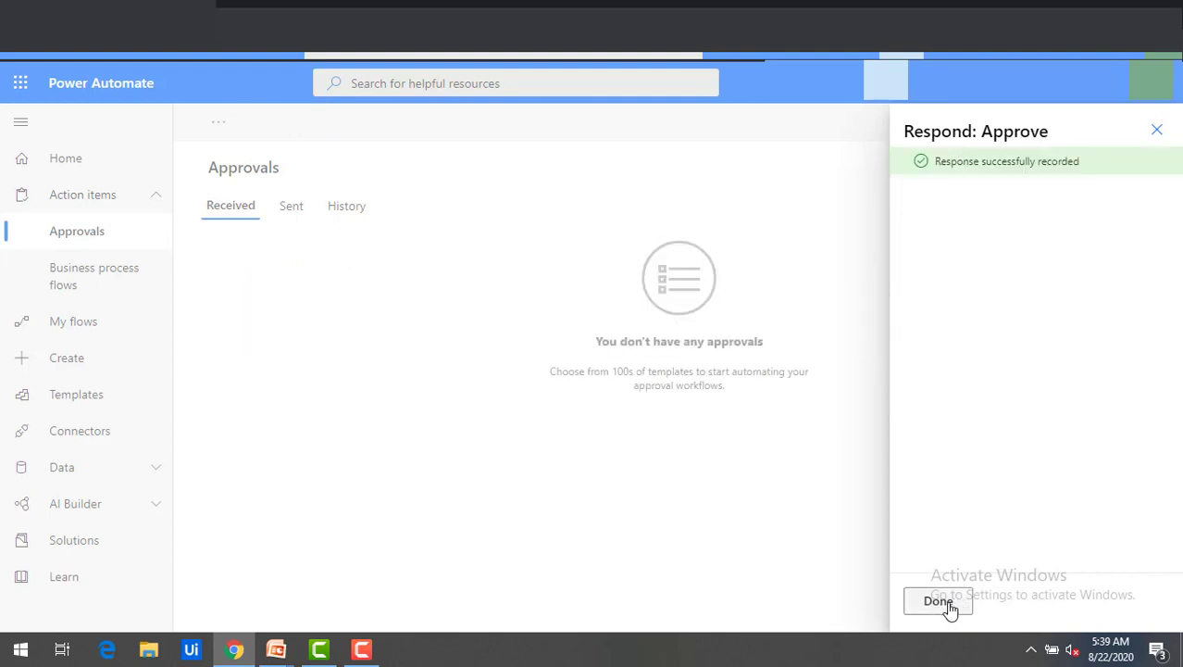
pyautogui.click(938, 601)
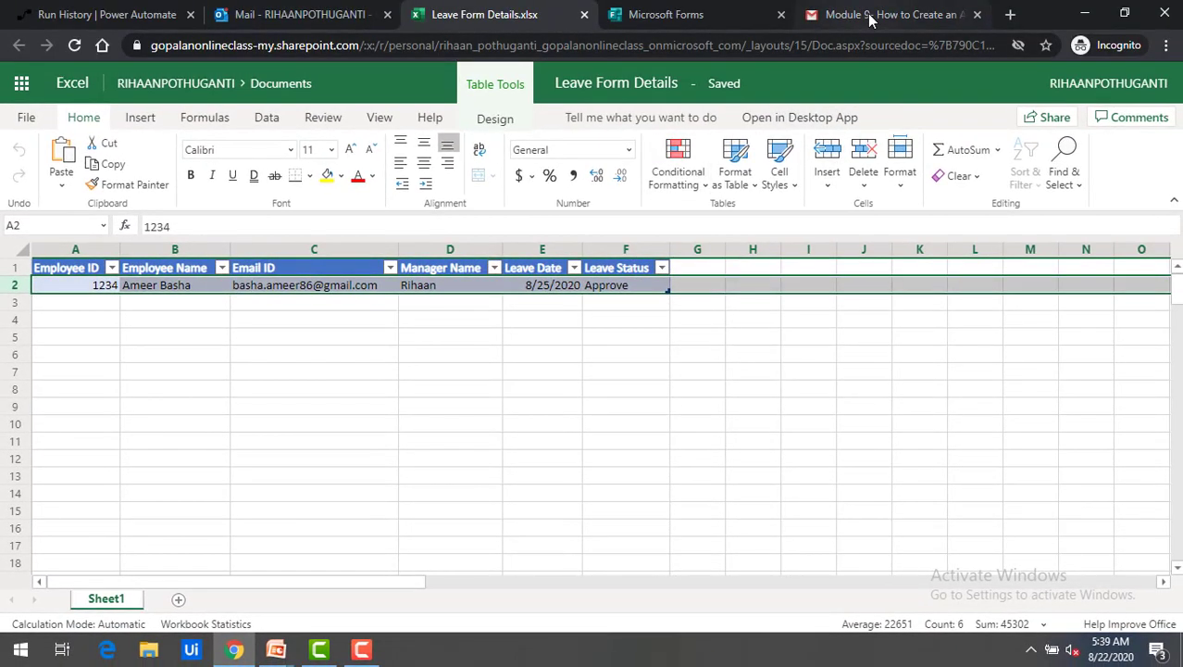
# Open the Approve notification email in the Gmail inbox to confirm the leave was approved.
pyautogui.click(872, 13)
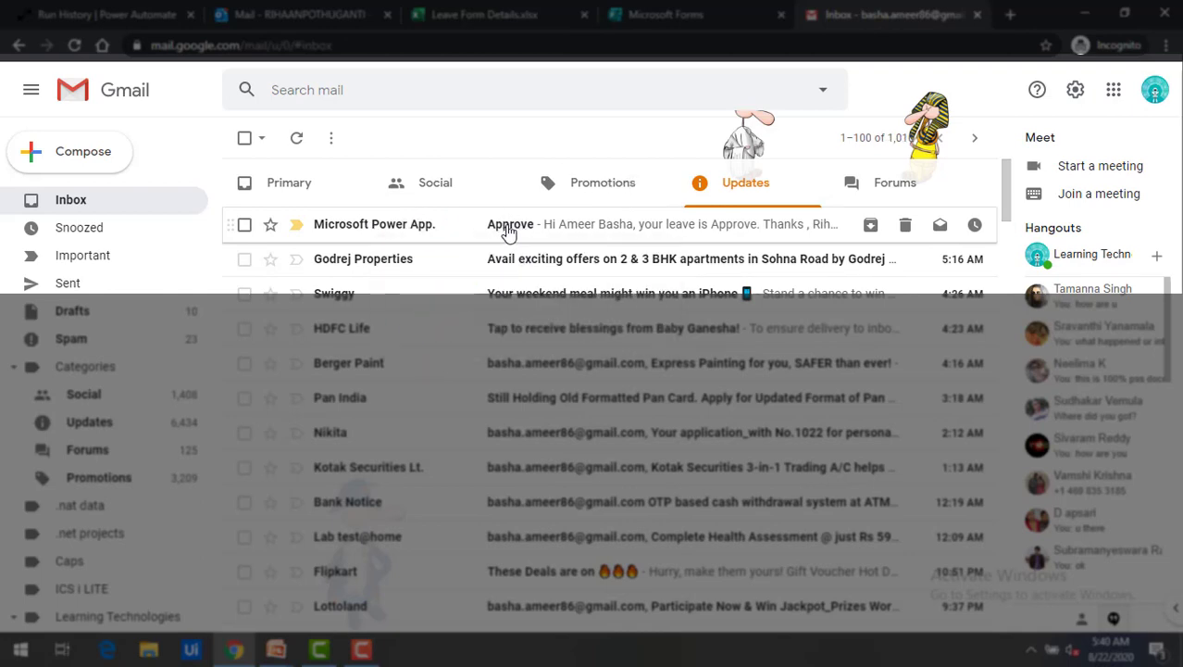
pyautogui.click(509, 234)
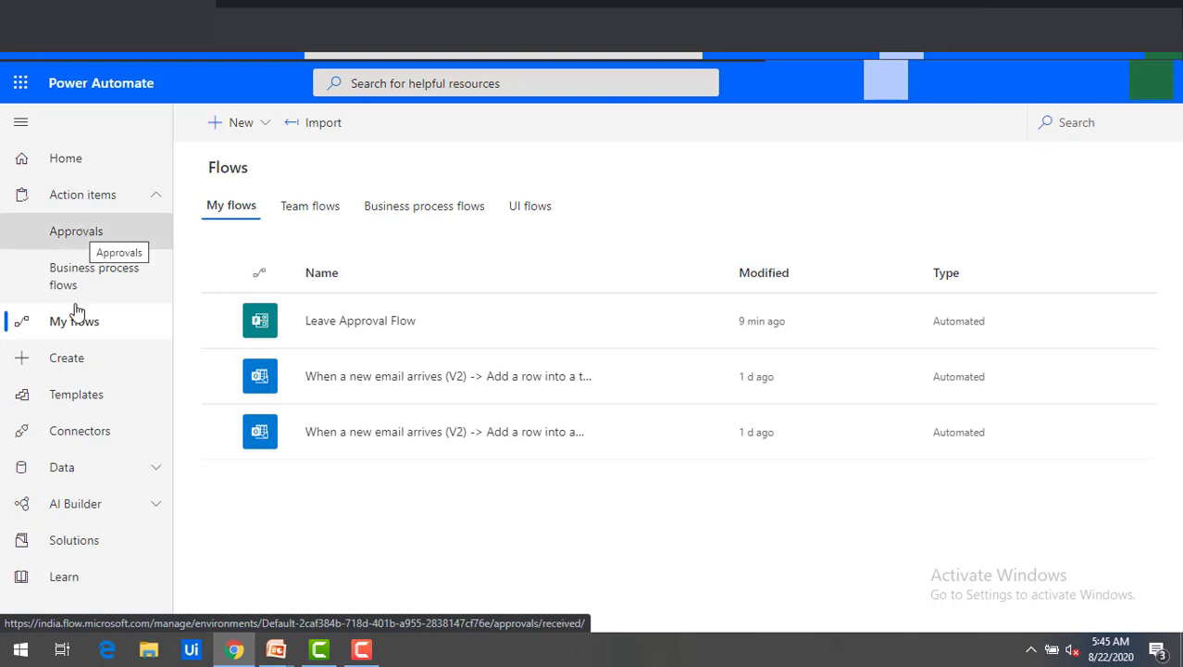
# Start a manual test of Leave Approval Flow, triggered by submitting a new Leave Form response.
pyautogui.moveTo(362, 324)
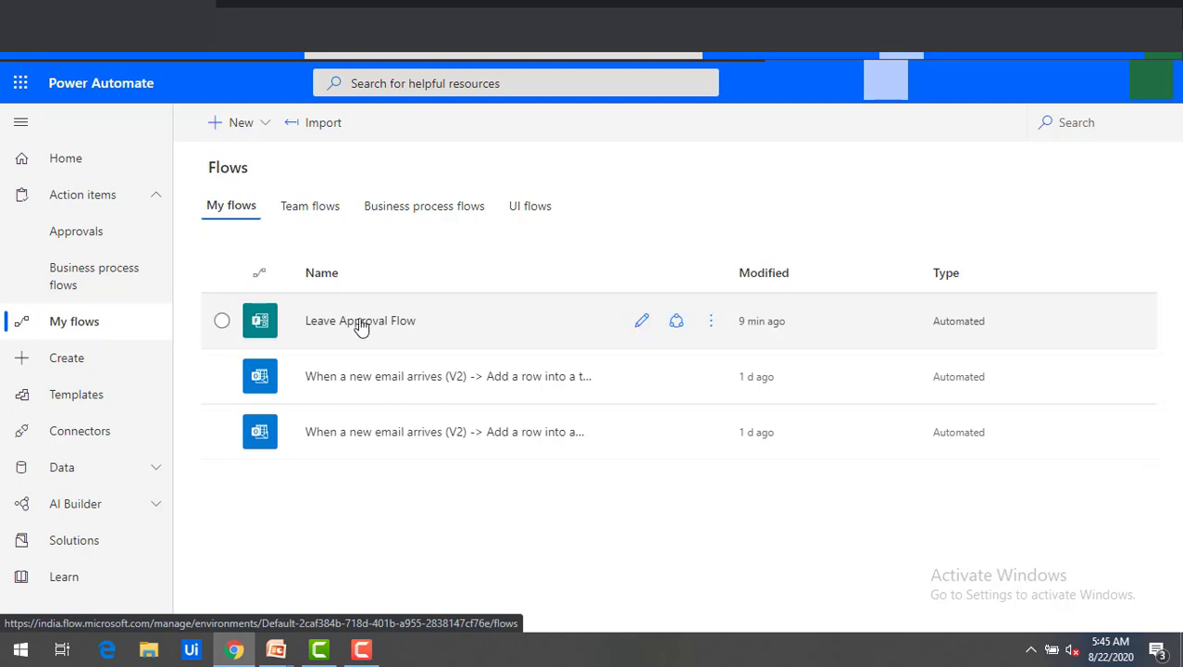
pyautogui.click(641, 324)
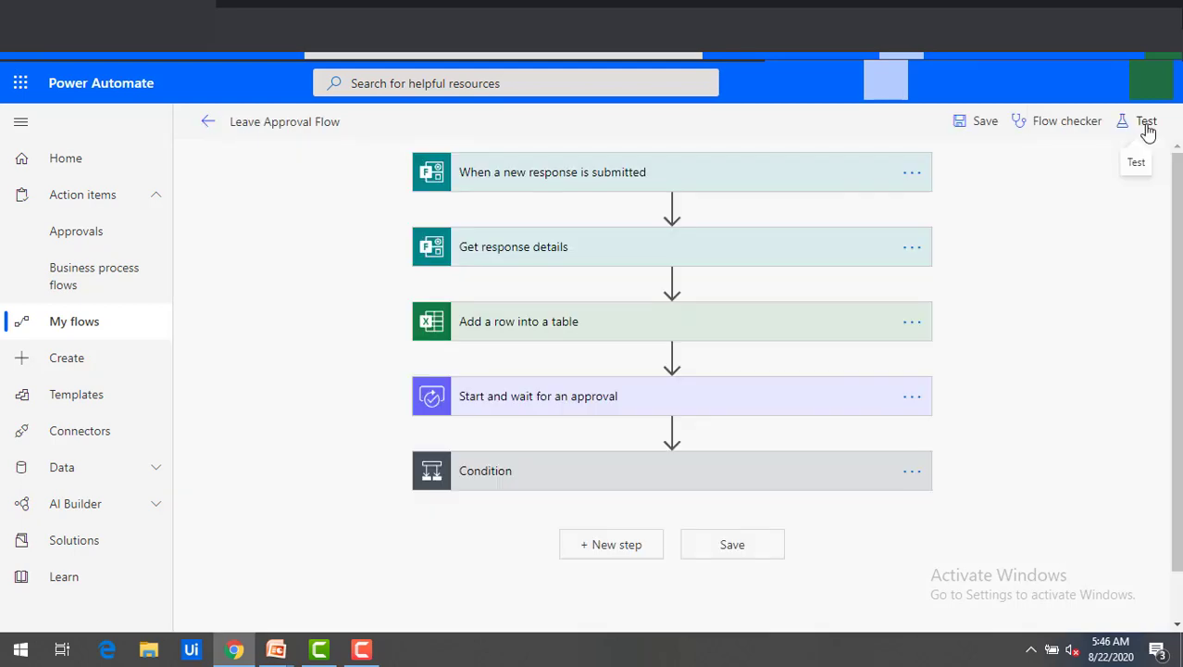
pyautogui.click(1147, 121)
pyautogui.click(912, 163)
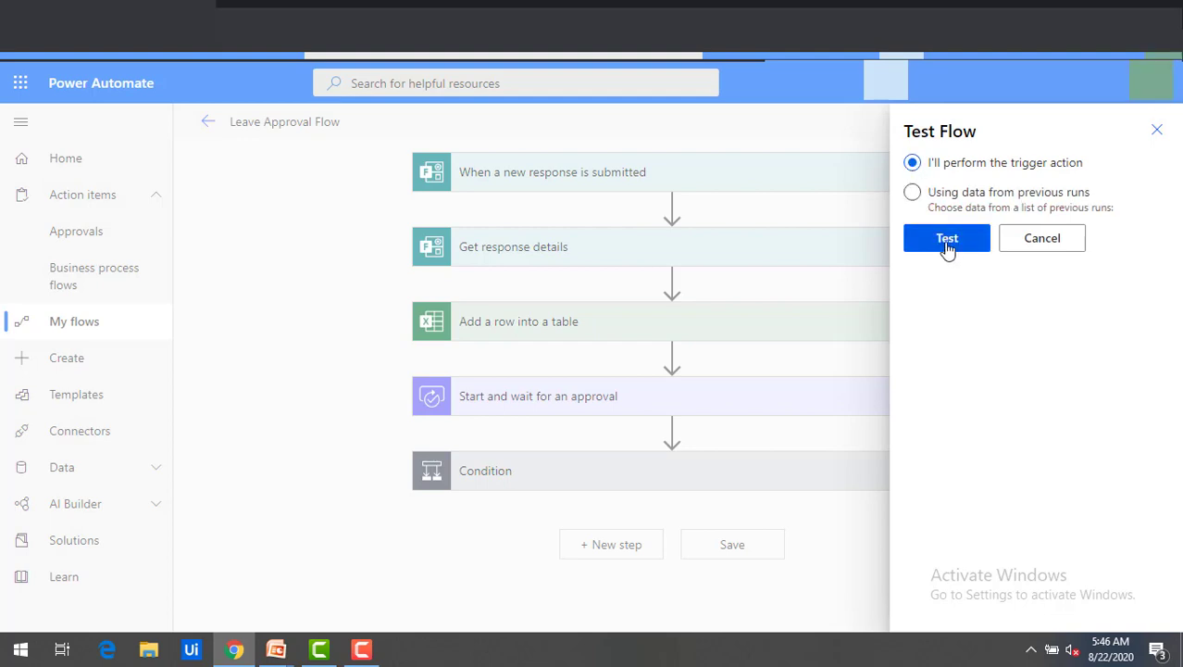
pyautogui.click(947, 239)
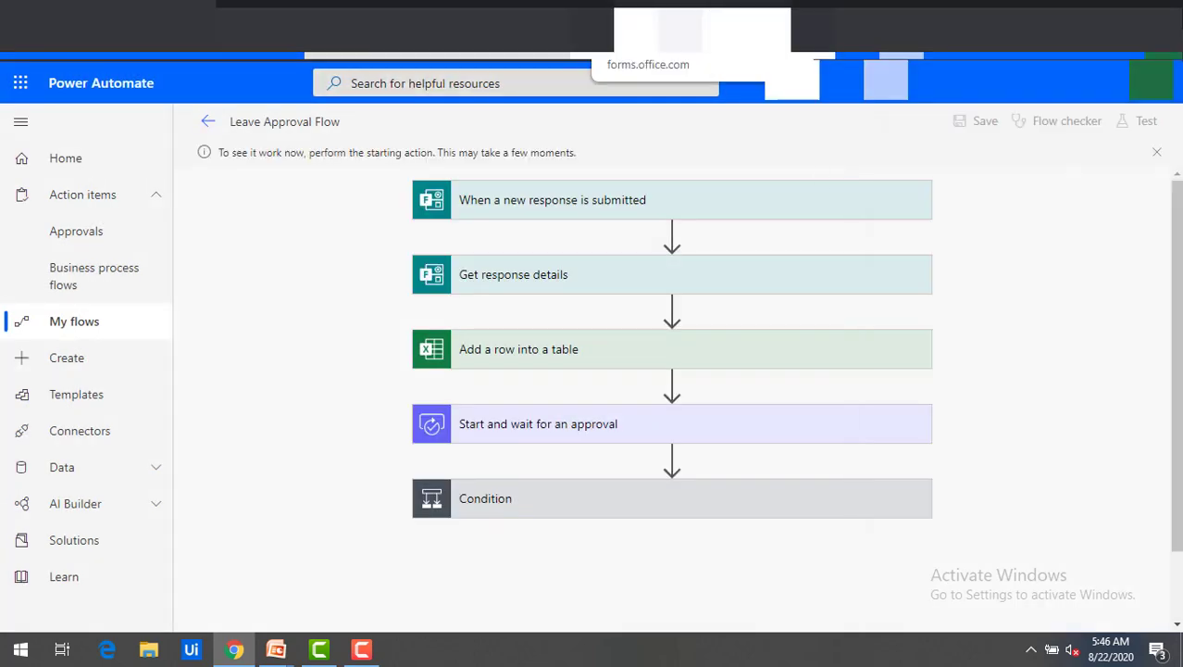
pyautogui.click(680, 29)
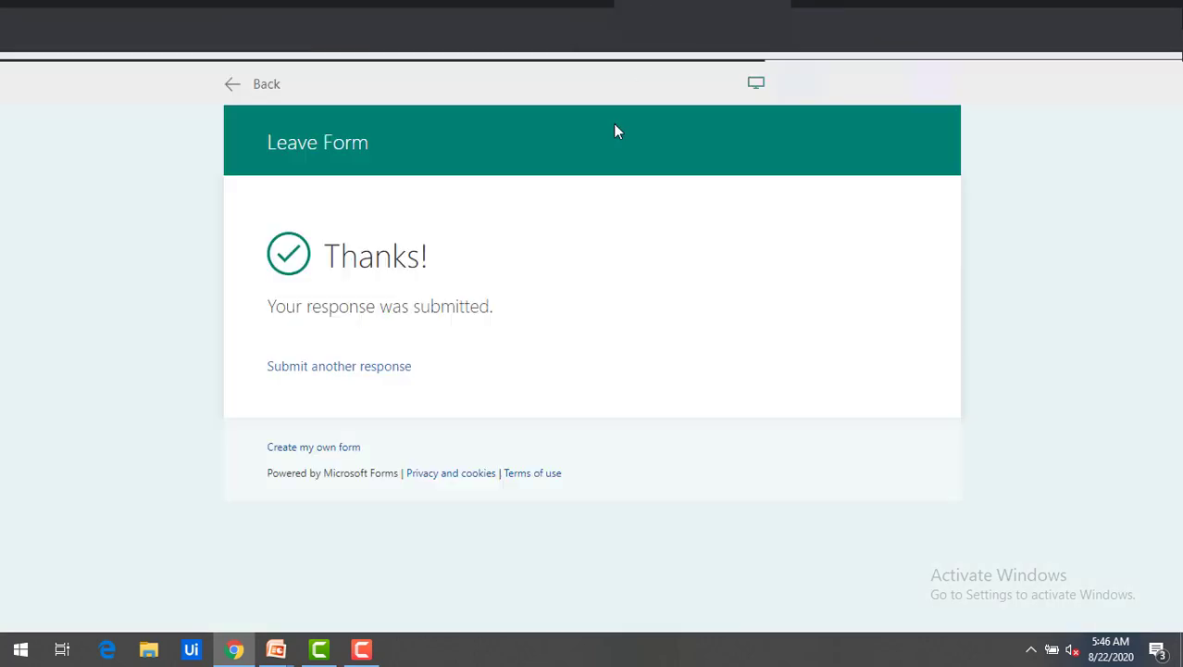
# Start another Leave Form response with Employee ID 1, the employee's name, e-mail address and manager name.
pyautogui.click(388, 371)
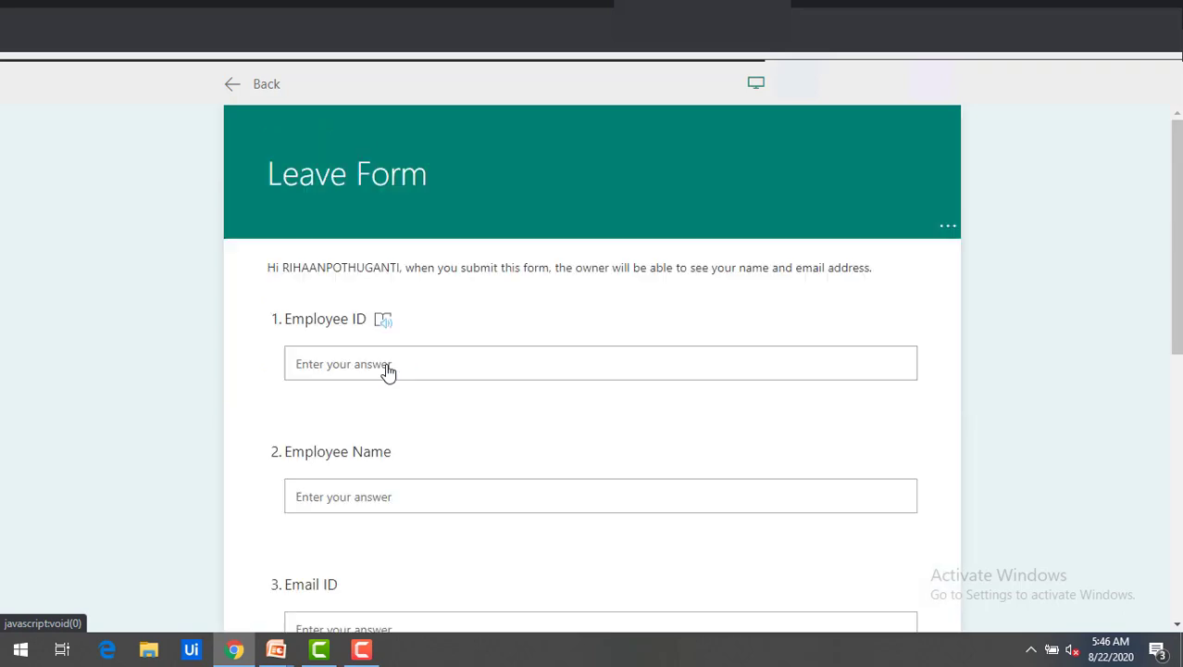
pyautogui.click(371, 356)
pyautogui.write('1425')
pyautogui.click(339, 495)
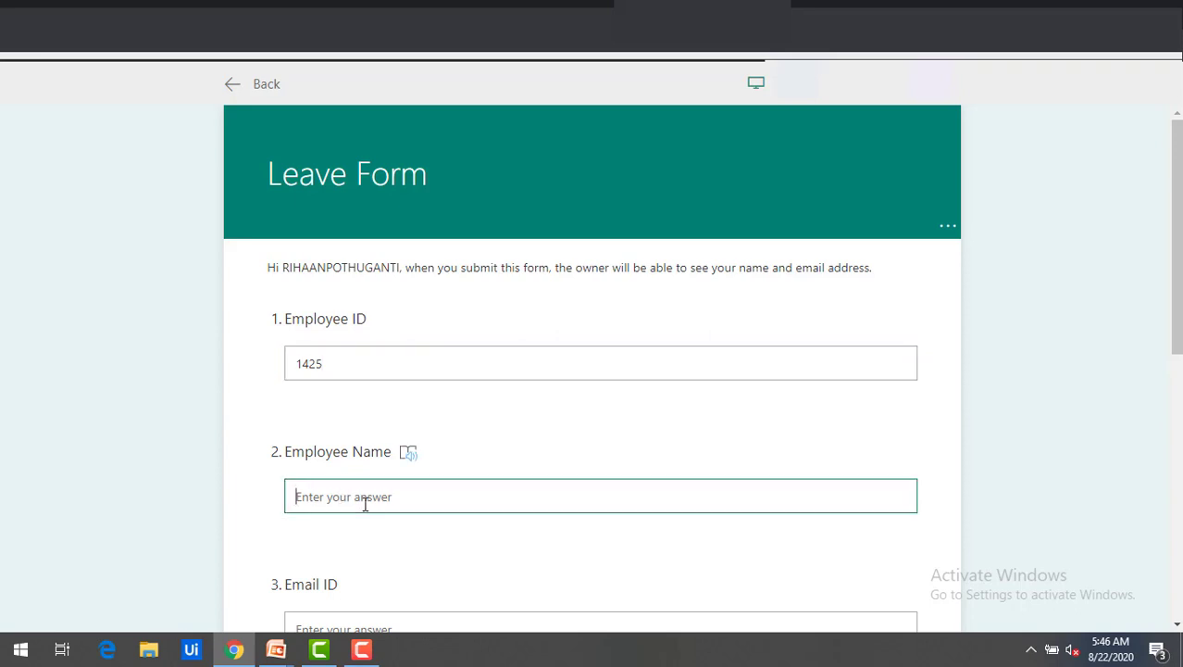
pyautogui.write('Viswa')
pyautogui.scroll(-2, 365, 597)
pyautogui.click(344, 454)
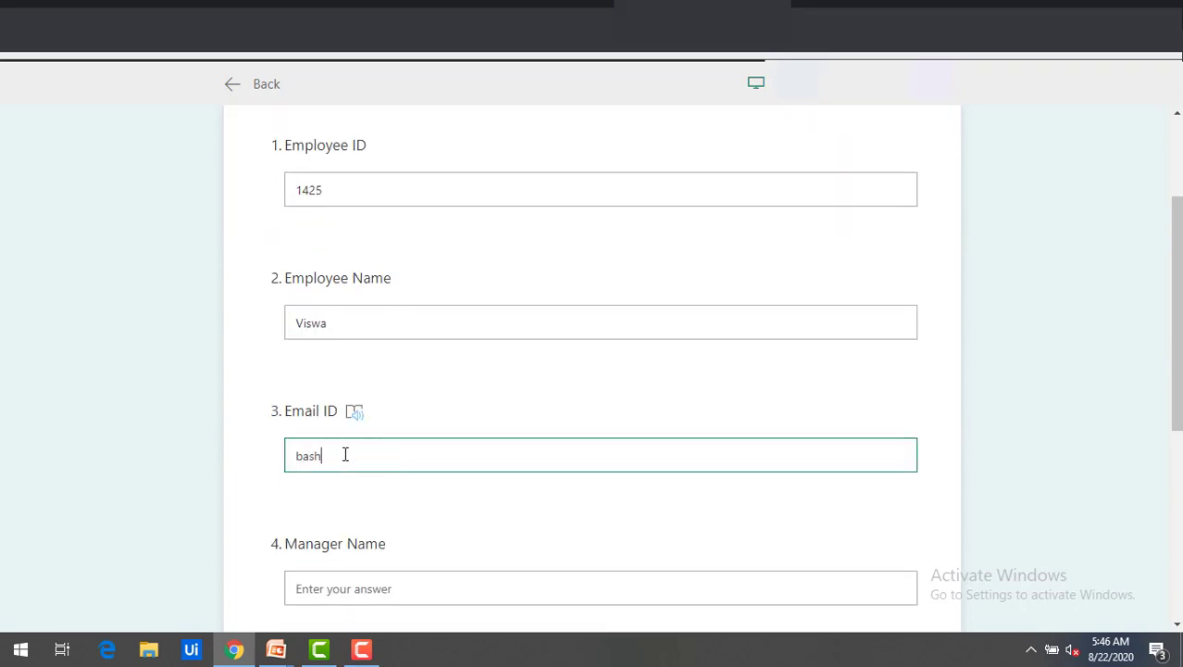
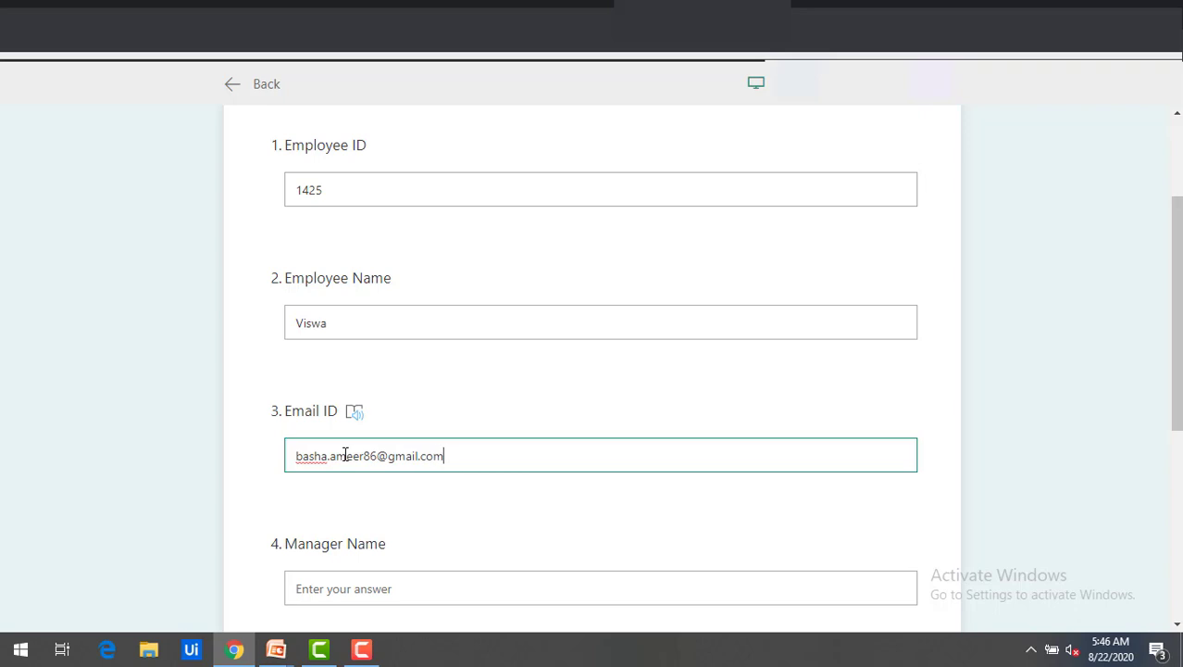
pyautogui.scroll(-1, 388, 518)
pyautogui.click(375, 501)
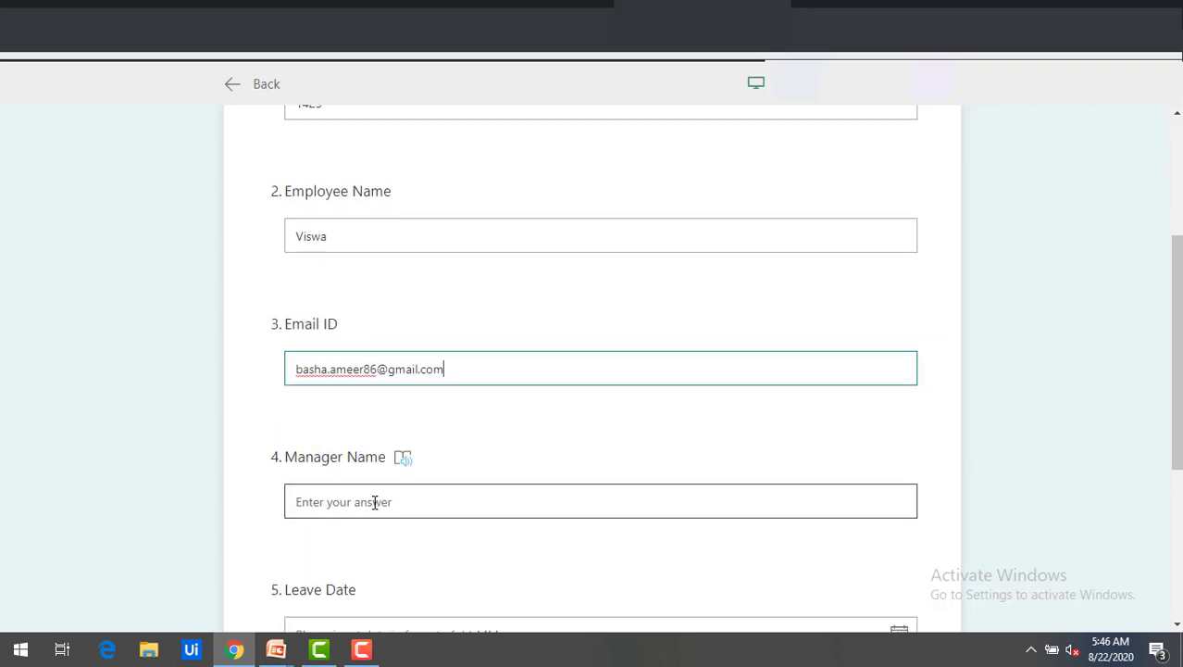
pyautogui.write('Rihaan')
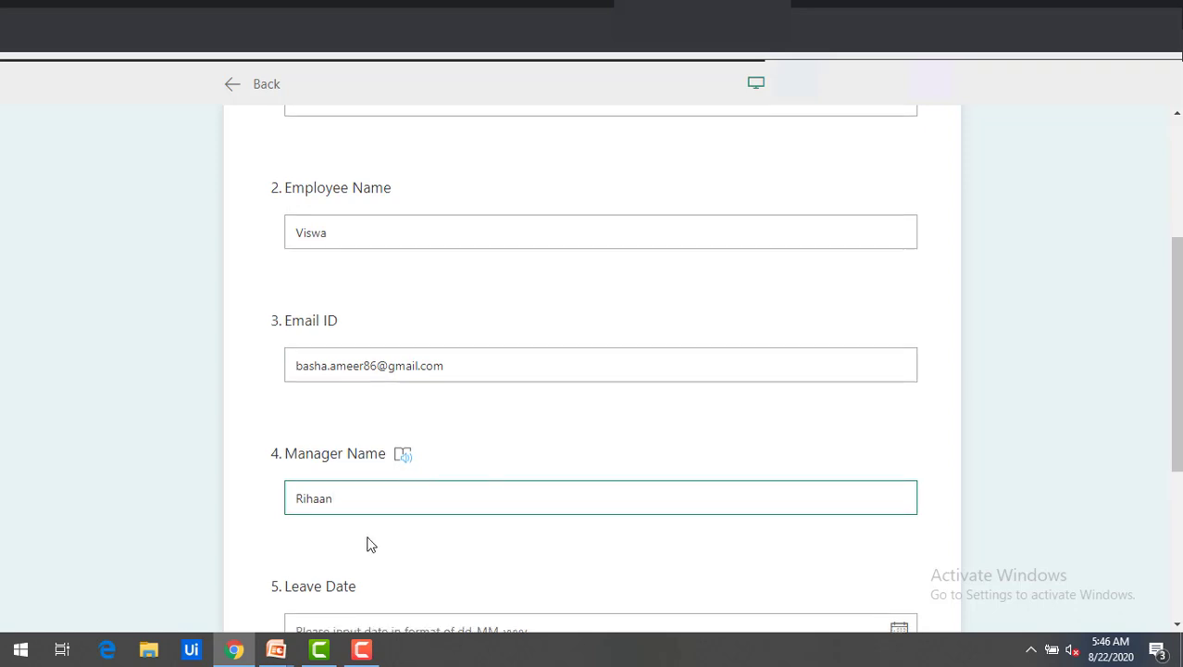
# Pick 30 August 2020 as the leave date and submit the form.
pyautogui.scroll(-2, 388, 515)
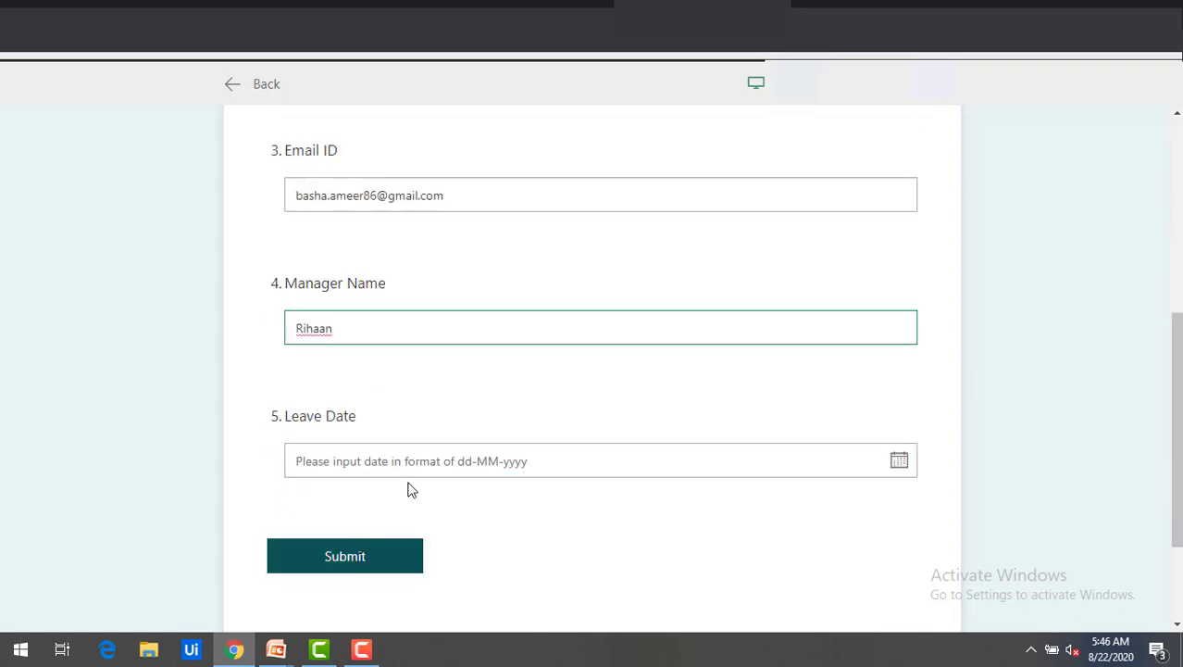
pyautogui.click(898, 473)
pyautogui.scroll(-2, 732, 561)
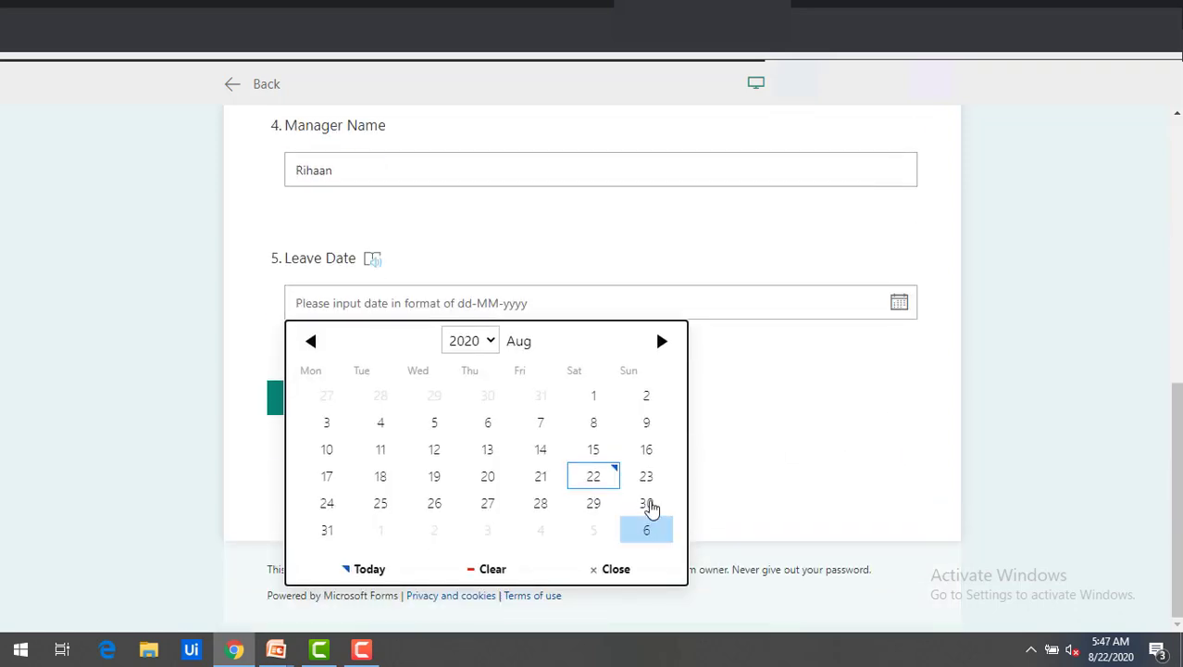
pyautogui.click(647, 504)
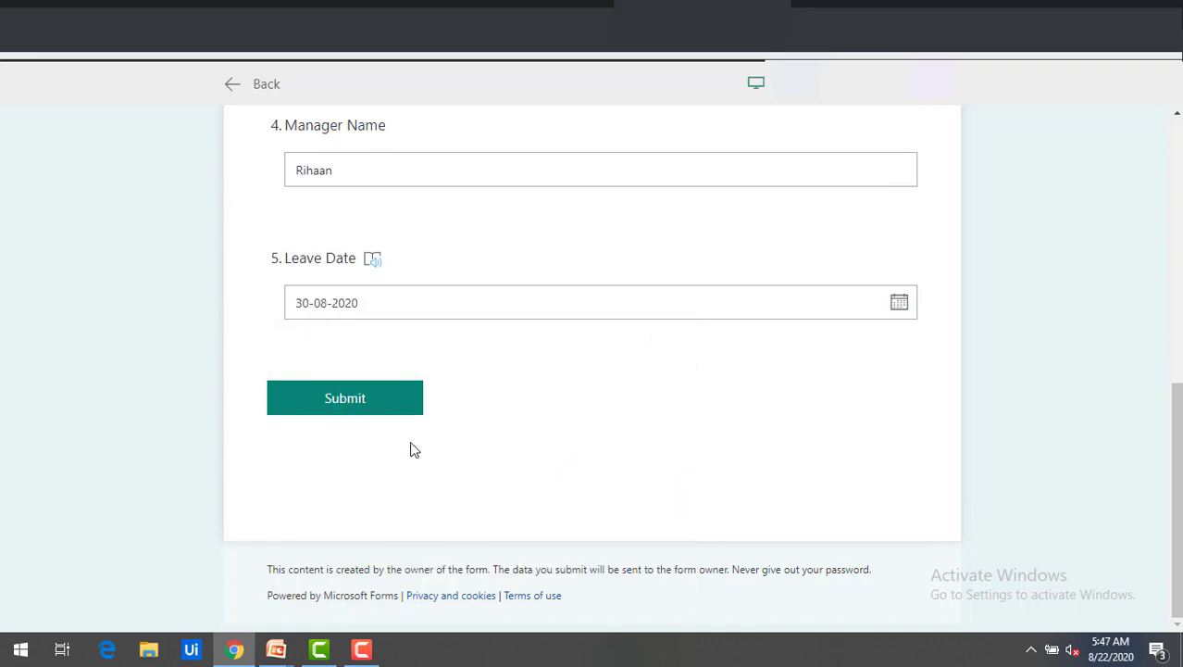
pyautogui.click(375, 399)
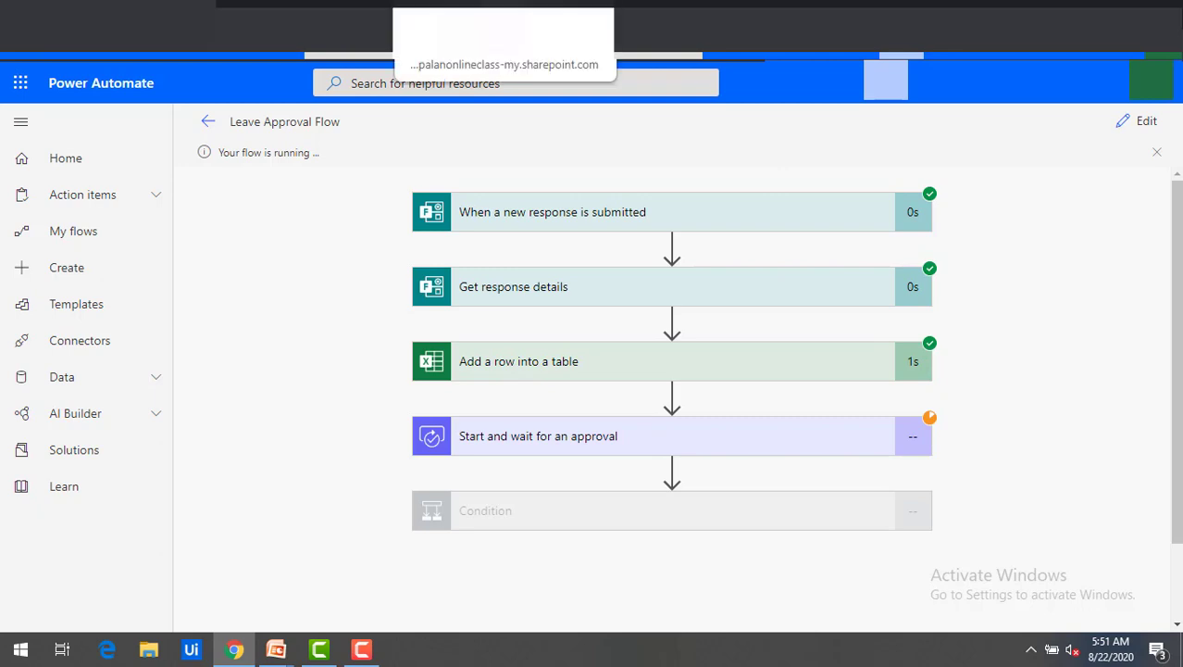
# Verify the new request row with status Hold in the Excel workbook, then go to the Outlook inbox.
pyautogui.click(446, 13)
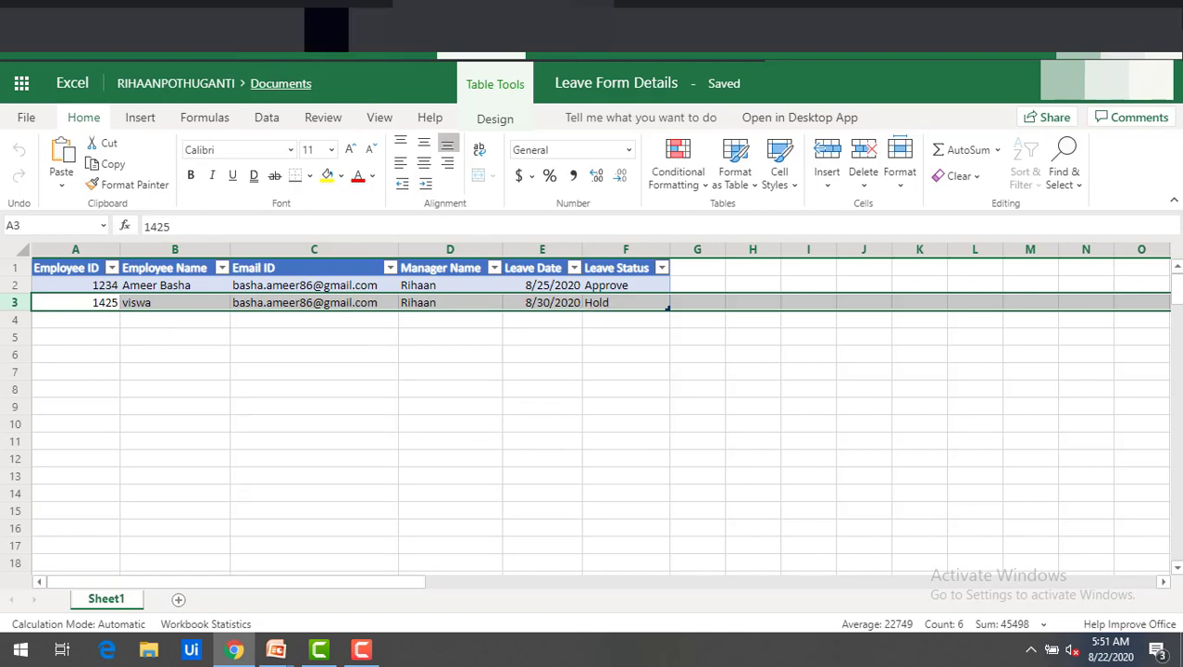
pyautogui.click(81, 13)
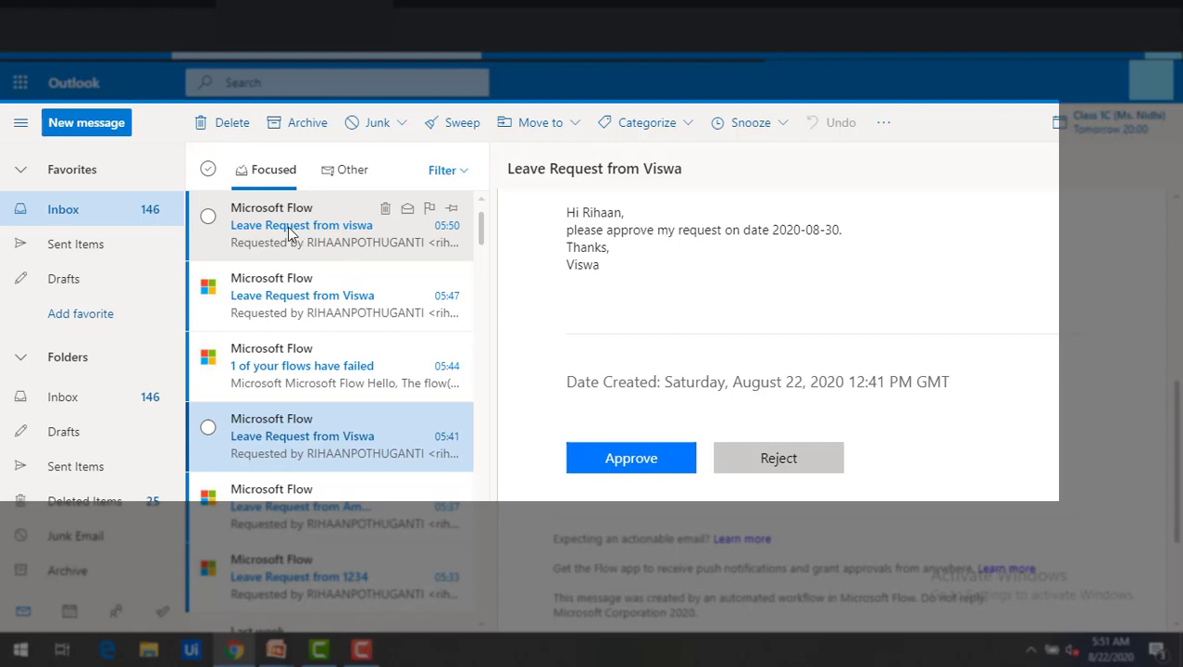
# Open the 05:50 leave request email and review its contents.
pyautogui.click(289, 233)
pyautogui.scroll(-2, 674, 326)
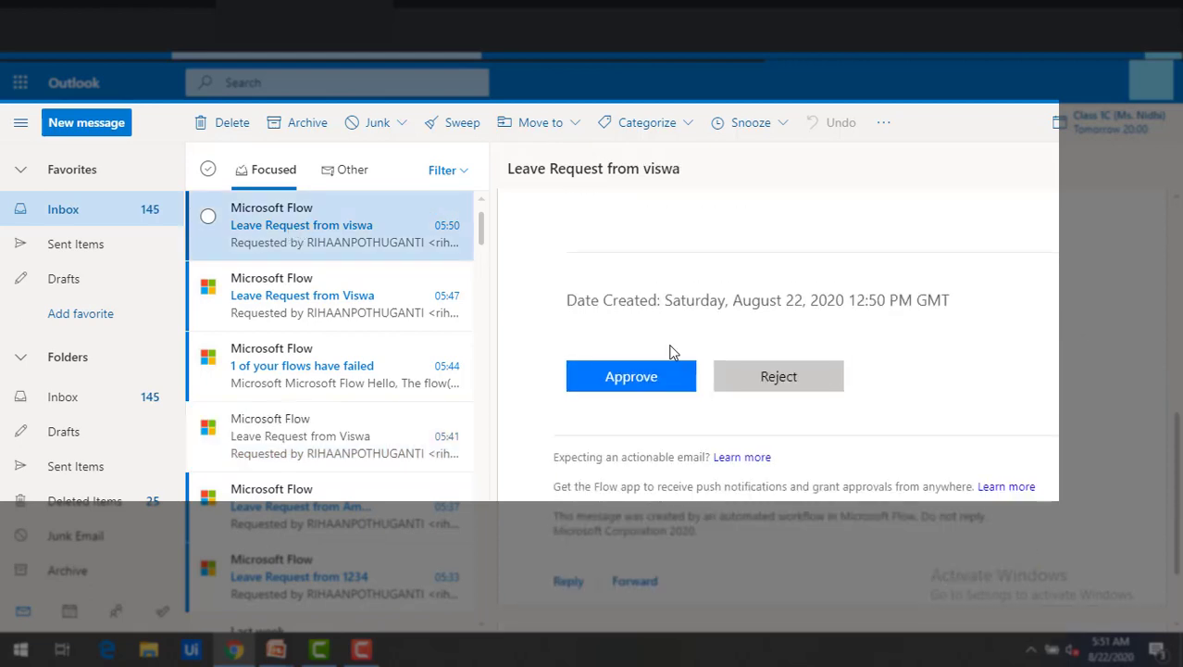
pyautogui.scroll(1, 672, 352)
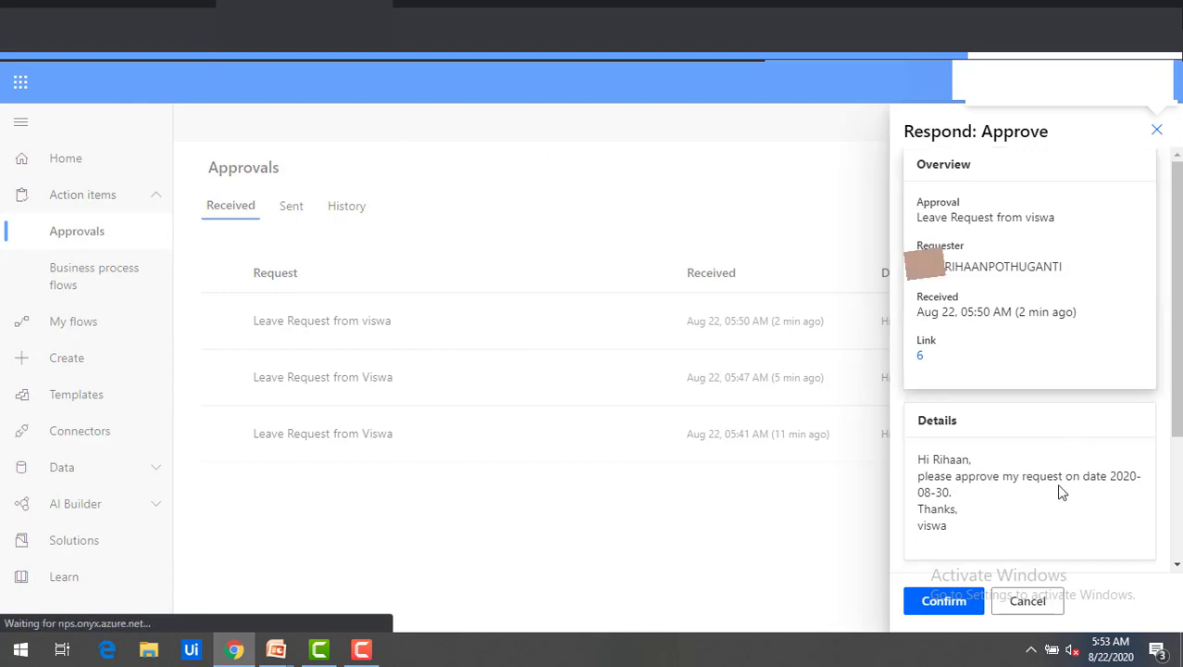
# Confirm the Approve response for the 05:50 leave request and check its updated status in Excel.
pyautogui.click(944, 601)
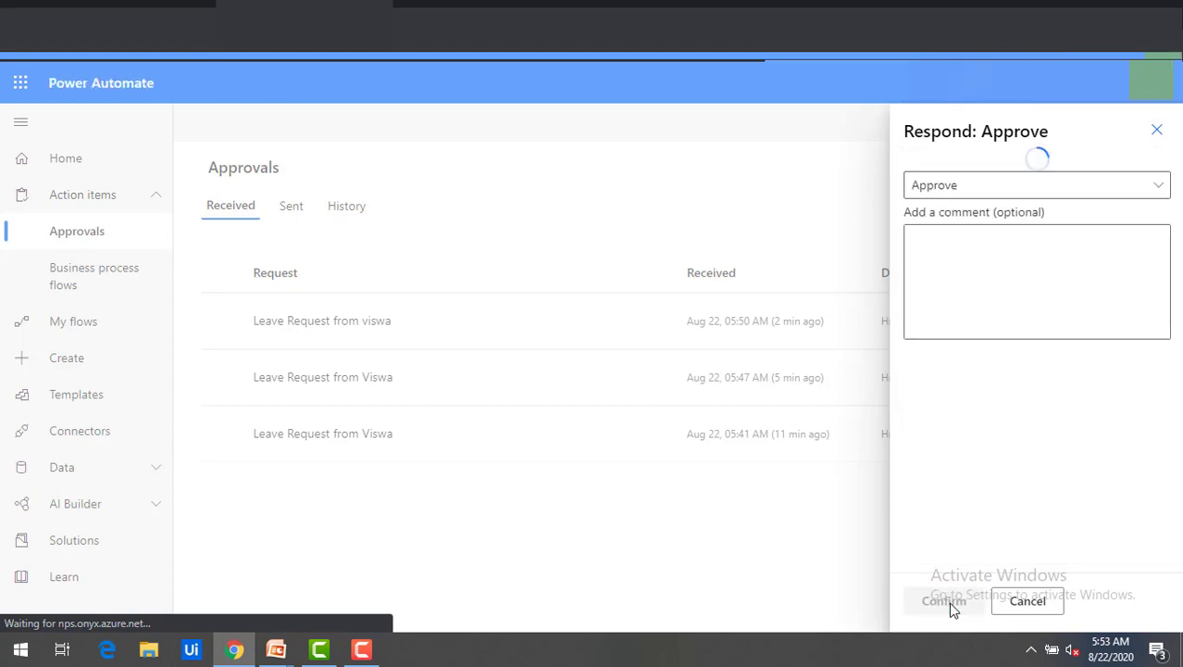
pyautogui.click(941, 247)
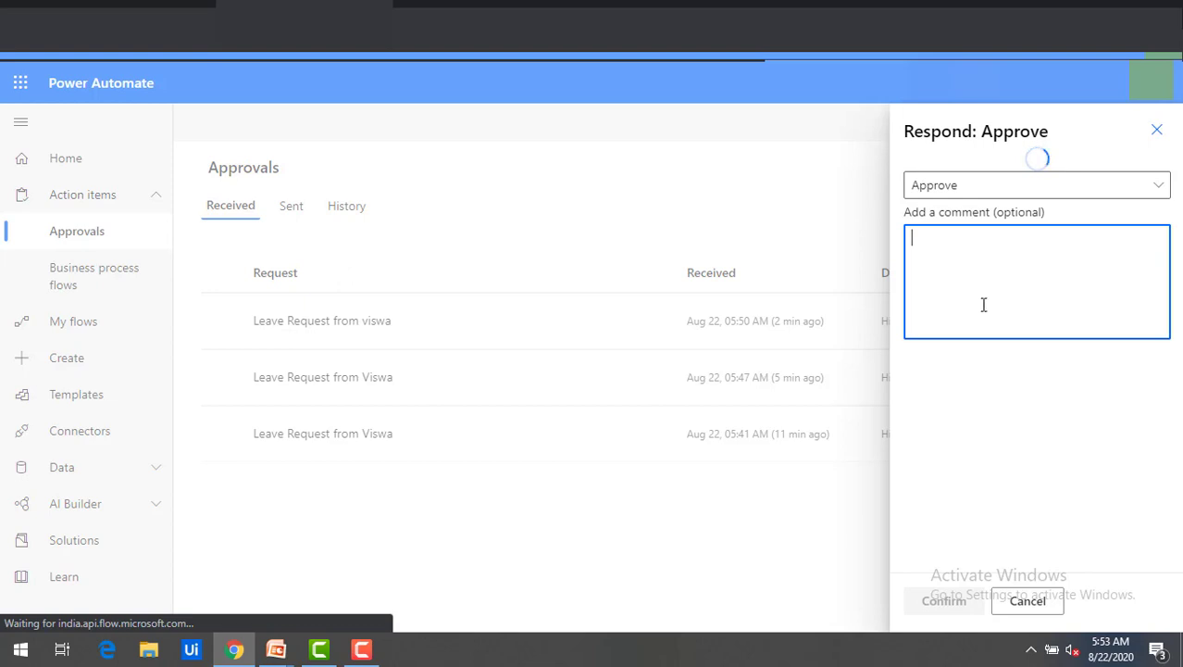
pyautogui.click(954, 593)
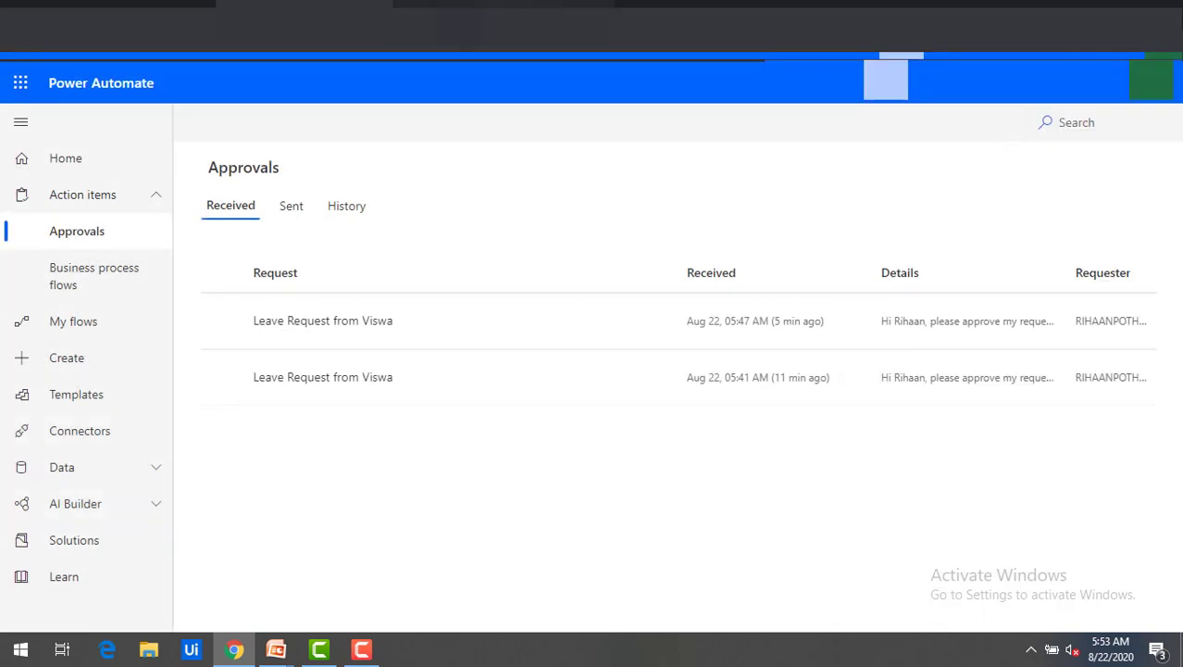
pyautogui.click(503, 6)
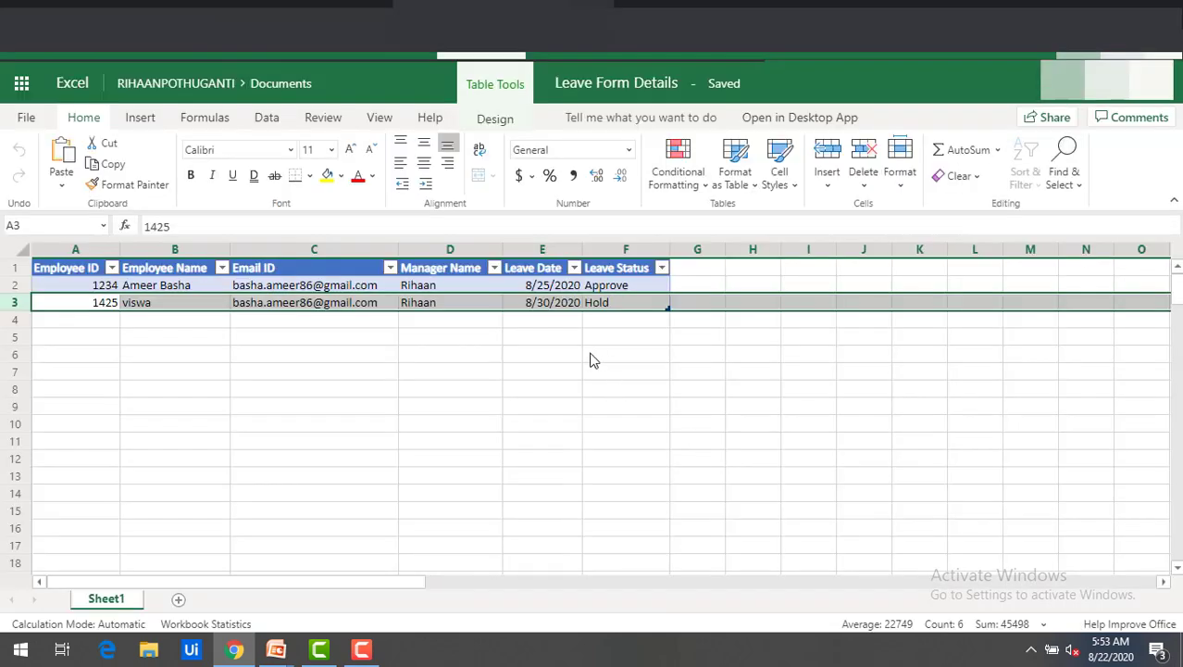